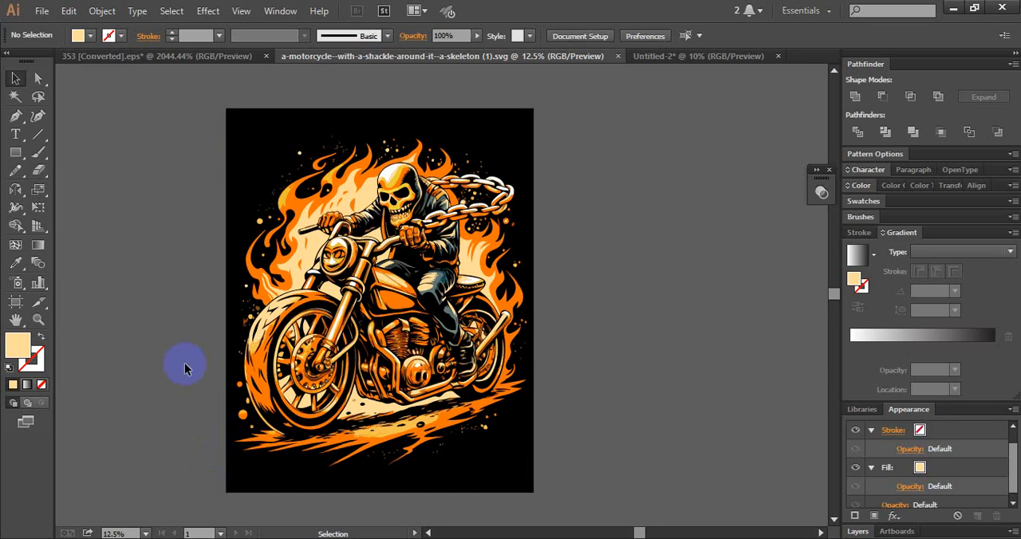
{"action": "left_click_drag", "start_coordinate": [145, 140], "coordinate": [594, 464]}
{"action": "left_click", "coordinate": [573, 152]}
{"action": "left_click_drag", "start_coordinate": [569, 141], "coordinate": [194, 472]}
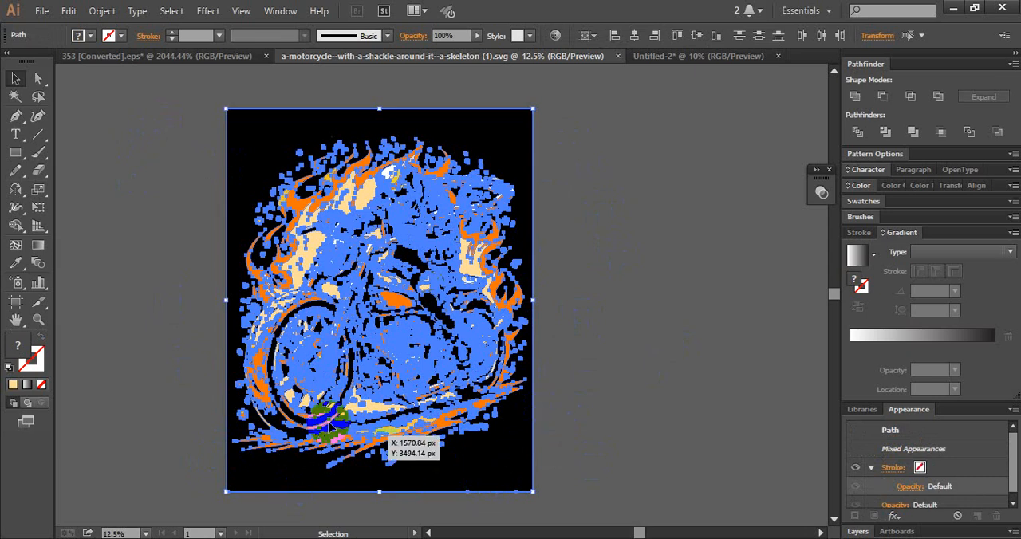
{"action": "left_click", "coordinate": [566, 194]}
{"action": "left_click_drag", "start_coordinate": [567, 117], "coordinate": [193, 465]}
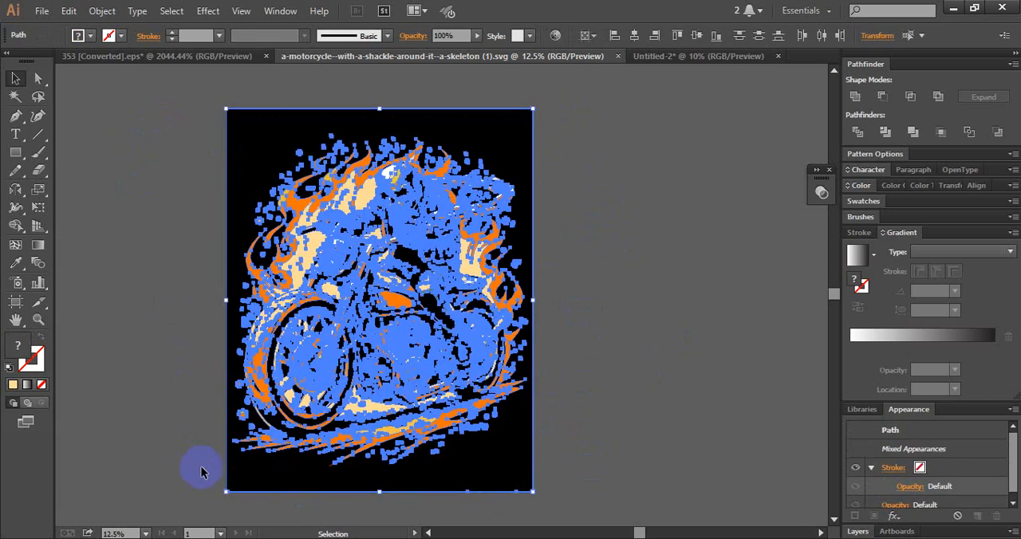
{"action": "left_click", "coordinate": [563, 342]}
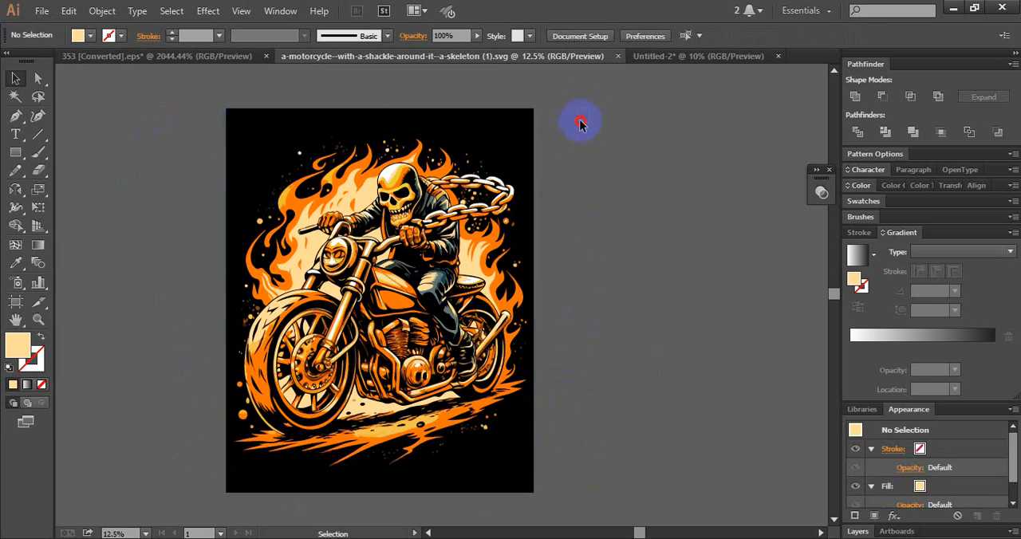
{"action": "left_click_drag", "start_coordinate": [589, 109], "coordinate": [171, 483]}
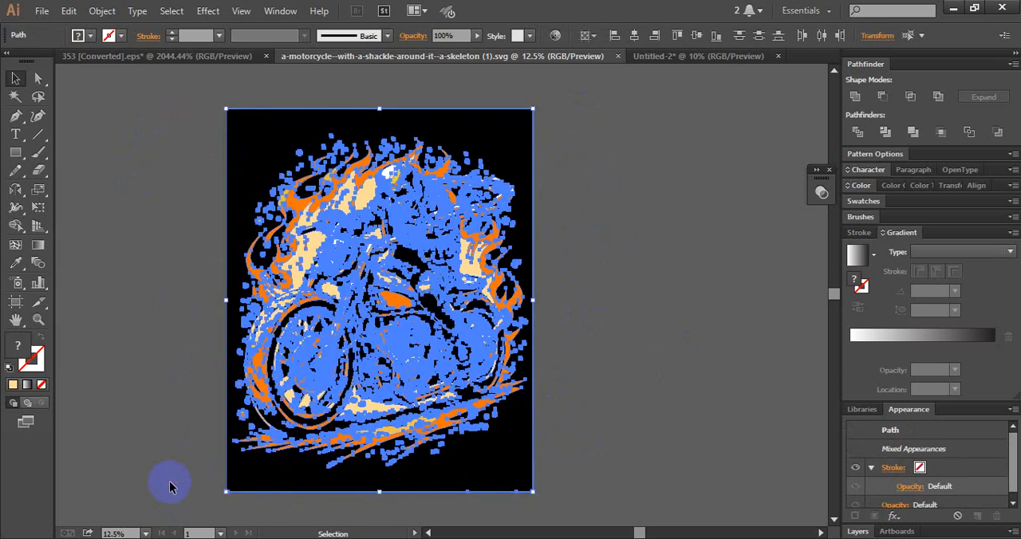
{"action": "left_click", "coordinate": [278, 480], "text": "shift"}
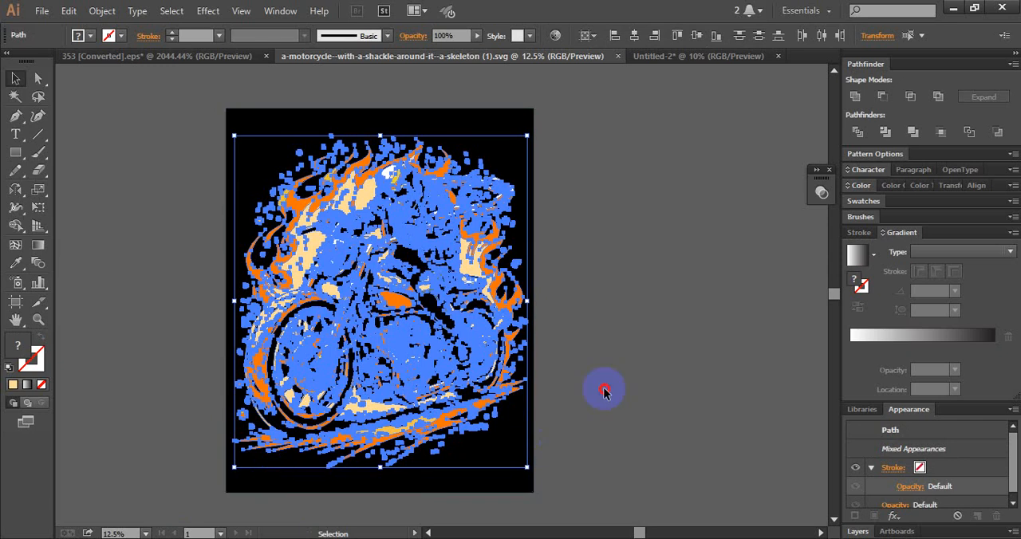
{"action": "left_click", "coordinate": [604, 387]}
- Delete the black background shape behind the skeleton motorcycle artwork
{"action": "left_click", "coordinate": [280, 479]}
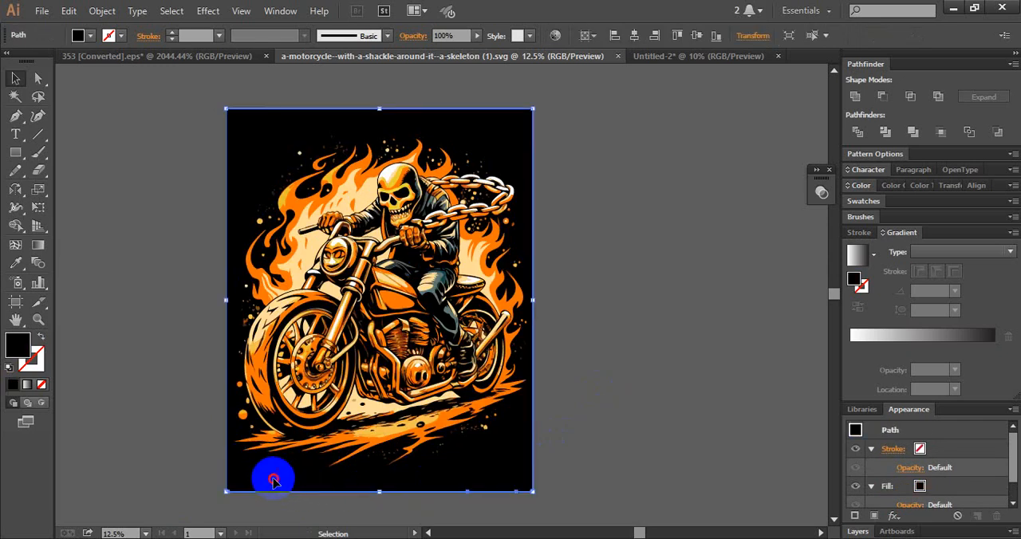
{"action": "left_click_drag", "start_coordinate": [273, 480], "coordinate": [311, 482]}
{"action": "key", "text": "Delete"}
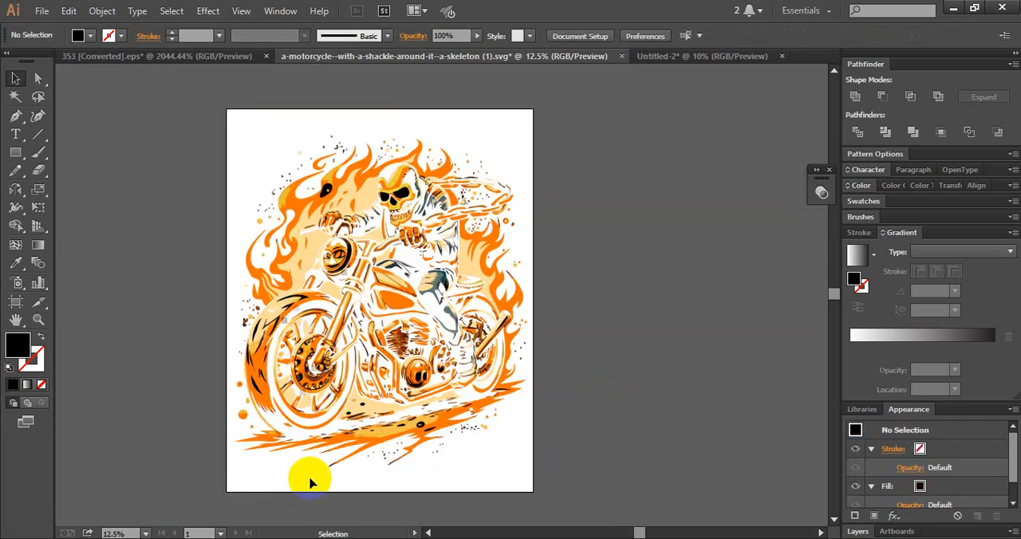
{"action": "left_click_drag", "start_coordinate": [618, 118], "coordinate": [160, 488]}
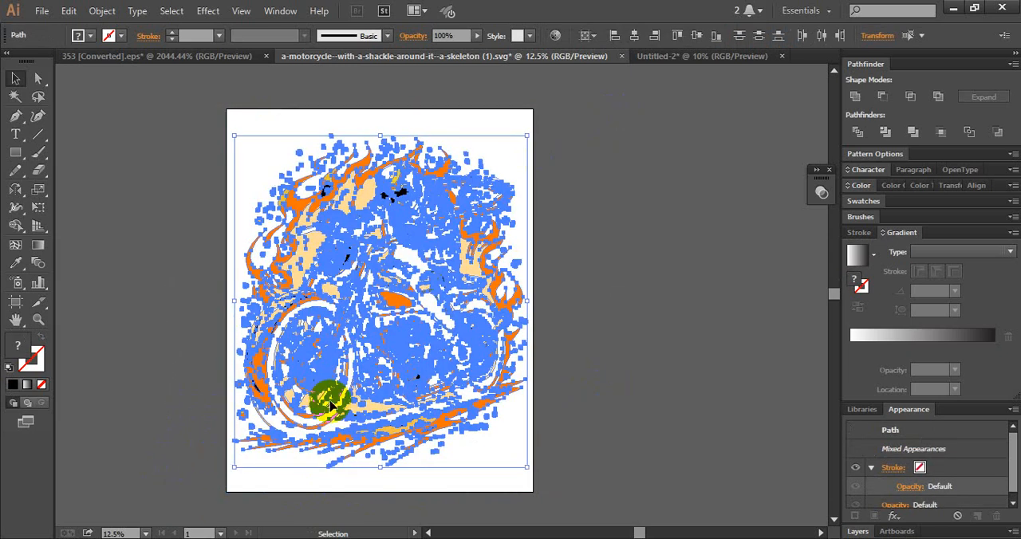
{"action": "left_click", "coordinate": [630, 232]}
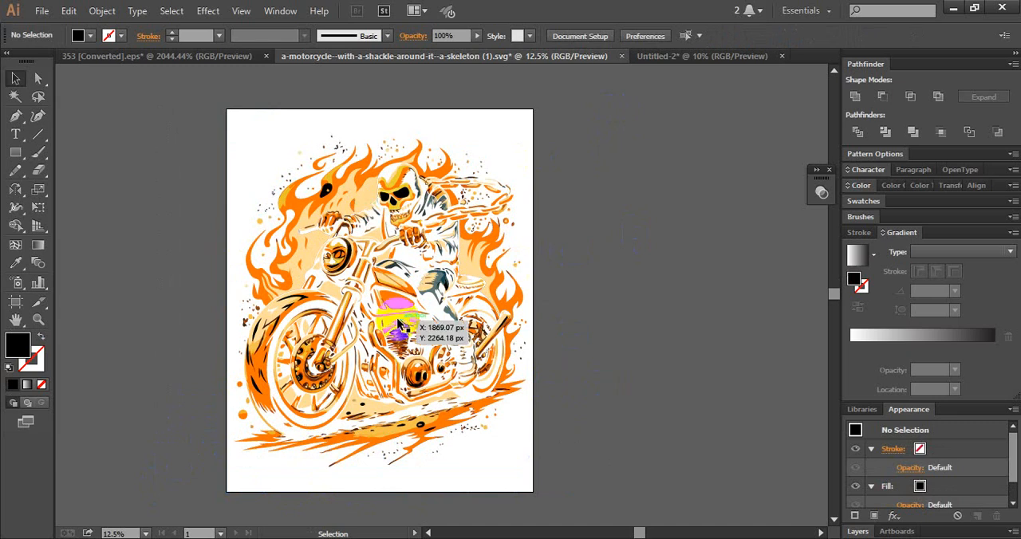
{"action": "left_click_drag", "start_coordinate": [614, 112], "coordinate": [177, 489]}
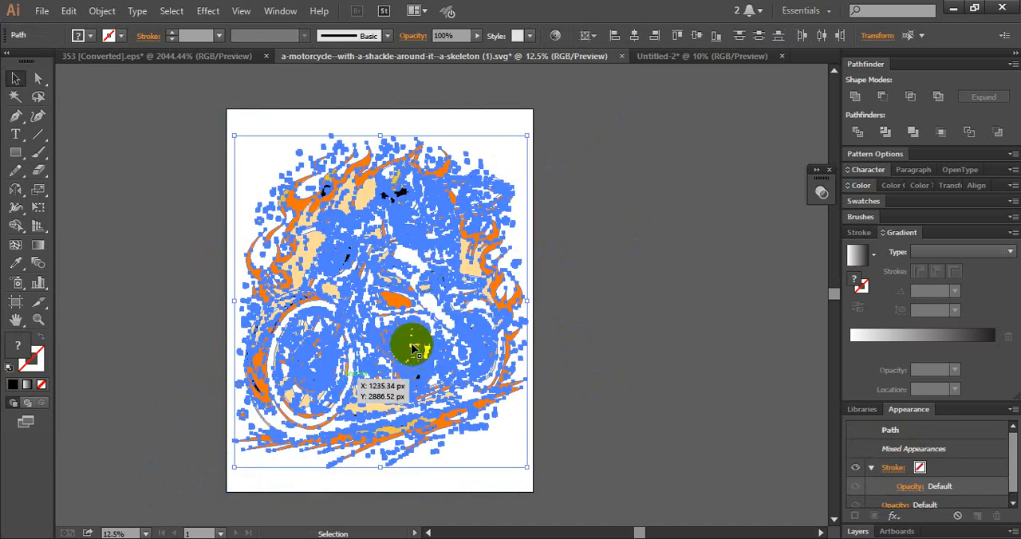
{"action": "left_click", "coordinate": [611, 257]}
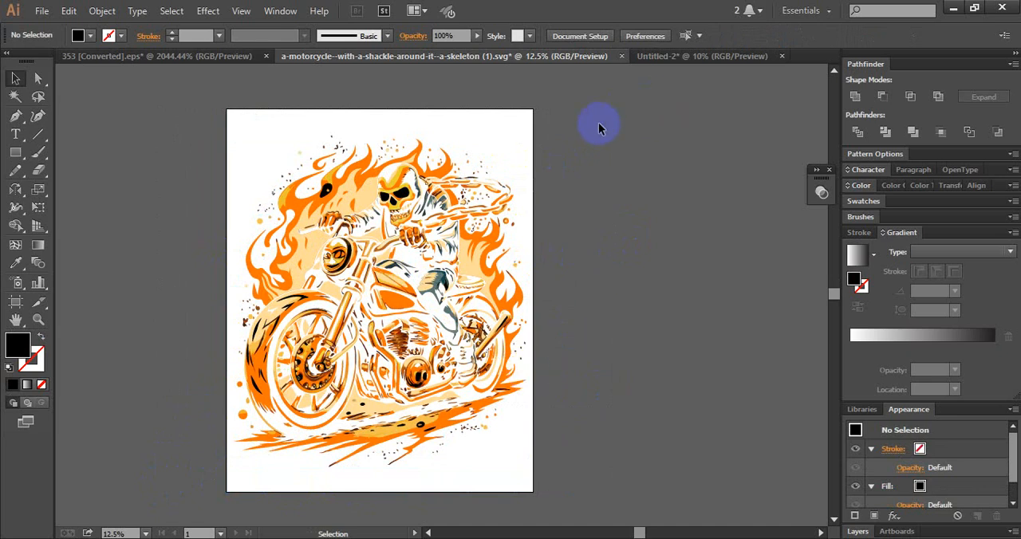
- Bring all the remaining motorcycle artwork into the Untitled-2 document, placing it over the lower-right part of the artboard
{"action": "left_click_drag", "start_coordinate": [600, 127], "coordinate": [163, 485]}
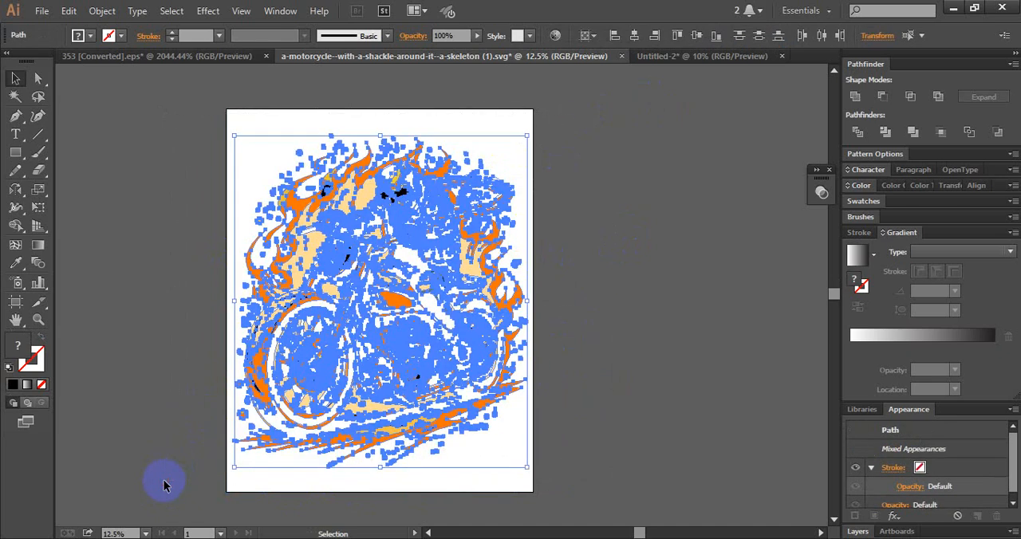
{"action": "left_click_drag", "start_coordinate": [599, 127], "coordinate": [192, 476]}
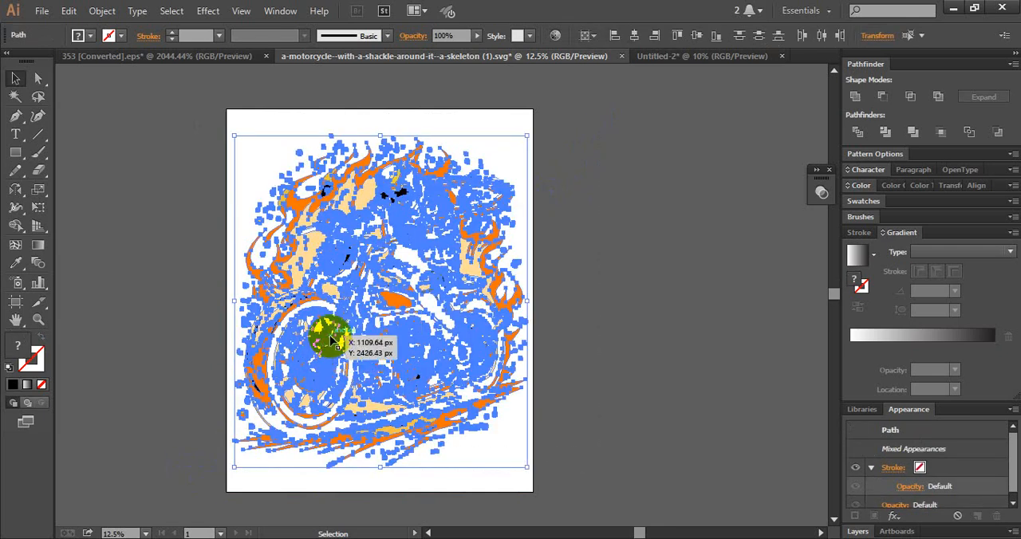
{"action": "left_click_drag", "start_coordinate": [342, 330], "coordinate": [396, 415]}
{"action": "left_click_drag", "start_coordinate": [480, 410], "coordinate": [401, 289]}
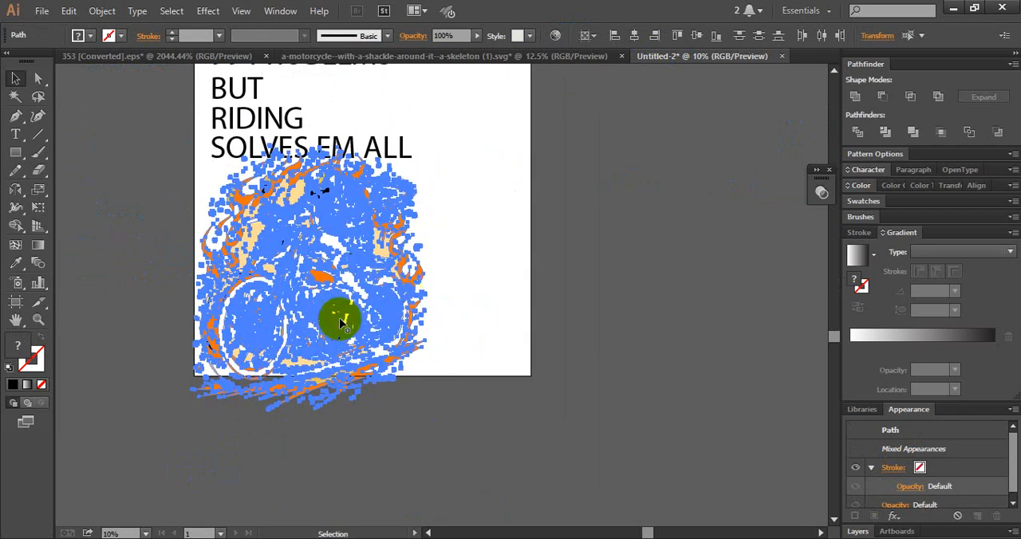
{"action": "left_click_drag", "start_coordinate": [309, 302], "coordinate": [409, 334]}
{"action": "left_click", "coordinate": [481, 157]}
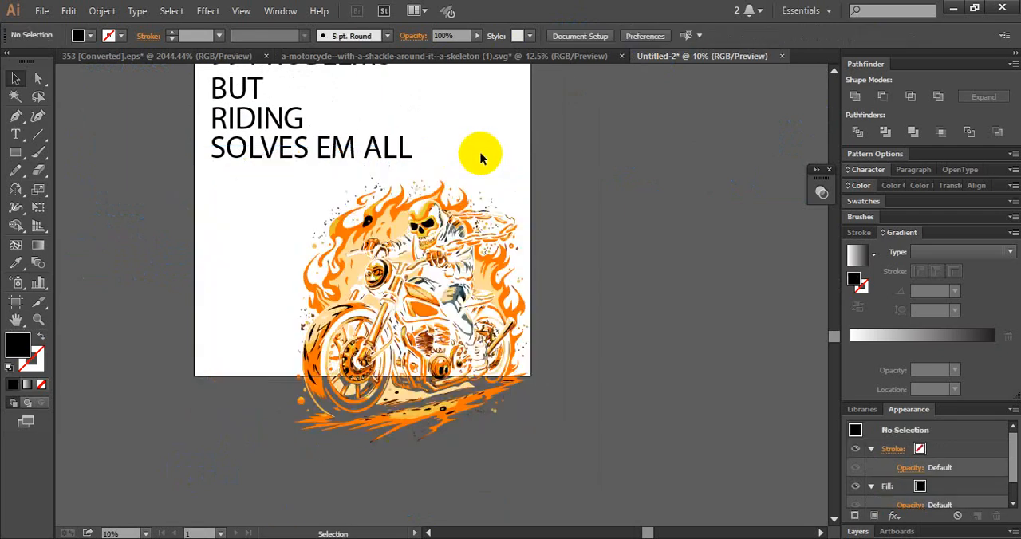
- Move the quote text off the artboard into the empty space on its left side
{"action": "left_click_drag", "start_coordinate": [491, 149], "coordinate": [547, 301]}
{"action": "left_click_drag", "start_coordinate": [351, 299], "coordinate": [88, 300]}
{"action": "left_click", "coordinate": [321, 280]}
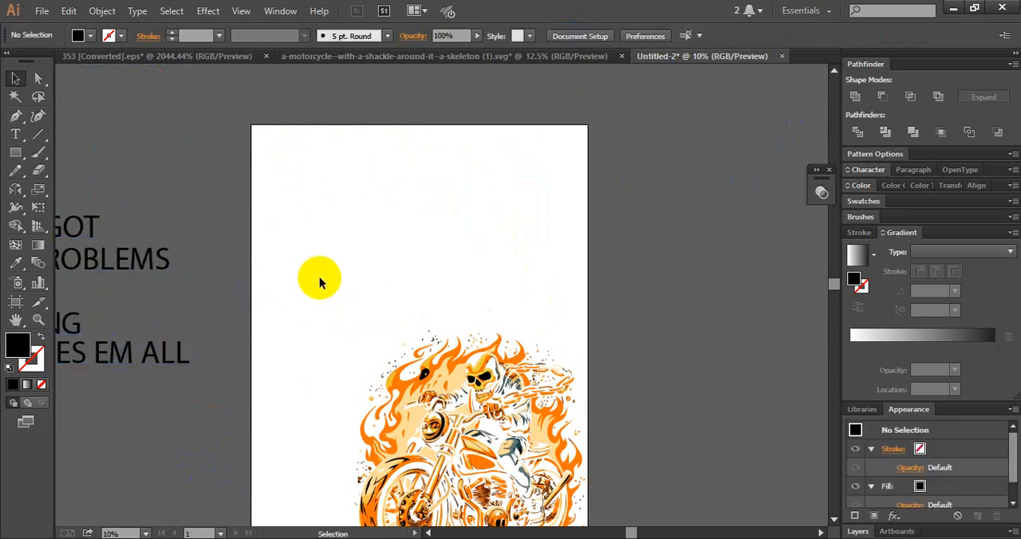
{"action": "left_click_drag", "start_coordinate": [321, 280], "coordinate": [298, 173]}
- Move the whole motorcycle artwork to the middle of the artboard and group its paths
{"action": "left_click_drag", "start_coordinate": [245, 132], "coordinate": [591, 495]}
{"action": "left_click_drag", "start_coordinate": [601, 405], "coordinate": [668, 502]}
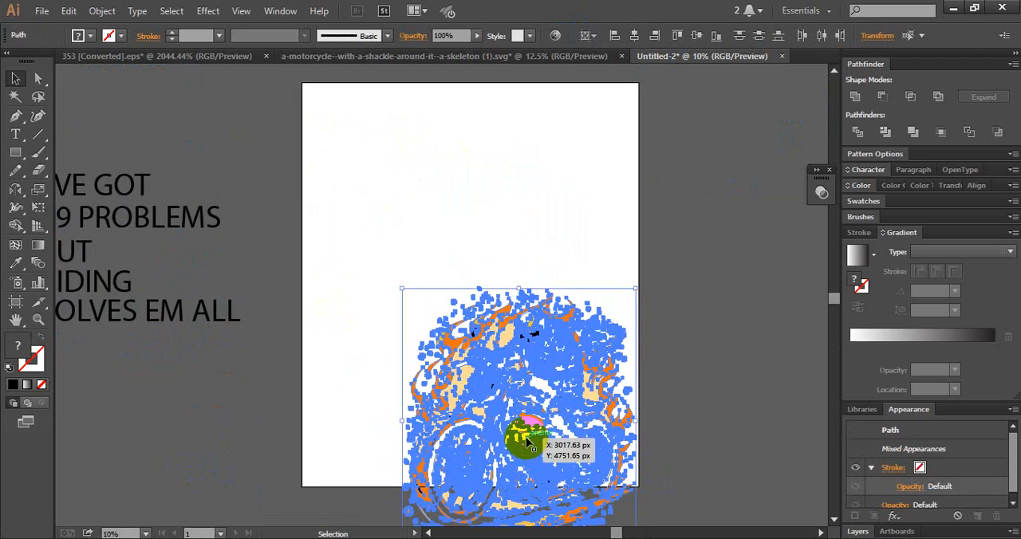
{"action": "left_click_drag", "start_coordinate": [529, 422], "coordinate": [489, 293]}
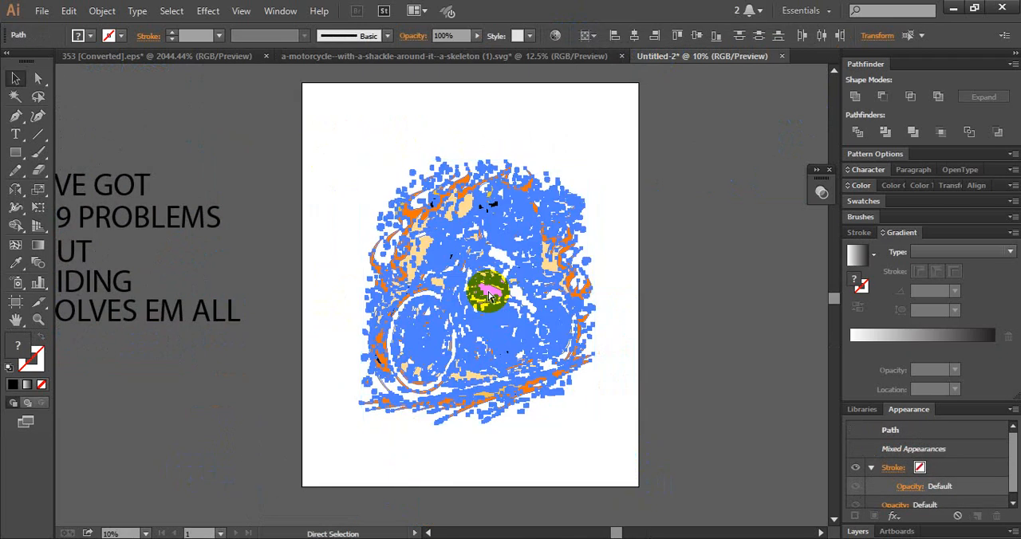
{"action": "key", "text": "ctrl+g"}
{"action": "left_click", "coordinate": [651, 275]}
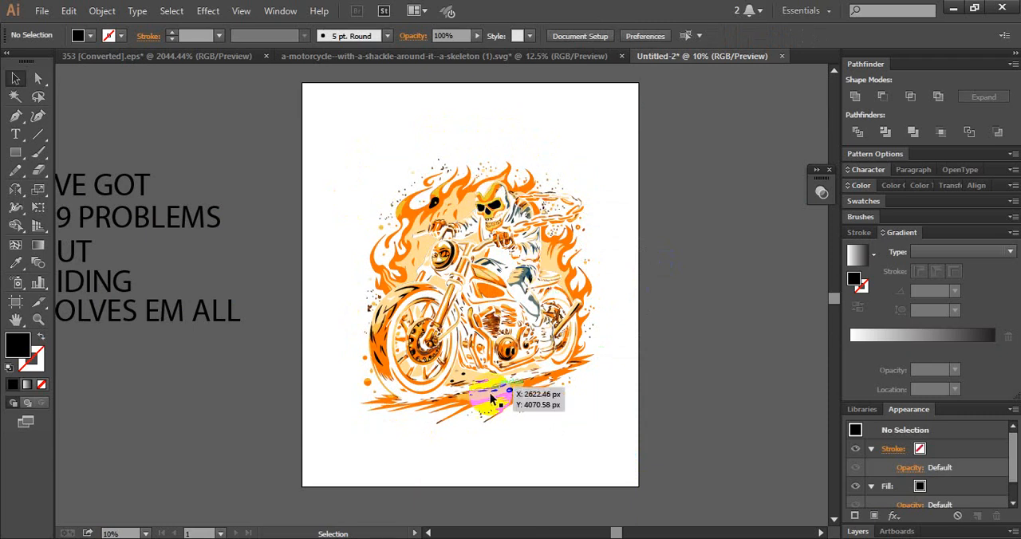
- Offset the artwork group's paths by 50 px with Round joins and a miter limit of 4
{"action": "left_click", "coordinate": [456, 275]}
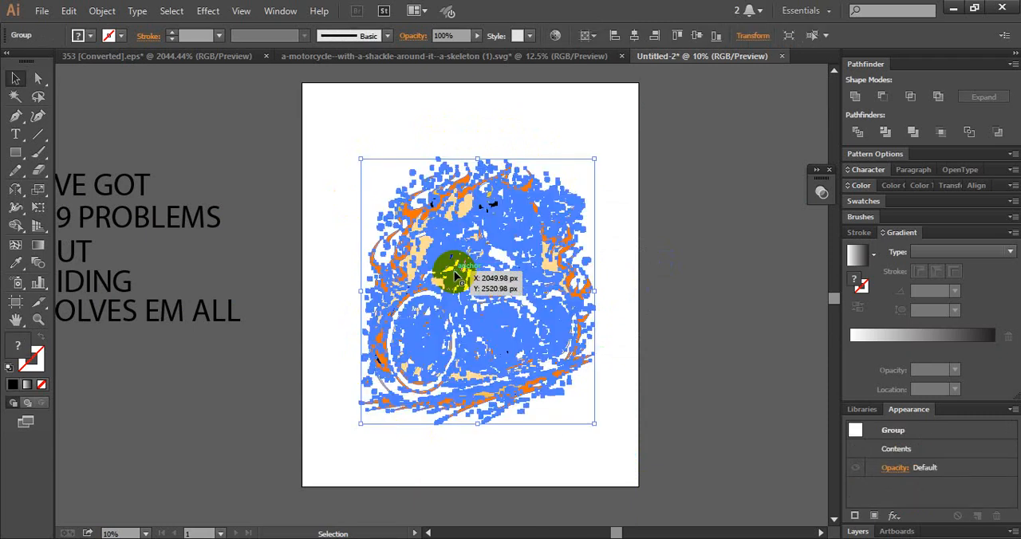
{"action": "left_click", "coordinate": [103, 12]}
{"action": "mouse_move", "coordinate": [160, 308]}
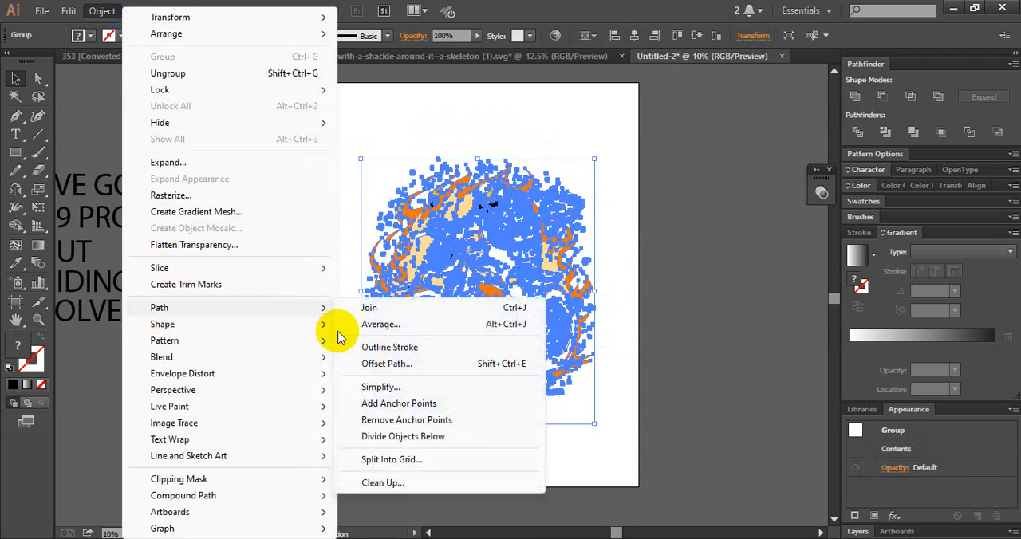
{"action": "left_click", "coordinate": [395, 364]}
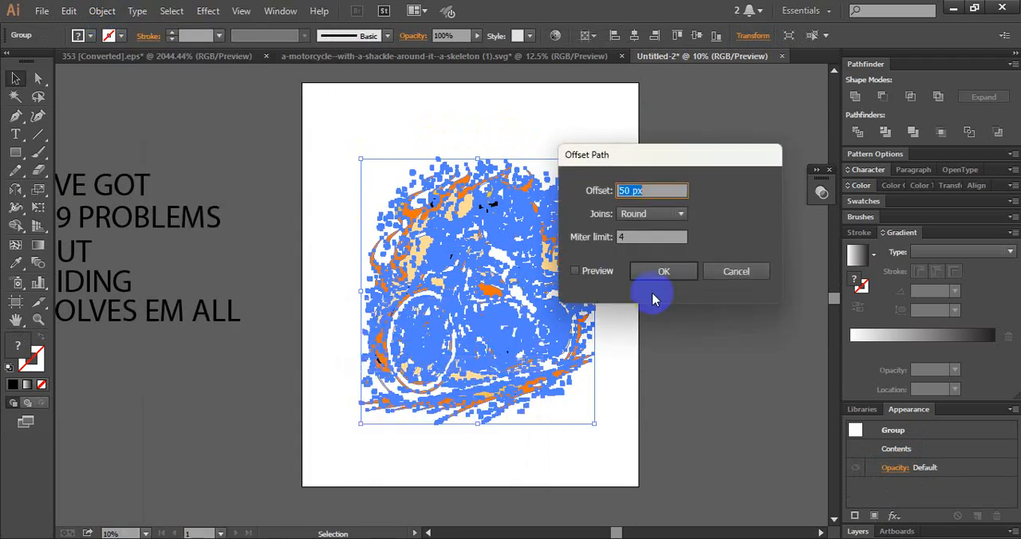
{"action": "key", "text": "Return"}
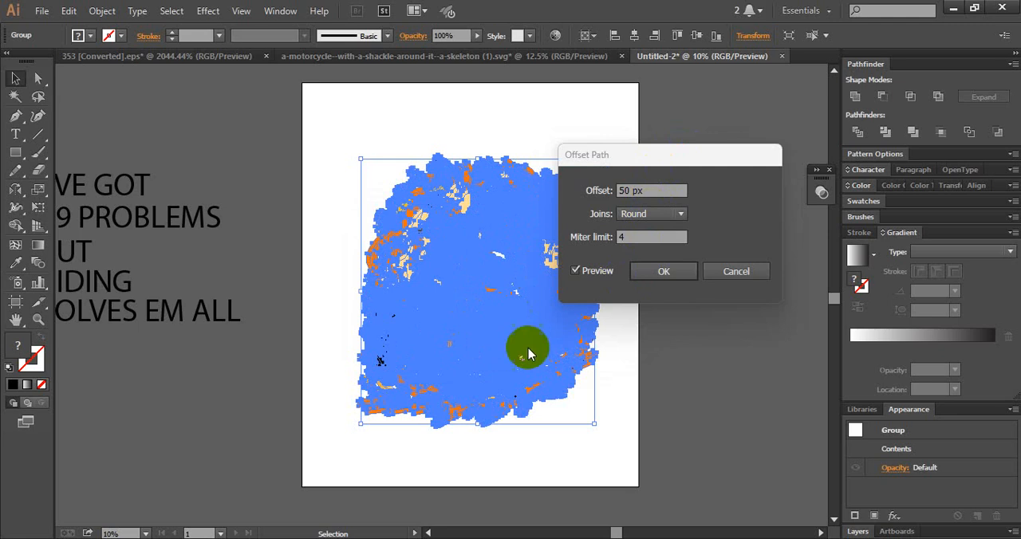
{"action": "left_click", "coordinate": [636, 275]}
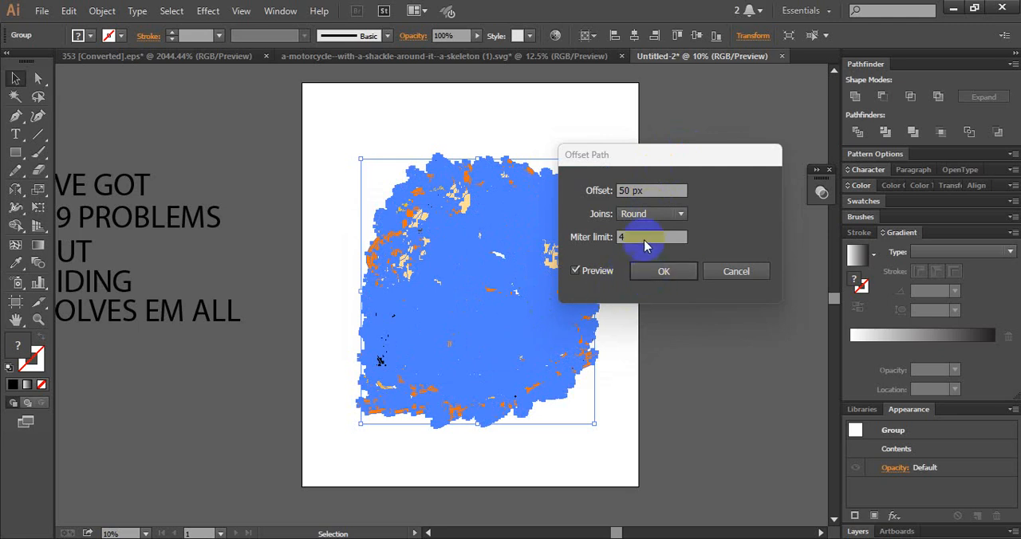
{"action": "left_click", "coordinate": [656, 192]}
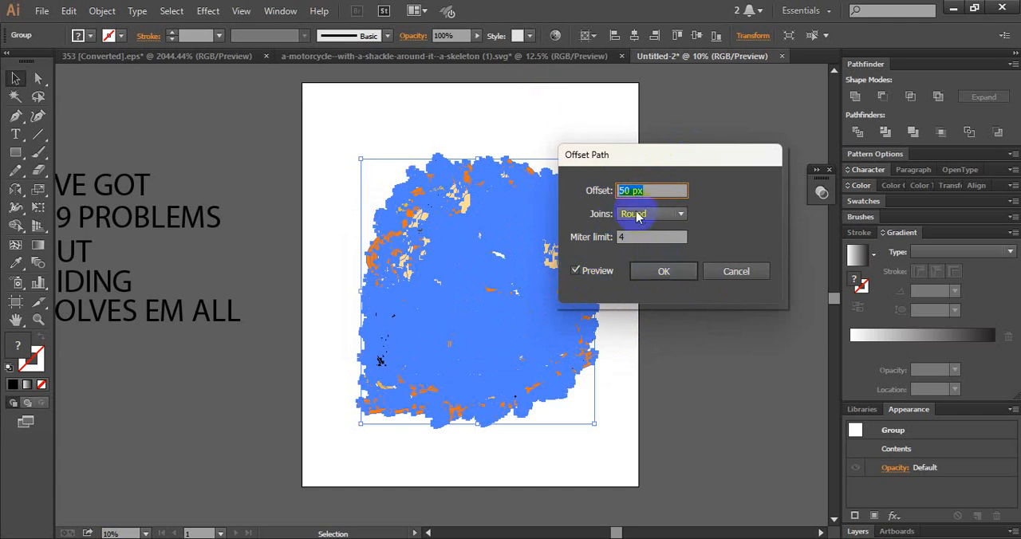
{"action": "left_click", "coordinate": [638, 215]}
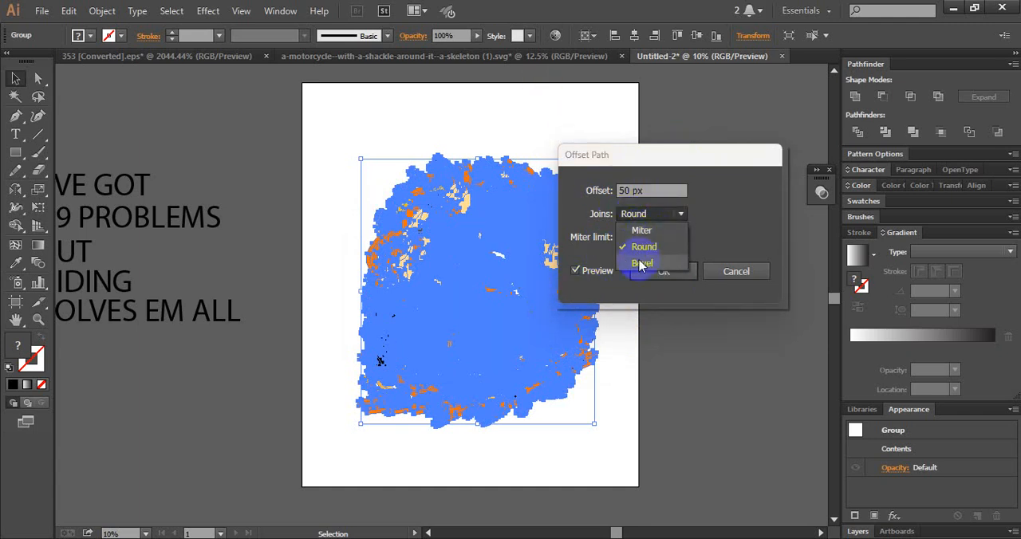
{"action": "left_click", "coordinate": [646, 251]}
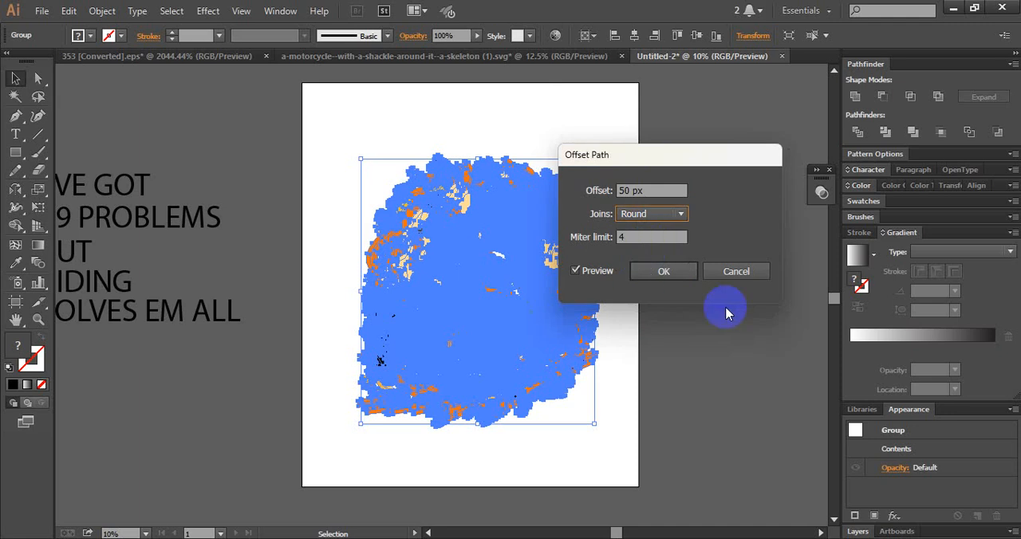
{"action": "left_click", "coordinate": [662, 273]}
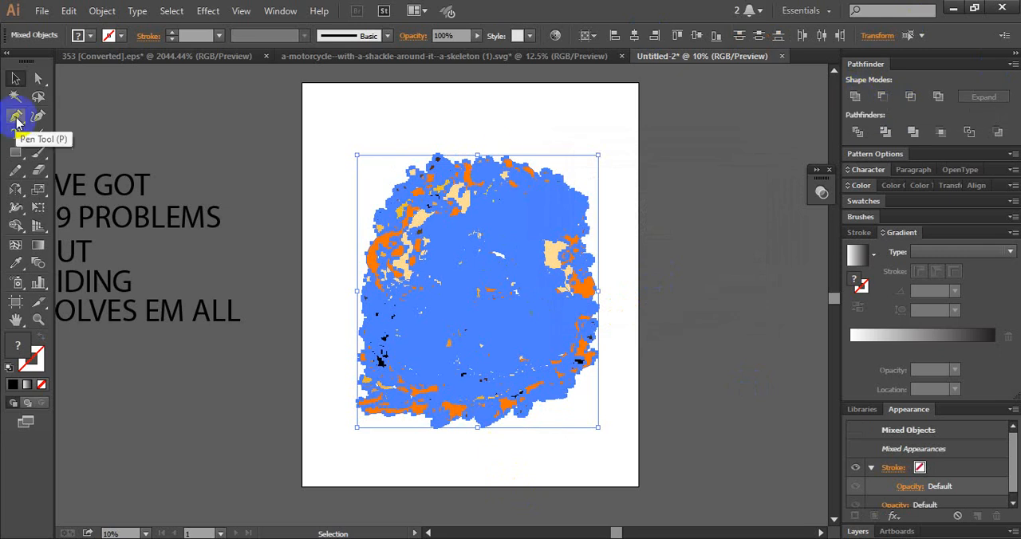
- Fill the offset paths with black (000000) and unite them into a solid silhouette without holes
{"action": "double_click", "coordinate": [16, 342]}
{"action": "left_click_drag", "start_coordinate": [465, 429], "coordinate": [399, 531]}
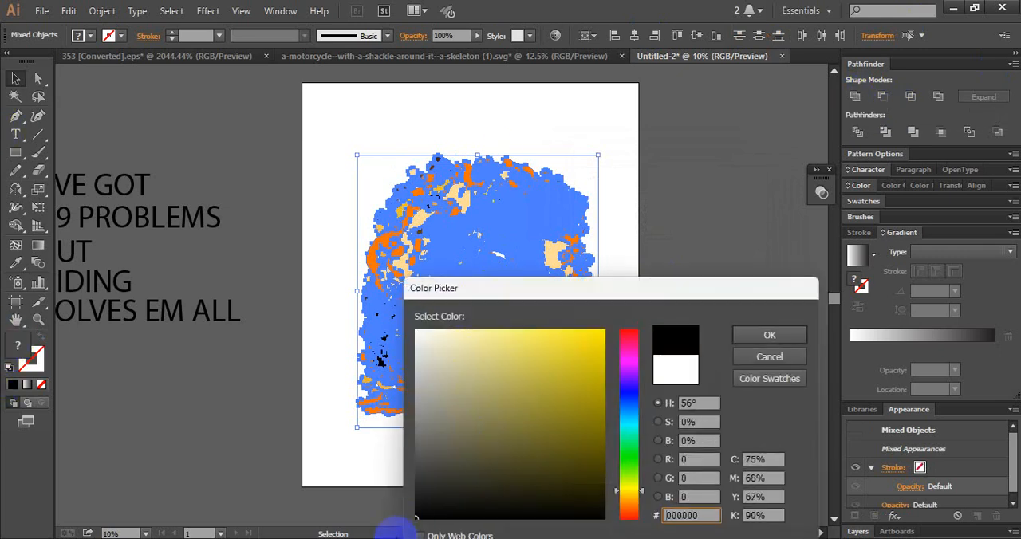
{"action": "left_click", "coordinate": [752, 337]}
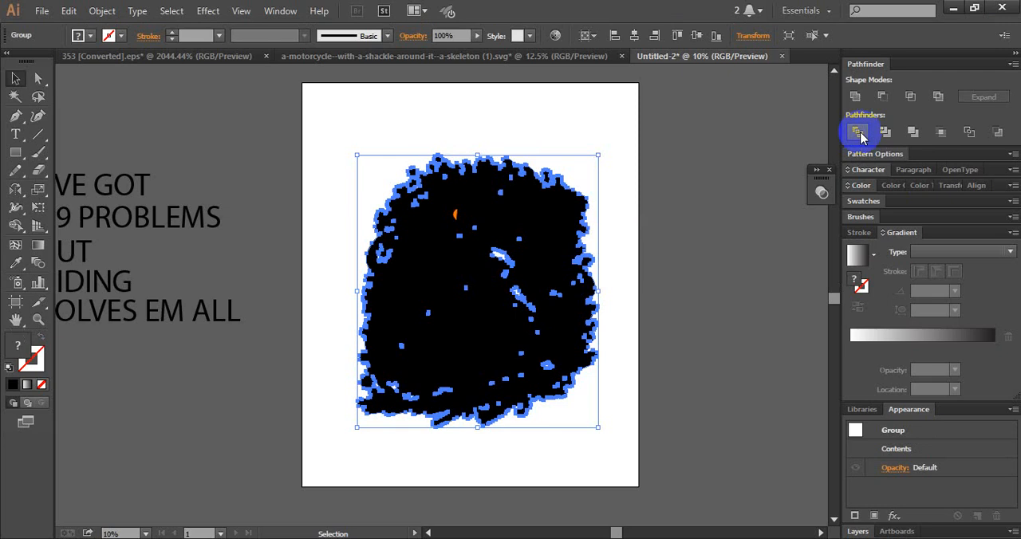
{"action": "left_click", "coordinate": [856, 97]}
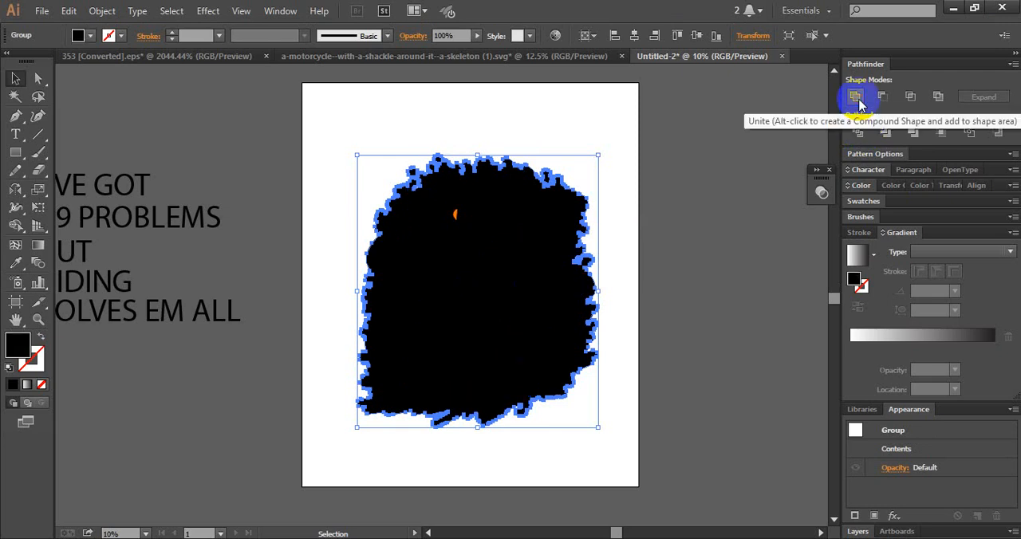
- Cut the united black silhouette and place it behind the motorcycle artwork as its backing outline
{"action": "left_click", "coordinate": [500, 263]}
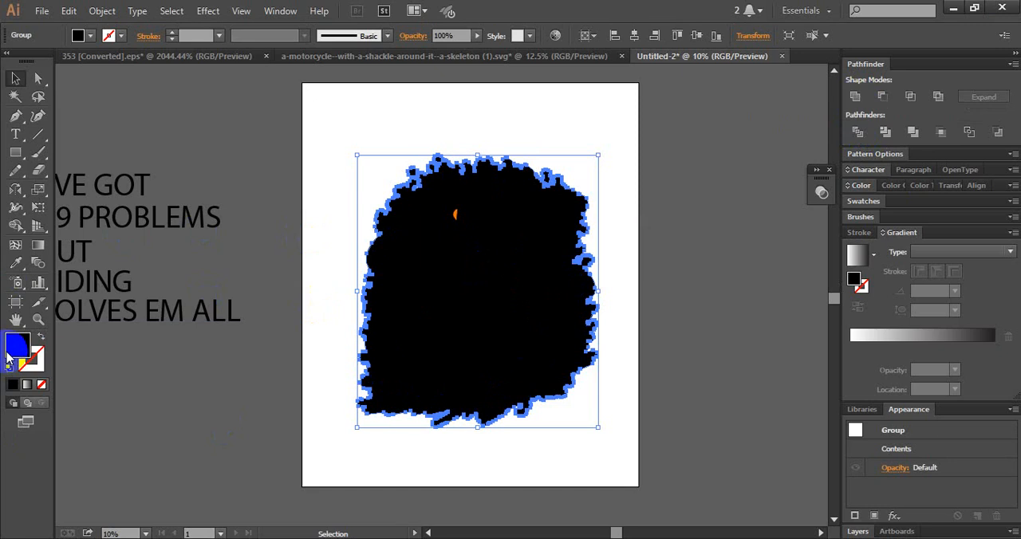
{"action": "key", "text": "Delete"}
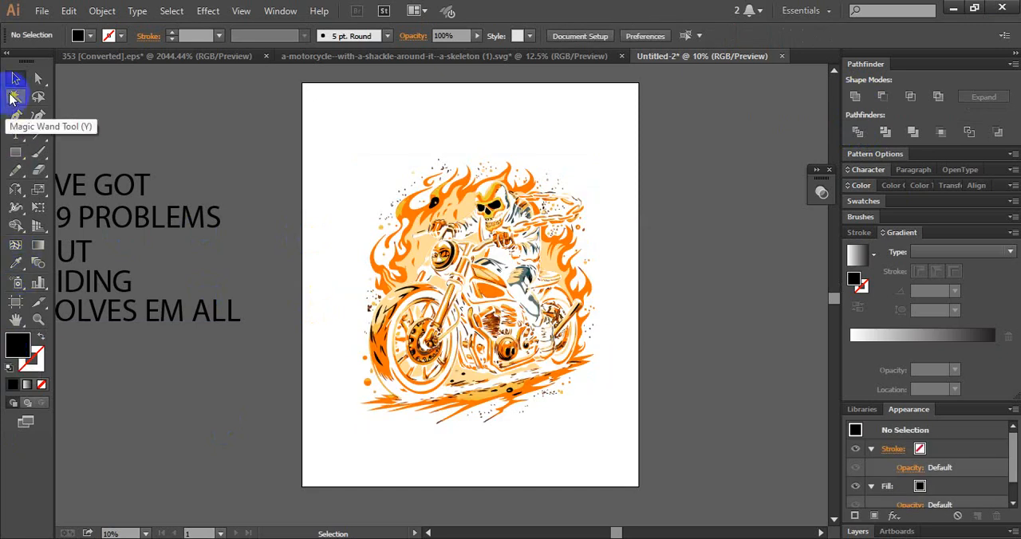
{"action": "left_click", "coordinate": [539, 254]}
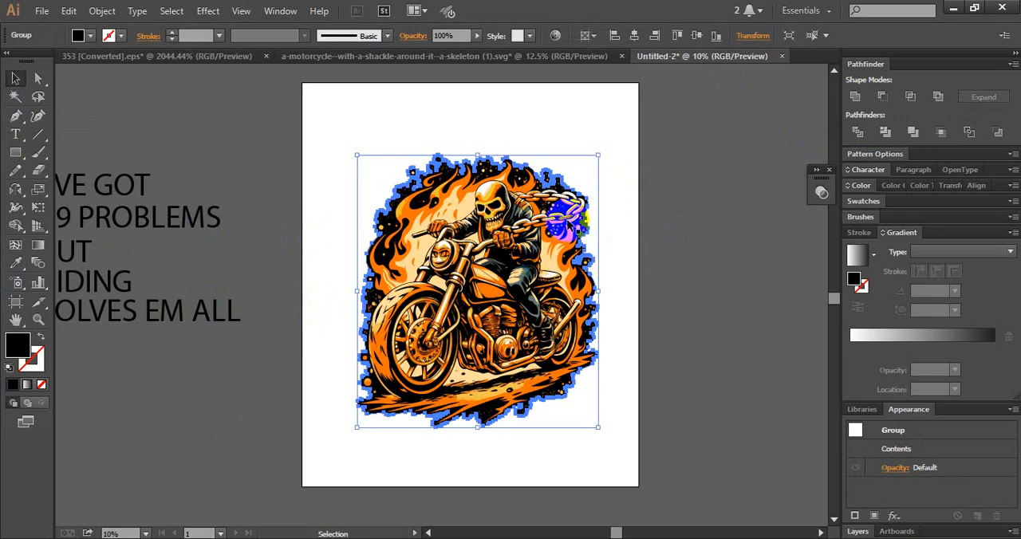
{"action": "left_click", "coordinate": [638, 187]}
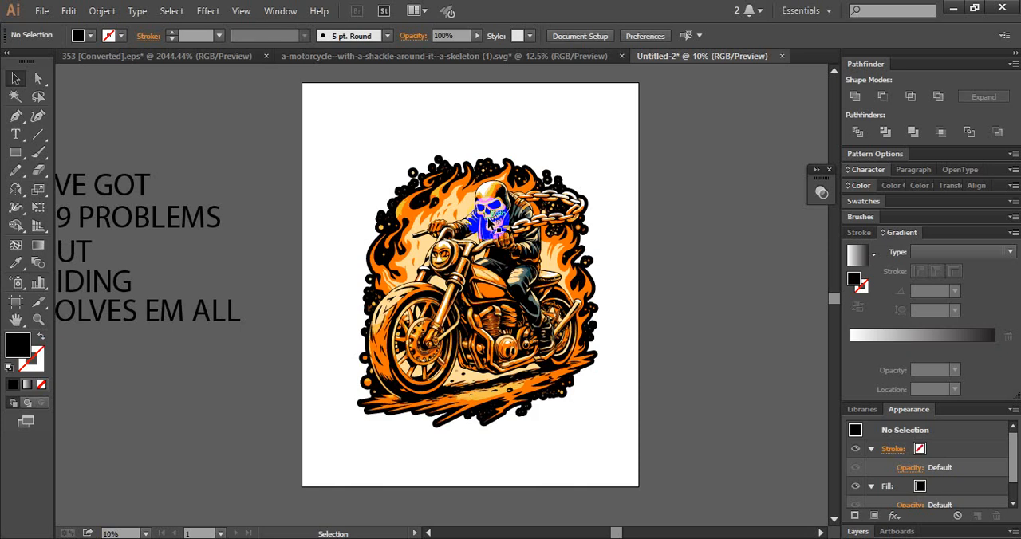
{"action": "scroll", "coordinate": [489, 212], "scroll_direction": "up", "scroll_amount": 4}
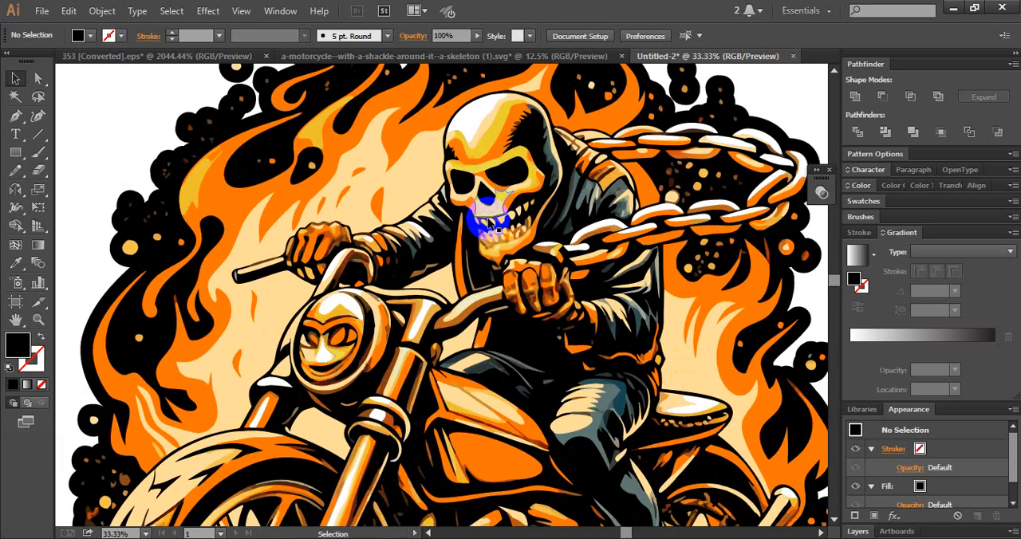
{"action": "scroll", "coordinate": [489, 212], "scroll_direction": "up", "scroll_amount": 5}
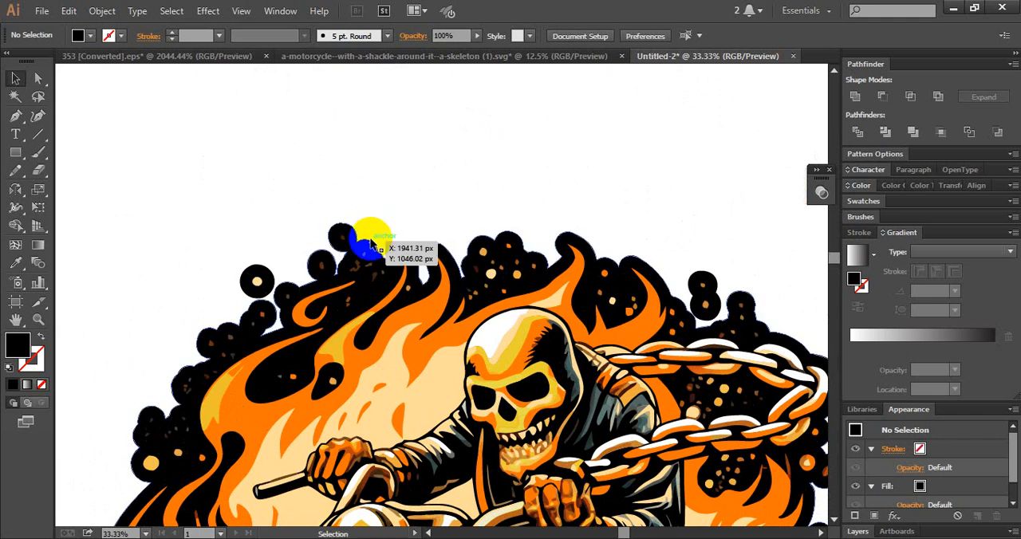
{"action": "left_click", "coordinate": [372, 244]}
{"action": "left_click_drag", "start_coordinate": [370, 243], "coordinate": [383, 197]}
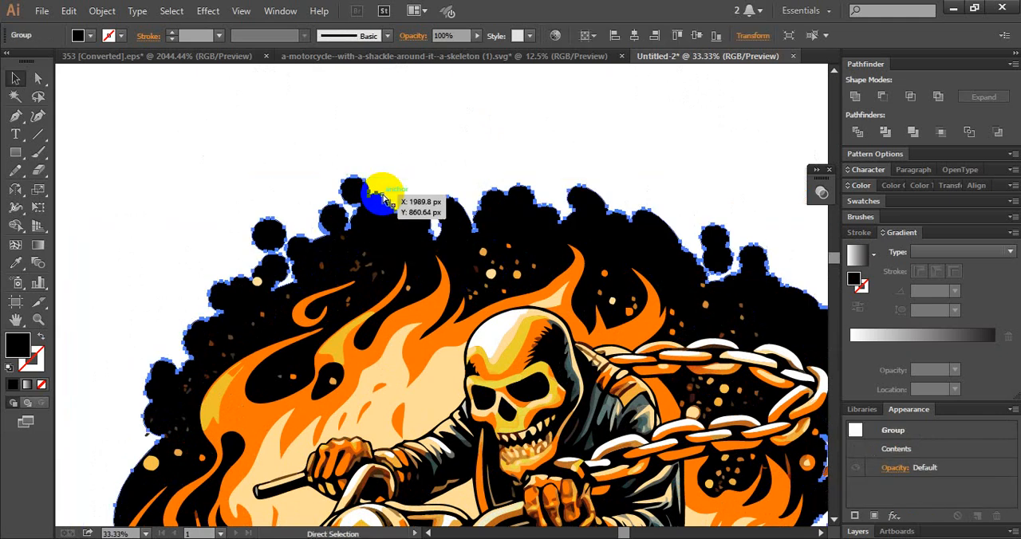
{"action": "key", "text": "ctrl+z"}
- Offset the black backing's paths inward by -42 px with Round joins and a miter limit of 4
{"action": "left_click", "coordinate": [102, 11]}
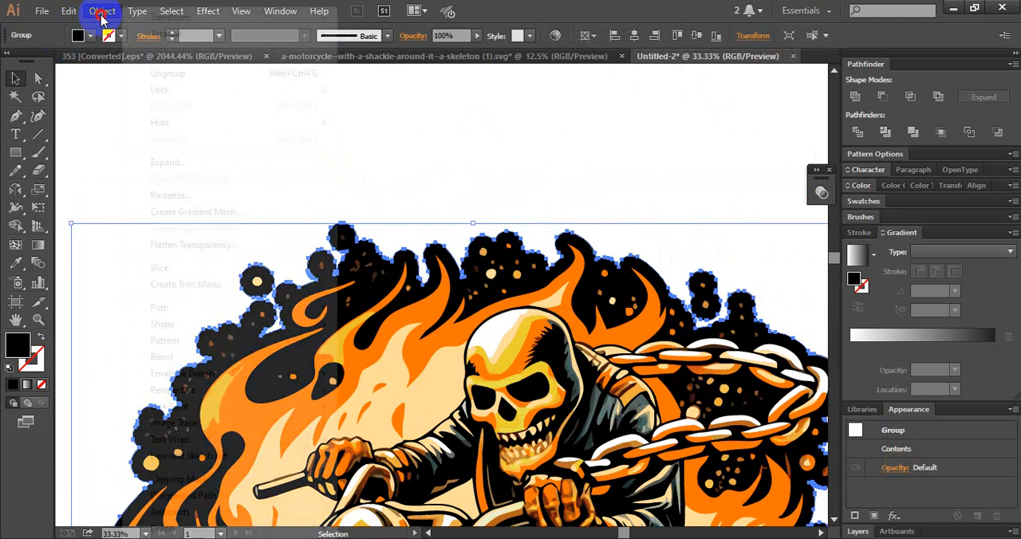
{"action": "mouse_move", "coordinate": [189, 309]}
{"action": "left_click", "coordinate": [410, 362]}
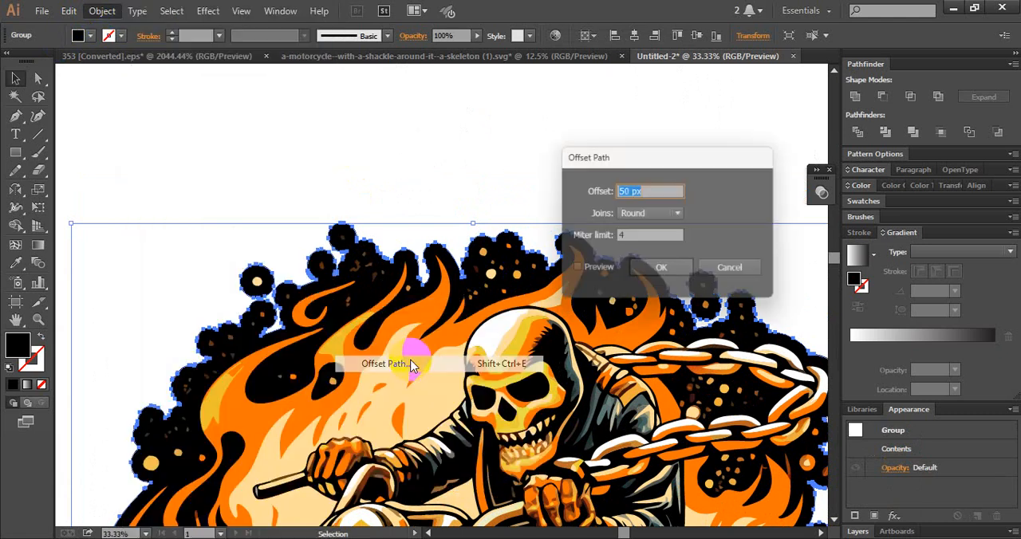
{"action": "left_click", "coordinate": [594, 273]}
{"action": "left_click", "coordinate": [642, 192]}
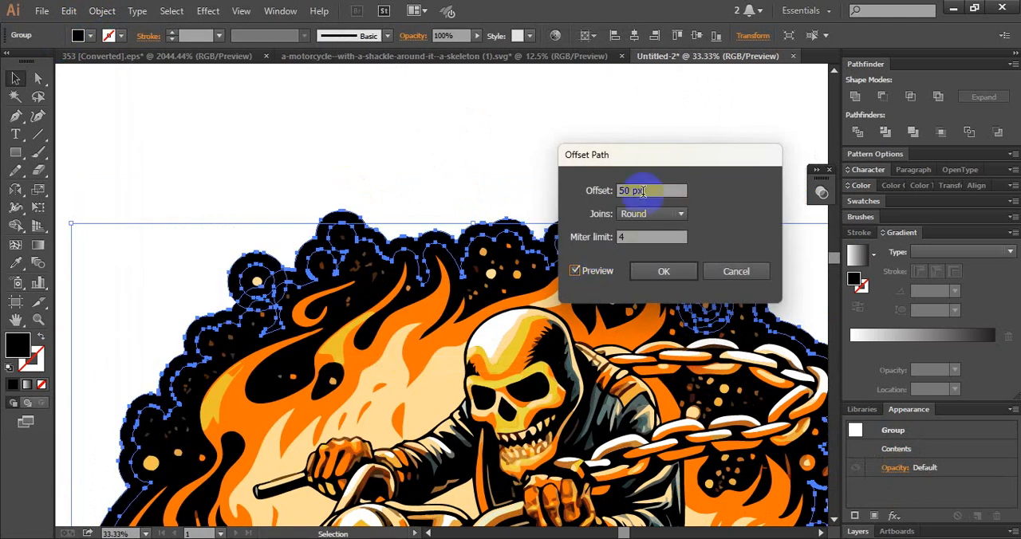
{"action": "left_click", "coordinate": [589, 193]}
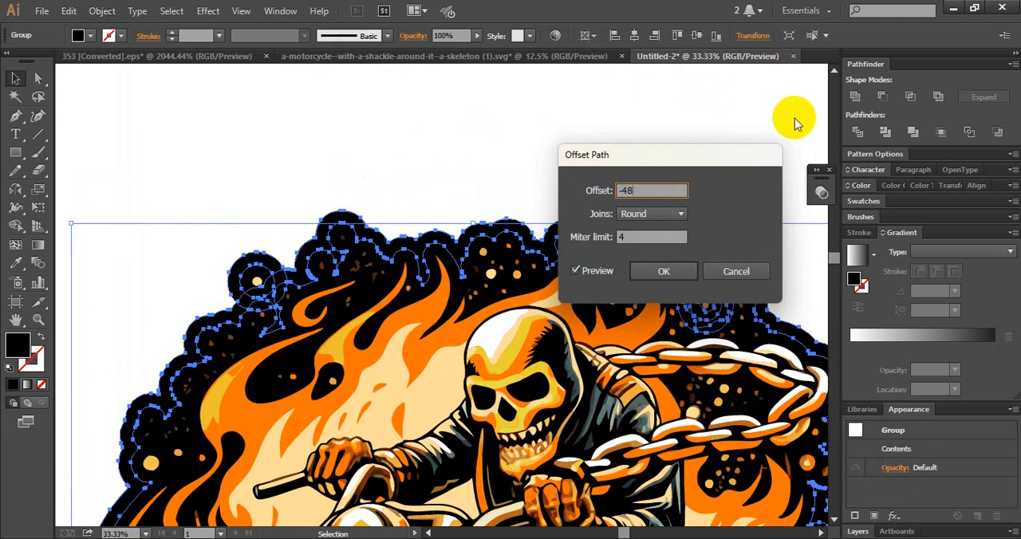
{"action": "left_click", "coordinate": [683, 237]}
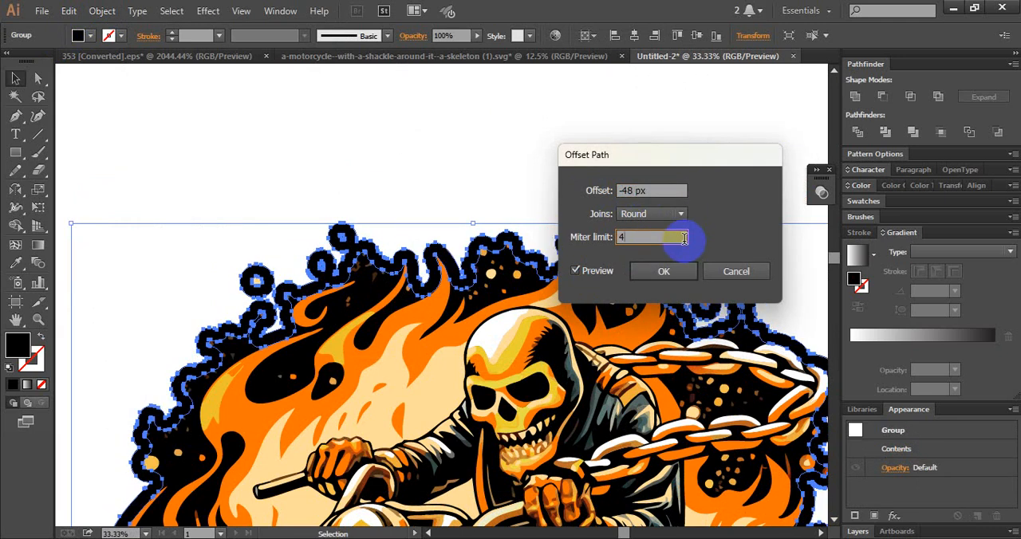
{"action": "left_click_drag", "start_coordinate": [656, 192], "coordinate": [511, 196]}
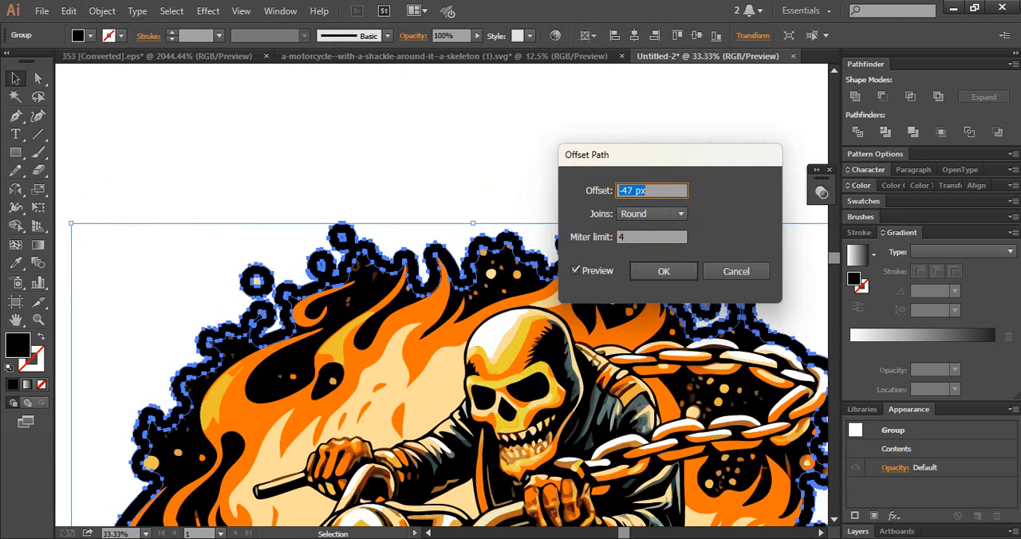
{"action": "key", "text": "Up"}
{"action": "key", "text": "Up"}
{"action": "key", "text": "Up"}
{"action": "key", "text": "Up"}
{"action": "key", "text": "Up"}
{"action": "key", "text": "Up"}
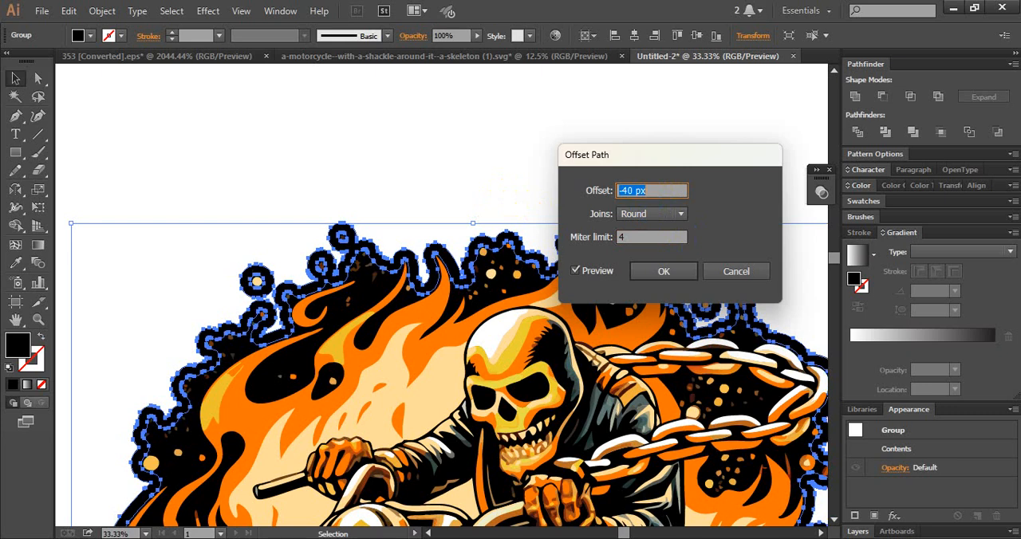
{"action": "key", "text": "Down"}
{"action": "key", "text": "Down"}
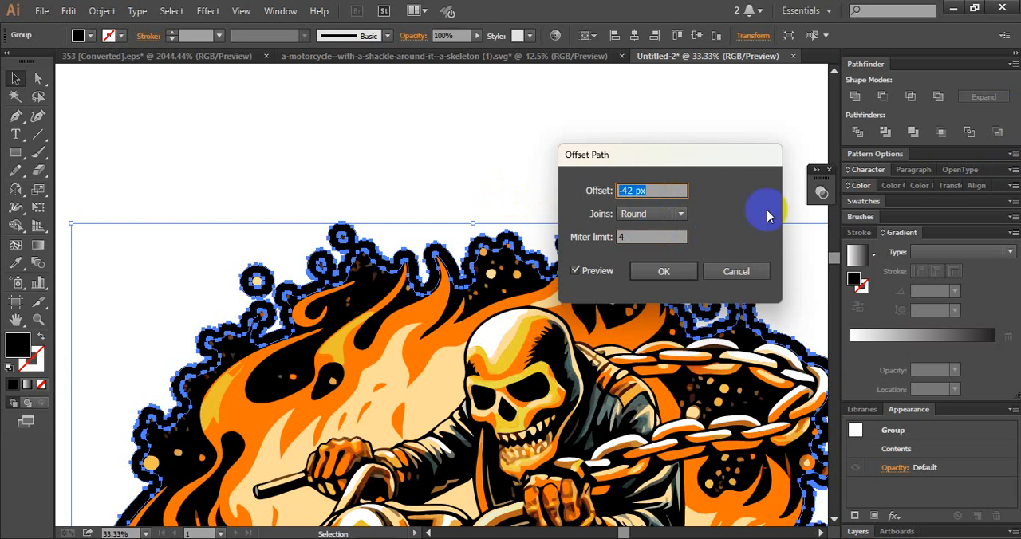
{"action": "left_click", "coordinate": [664, 273]}
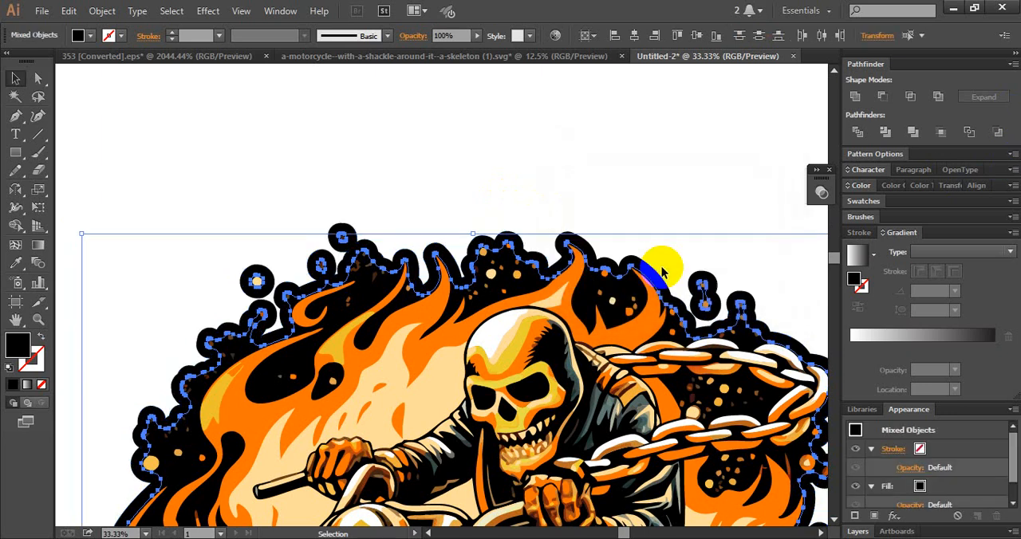
- Select the black backing group together with its inward offset paths
{"action": "key", "text": "a"}
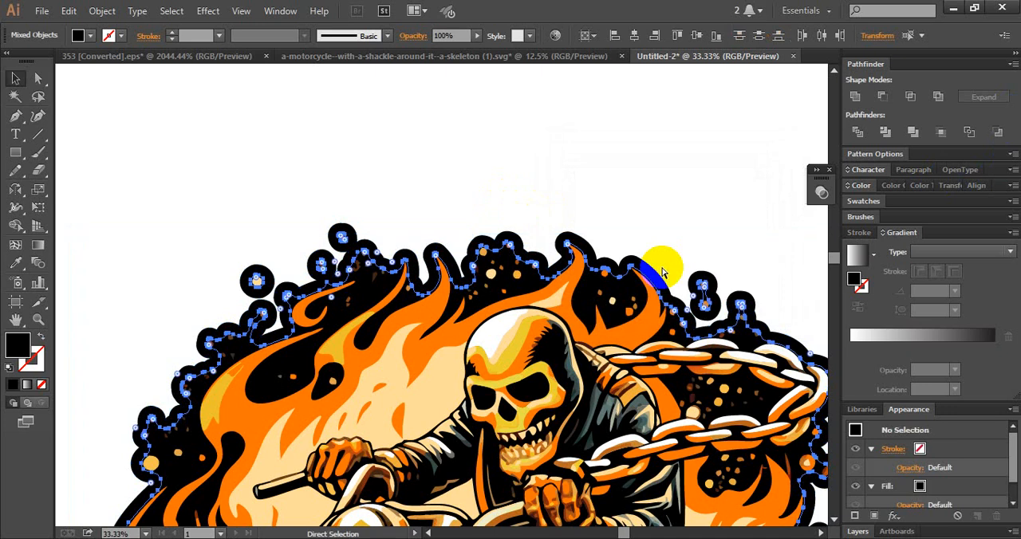
{"action": "key", "text": "ctrl+shift+a"}
{"action": "left_click", "coordinate": [502, 238]}
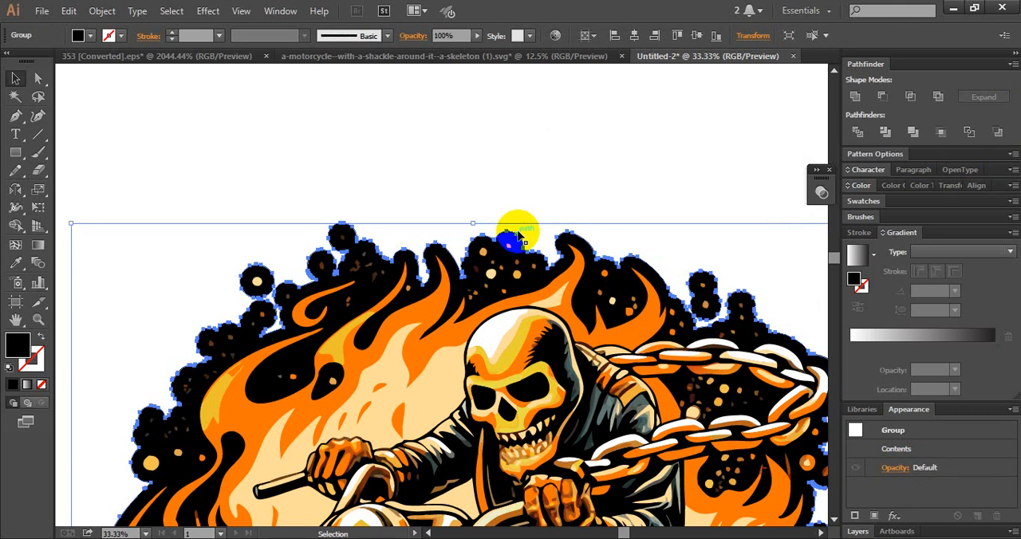
{"action": "key", "text": "ctrl"}
{"action": "left_click", "coordinate": [519, 234], "text": "ctrl"}
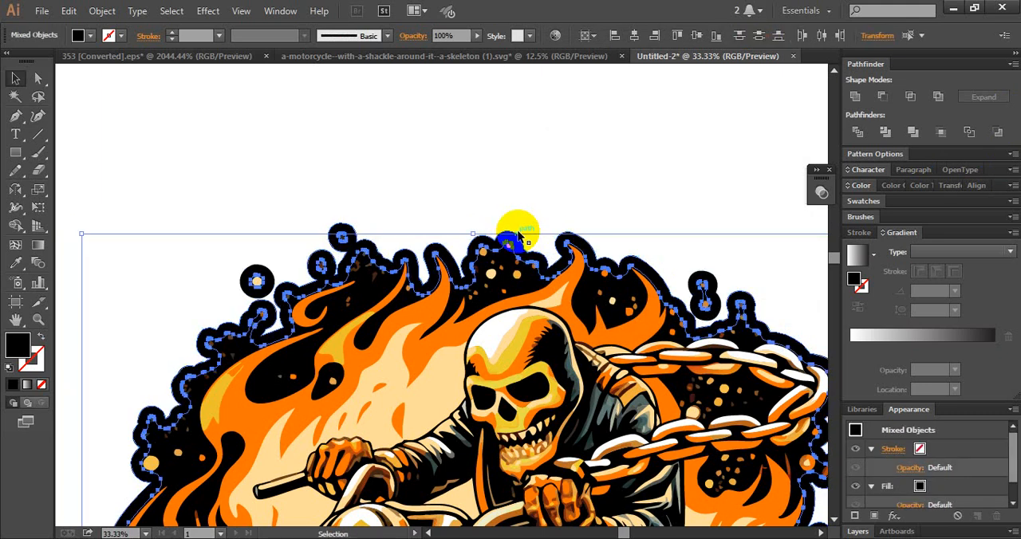
{"action": "key", "text": "shift"}
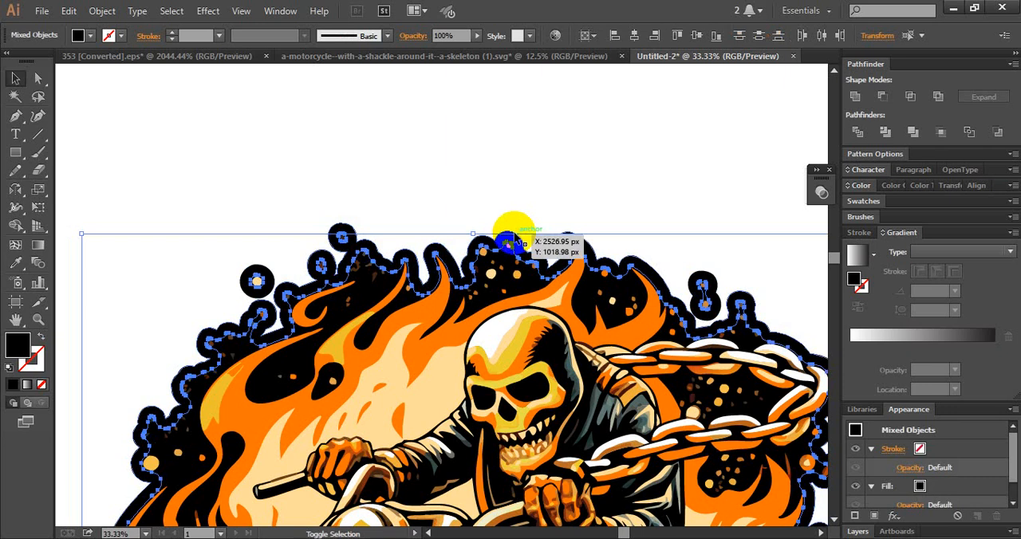
{"action": "left_click", "coordinate": [517, 242], "text": "shift"}
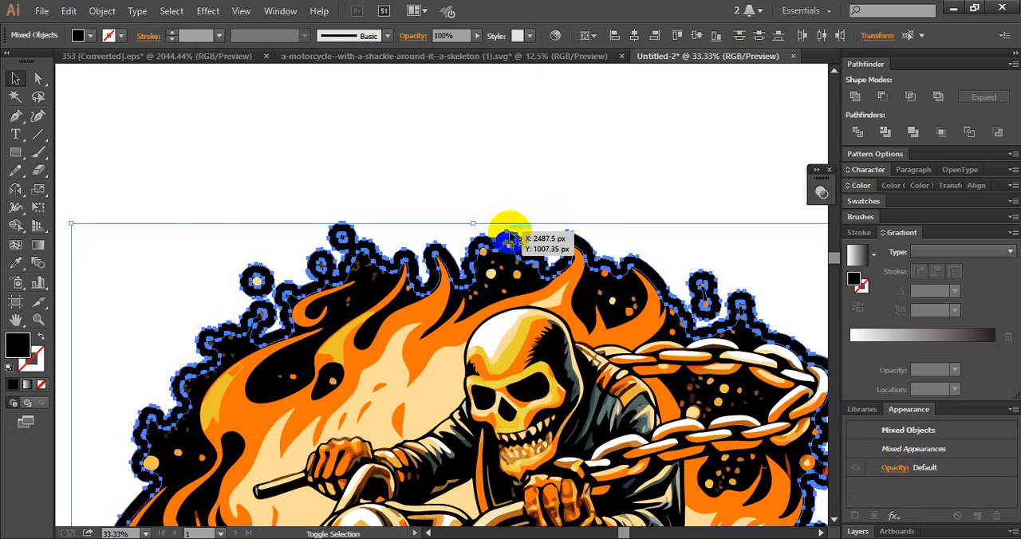
- Remove the main outer black band between the backing's edge and its inward offset with the Shape Builder tool
{"action": "left_click", "coordinate": [15, 227]}
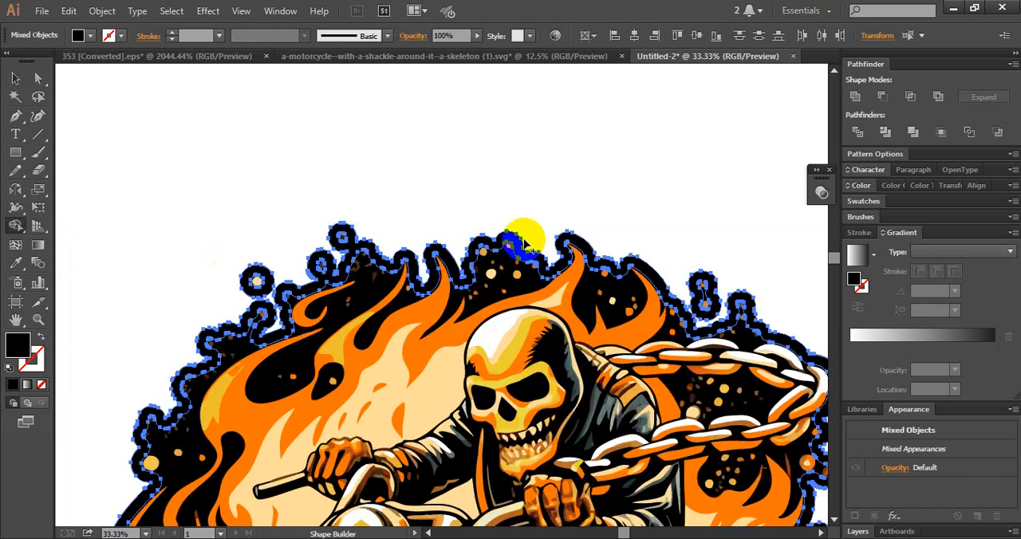
{"action": "left_click", "coordinate": [518, 245]}
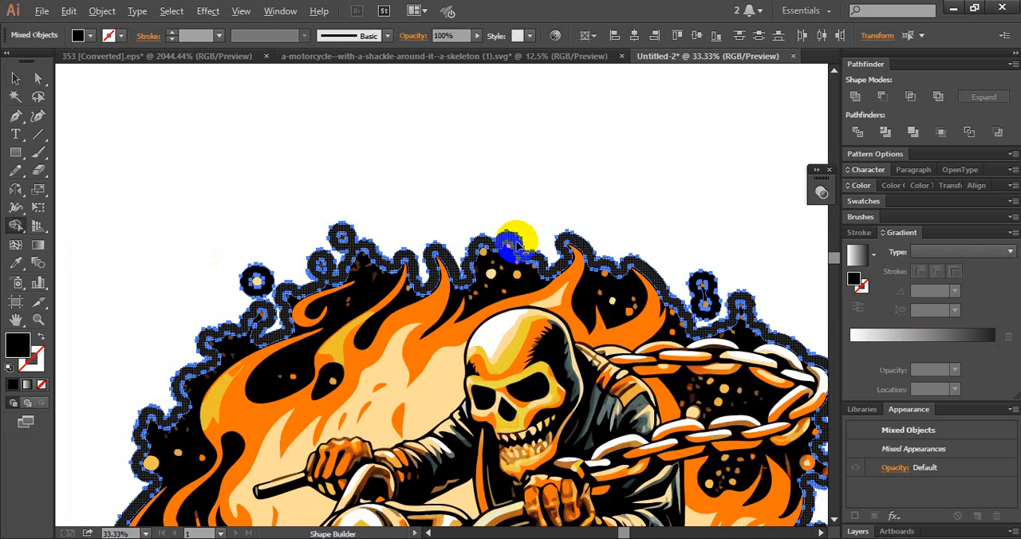
{"action": "left_click", "coordinate": [514, 242], "text": "alt"}
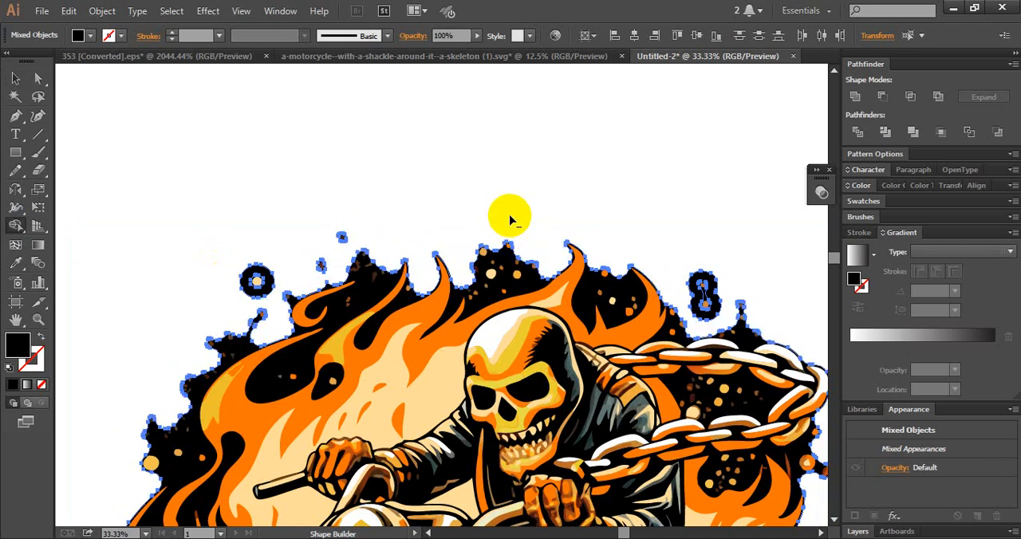
{"action": "left_click", "coordinate": [15, 79]}
{"action": "left_click", "coordinate": [244, 129]}
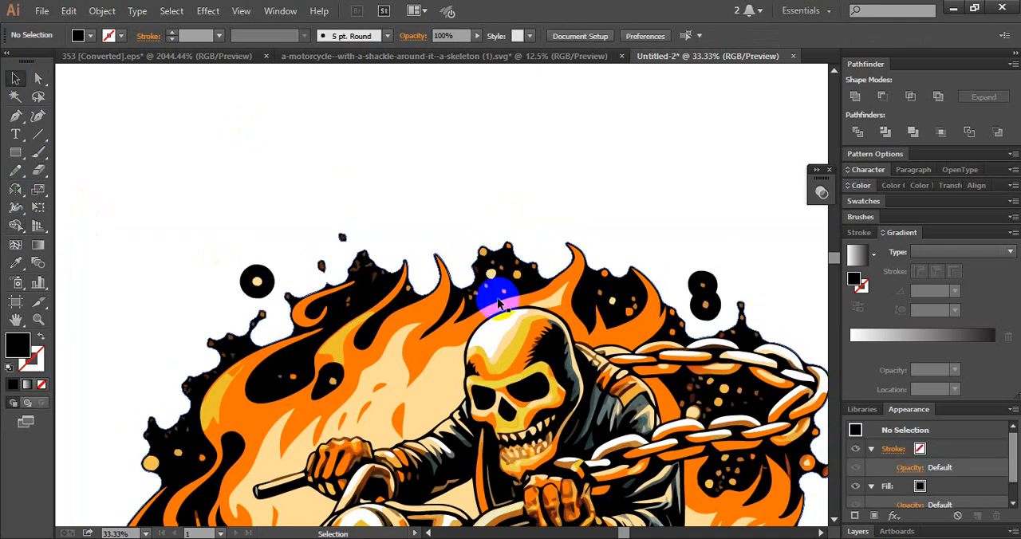
- Try to erase the black area beside the upper-left flame tips from the inward offset shape
{"action": "left_click", "coordinate": [353, 292]}
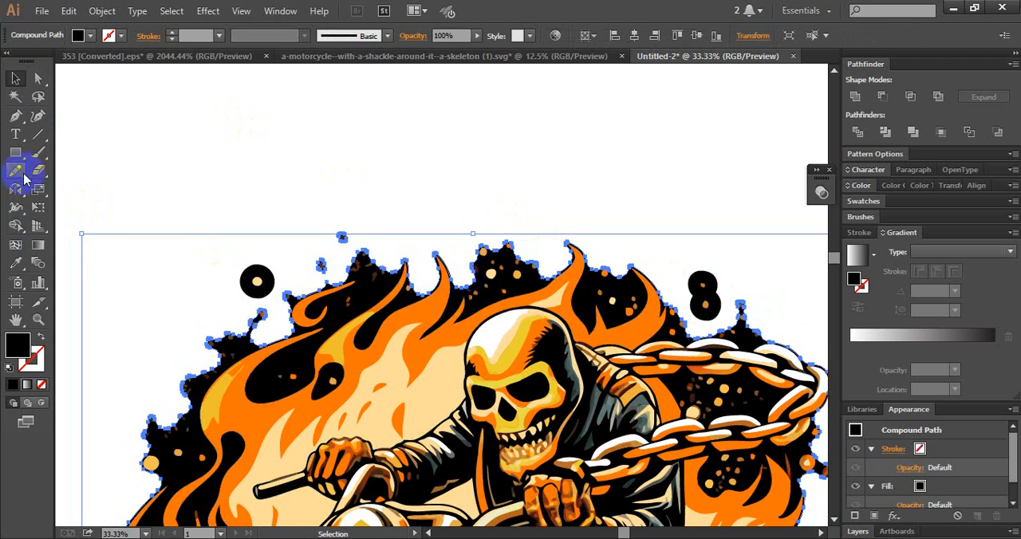
{"action": "left_click", "coordinate": [39, 170]}
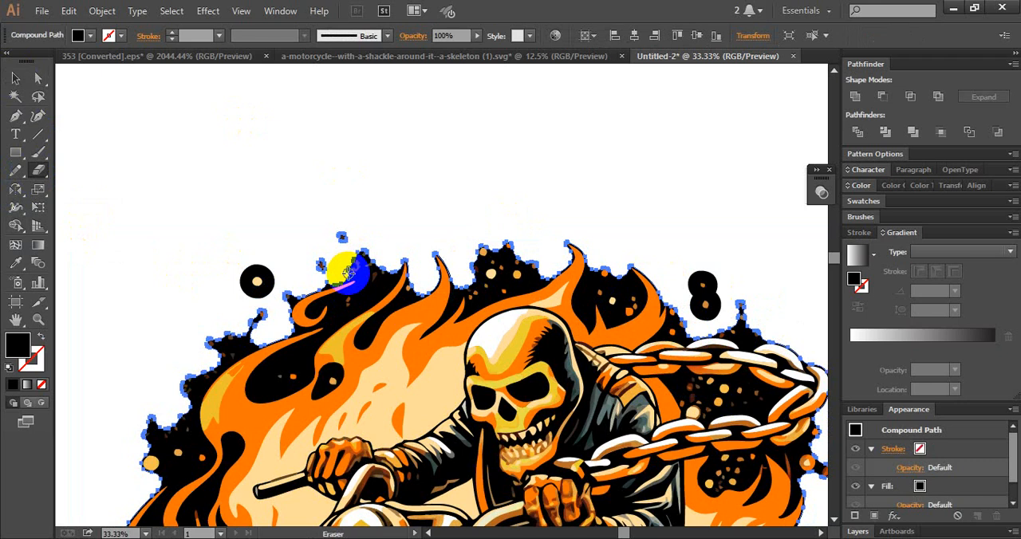
{"action": "mouse_move", "coordinate": [358, 274]}
{"action": "left_mouse_down"}
{"action": "mouse_move", "coordinate": [346, 254]}
{"action": "mouse_move", "coordinate": [367, 275]}
{"action": "mouse_move", "coordinate": [358, 292]}
{"action": "mouse_move", "coordinate": [354, 285]}
{"action": "mouse_move", "coordinate": [372, 305]}
{"action": "mouse_move", "coordinate": [331, 216]}
{"action": "left_mouse_up"}
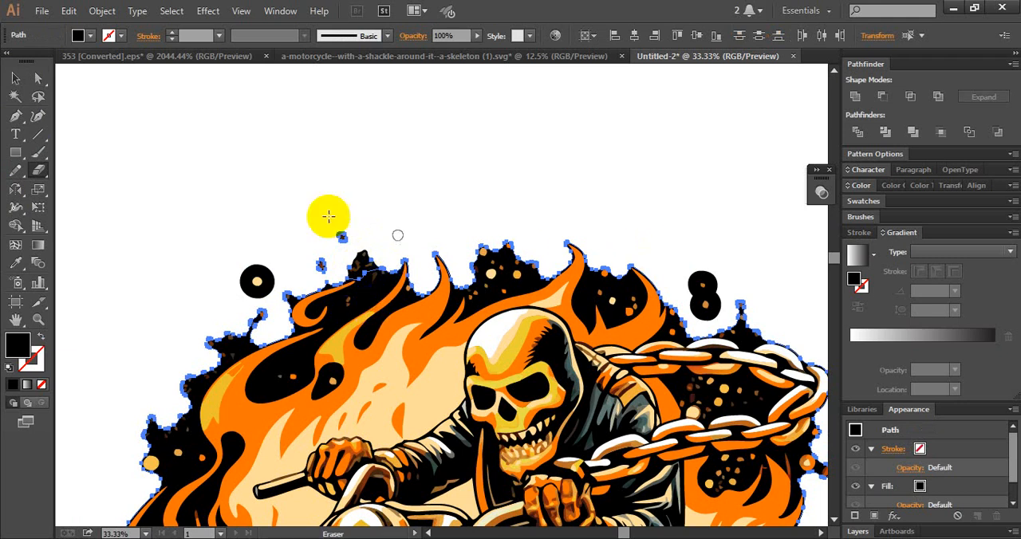
{"action": "left_click", "coordinate": [15, 78]}
{"action": "left_click", "coordinate": [187, 141]}
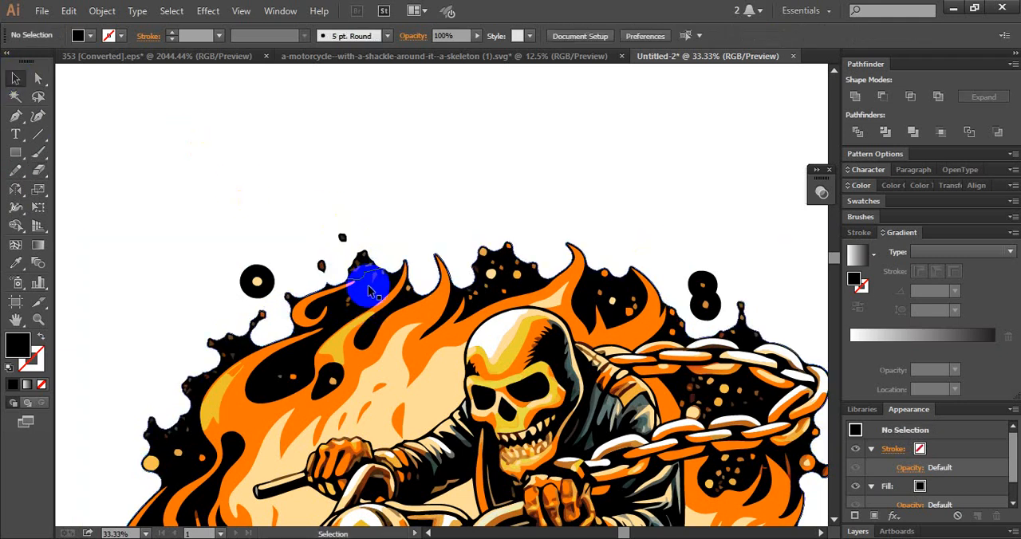
- Delete the inward offset shape, leaving the trimmed backing group behind the artwork
{"action": "key", "text": "ctrl+z"}
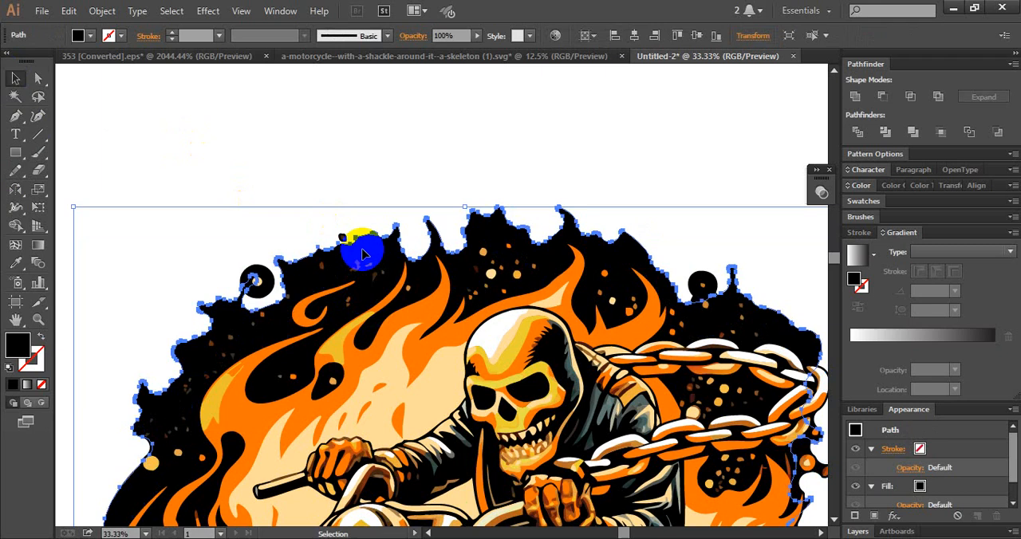
{"action": "key", "text": "Delete"}
- Erase the trimmed backing group's black areas beside the upper-left flame tips and around the sparks above the skull
{"action": "left_click", "coordinate": [370, 284]}
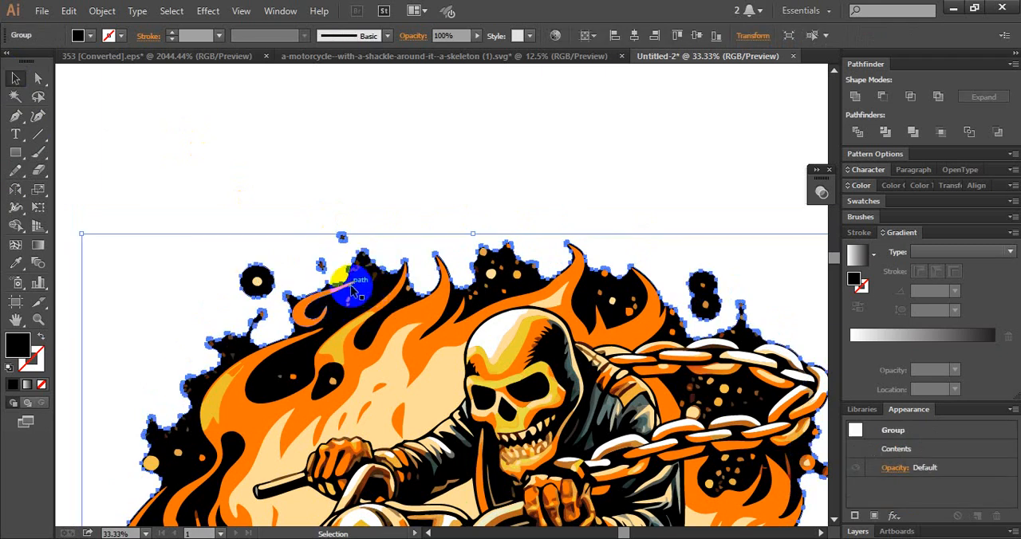
{"action": "left_click", "coordinate": [38, 170]}
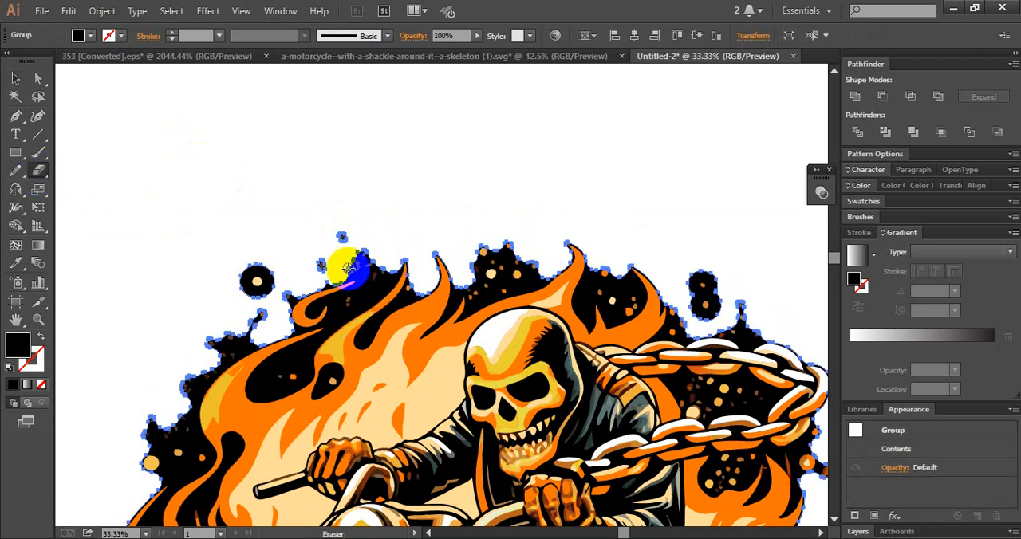
{"action": "left_click_drag", "start_coordinate": [349, 274], "coordinate": [359, 261]}
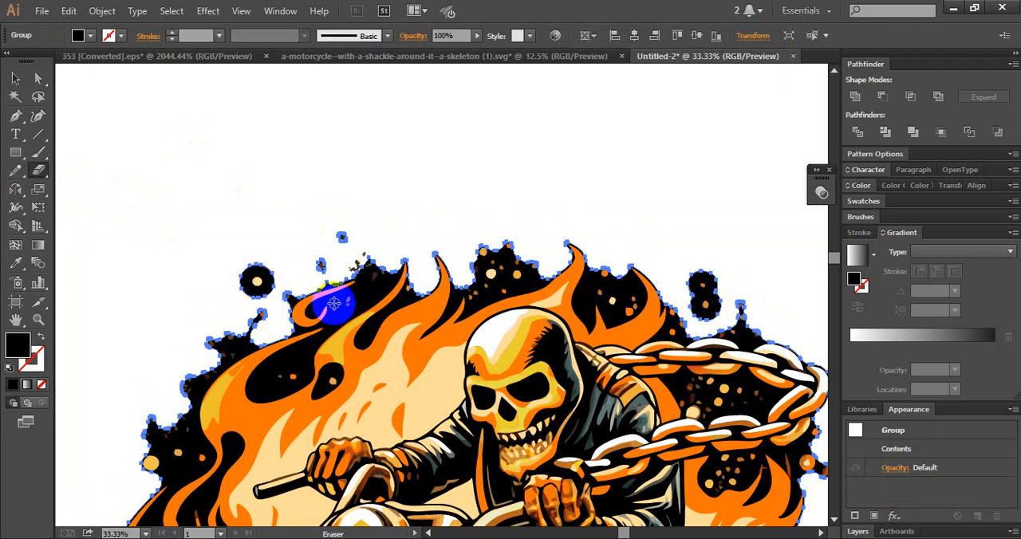
{"action": "mouse_move", "coordinate": [363, 276]}
{"action": "left_mouse_down"}
{"action": "mouse_move", "coordinate": [391, 260]}
{"action": "mouse_move", "coordinate": [378, 290]}
{"action": "mouse_move", "coordinate": [356, 305]}
{"action": "mouse_move", "coordinate": [380, 270]}
{"action": "mouse_move", "coordinate": [371, 259]}
{"action": "mouse_move", "coordinate": [381, 281]}
{"action": "mouse_move", "coordinate": [371, 286]}
{"action": "mouse_move", "coordinate": [397, 264]}
{"action": "mouse_move", "coordinate": [481, 259]}
{"action": "mouse_move", "coordinate": [460, 288]}
{"action": "mouse_move", "coordinate": [473, 287]}
{"action": "mouse_move", "coordinate": [475, 301]}
{"action": "mouse_move", "coordinate": [490, 293]}
{"action": "mouse_move", "coordinate": [482, 254]}
{"action": "mouse_move", "coordinate": [508, 267]}
{"action": "mouse_move", "coordinate": [481, 292]}
{"action": "mouse_move", "coordinate": [474, 277]}
{"action": "mouse_move", "coordinate": [514, 297]}
{"action": "mouse_move", "coordinate": [492, 290]}
{"action": "mouse_move", "coordinate": [530, 283]}
{"action": "mouse_move", "coordinate": [551, 263]}
{"action": "mouse_move", "coordinate": [482, 268]}
{"action": "left_mouse_up"}
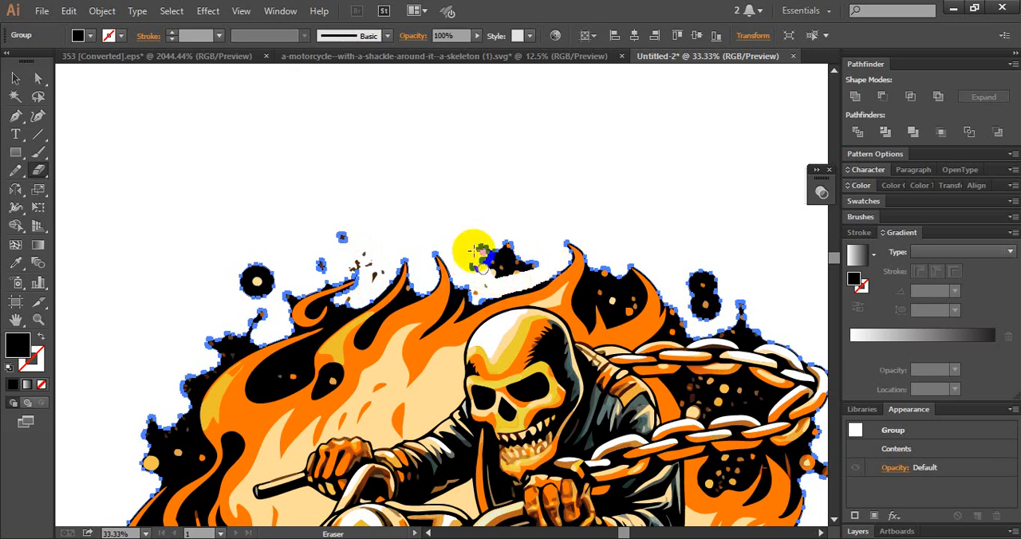
{"action": "left_click_drag", "start_coordinate": [472, 230], "coordinate": [521, 267]}
{"action": "left_click_drag", "start_coordinate": [490, 228], "coordinate": [546, 280]}
{"action": "left_click_drag", "start_coordinate": [467, 247], "coordinate": [499, 281]}
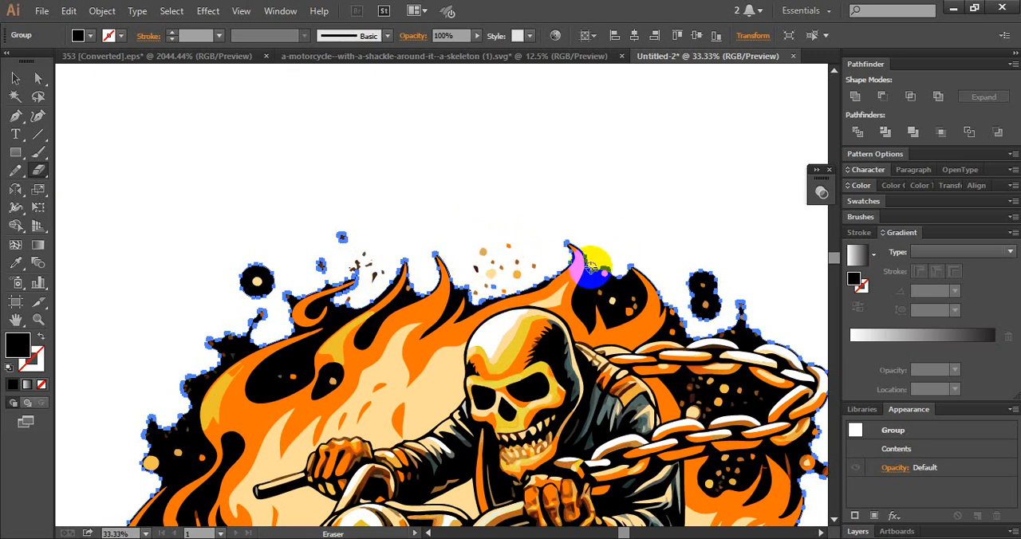
- Erase the remaining black backing between the flame tips right of the skull and around the artwork's outer edge, keeping the loose sparks
{"action": "mouse_move", "coordinate": [590, 281]}
{"action": "left_mouse_down"}
{"action": "mouse_move", "coordinate": [584, 292]}
{"action": "mouse_move", "coordinate": [600, 264]}
{"action": "mouse_move", "coordinate": [595, 291]}
{"action": "mouse_move", "coordinate": [605, 275]}
{"action": "mouse_move", "coordinate": [623, 274]}
{"action": "left_mouse_up"}
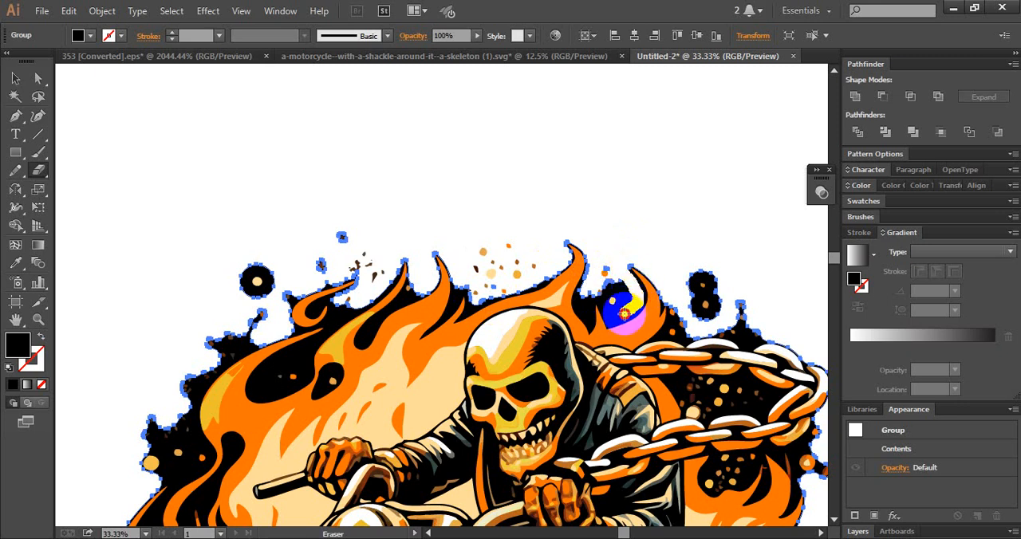
{"action": "mouse_move", "coordinate": [618, 316]}
{"action": "left_mouse_down"}
{"action": "mouse_move", "coordinate": [599, 302]}
{"action": "mouse_move", "coordinate": [604, 288]}
{"action": "mouse_move", "coordinate": [626, 302]}
{"action": "mouse_move", "coordinate": [612, 296]}
{"action": "left_mouse_up"}
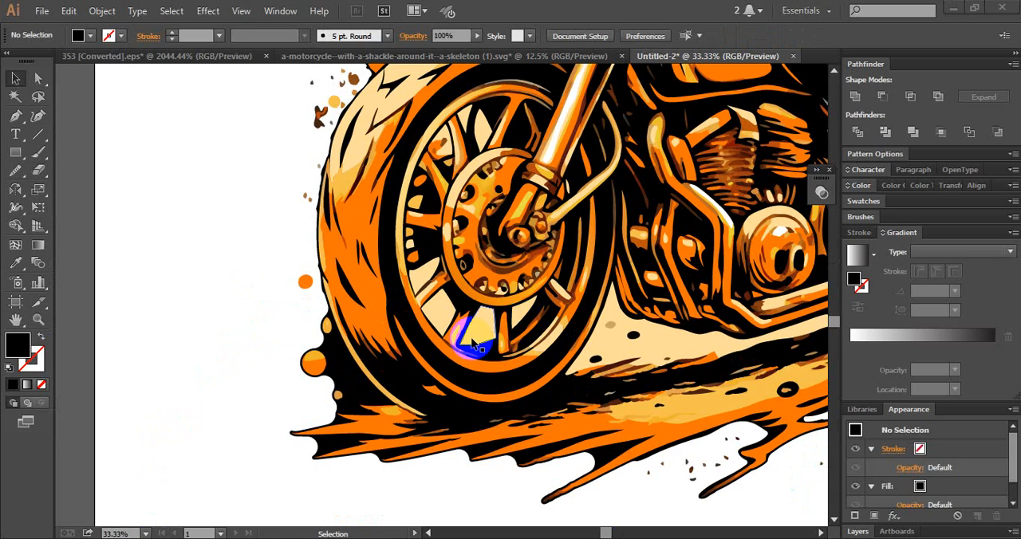
{"action": "scroll", "coordinate": [471, 347], "scroll_direction": "down", "scroll_amount": 3}
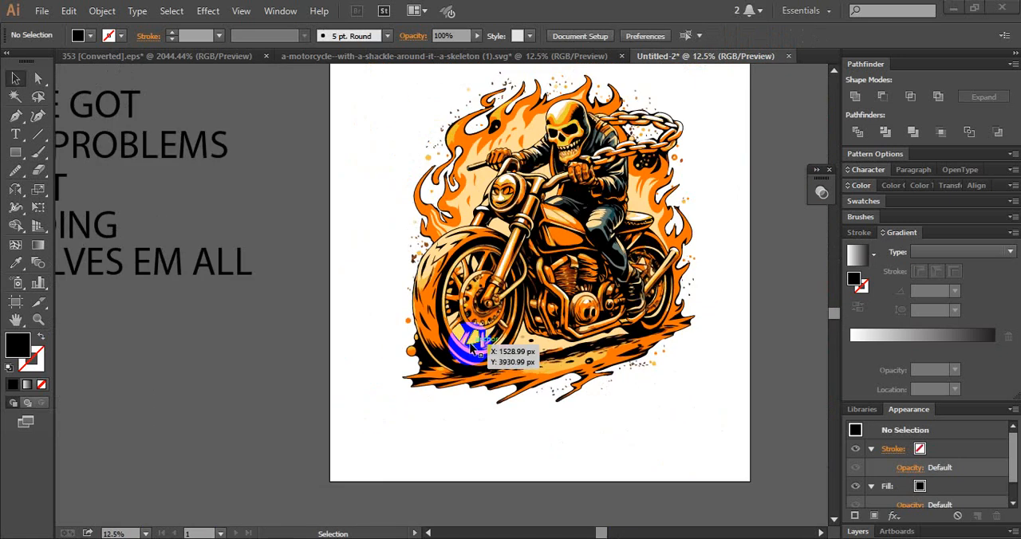
{"action": "key", "text": "space"}
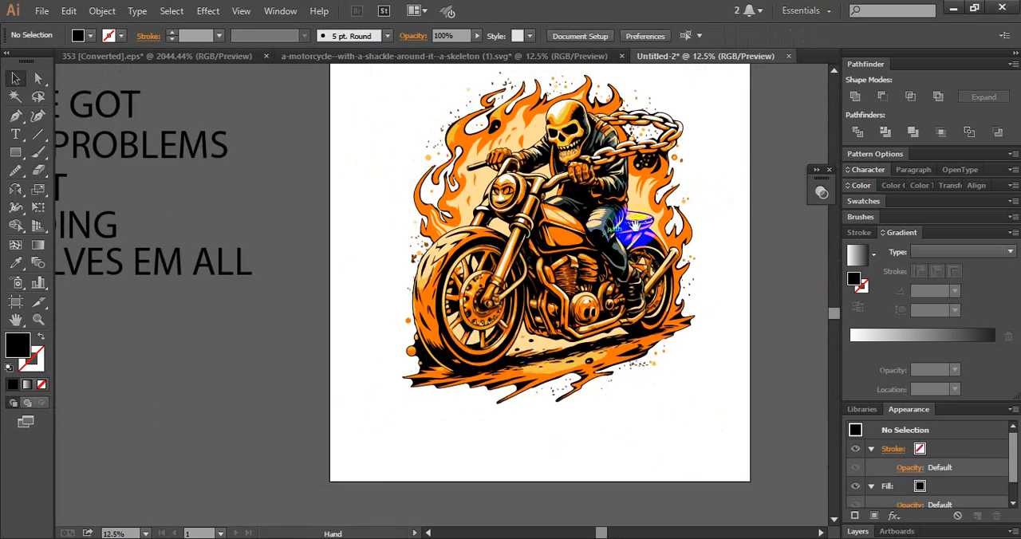
- Group the skeleton motorcycle artwork together with its trimmed black backing and loose sparks
{"action": "left_click_drag", "start_coordinate": [630, 225], "coordinate": [511, 325]}
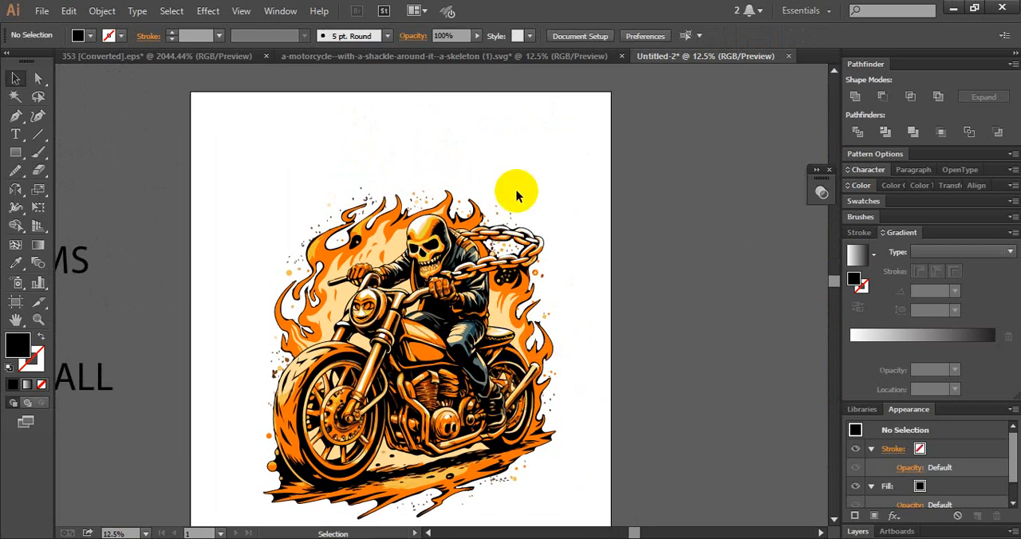
{"action": "key", "text": "space"}
{"action": "left_click_drag", "start_coordinate": [558, 182], "coordinate": [251, 470]}
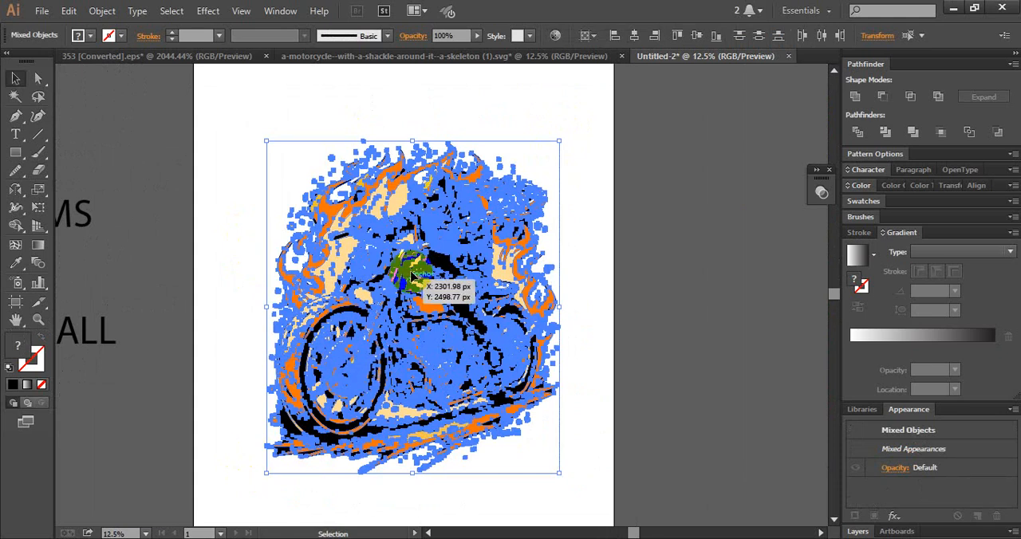
{"action": "key", "text": "space"}
{"action": "left_click_drag", "start_coordinate": [170, 298], "coordinate": [304, 296]}
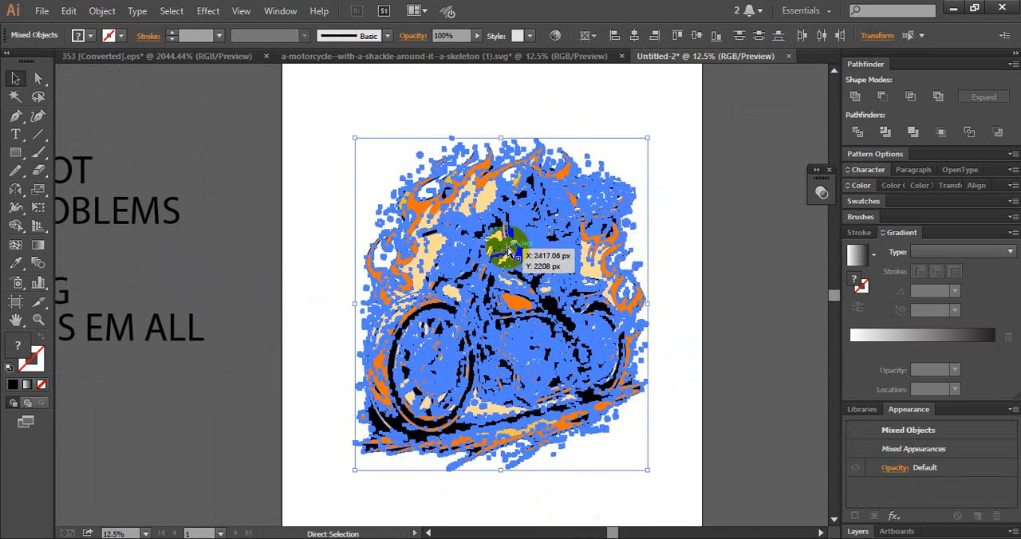
{"action": "key", "text": "ctrl+g"}
{"action": "left_click", "coordinate": [684, 286]}
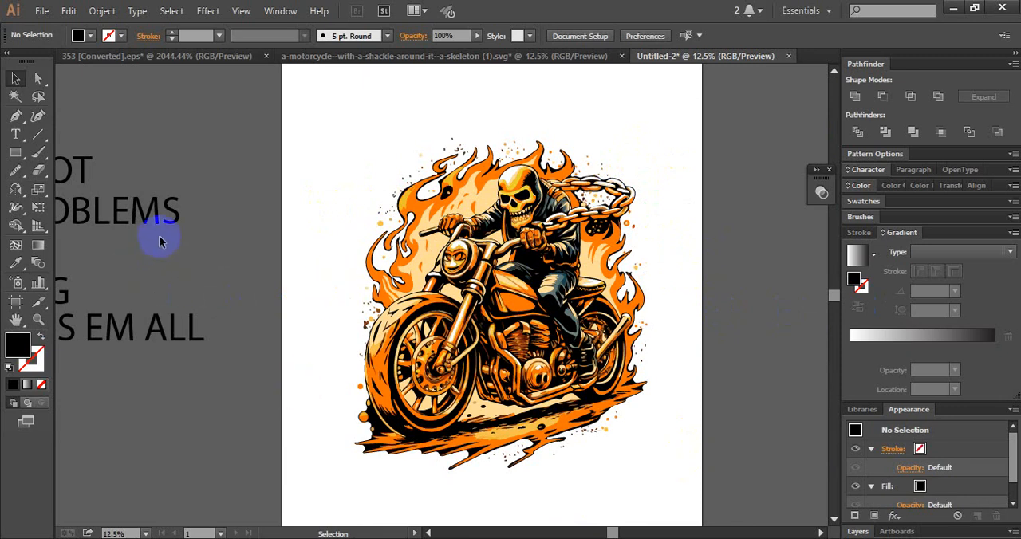
- Try to narrow the grouped motorcycle artwork slightly from its right side
{"action": "scroll", "coordinate": [624, 332], "scroll_direction": "up", "scroll_amount": 1}
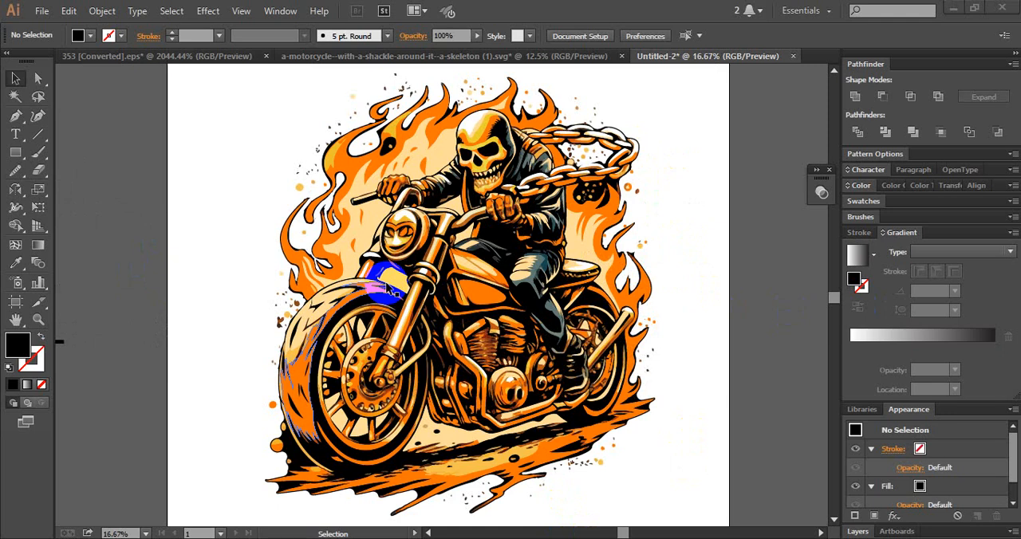
{"action": "scroll", "coordinate": [391, 292], "scroll_direction": "down", "scroll_amount": 2}
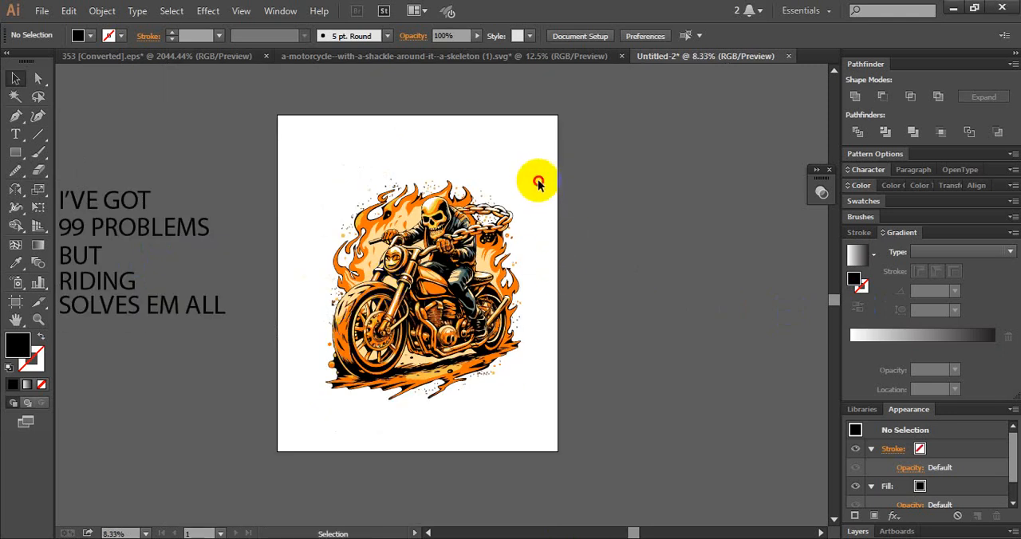
{"action": "left_click_drag", "start_coordinate": [530, 177], "coordinate": [319, 436]}
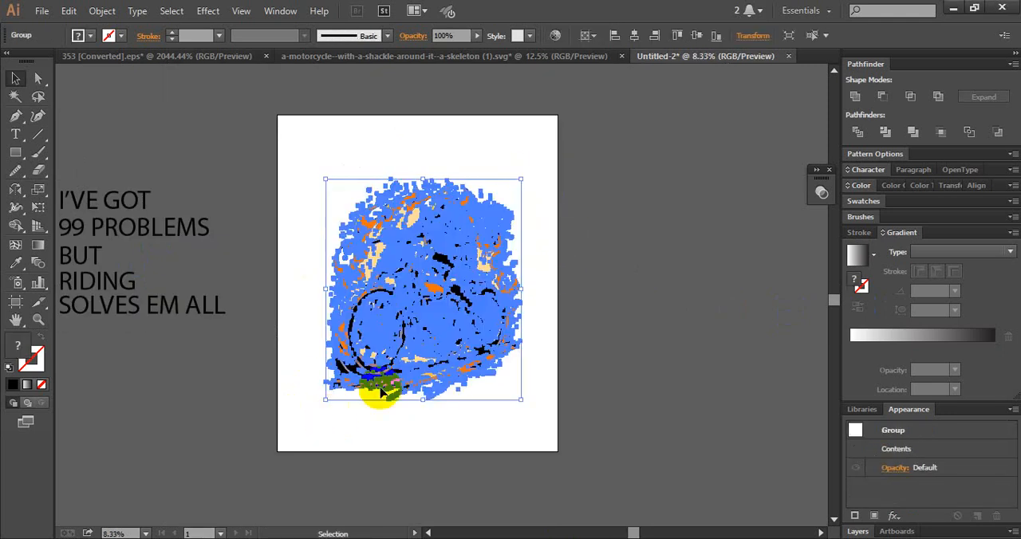
{"action": "left_click_drag", "start_coordinate": [521, 289], "coordinate": [508, 293]}
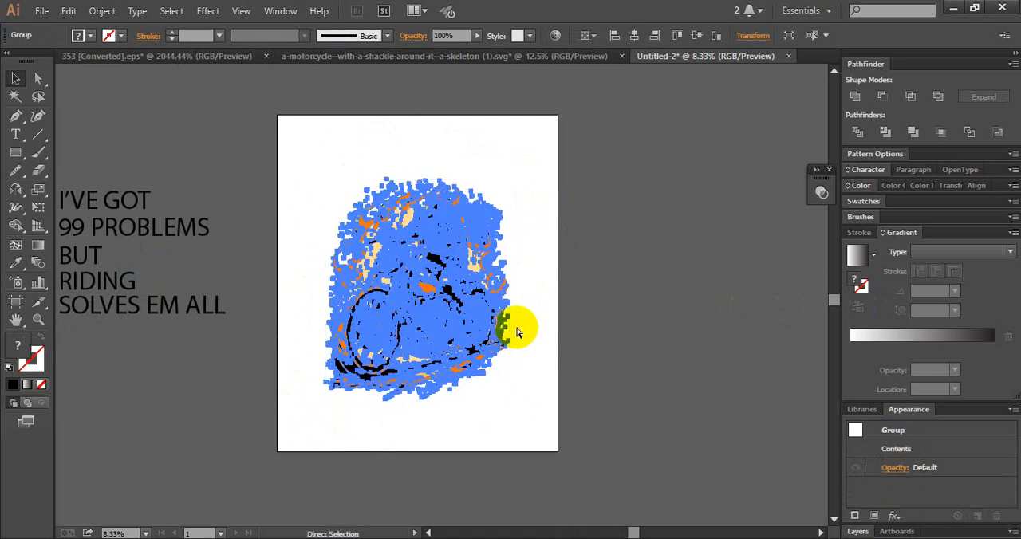
{"action": "left_click_drag", "start_coordinate": [517, 332], "coordinate": [516, 326]}
{"action": "left_click", "coordinate": [624, 307]}
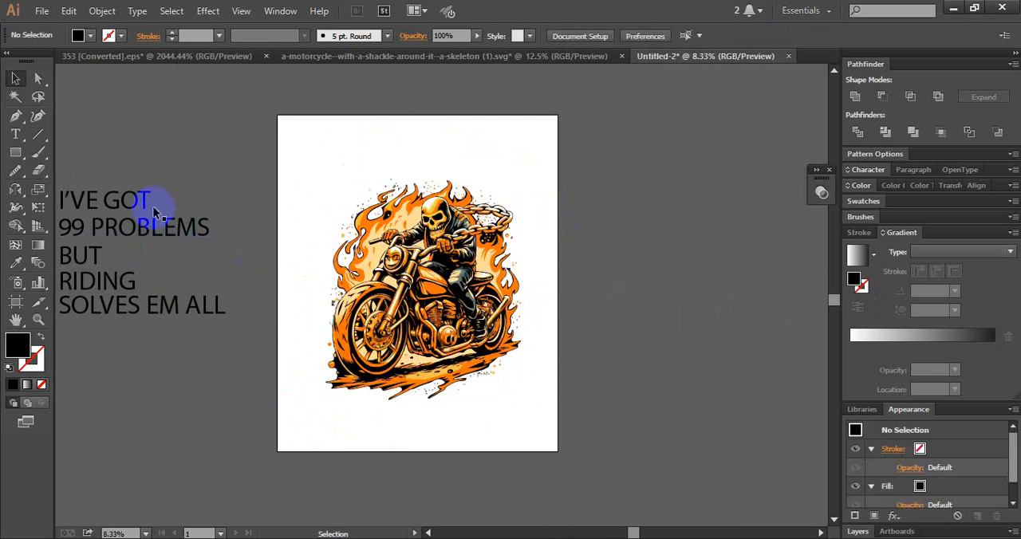
- Move the I'VE GOT, 99 PROBLEMS, RIDING and SOLVES EM ALL lines right of the artboard, and BUT below the artwork
{"action": "left_click_drag", "start_coordinate": [180, 342], "coordinate": [661, 411]}
{"action": "left_click", "coordinate": [94, 340]}
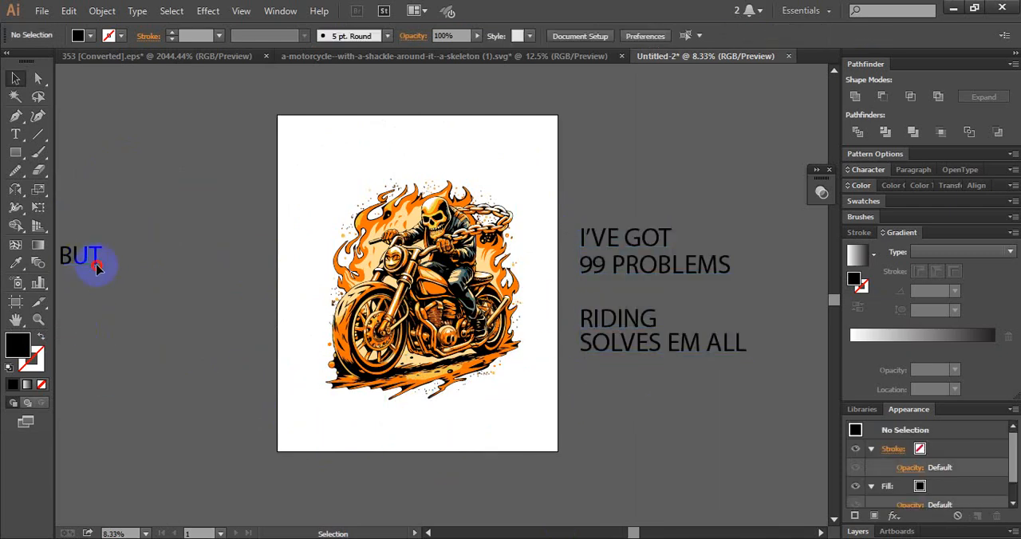
{"action": "left_click_drag", "start_coordinate": [96, 268], "coordinate": [447, 421]}
{"action": "left_click", "coordinate": [661, 410]}
- Arrange I'VE GOT above 99 PROBLEMS over the artwork, BUT above the chain's right end, and SOLVES EM ALL across the artboard's lower-right edge
{"action": "left_click_drag", "start_coordinate": [645, 232], "coordinate": [440, 135]}
{"action": "left_click", "coordinate": [654, 191]}
{"action": "left_click_drag", "start_coordinate": [623, 258], "coordinate": [407, 167]}
{"action": "left_click", "coordinate": [693, 185]}
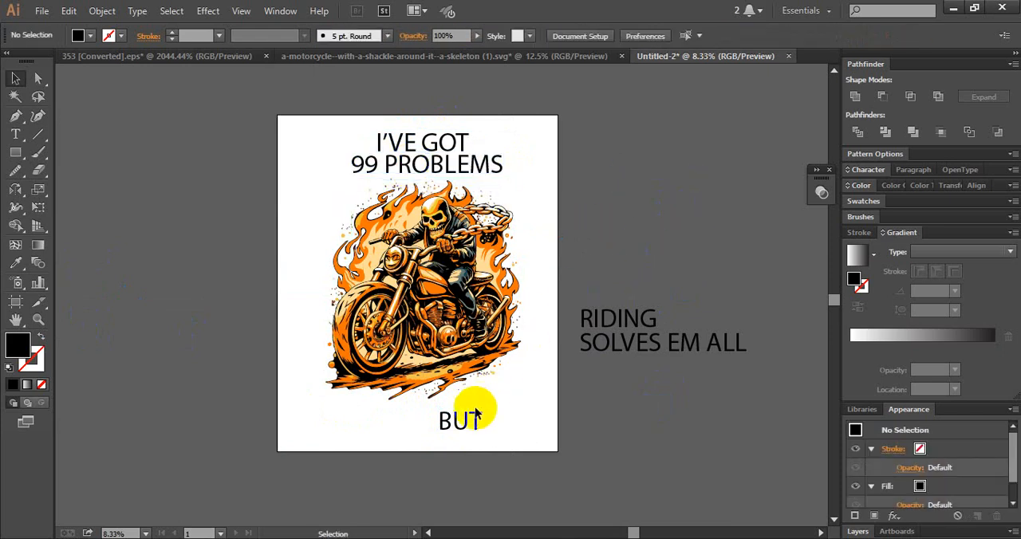
{"action": "left_click_drag", "start_coordinate": [458, 424], "coordinate": [539, 193]}
{"action": "left_click_drag", "start_coordinate": [597, 332], "coordinate": [563, 391]}
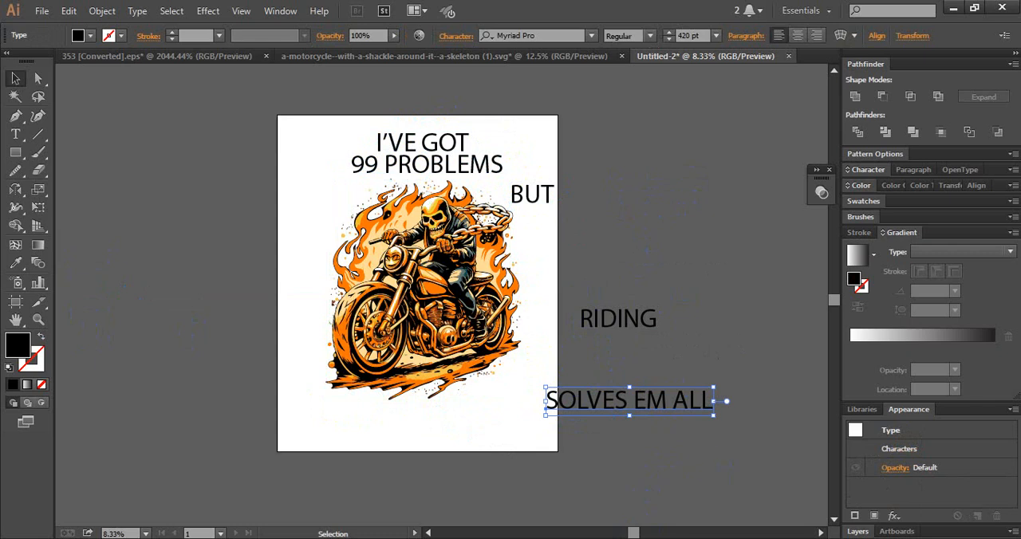
- Switch to Chrome and open the Eroded font category on dafont.com
{"action": "left_click", "coordinate": [681, 538]}
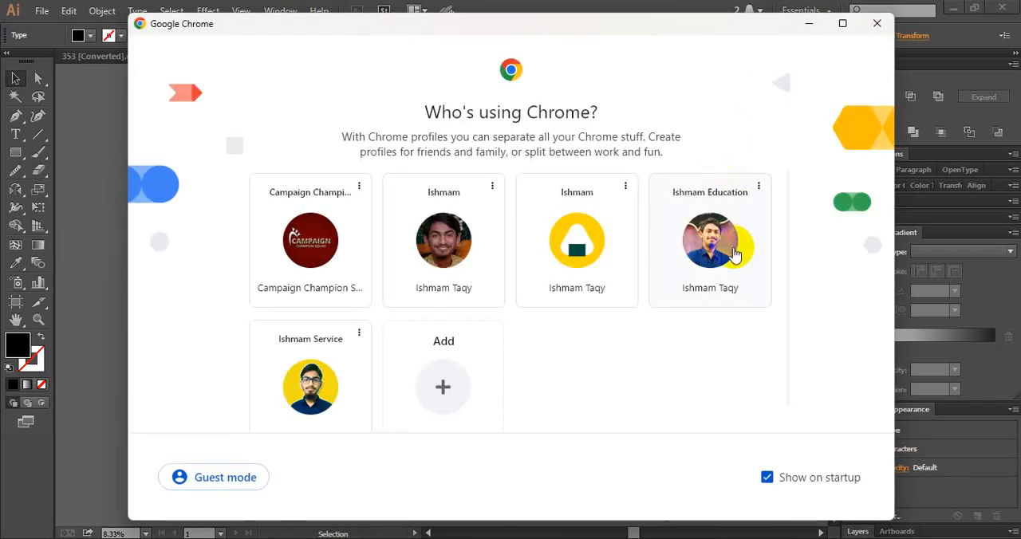
{"action": "left_click", "coordinate": [735, 254]}
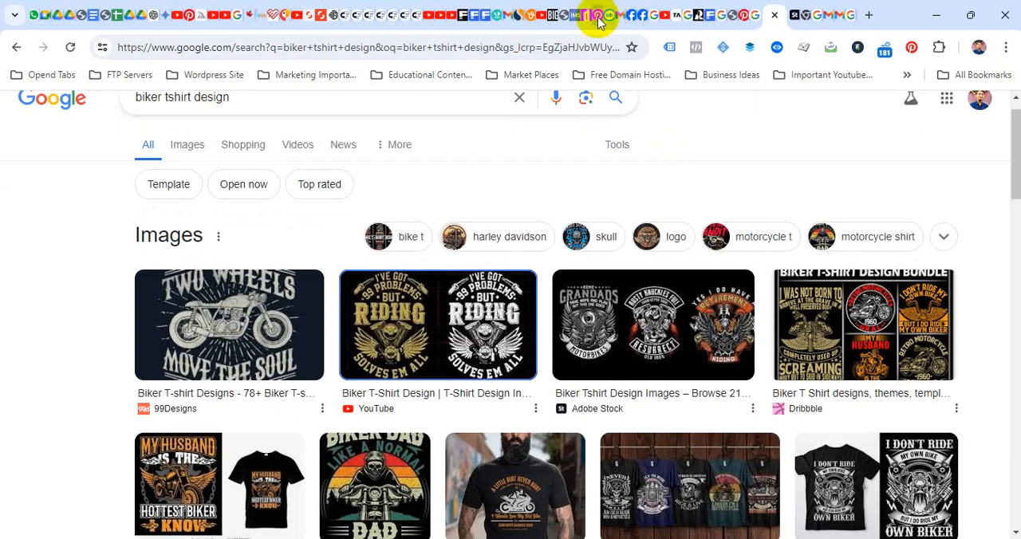
{"action": "left_click", "coordinate": [599, 16]}
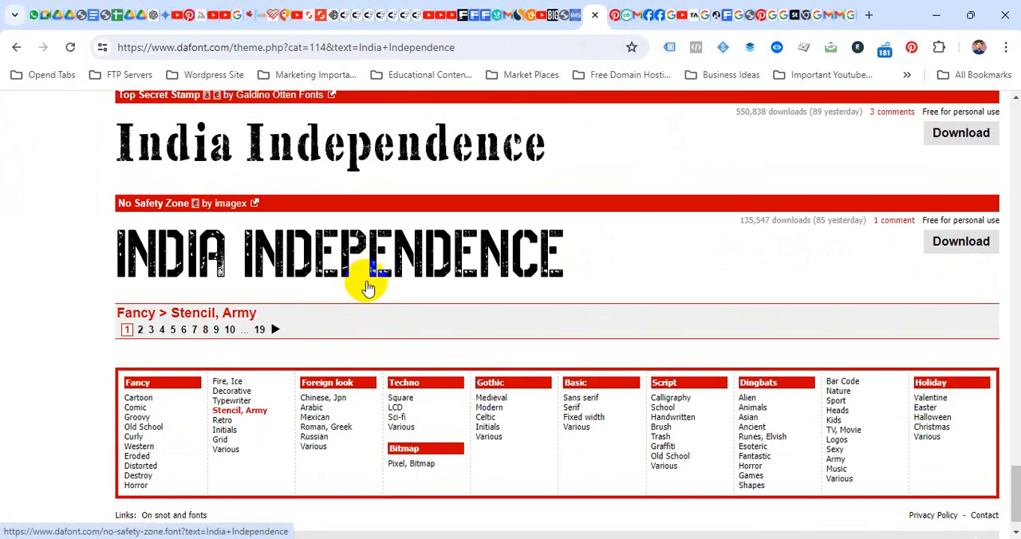
{"action": "scroll", "coordinate": [170, 388], "scroll_direction": "up", "scroll_amount": 15}
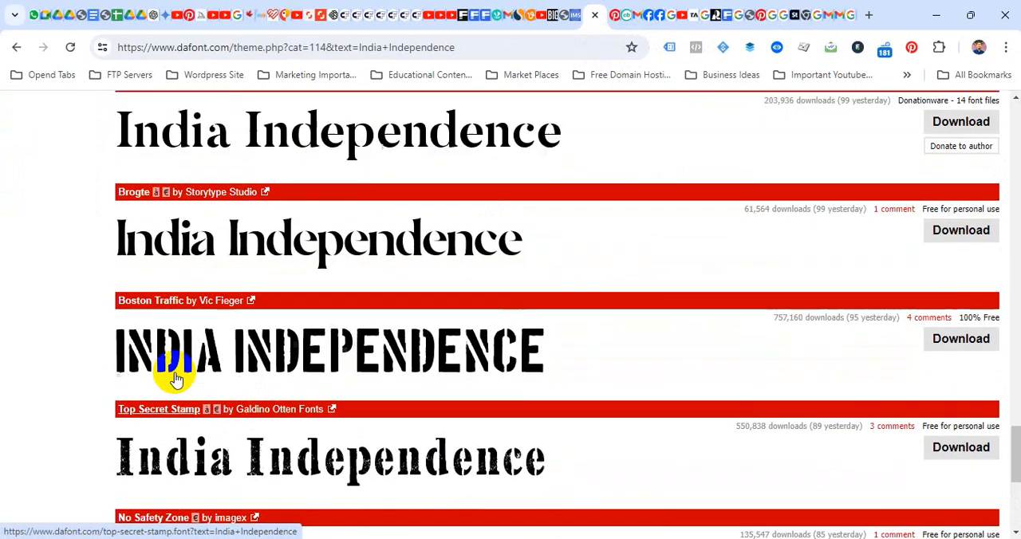
{"action": "scroll", "coordinate": [207, 327], "scroll_direction": "up", "scroll_amount": 10}
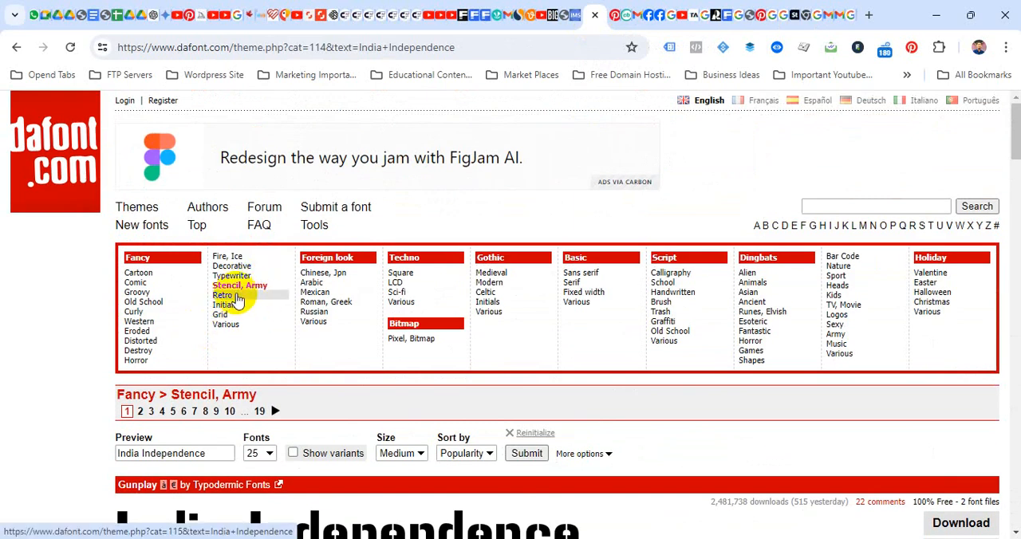
{"action": "left_click", "coordinate": [157, 333]}
- Find the Impacted font in the Eroded category and download impacted.zip to the Downloads folder
{"action": "scroll", "coordinate": [312, 337], "scroll_direction": "down", "scroll_amount": 4}
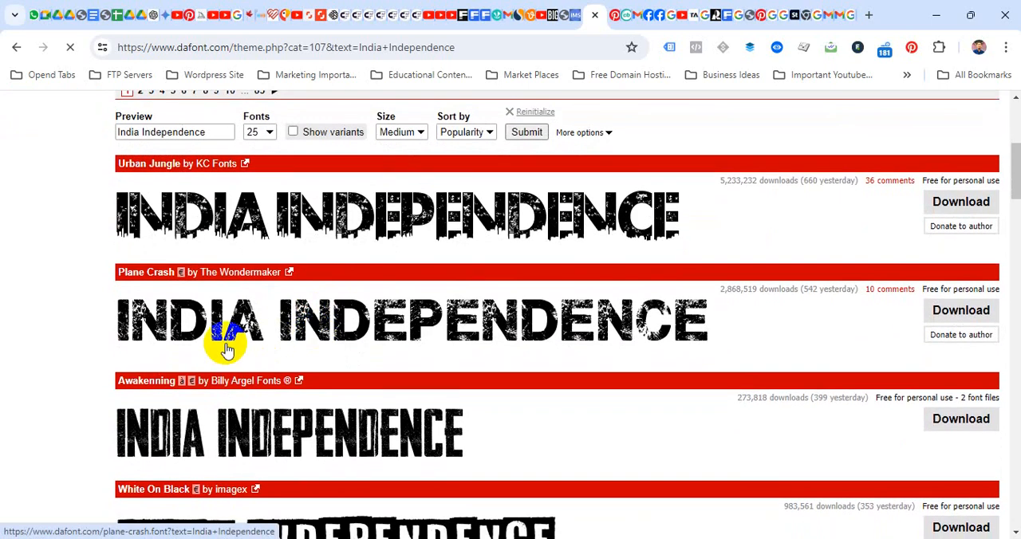
{"action": "scroll", "coordinate": [226, 348], "scroll_direction": "down", "scroll_amount": 2}
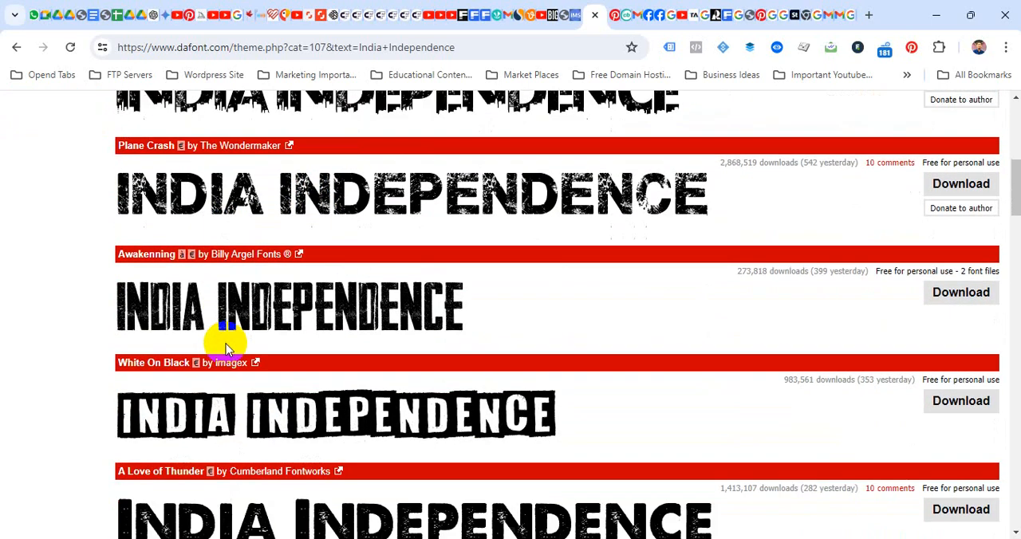
{"action": "scroll", "coordinate": [226, 348], "scroll_direction": "down", "scroll_amount": 2}
{"action": "scroll", "coordinate": [225, 348], "scroll_direction": "down", "scroll_amount": 5}
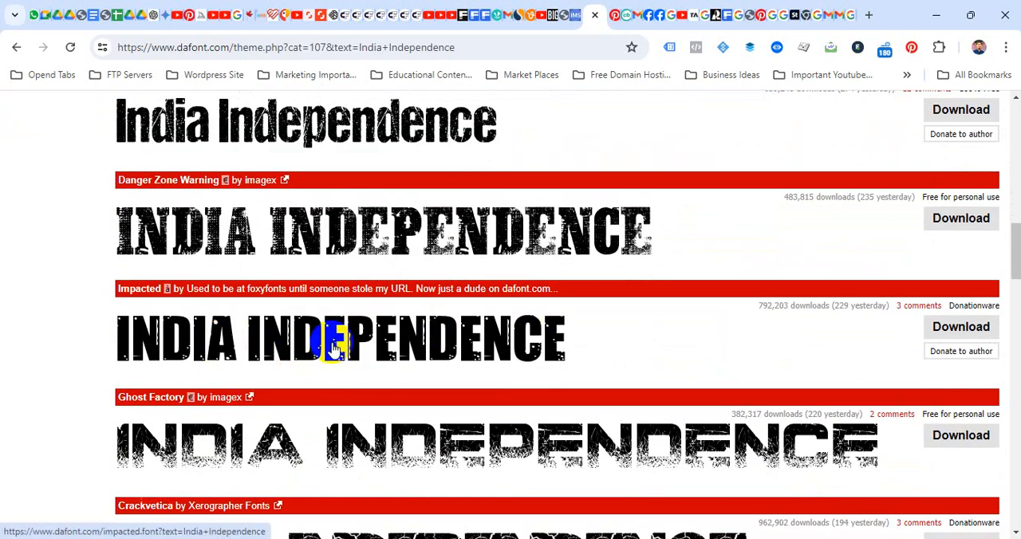
{"action": "left_click", "coordinate": [984, 332]}
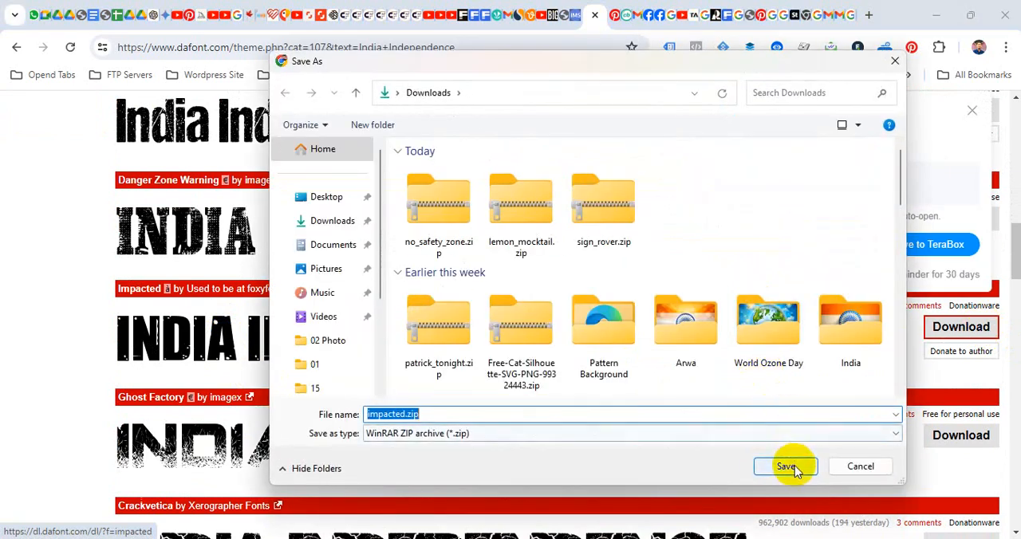
{"action": "left_click", "coordinate": [786, 467]}
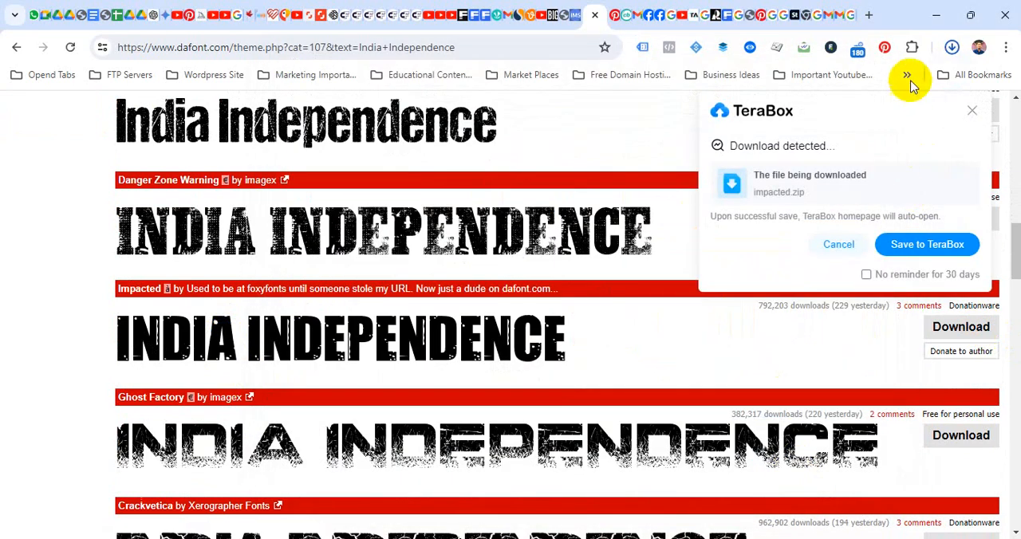
- Install Impacted2.0.ttf from the downloaded impacted.zip, and close the font preview and the archive window
{"action": "left_click", "coordinate": [821, 87]}
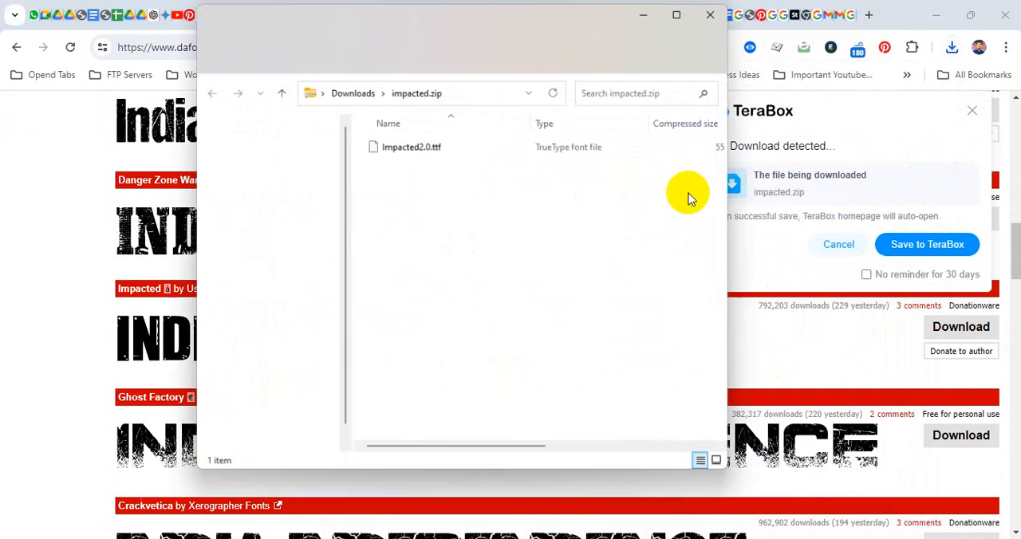
{"action": "left_click", "coordinate": [411, 148]}
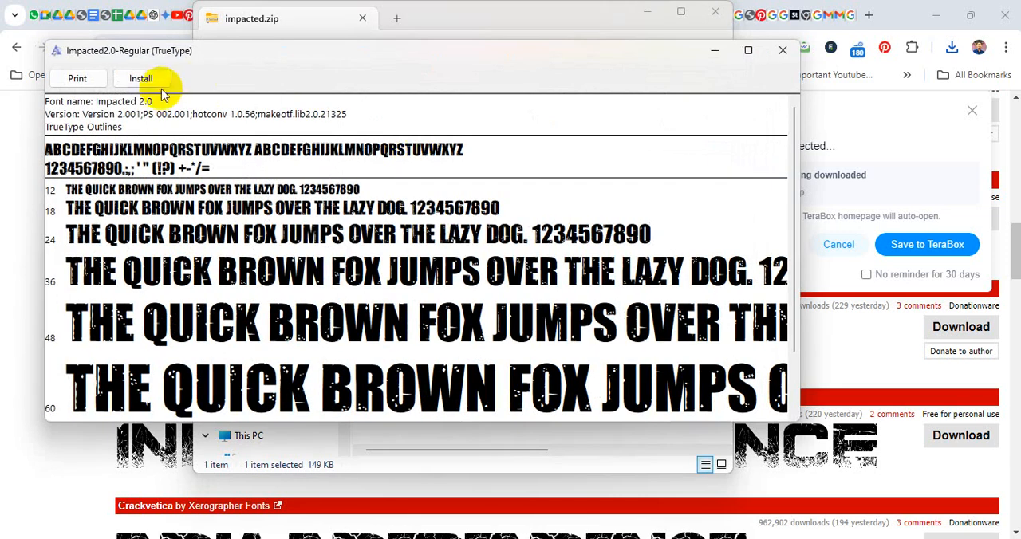
{"action": "left_click", "coordinate": [141, 78]}
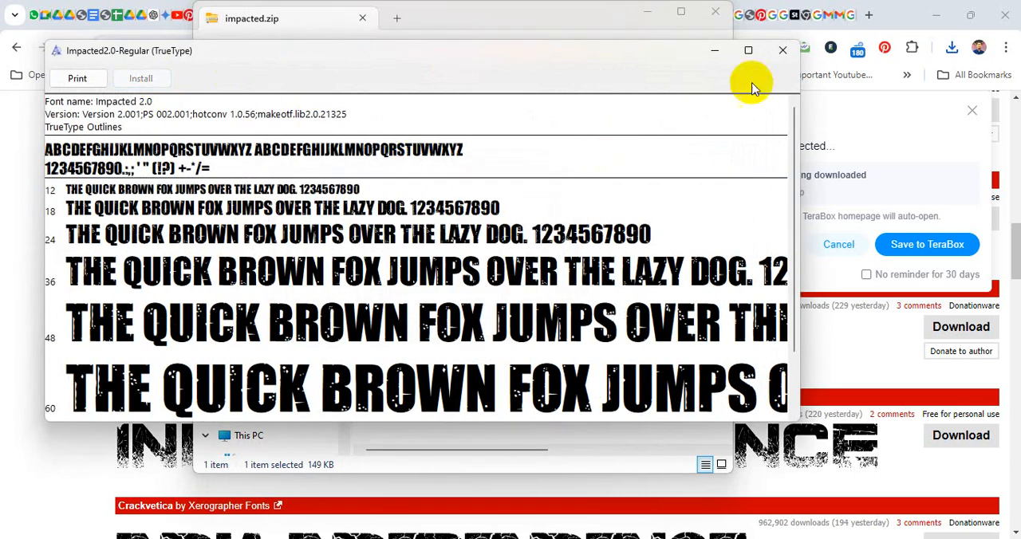
{"action": "left_click", "coordinate": [783, 51]}
{"action": "left_click", "coordinate": [715, 11]}
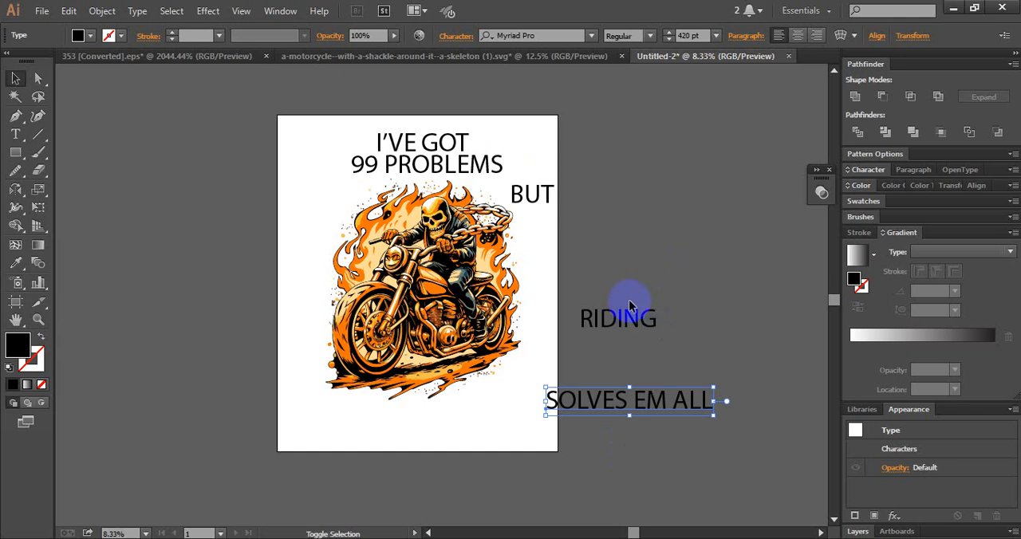
- Switch back to Illustrator and set all five quote lines to the Impacted2.0-Regular font
{"action": "left_click", "coordinate": [629, 305], "text": "shift"}
{"action": "left_click", "coordinate": [517, 196], "text": "shift"}
{"action": "left_click", "coordinate": [462, 144], "text": "shift"}
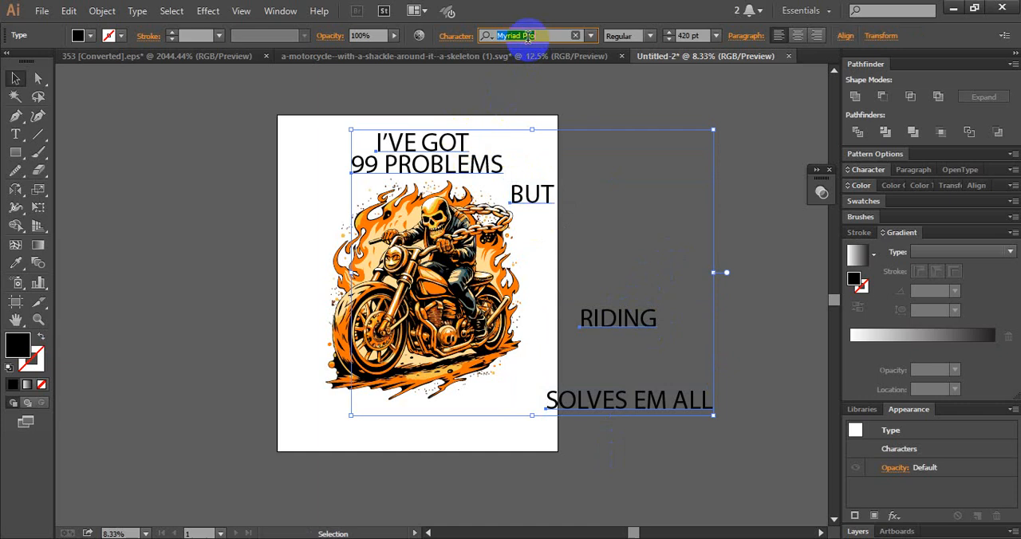
{"action": "type", "text": "I"}
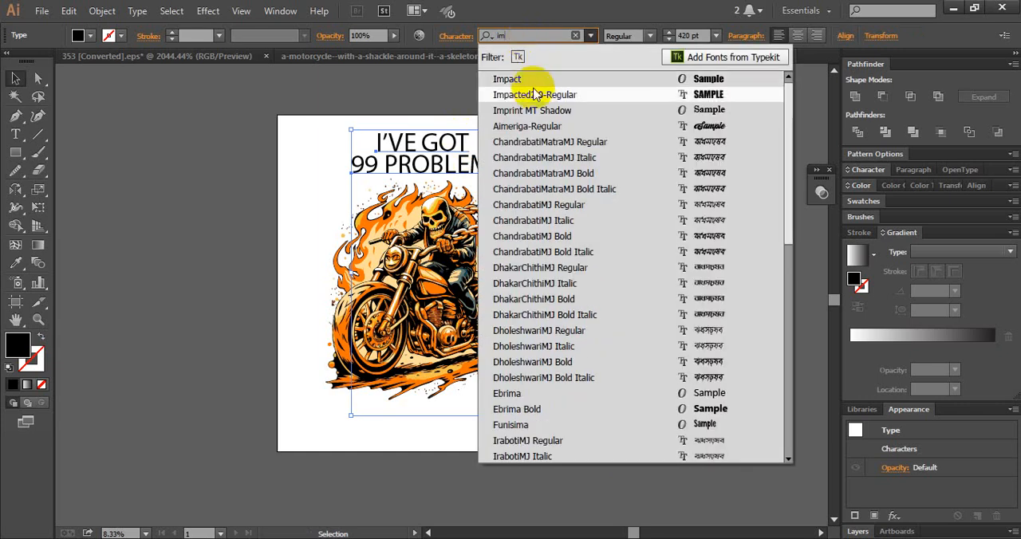
{"action": "left_click", "coordinate": [536, 95]}
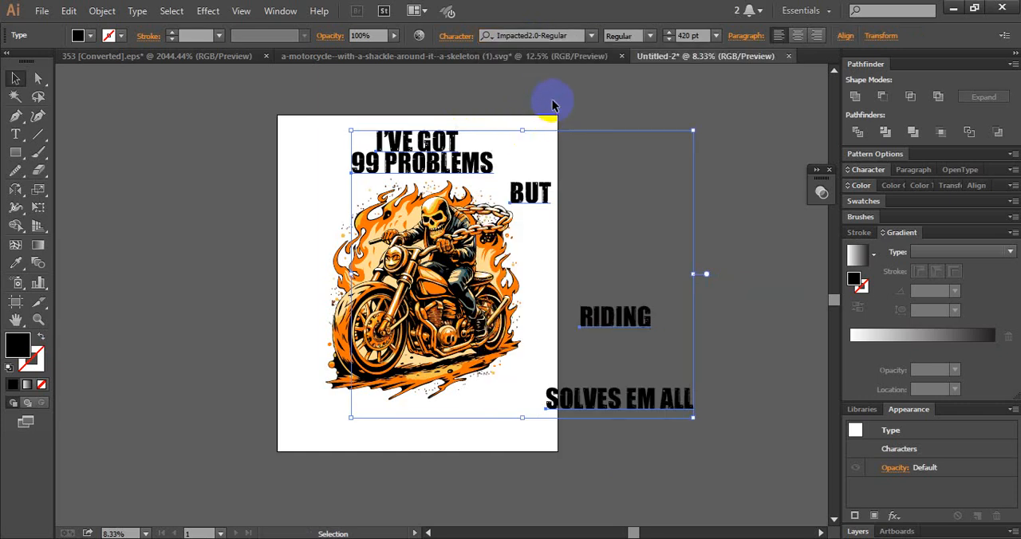
{"action": "left_click", "coordinate": [547, 273]}
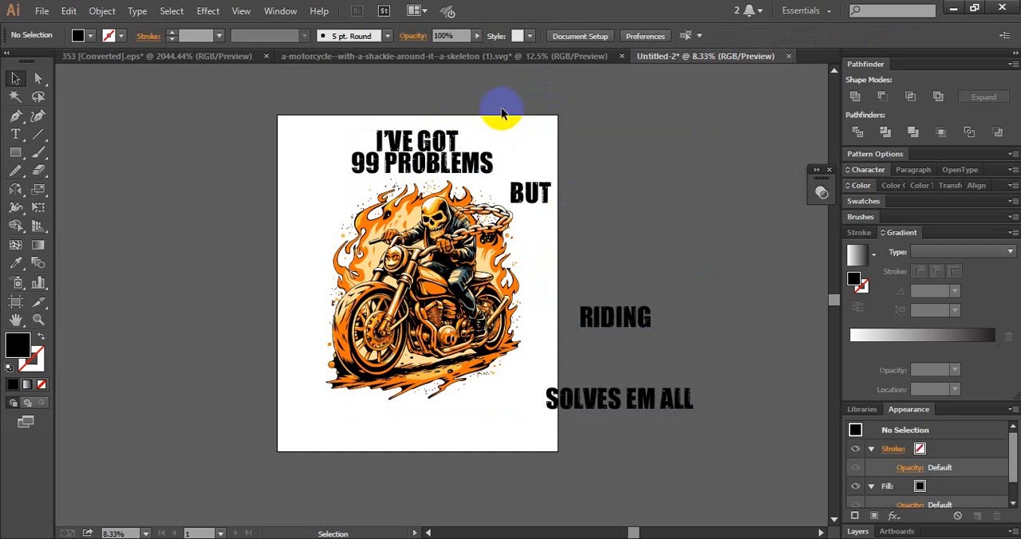
- Duplicate all five quote lines horizontally to the left, keeping the originals in place
{"action": "left_click", "coordinate": [439, 162]}
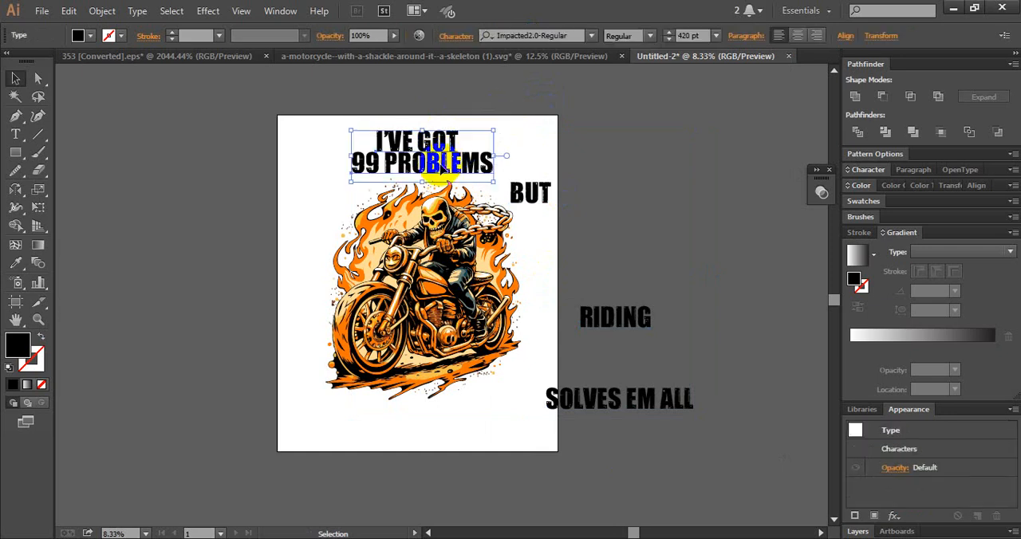
{"action": "left_click", "coordinate": [539, 194], "text": "shift"}
{"action": "left_click", "coordinate": [630, 317], "text": "shift"}
{"action": "left_click", "coordinate": [638, 395], "text": "shift"}
{"action": "left_click_drag", "start_coordinate": [638, 394], "coordinate": [149, 395]}
{"action": "left_click", "coordinate": [477, 106]}
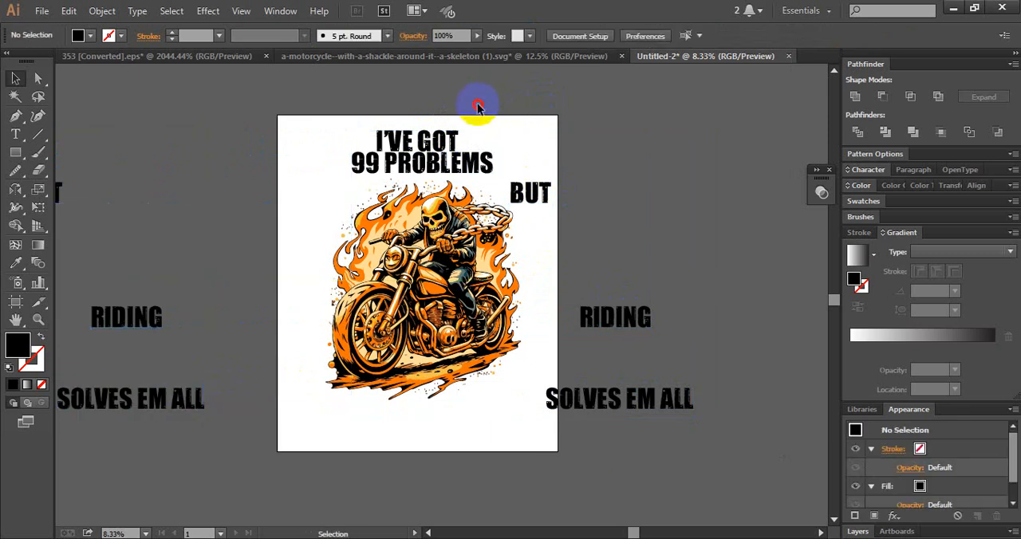
- Convert the five original quote lines on and beside the artboard to outlines, leaving the duplicated text editable
{"action": "left_click", "coordinate": [407, 158]}
{"action": "left_click", "coordinate": [531, 194], "text": "shift"}
{"action": "left_click", "coordinate": [630, 316], "text": "shift"}
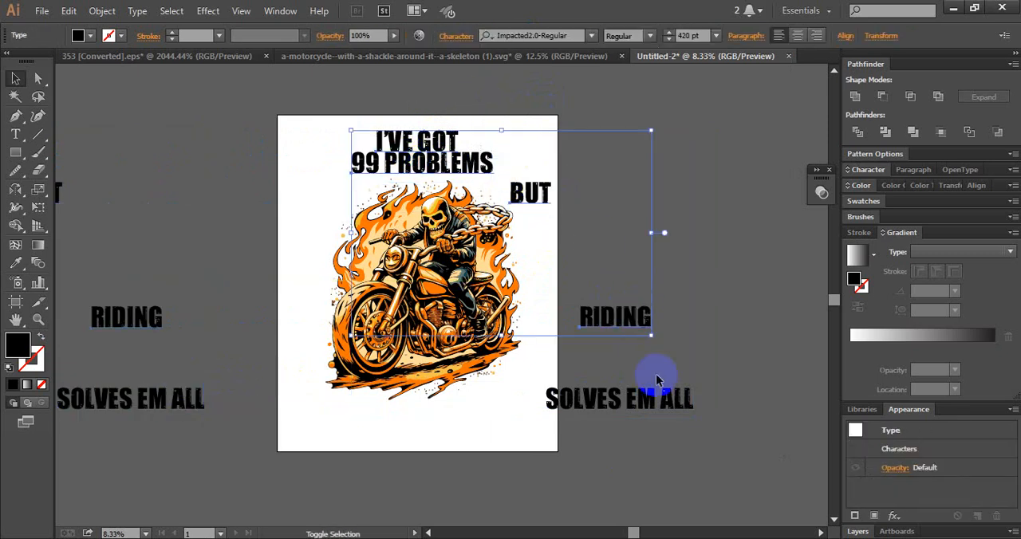
{"action": "left_click", "coordinate": [652, 394], "text": "shift"}
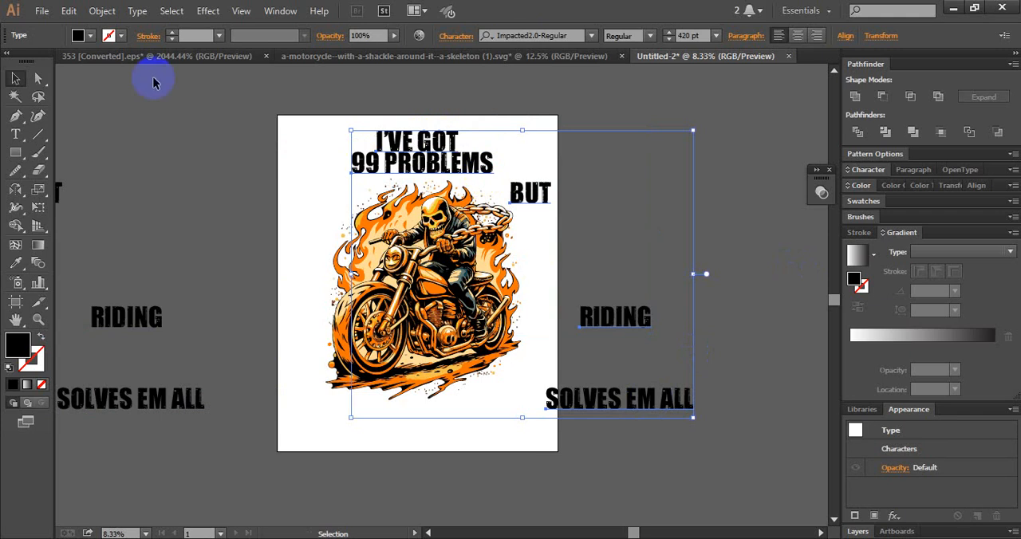
{"action": "left_click", "coordinate": [135, 12]}
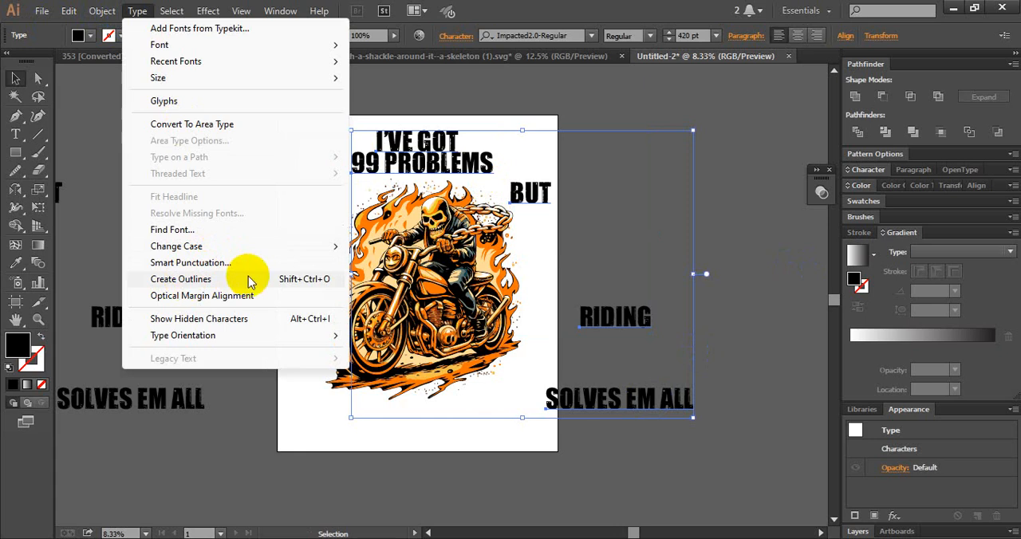
{"action": "left_click", "coordinate": [179, 280]}
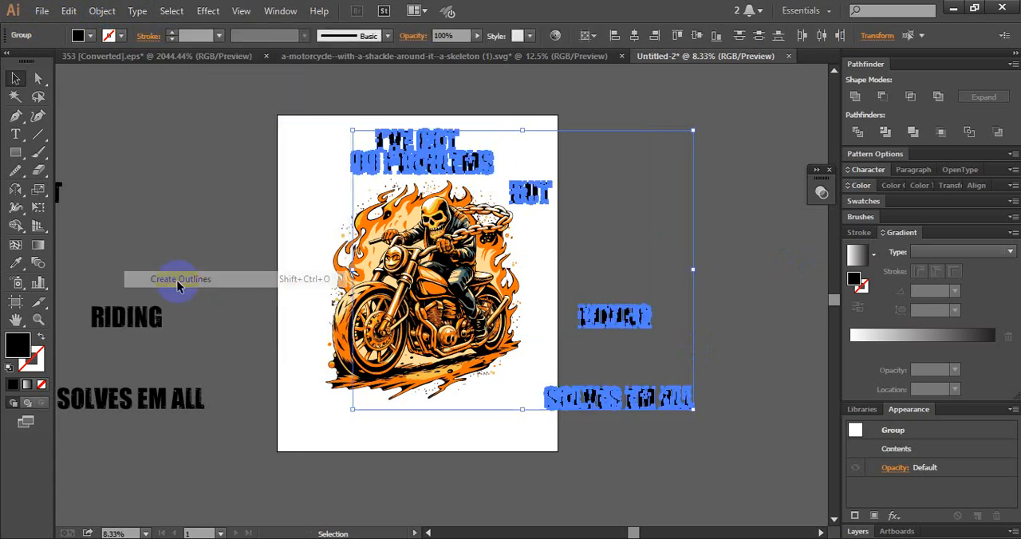
{"action": "left_click", "coordinate": [619, 198]}
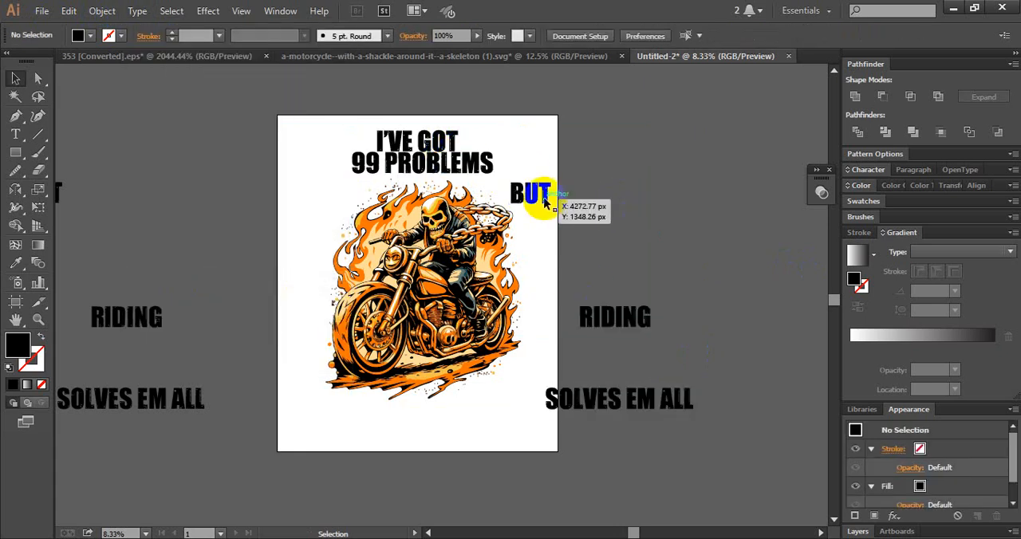
- Enlarge 99 PROBLEMS to about the motorcycle's width, and move I'VE GOT above the artboard and BUT beside it
{"action": "left_click_drag", "start_coordinate": [449, 144], "coordinate": [604, 218]}
{"action": "left_click", "coordinate": [585, 251]}
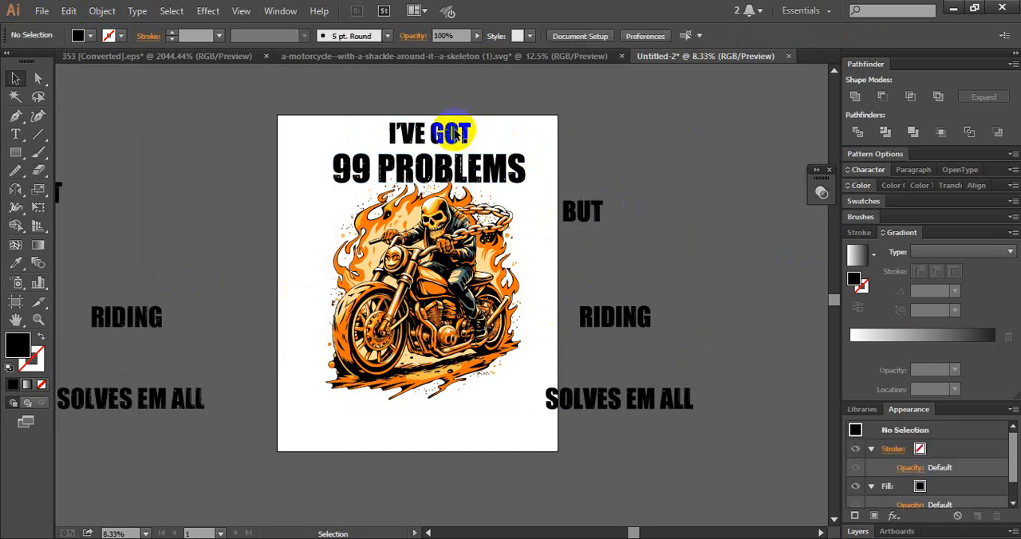
{"action": "left_click_drag", "start_coordinate": [455, 134], "coordinate": [459, 103]}
{"action": "left_click", "coordinate": [463, 152]}
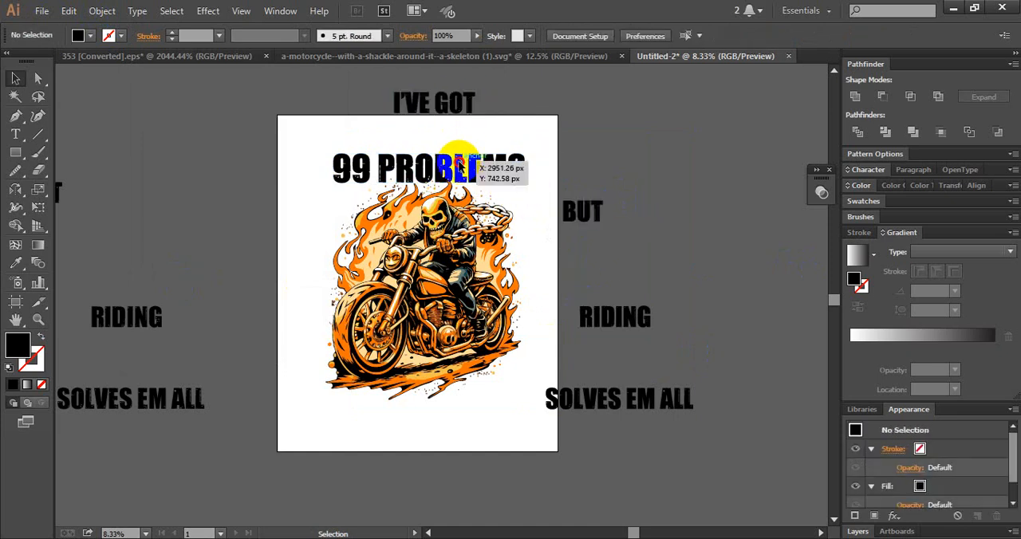
{"action": "left_click_drag", "start_coordinate": [460, 163], "coordinate": [457, 157]}
{"action": "left_click", "coordinate": [571, 147]}
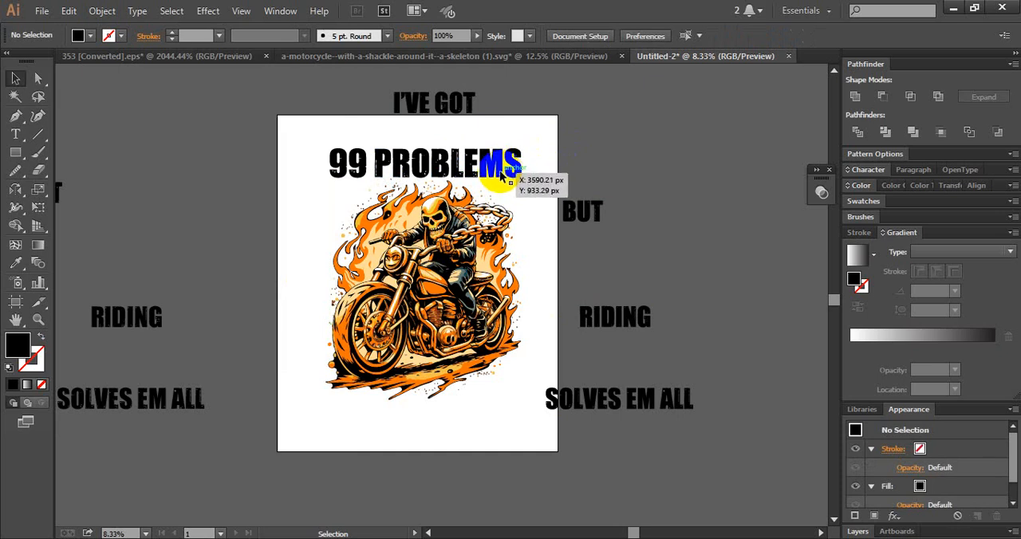
- Align the 99 PROBLEMS text and the motorcycle illustration to their common horizontal centre
{"action": "left_click", "coordinate": [501, 176]}
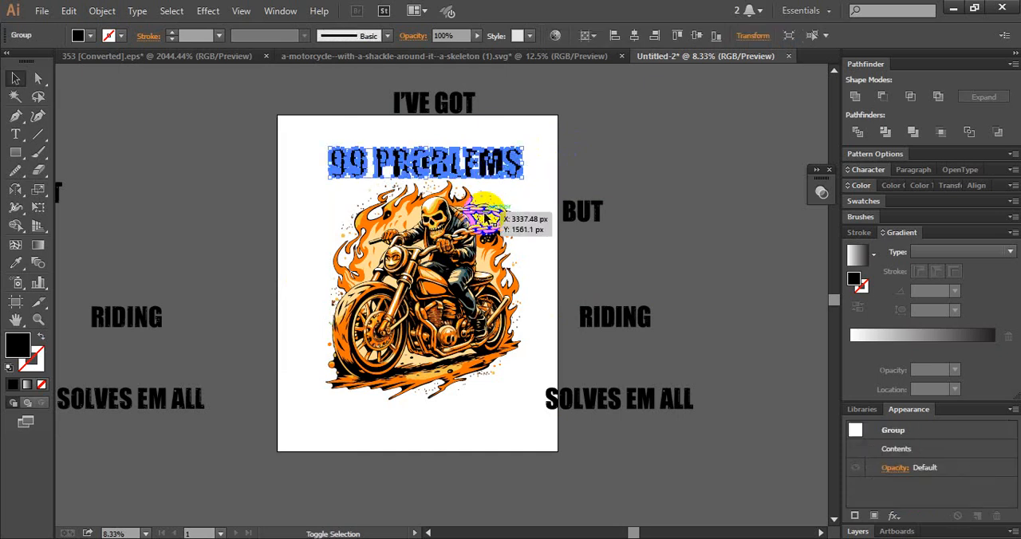
{"action": "left_click", "coordinate": [457, 227], "text": "shift"}
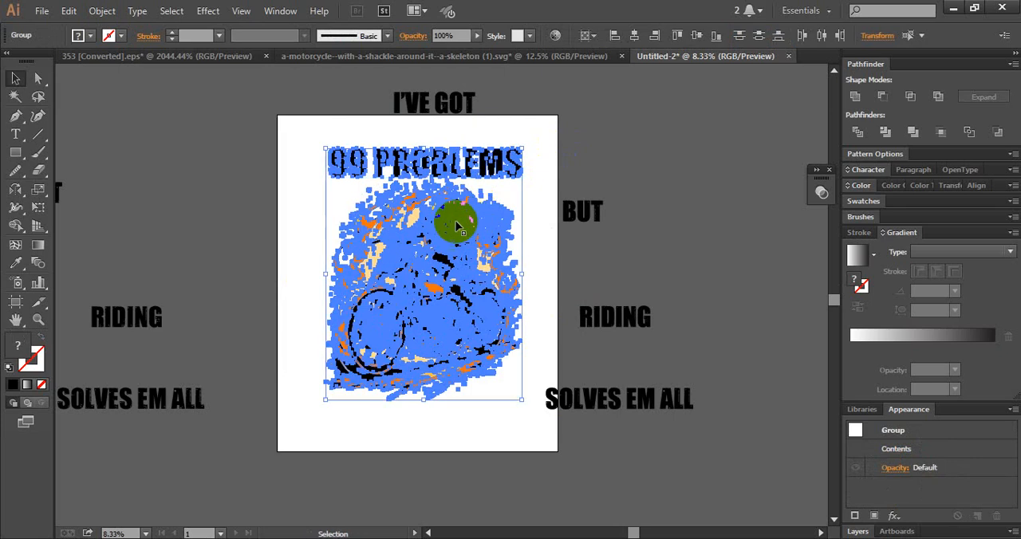
{"action": "left_click", "coordinate": [638, 36]}
{"action": "left_click", "coordinate": [599, 143]}
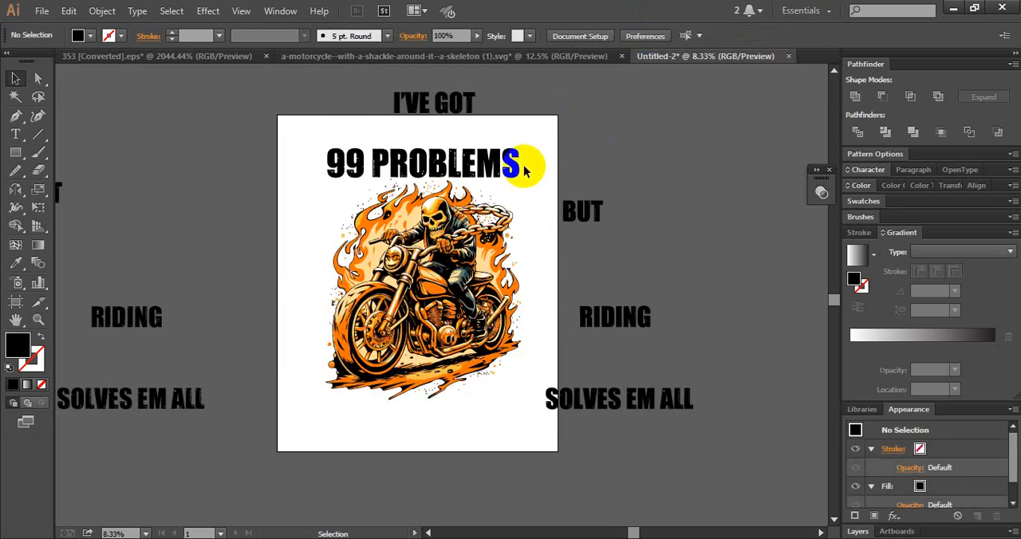
- Apply a horizontal Arc warp with about 31% bend to 99 PROBLEMS and lower it onto the top of the flames
{"action": "left_click", "coordinate": [520, 168]}
{"action": "left_click", "coordinate": [204, 11]}
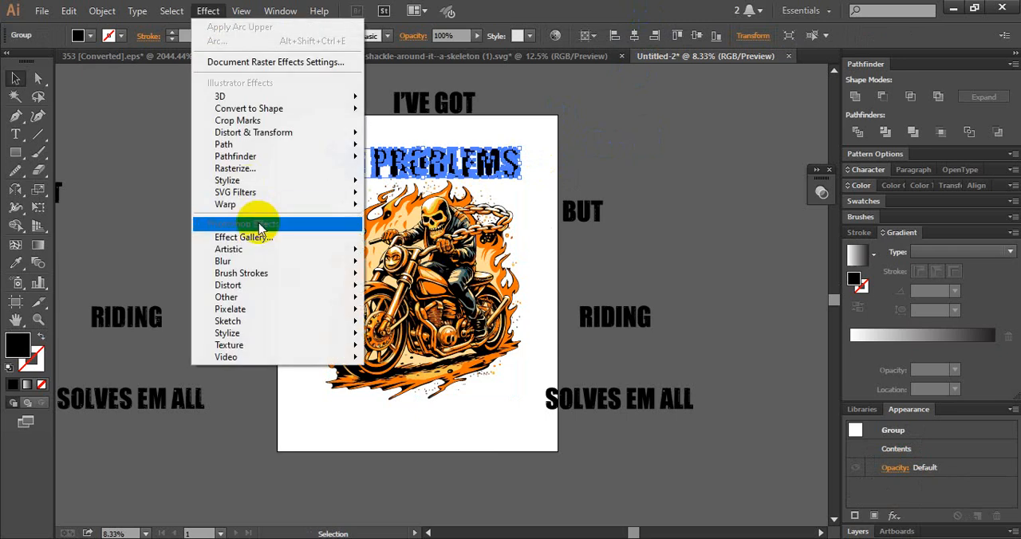
{"action": "mouse_move", "coordinate": [263, 205]}
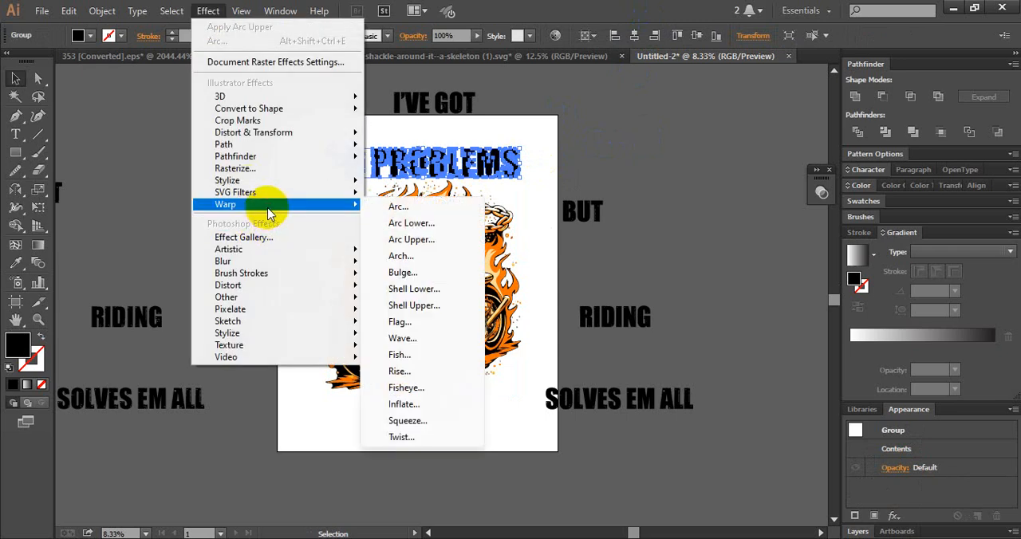
{"action": "left_click", "coordinate": [421, 209]}
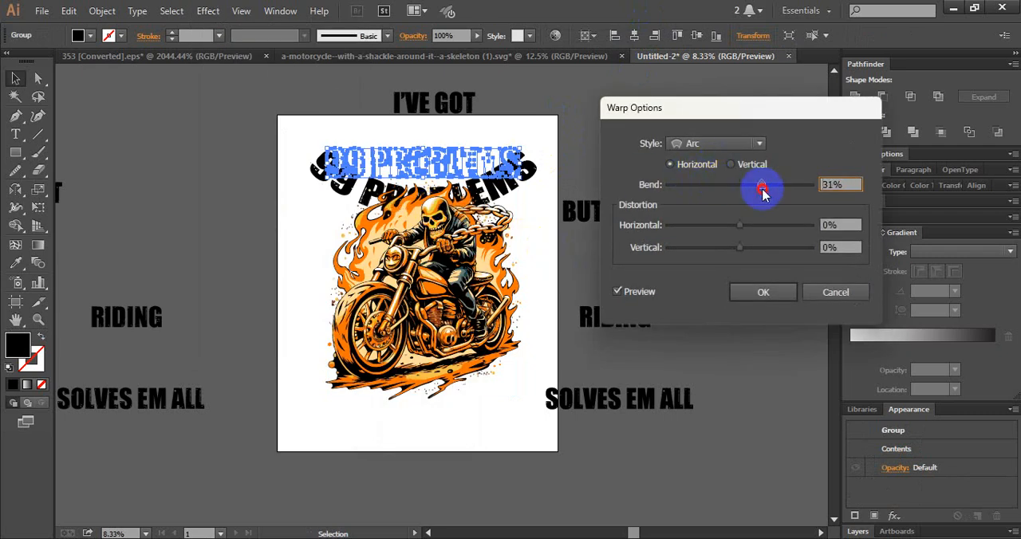
{"action": "mouse_move", "coordinate": [753, 186]}
{"action": "left_mouse_down"}
{"action": "mouse_move", "coordinate": [778, 191]}
{"action": "mouse_move", "coordinate": [764, 189]}
{"action": "left_mouse_up"}
{"action": "left_click", "coordinate": [771, 291]}
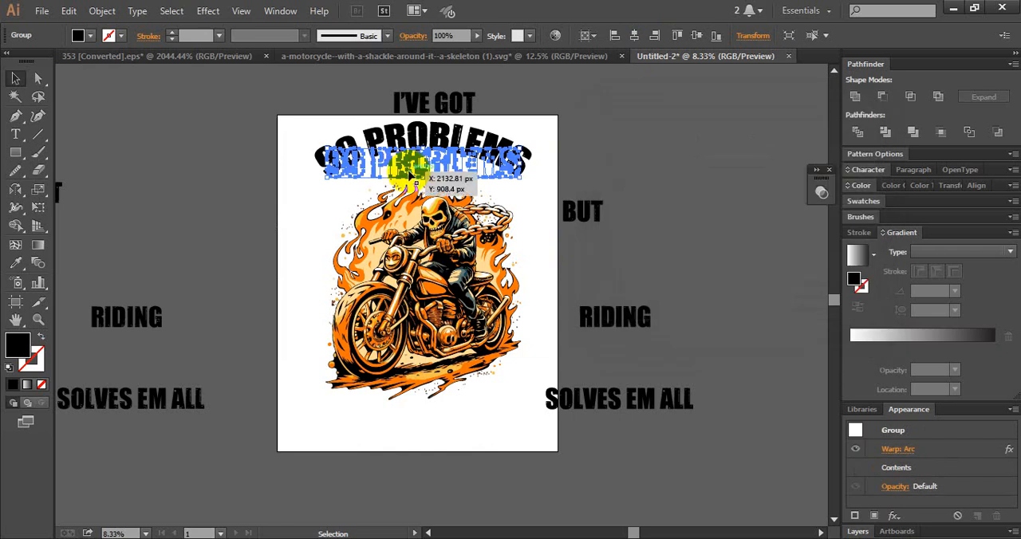
{"action": "left_click_drag", "start_coordinate": [405, 164], "coordinate": [434, 196]}
{"action": "left_click", "coordinate": [597, 165]}
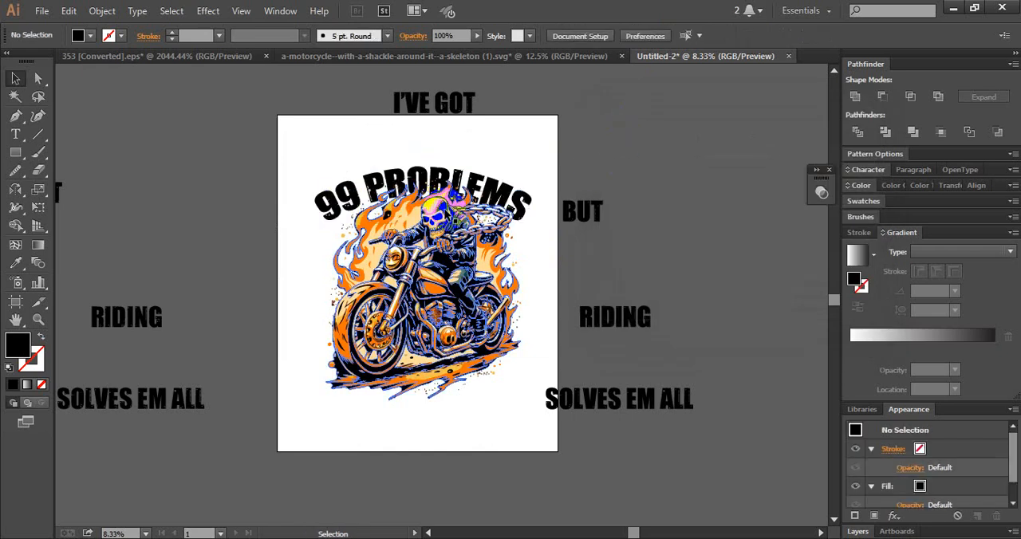
- Keep a copy of the arched 99 PROBLEMS outside the artboard's upper right corner, and reposition the artboard version over the flames
{"action": "left_click", "coordinate": [536, 202]}
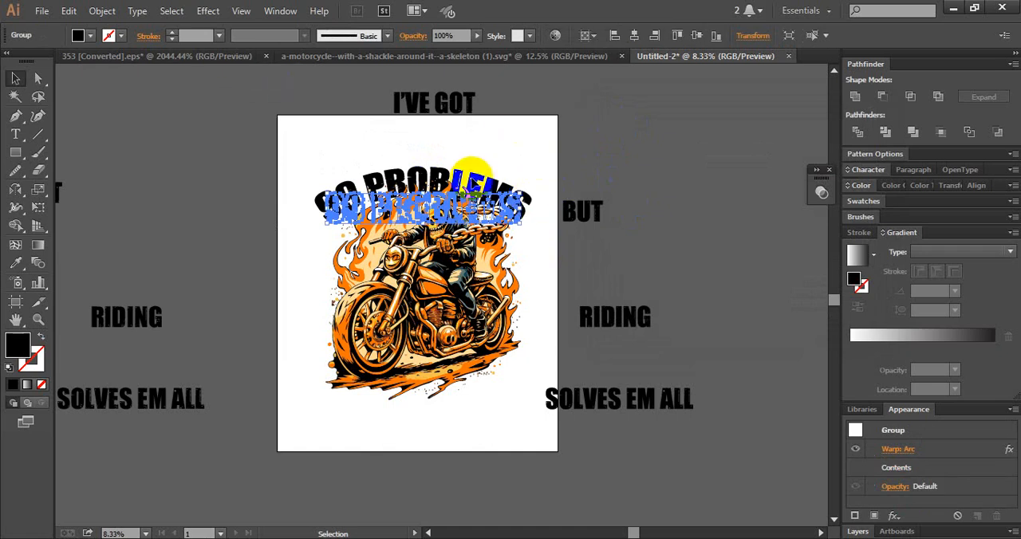
{"action": "left_click_drag", "start_coordinate": [477, 177], "coordinate": [758, 104]}
{"action": "key", "text": "super"}
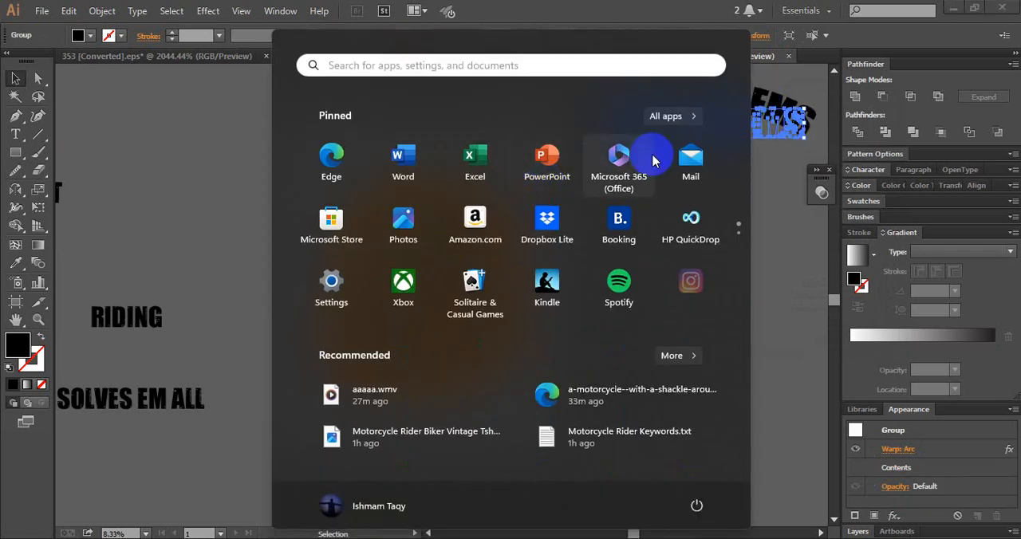
{"action": "key", "text": "super"}
{"action": "left_click_drag", "start_coordinate": [702, 119], "coordinate": [402, 187]}
{"action": "left_click", "coordinate": [569, 143]}
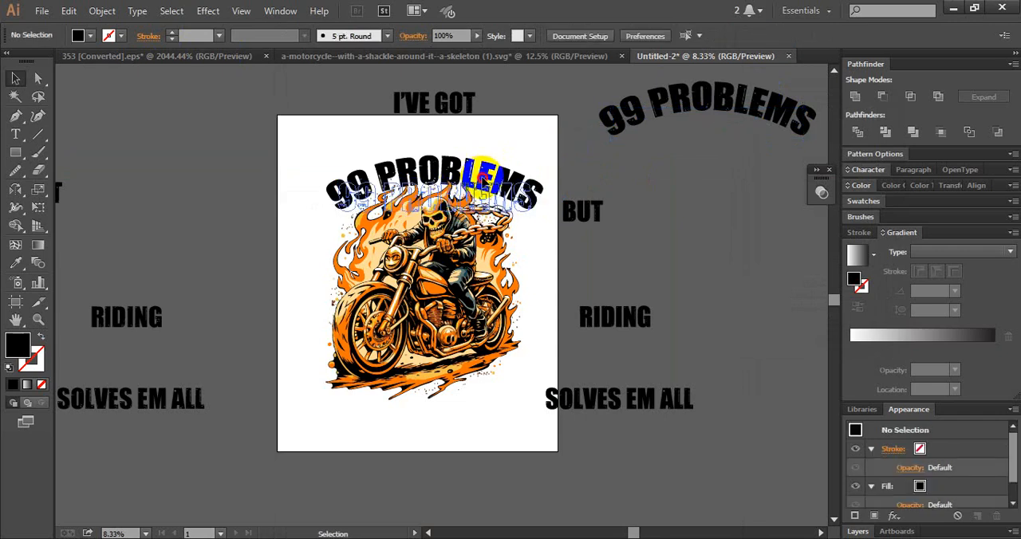
{"action": "left_click_drag", "start_coordinate": [482, 179], "coordinate": [479, 185]}
{"action": "left_click", "coordinate": [622, 190]}
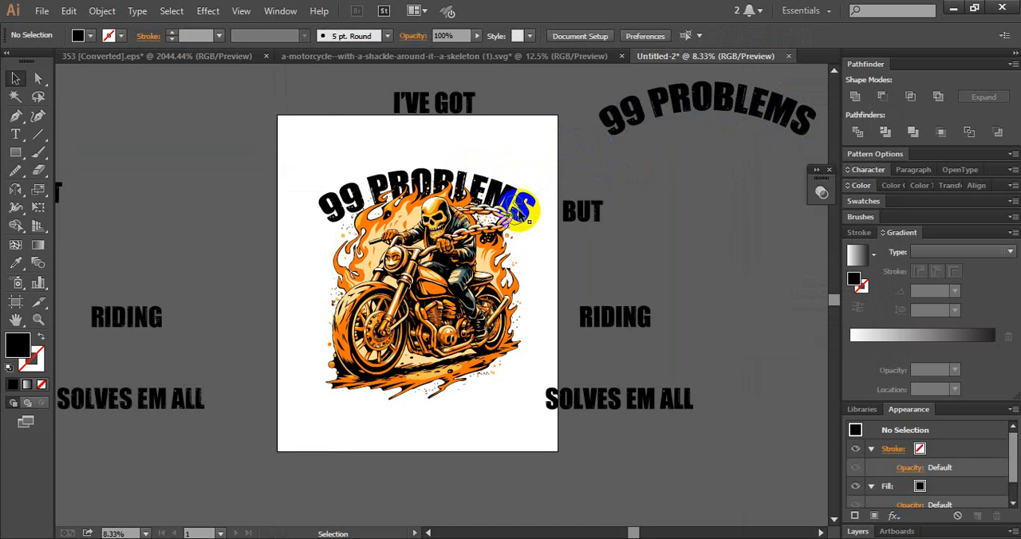
- Expand the appearance of the arched 99 PROBLEMS text on the artboard
{"action": "left_click", "coordinate": [526, 191]}
{"action": "left_click", "coordinate": [102, 11]}
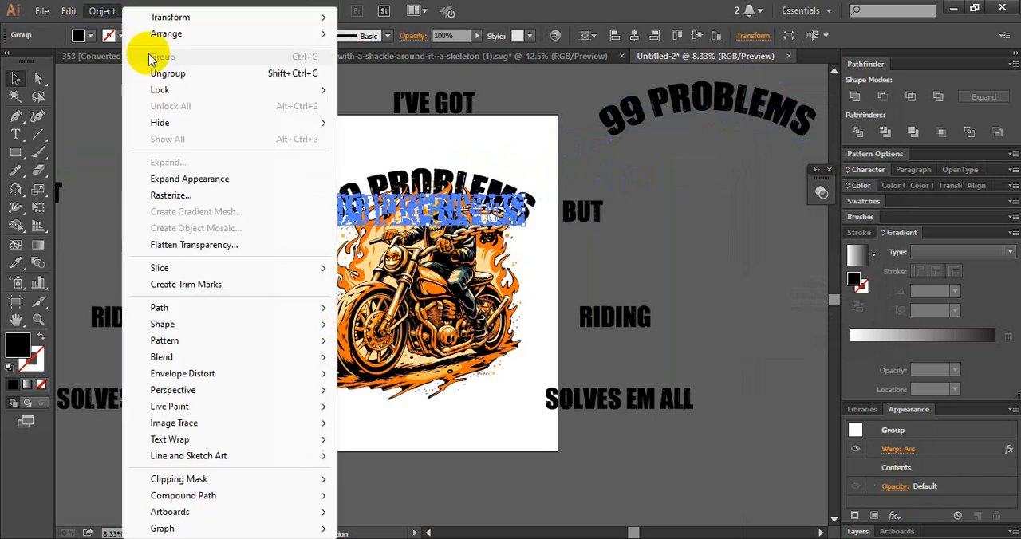
{"action": "left_click", "coordinate": [199, 180]}
{"action": "left_click", "coordinate": [190, 164]}
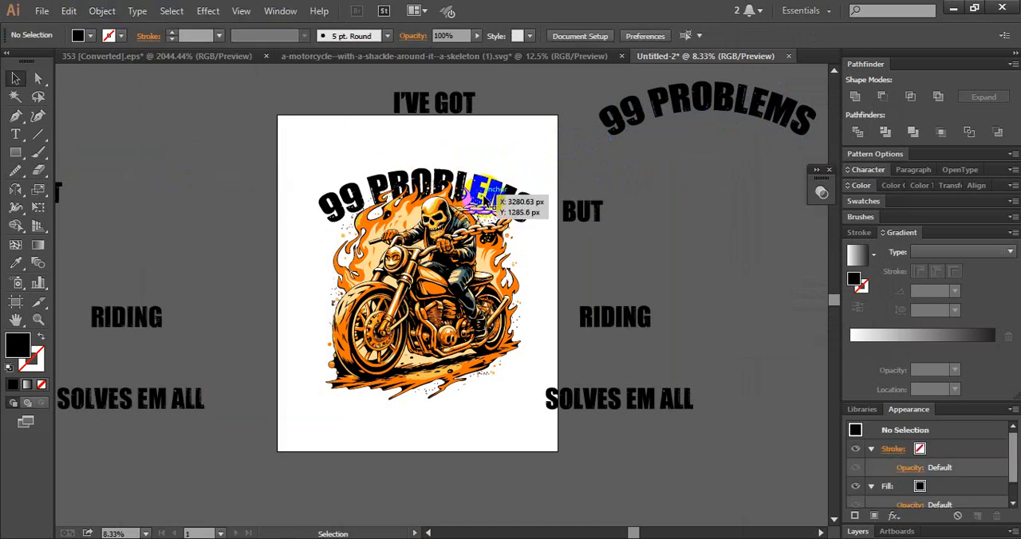
- Make the expanded 99 PROBLEMS arc slightly taller and align it with the motorcycle illustration on their horizontal centre
{"action": "left_click_drag", "start_coordinate": [495, 191], "coordinate": [515, 179]}
{"action": "left_click", "coordinate": [565, 189]}
{"action": "left_click", "coordinate": [592, 192]}
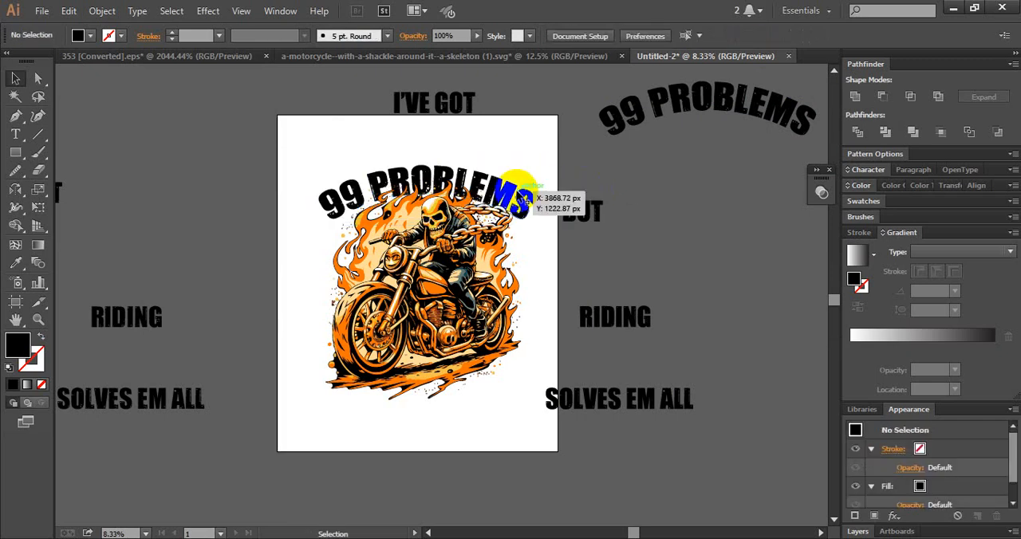
{"action": "left_click_drag", "start_coordinate": [513, 200], "coordinate": [536, 200]}
{"action": "left_click", "coordinate": [540, 159]}
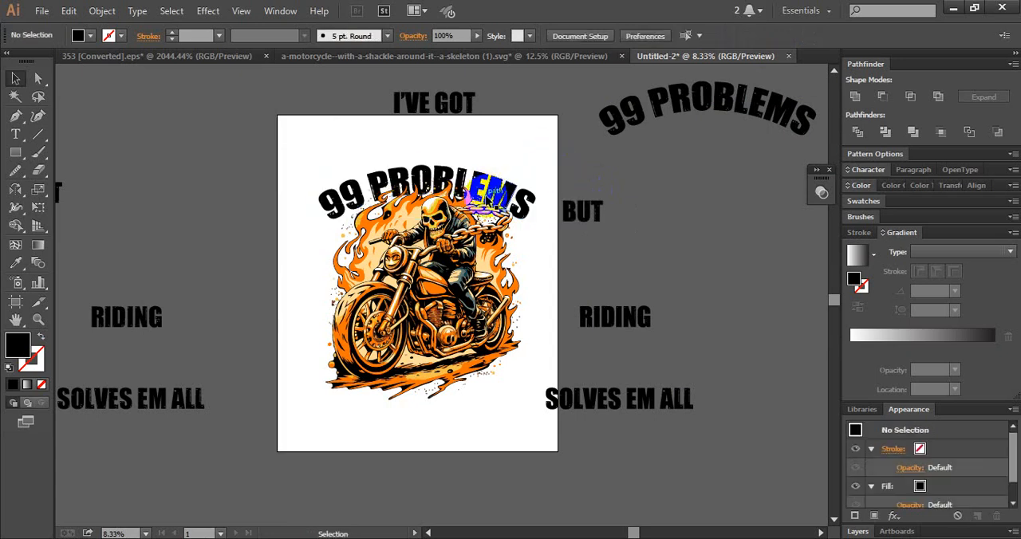
{"action": "left_click", "coordinate": [447, 229]}
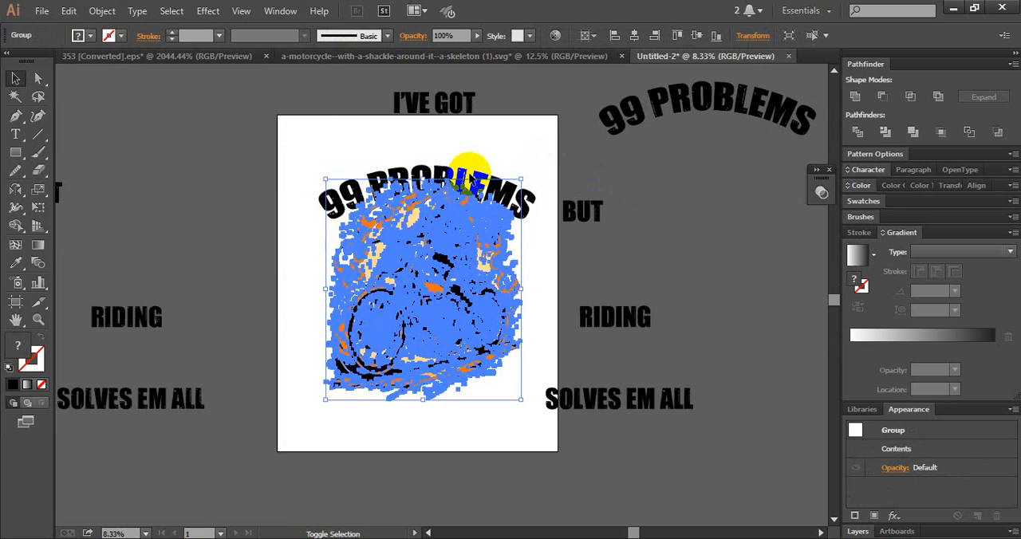
{"action": "left_click", "coordinate": [471, 171], "text": "shift"}
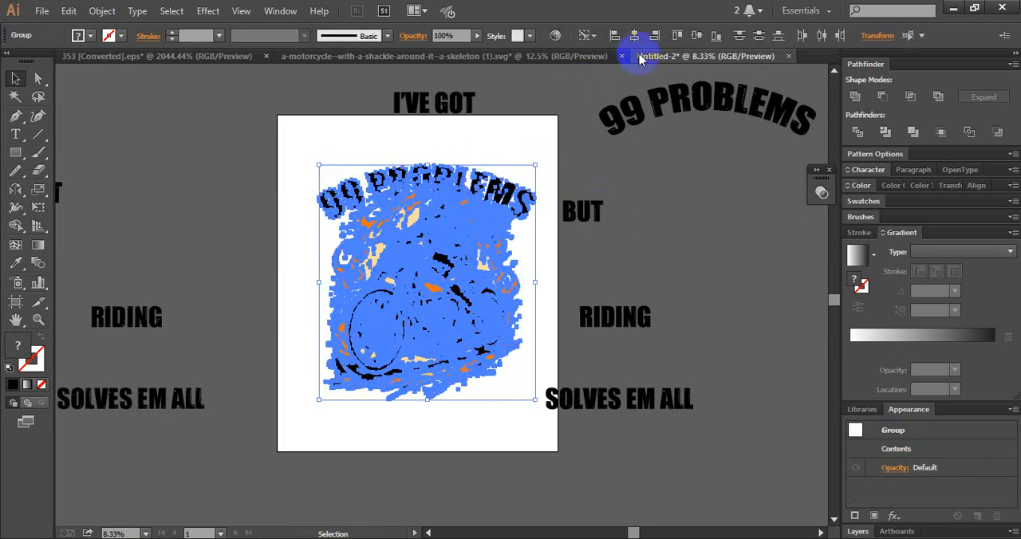
{"action": "left_click", "coordinate": [674, 194]}
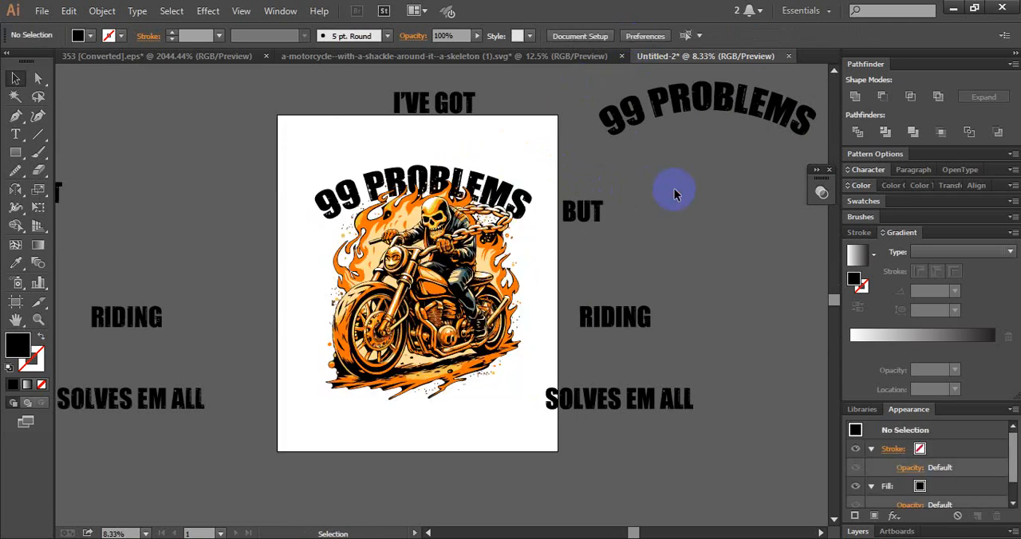
- Narrow the 99 PROBLEMS arc slightly from its left side and nudge it down a little against the flames
{"action": "left_click", "coordinate": [485, 182]}
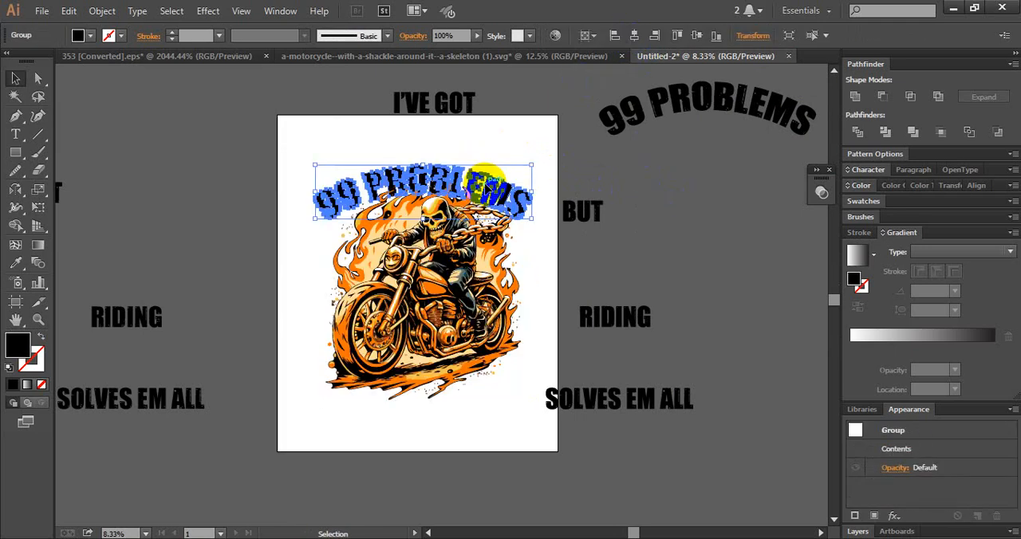
{"action": "mouse_move", "coordinate": [315, 191]}
{"action": "left_mouse_down"}
{"action": "mouse_move", "coordinate": [296, 182]}
{"action": "mouse_move", "coordinate": [296, 191]}
{"action": "left_mouse_up"}
{"action": "left_click", "coordinate": [292, 195]}
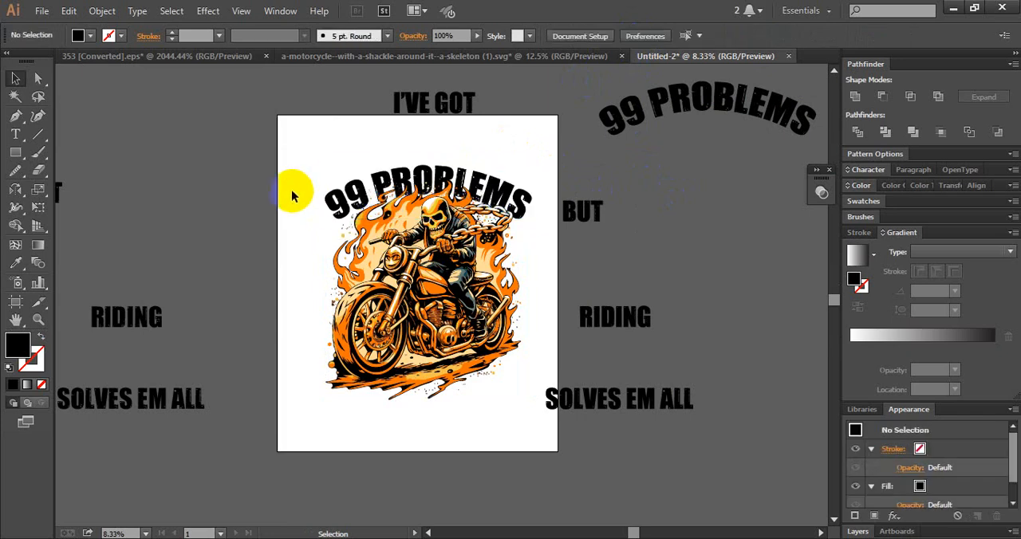
{"action": "left_click", "coordinate": [330, 201]}
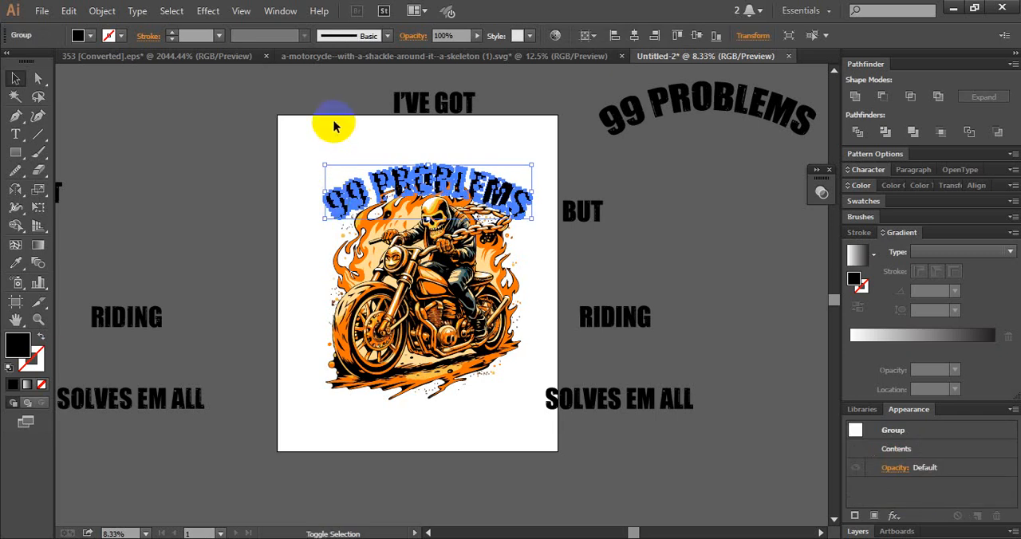
{"action": "key", "text": "shift+Down"}
{"action": "key", "text": "shift+Down"}
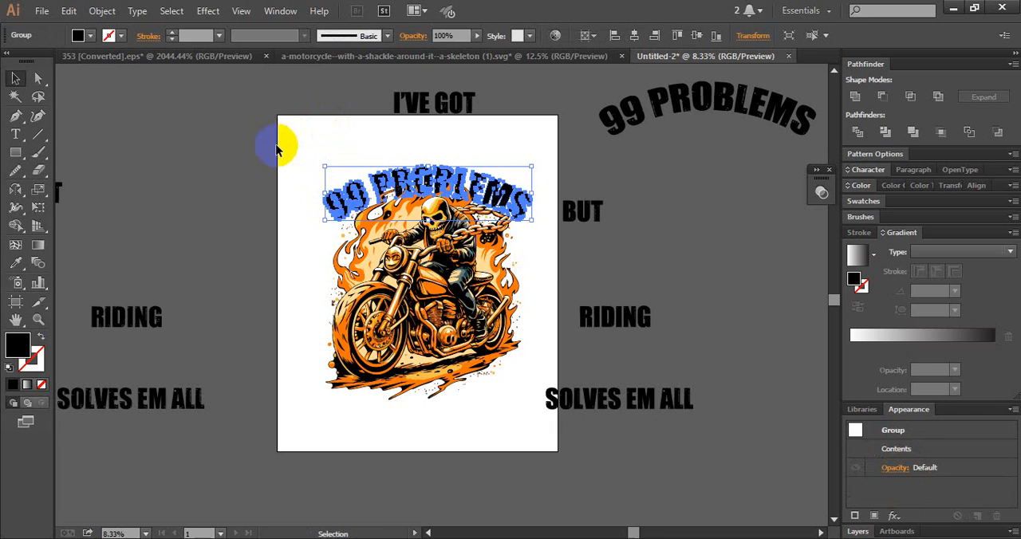
{"action": "left_click", "coordinate": [281, 144]}
{"action": "left_click", "coordinate": [419, 167]}
{"action": "left_click_drag", "start_coordinate": [423, 177], "coordinate": [415, 174]}
- Offset the paths of the motorcycle illustration by 5 px with round joins
{"action": "left_click", "coordinate": [413, 246]}
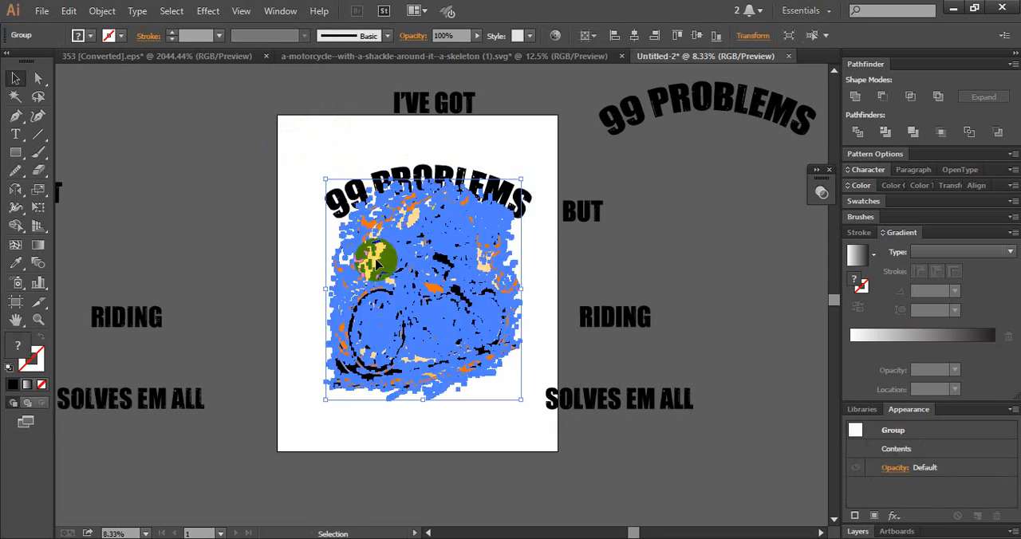
{"action": "left_click_drag", "start_coordinate": [441, 294], "coordinate": [438, 323]}
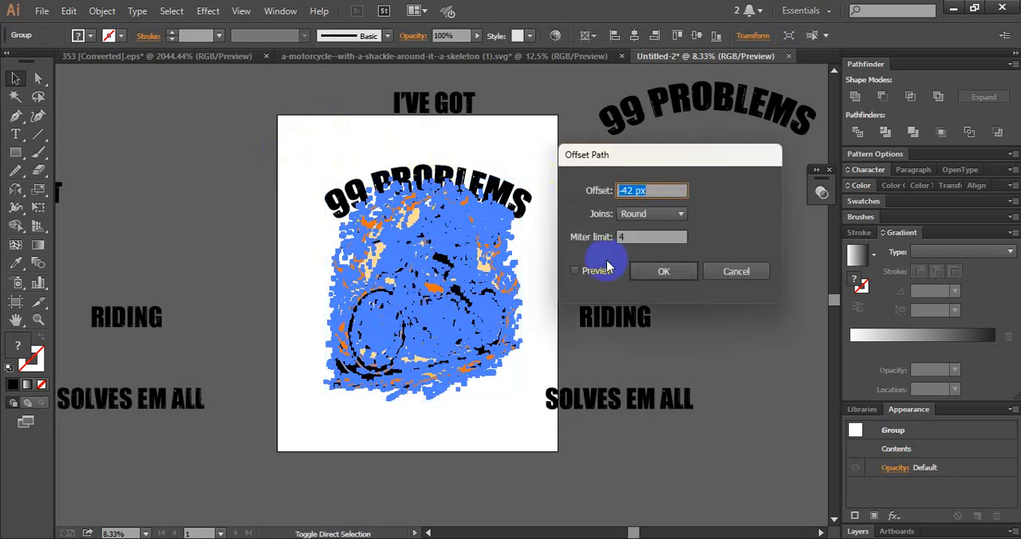
{"action": "left_click", "coordinate": [575, 272]}
{"action": "left_click", "coordinate": [574, 271]}
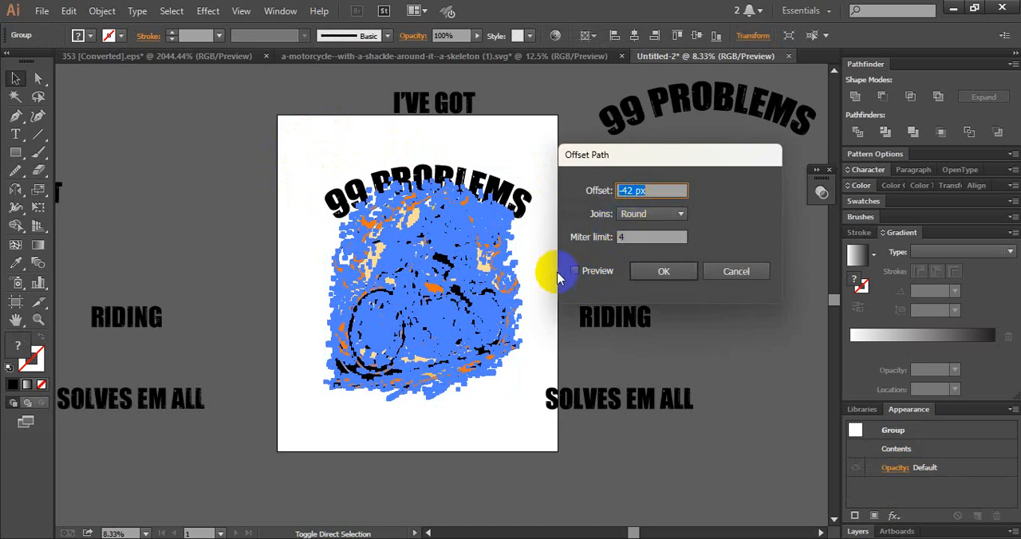
{"action": "left_click", "coordinate": [652, 189]}
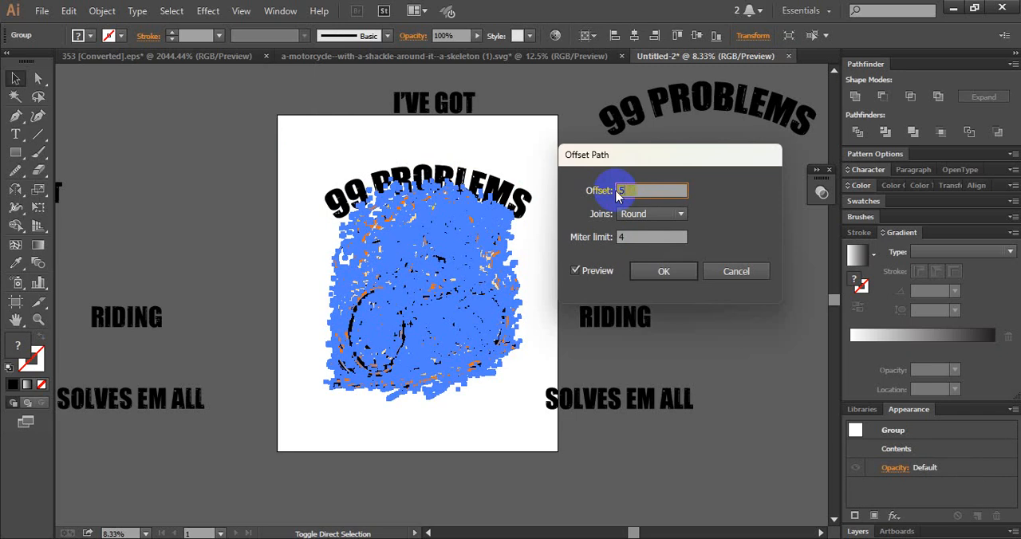
{"action": "type", "text": "5"}
{"action": "left_click", "coordinate": [629, 216]}
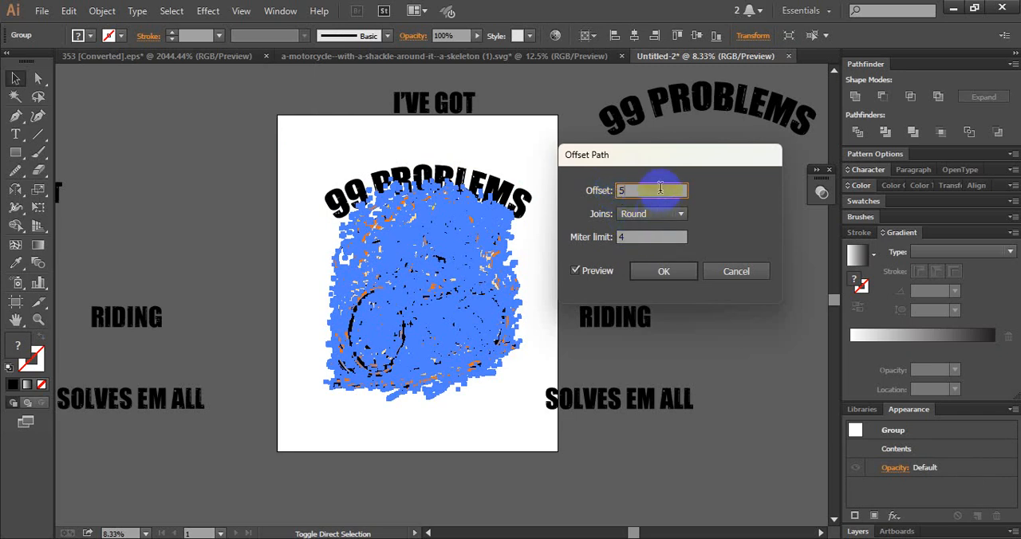
{"action": "left_click", "coordinate": [638, 190]}
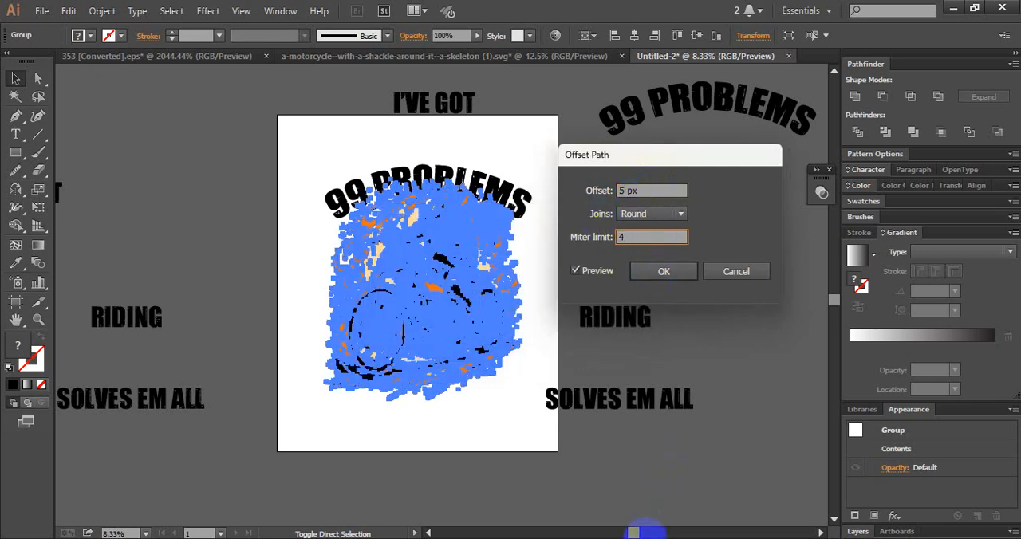
{"action": "left_click", "coordinate": [665, 272]}
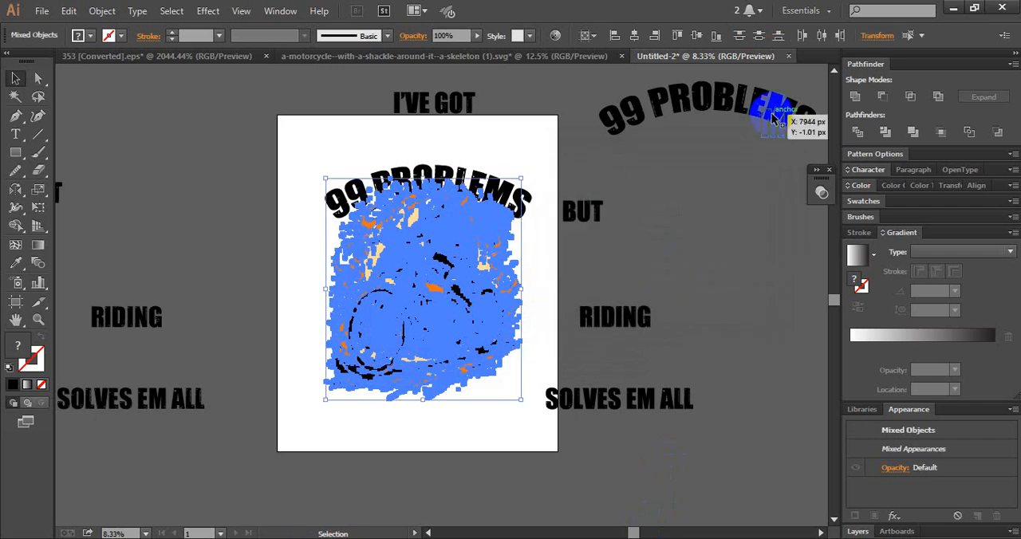
- Unite the illustration's offset outlines into one silhouette and fill it with black
{"action": "left_click", "coordinate": [855, 97]}
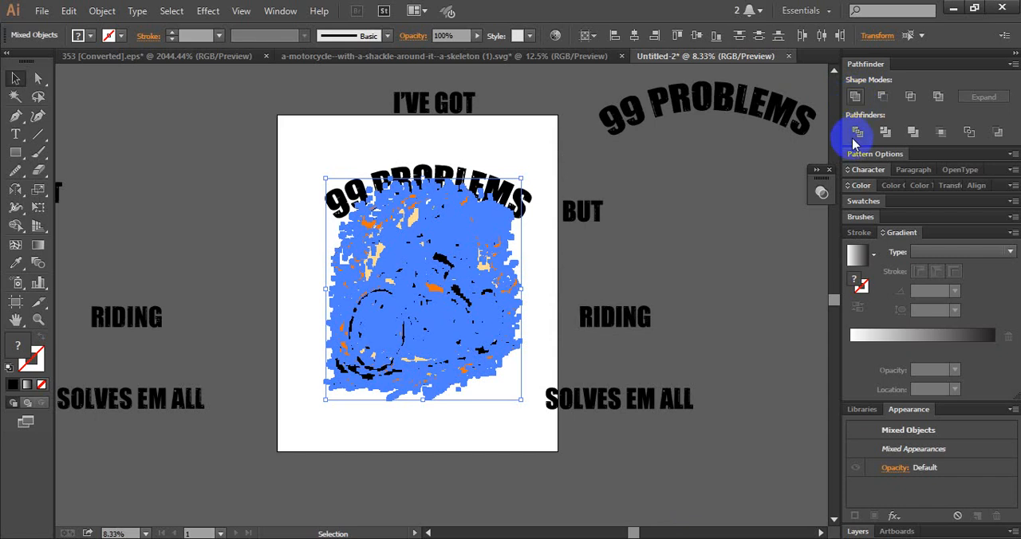
{"action": "left_click", "coordinate": [854, 95]}
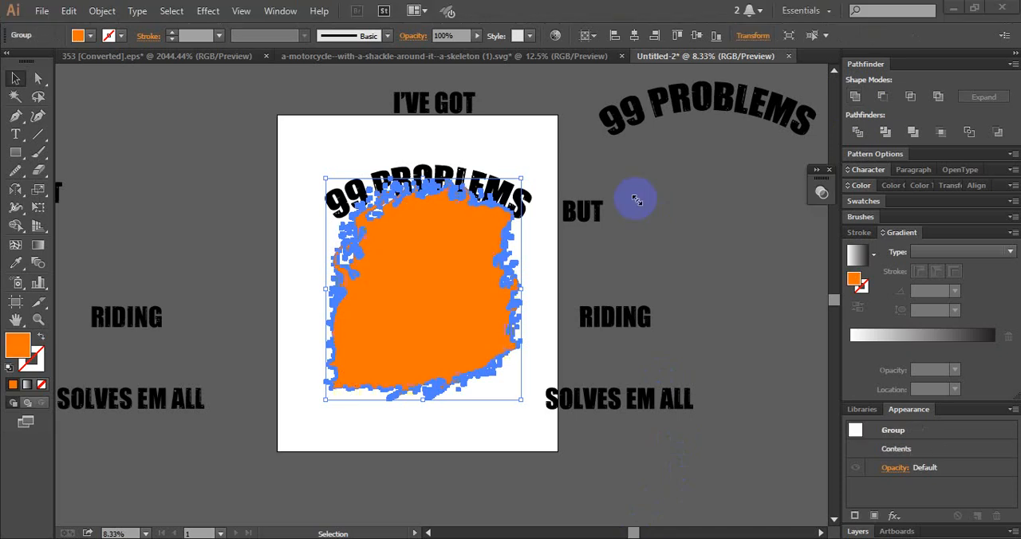
{"action": "double_click", "coordinate": [16, 347]}
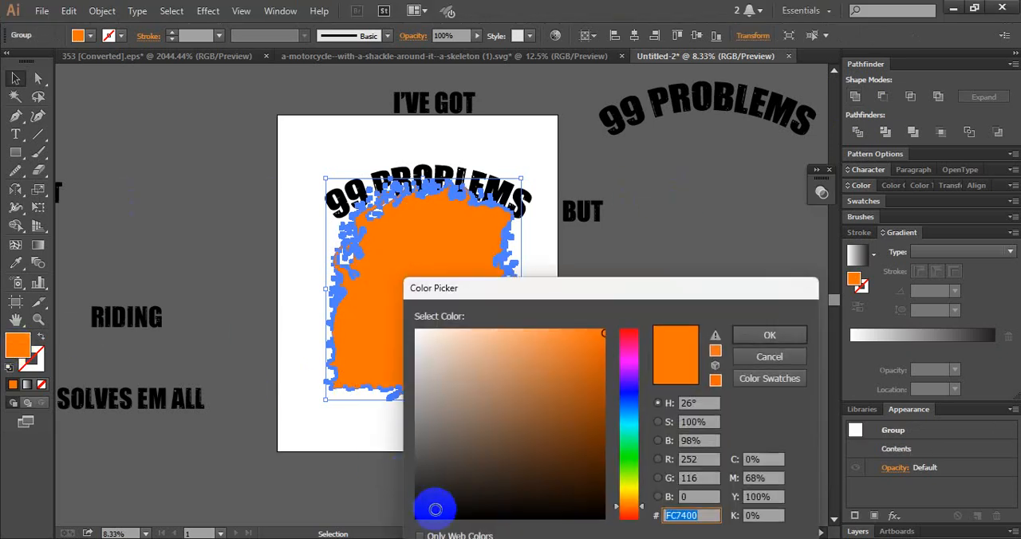
{"action": "left_click_drag", "start_coordinate": [428, 506], "coordinate": [399, 519]}
{"action": "left_click", "coordinate": [768, 337]}
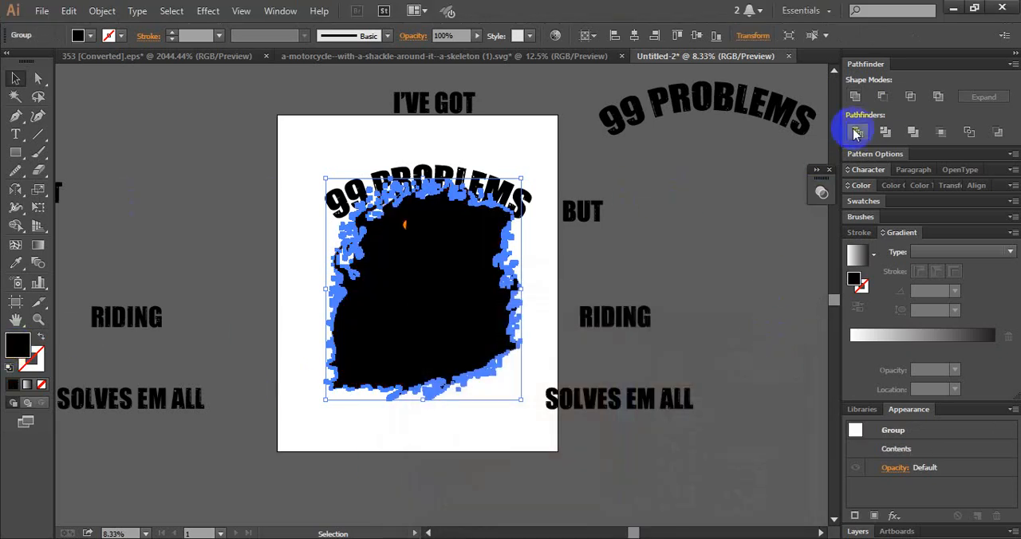
{"action": "left_click", "coordinate": [859, 134]}
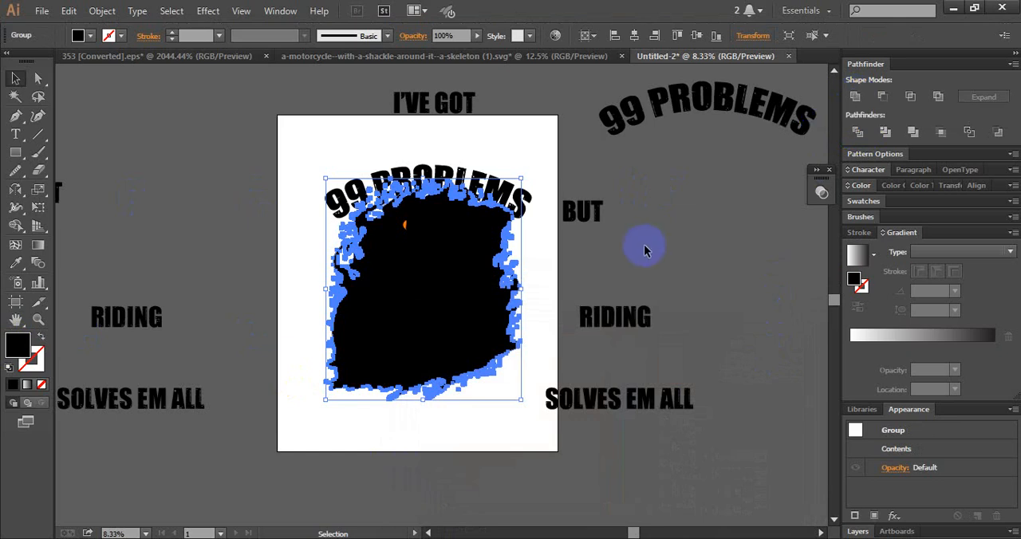
- Cut the black silhouette and paste it in place into an unclipped opacity mask on the artboard's 99 PROBLEMS text
{"action": "key", "text": "ctrl+x"}
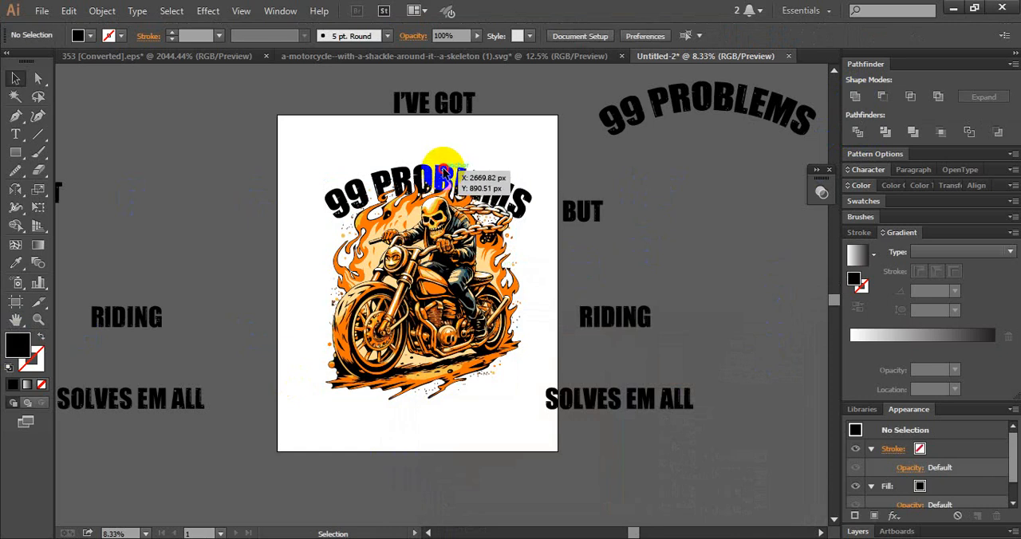
{"action": "left_click", "coordinate": [449, 171]}
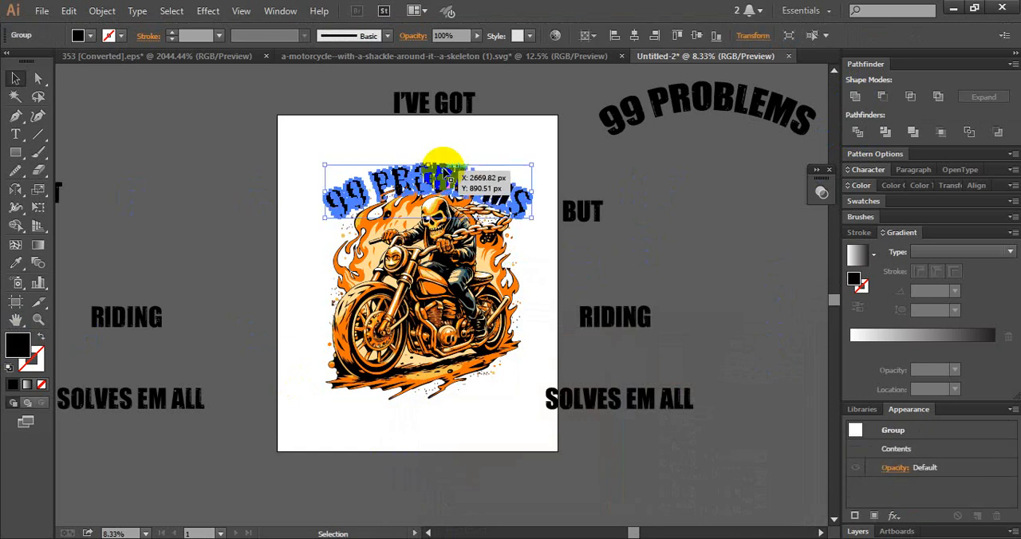
{"action": "left_click", "coordinate": [822, 192]}
{"action": "left_click", "coordinate": [718, 242]}
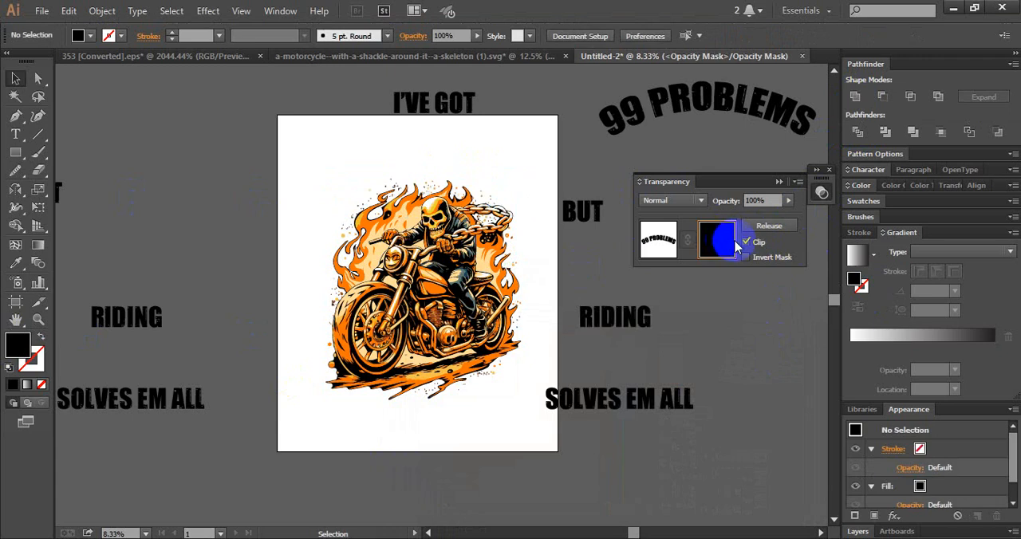
{"action": "left_click", "coordinate": [755, 243]}
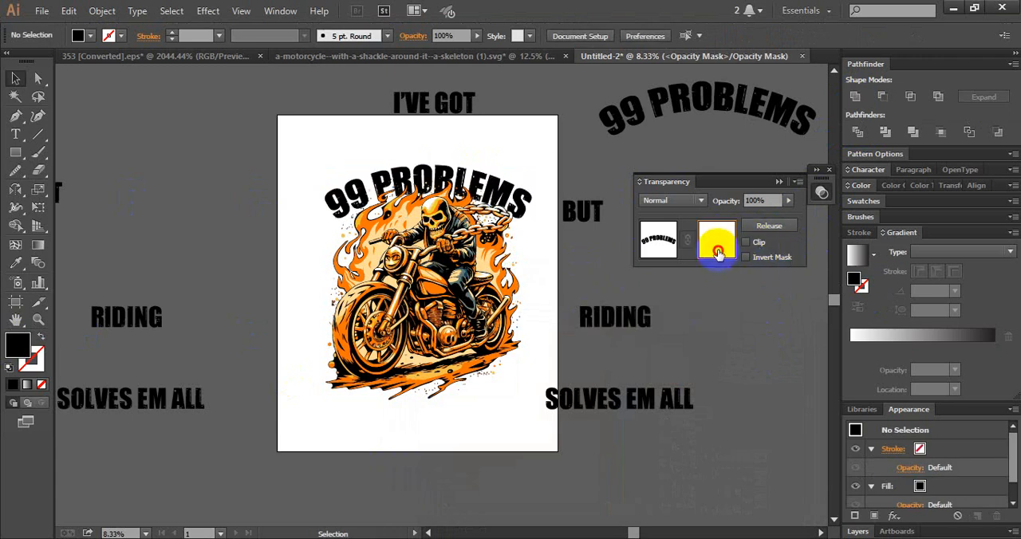
{"action": "key", "text": "ctrl+f"}
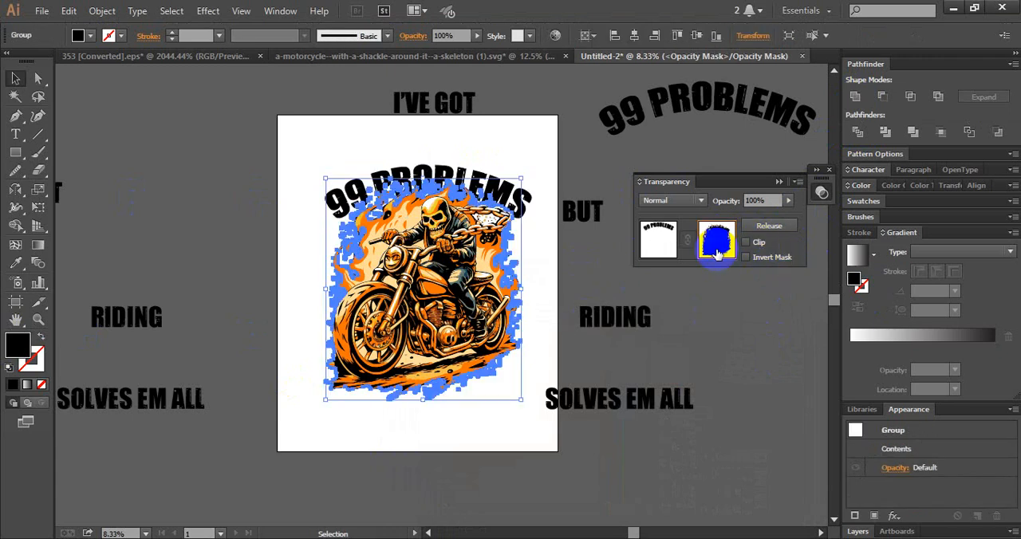
{"action": "left_click", "coordinate": [658, 239]}
{"action": "left_click", "coordinate": [726, 345]}
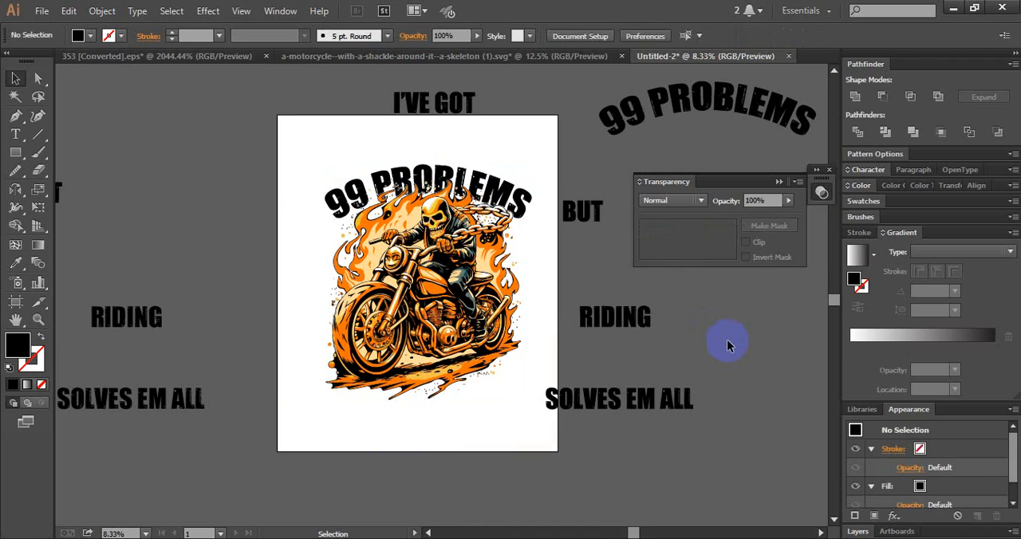
{"action": "left_click", "coordinate": [474, 238]}
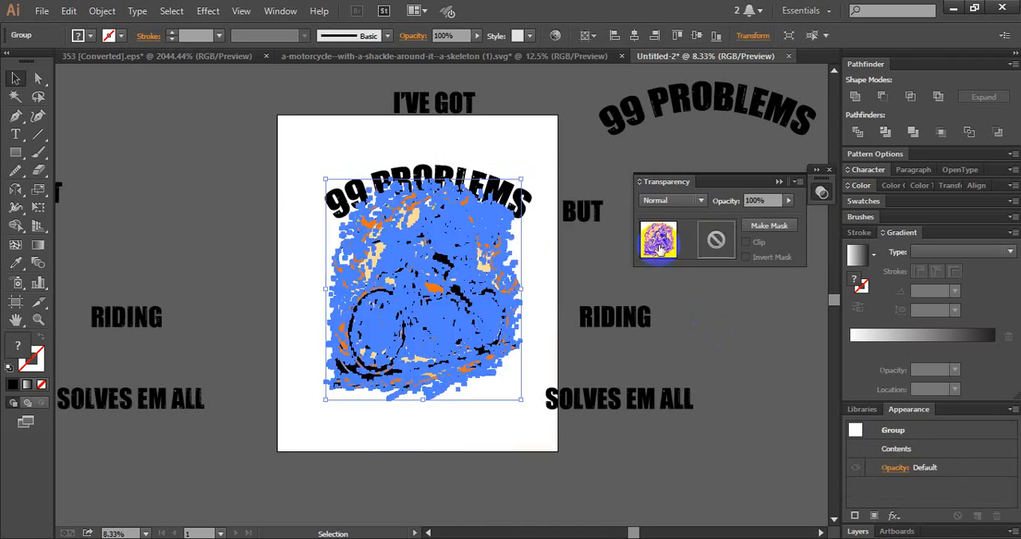
{"action": "left_click", "coordinate": [586, 159]}
{"action": "left_click", "coordinate": [480, 188]}
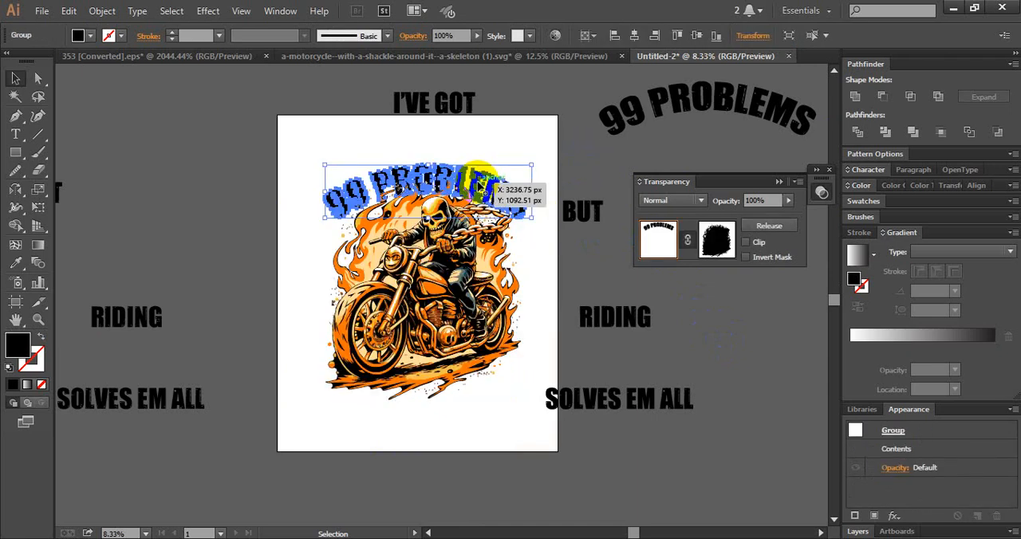
{"action": "left_click", "coordinate": [696, 331]}
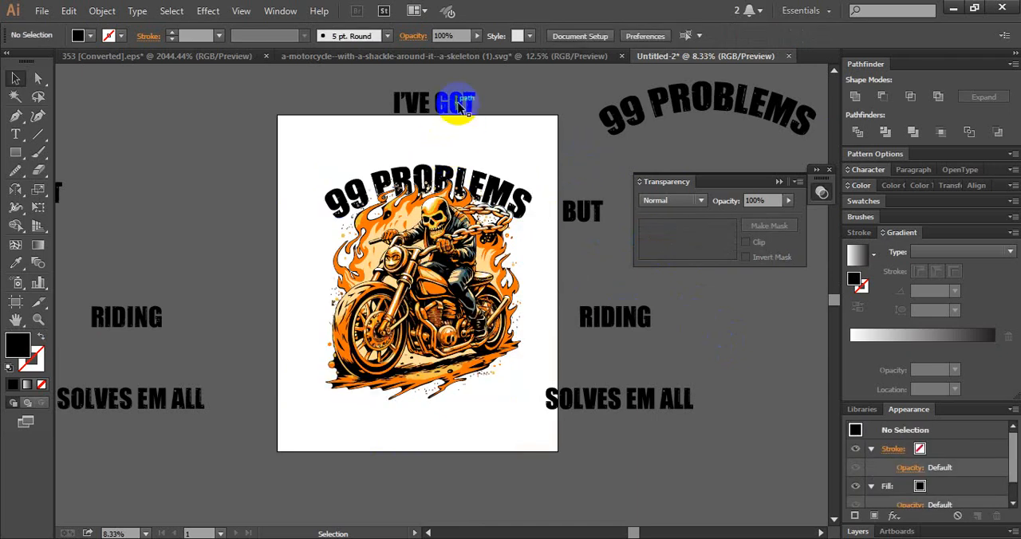
- Move the I'VE GOT text onto the artboard above 99 PROBLEMS and enlarge it slightly
{"action": "left_click_drag", "start_coordinate": [460, 106], "coordinate": [481, 170]}
{"action": "left_click", "coordinate": [513, 152]}
{"action": "left_click", "coordinate": [479, 155]}
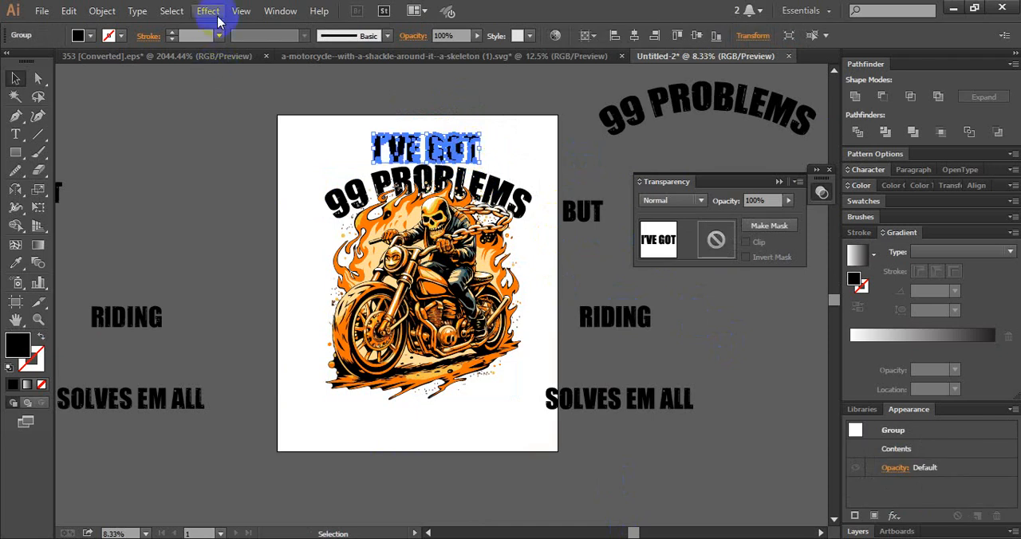
- Apply a horizontal Arc Lower warp with a negative bend to the I'VE GOT text
{"action": "left_click", "coordinate": [209, 10]}
{"action": "mouse_move", "coordinate": [277, 210]}
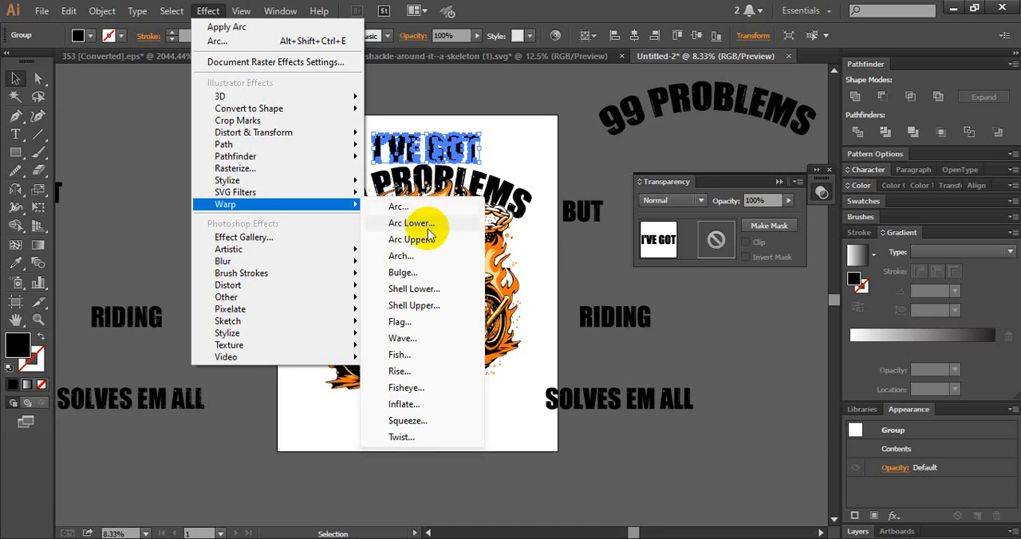
{"action": "left_click", "coordinate": [411, 223]}
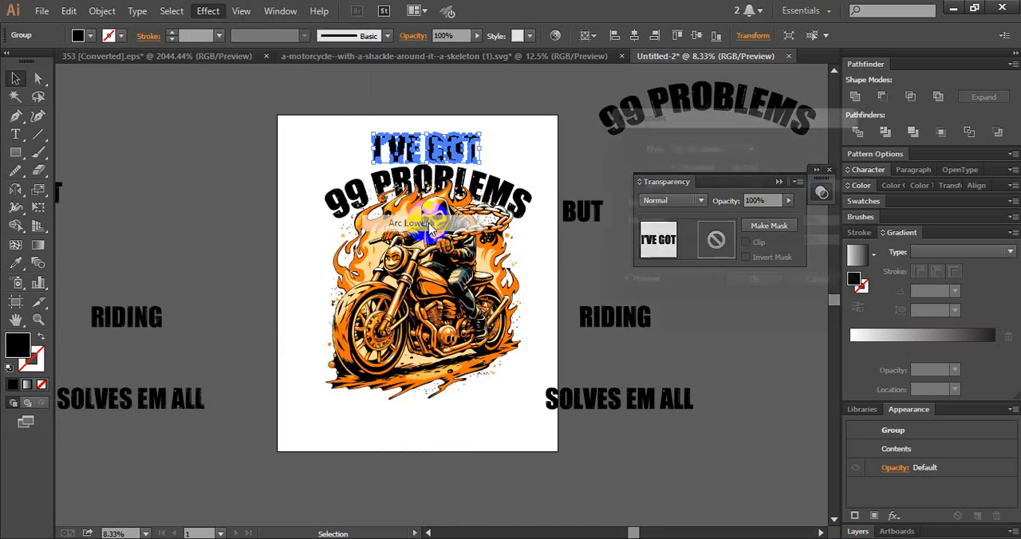
{"action": "left_click_drag", "start_coordinate": [748, 186], "coordinate": [729, 200]}
{"action": "left_click", "coordinate": [761, 292]}
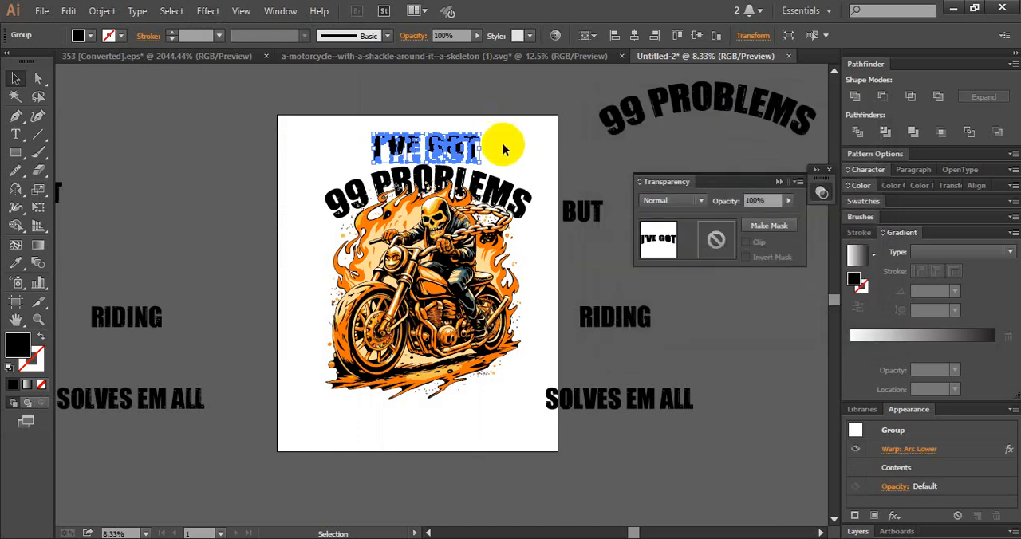
- Enlarge the warped I'VE GOT text and place it closely above the 99 PROBLEMS arc
{"action": "mouse_move", "coordinate": [482, 163]}
{"action": "left_mouse_down"}
{"action": "mouse_move", "coordinate": [538, 165]}
{"action": "mouse_move", "coordinate": [510, 200]}
{"action": "mouse_move", "coordinate": [494, 168]}
{"action": "mouse_move", "coordinate": [464, 155]}
{"action": "mouse_move", "coordinate": [462, 164]}
{"action": "left_mouse_up"}
{"action": "left_click", "coordinate": [526, 127]}
{"action": "left_click", "coordinate": [520, 118]}
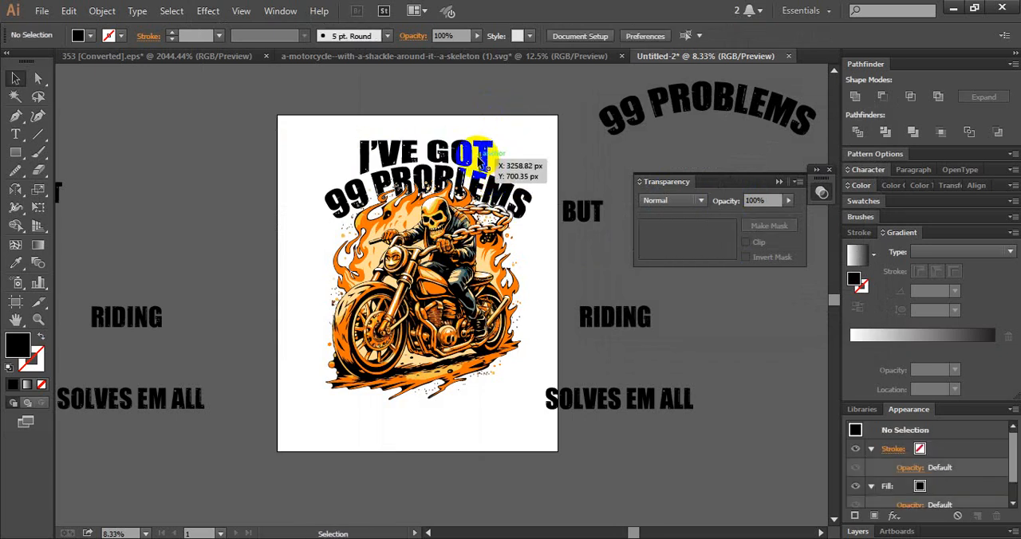
{"action": "left_click", "coordinate": [488, 159]}
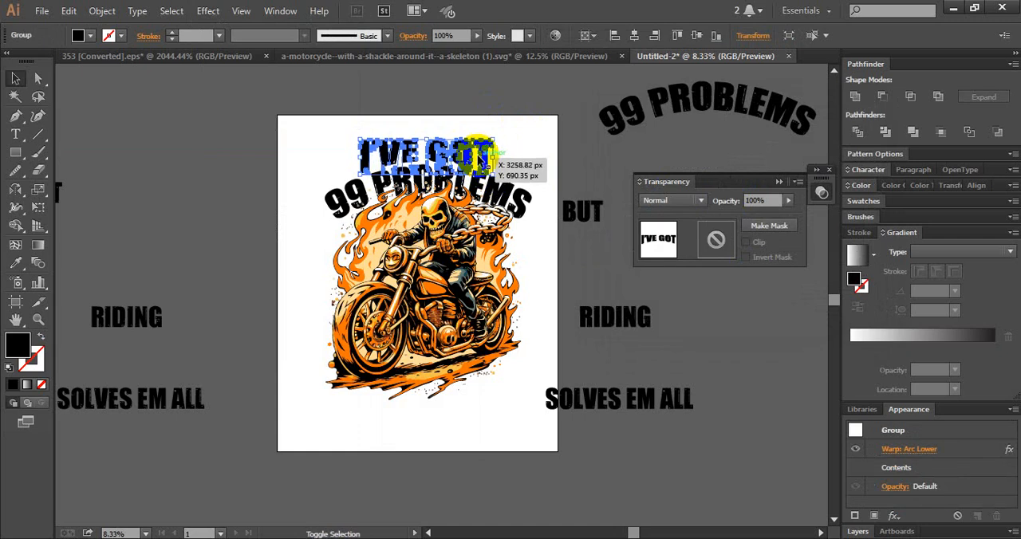
{"action": "left_click", "coordinate": [523, 145]}
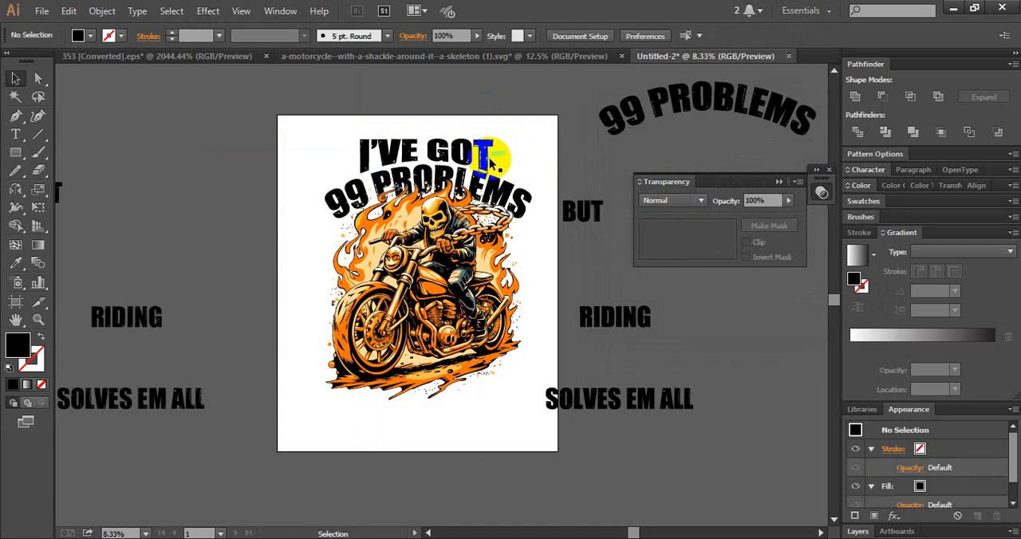
- Align the I'VE GOT text with the 99 PROBLEMS arc on their horizontal centre
{"action": "left_click_drag", "start_coordinate": [488, 159], "coordinate": [511, 195]}
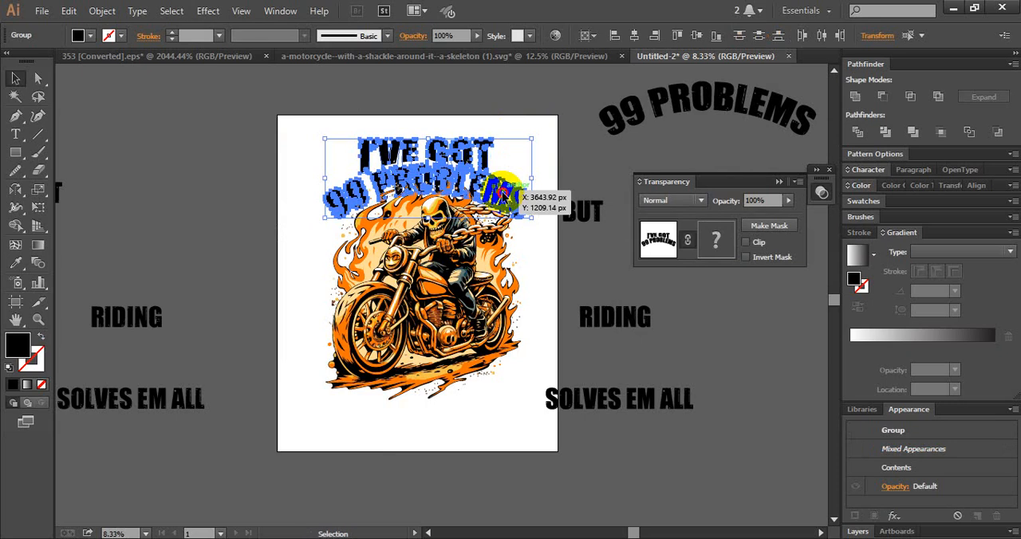
{"action": "left_click", "coordinate": [637, 35]}
{"action": "left_click", "coordinate": [549, 102]}
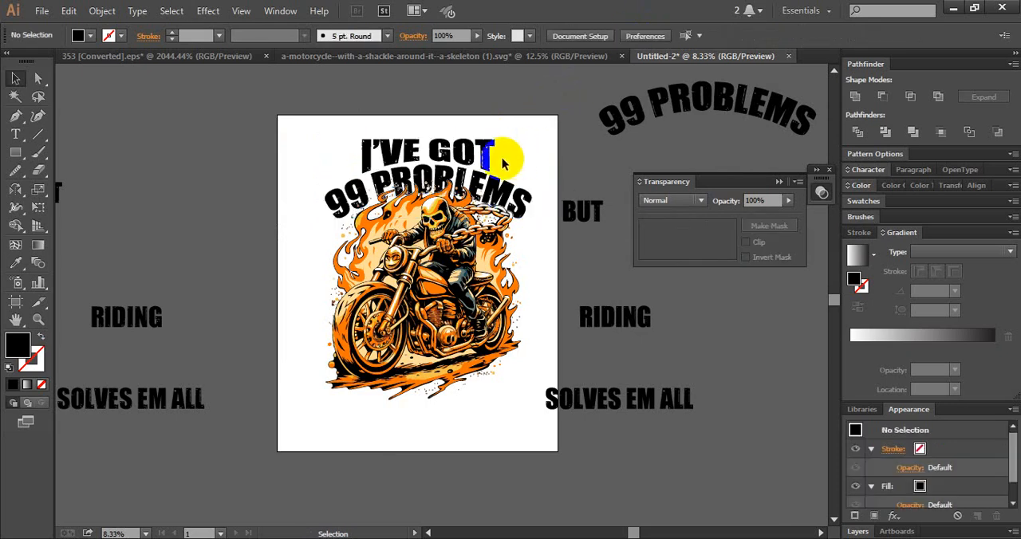
- Set the bend of the I'VE GOT text's Arc Lower warp to -22%
{"action": "left_click", "coordinate": [481, 146]}
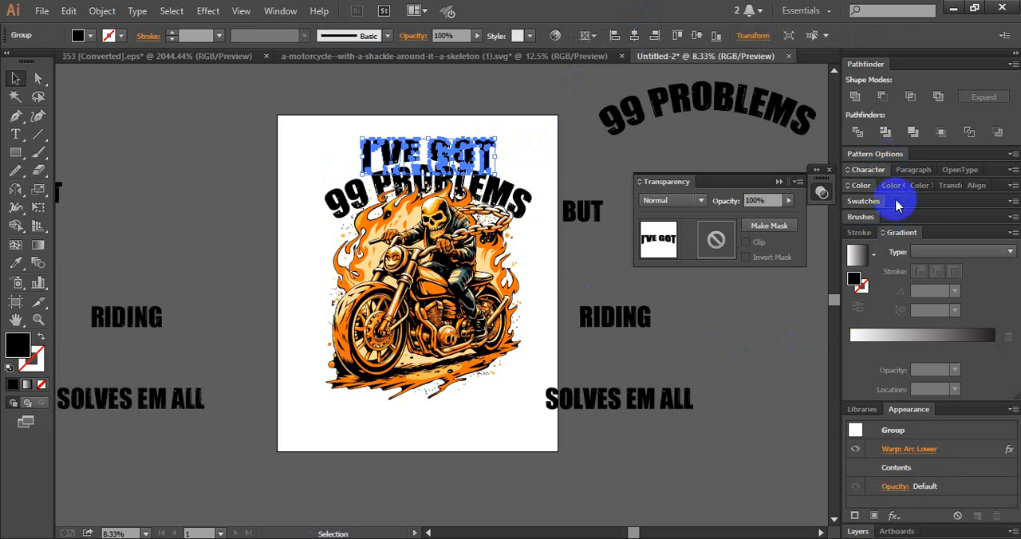
{"action": "left_click", "coordinate": [911, 451]}
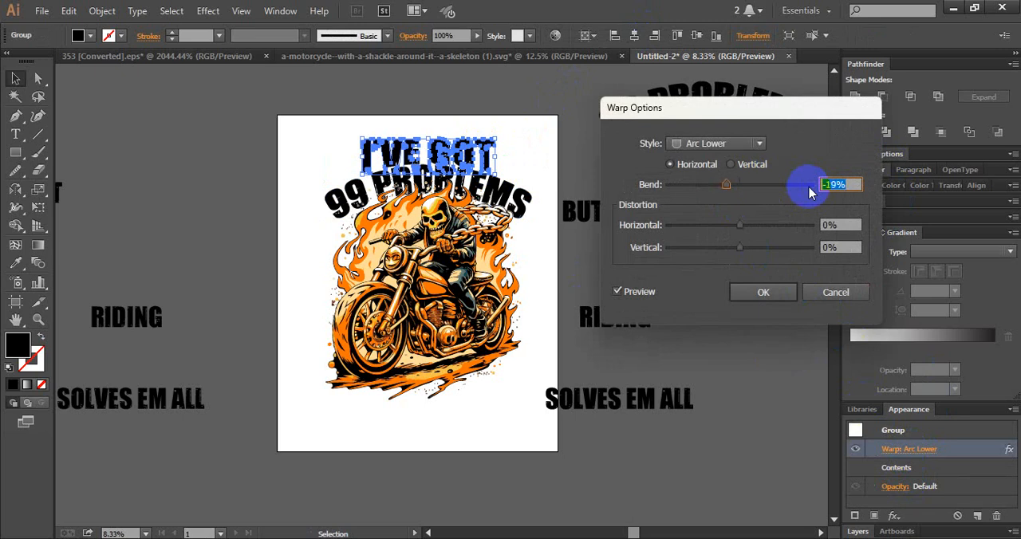
{"action": "left_click", "coordinate": [748, 292]}
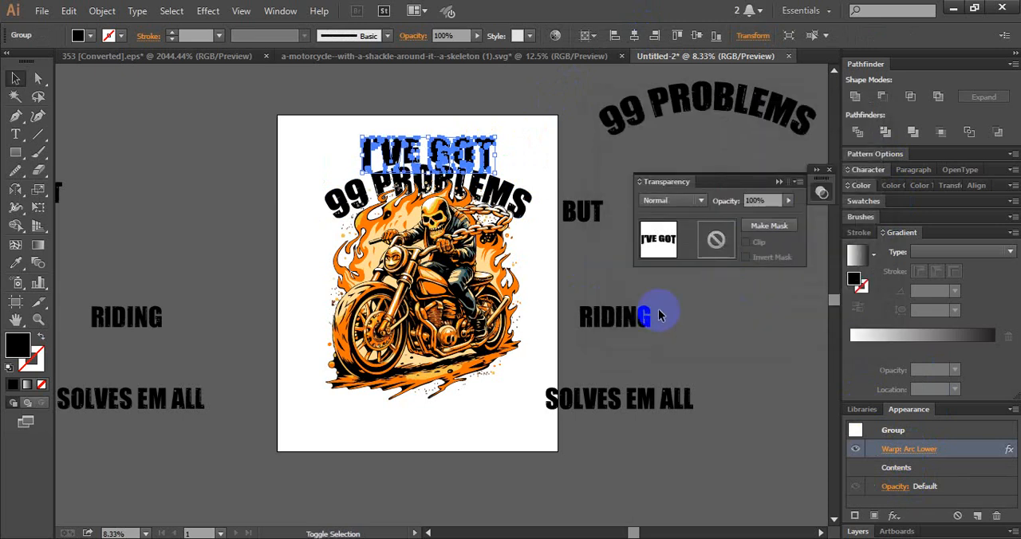
{"action": "left_click", "coordinate": [548, 155]}
{"action": "left_click", "coordinate": [488, 147]}
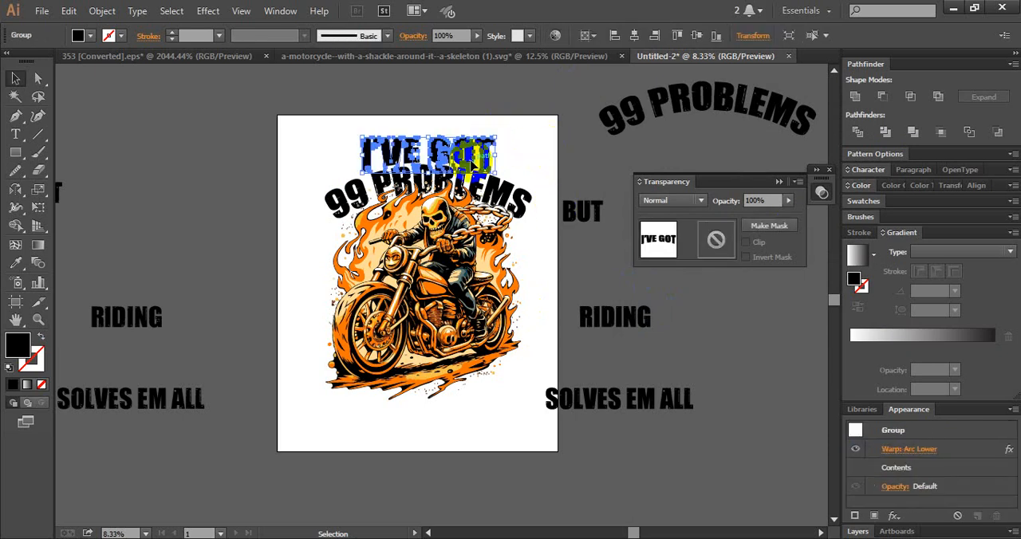
{"action": "left_click", "coordinate": [900, 449]}
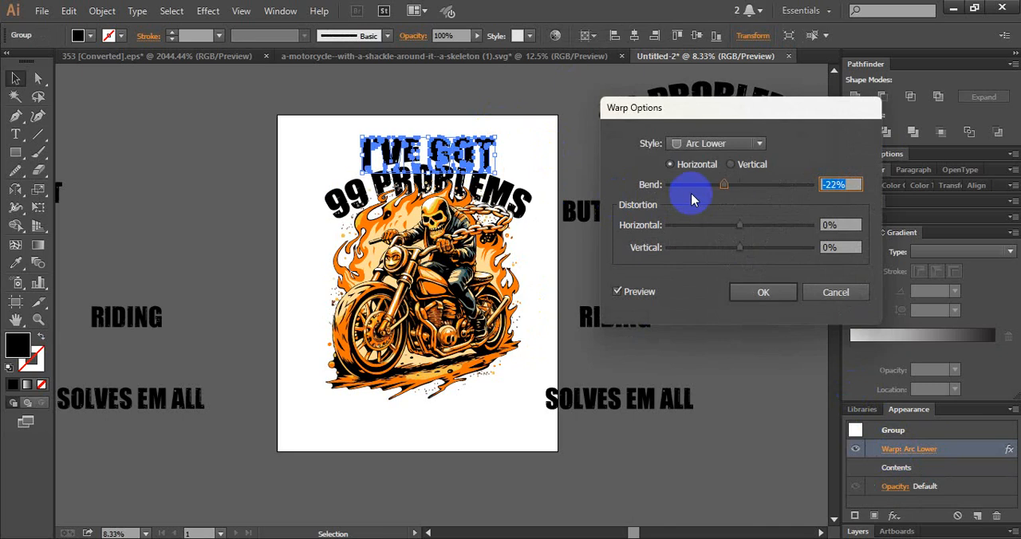
{"action": "left_click", "coordinate": [768, 291]}
- Expand the appearance of the warped I'VE GOT text
{"action": "left_click", "coordinate": [498, 132]}
{"action": "left_click", "coordinate": [490, 145]}
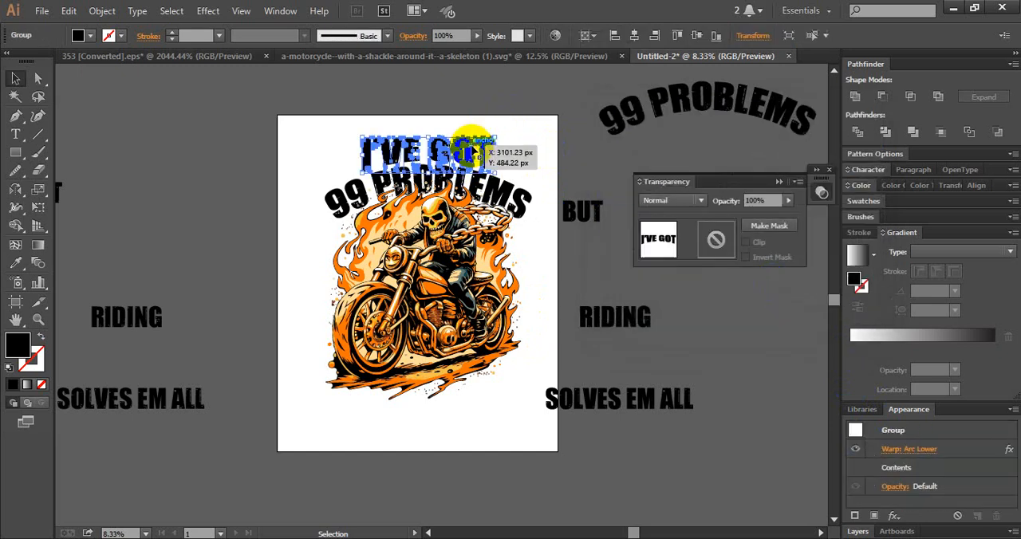
{"action": "left_click", "coordinate": [103, 10]}
{"action": "left_click", "coordinate": [177, 179]}
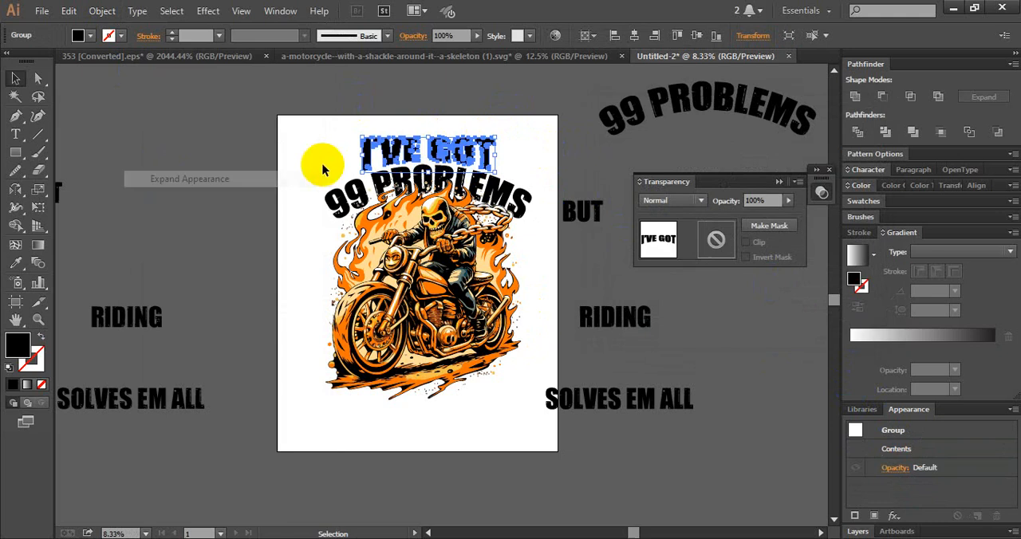
- Align the I'VE GOT and 99 PROBLEMS texts on their horizontal centre
{"action": "left_click", "coordinate": [495, 98]}
{"action": "left_click_drag", "start_coordinate": [499, 108], "coordinate": [444, 177]}
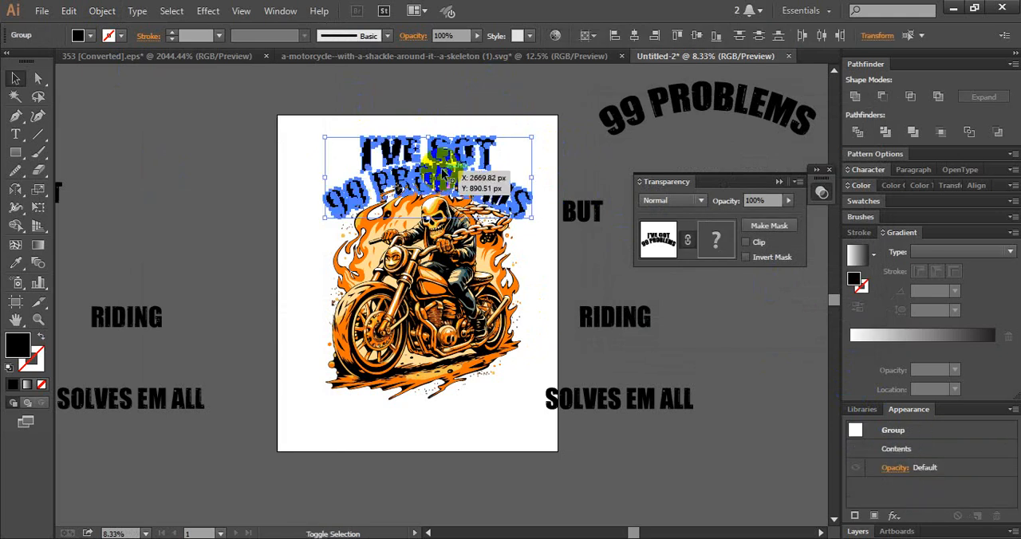
{"action": "left_click", "coordinate": [635, 35]}
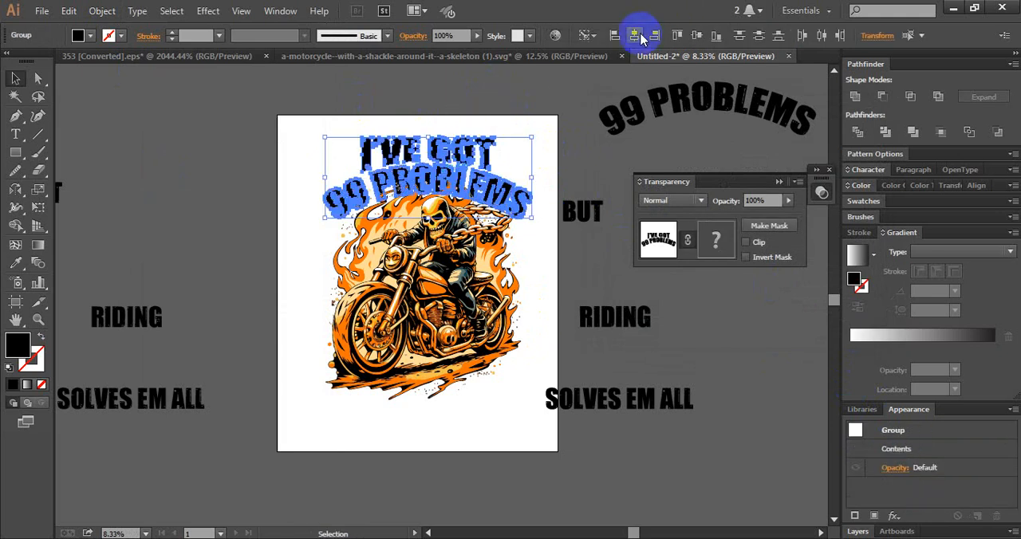
{"action": "left_click", "coordinate": [447, 84]}
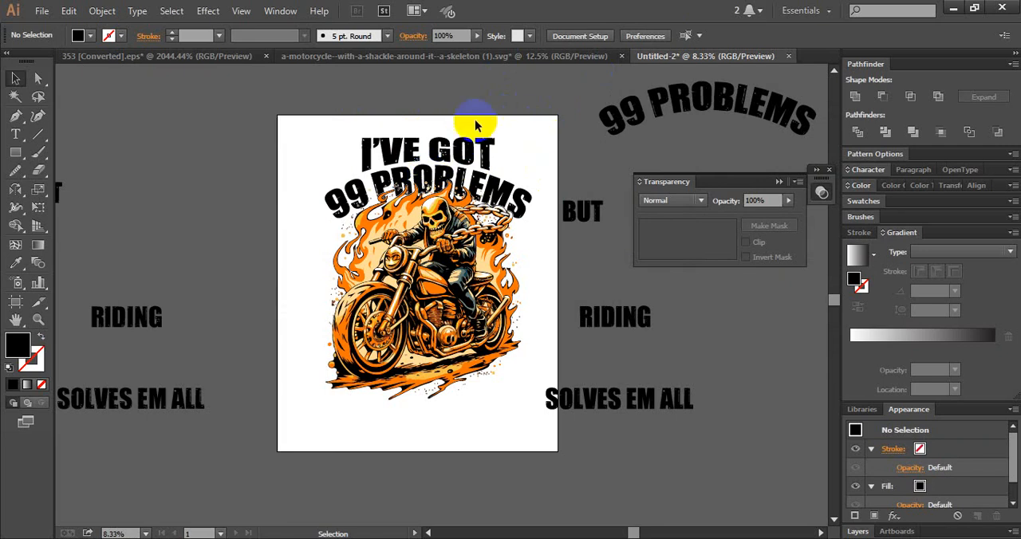
- Add a black star on each side of the I'VE GOT text, level with each other
{"action": "left_click_drag", "start_coordinate": [16, 152], "coordinate": [93, 225]}
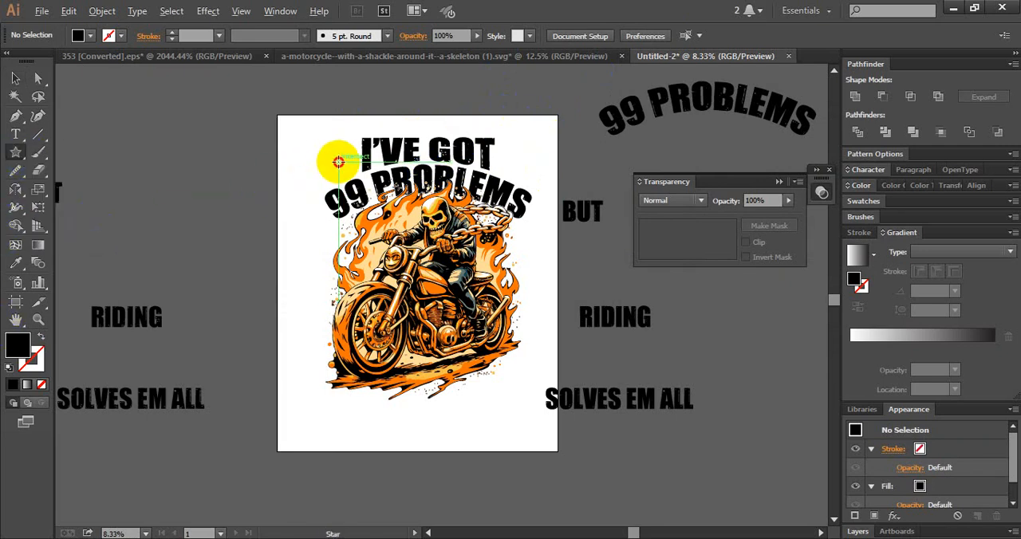
{"action": "left_click_drag", "start_coordinate": [338, 162], "coordinate": [519, 161]}
{"action": "left_click", "coordinate": [19, 78]}
{"action": "left_click", "coordinate": [289, 159]}
{"action": "left_click", "coordinate": [559, 104]}
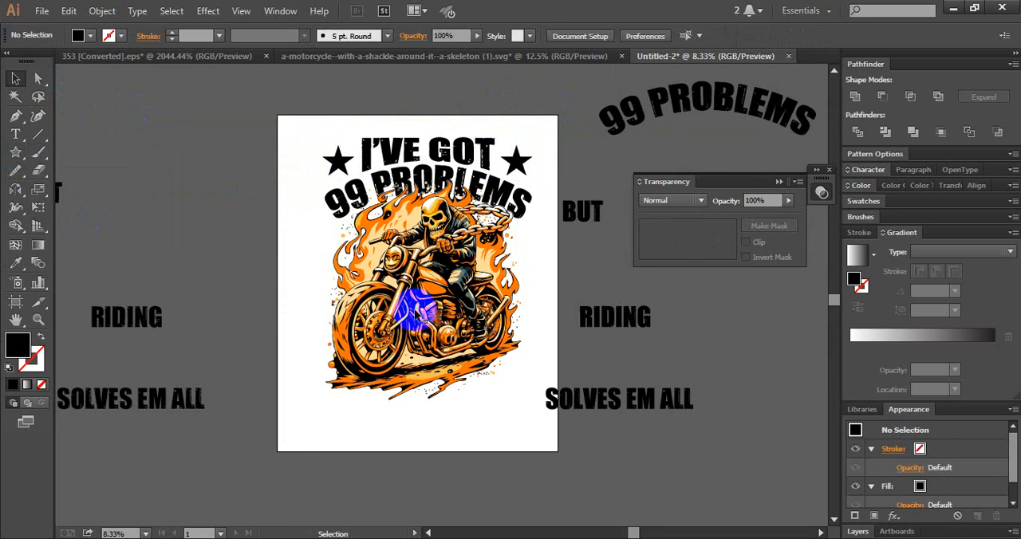
- Rearrange the BUT, RIDING and SOLVES EM ALL texts in the empty space to the right of the artboard
{"action": "key", "text": "space"}
{"action": "left_click_drag", "start_coordinate": [523, 203], "coordinate": [490, 179]}
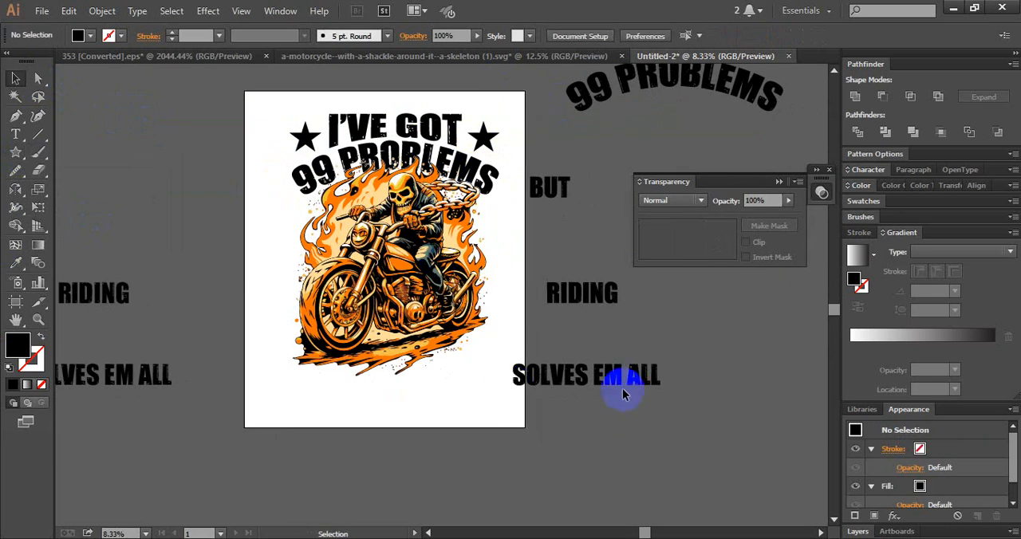
{"action": "left_click_drag", "start_coordinate": [544, 381], "coordinate": [642, 389]}
{"action": "key", "text": "space"}
{"action": "left_click_drag", "start_coordinate": [376, 415], "coordinate": [300, 432]}
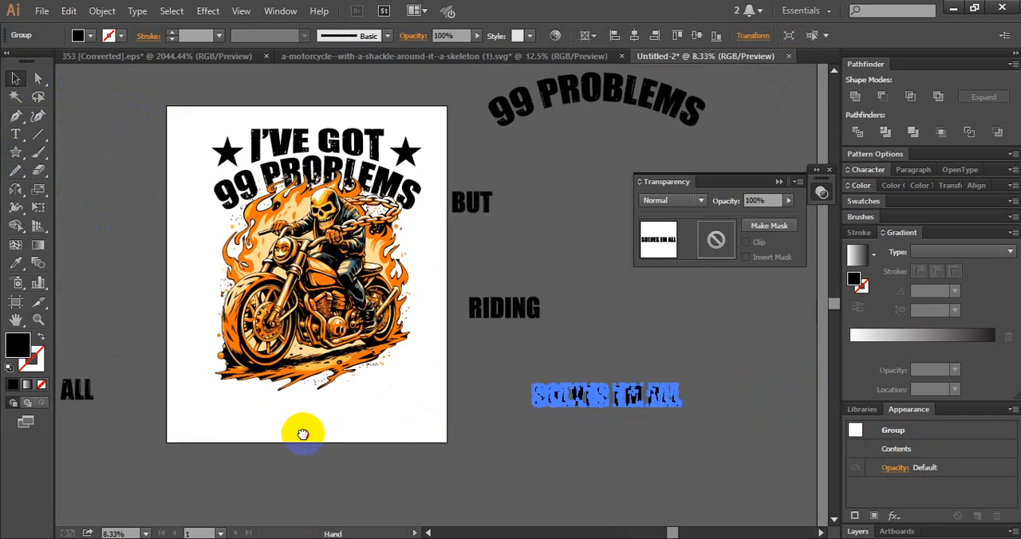
{"action": "left_click_drag", "start_coordinate": [462, 206], "coordinate": [487, 213]}
{"action": "left_click_drag", "start_coordinate": [492, 307], "coordinate": [538, 263]}
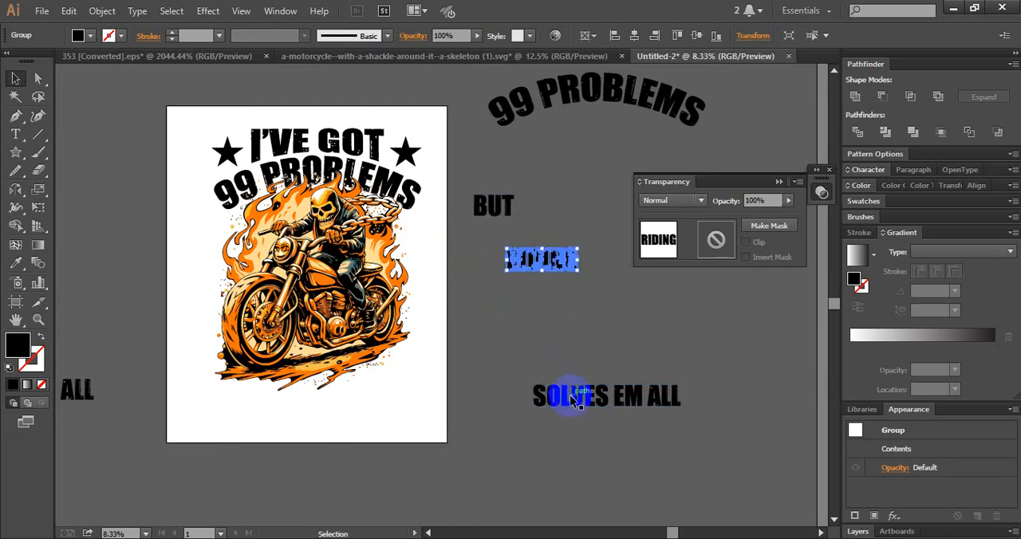
{"action": "left_click_drag", "start_coordinate": [558, 394], "coordinate": [547, 351]}
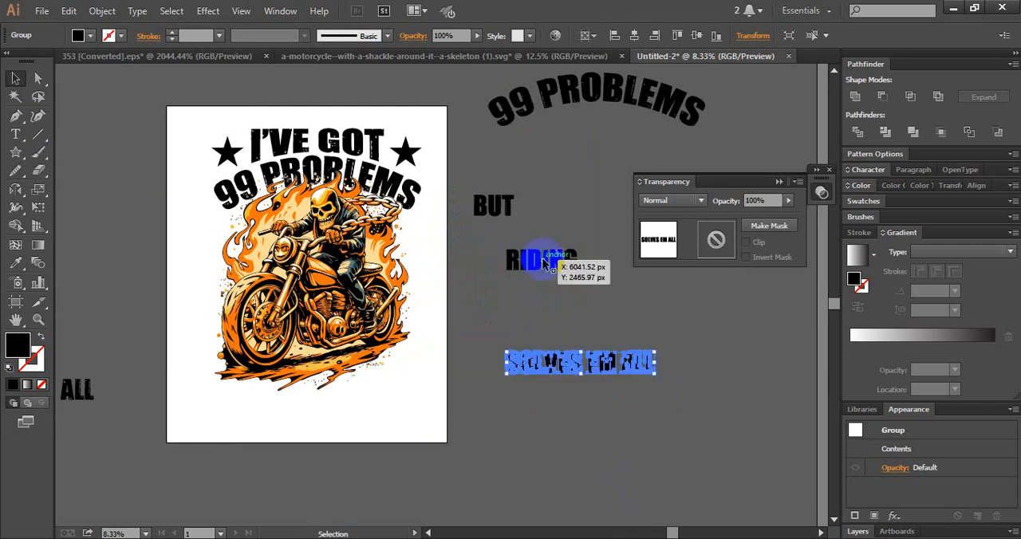
- Move the BUT text onto the artboard, over the flames beside the skull and below 99 PROBLEMS
{"action": "left_click_drag", "start_coordinate": [497, 211], "coordinate": [275, 214]}
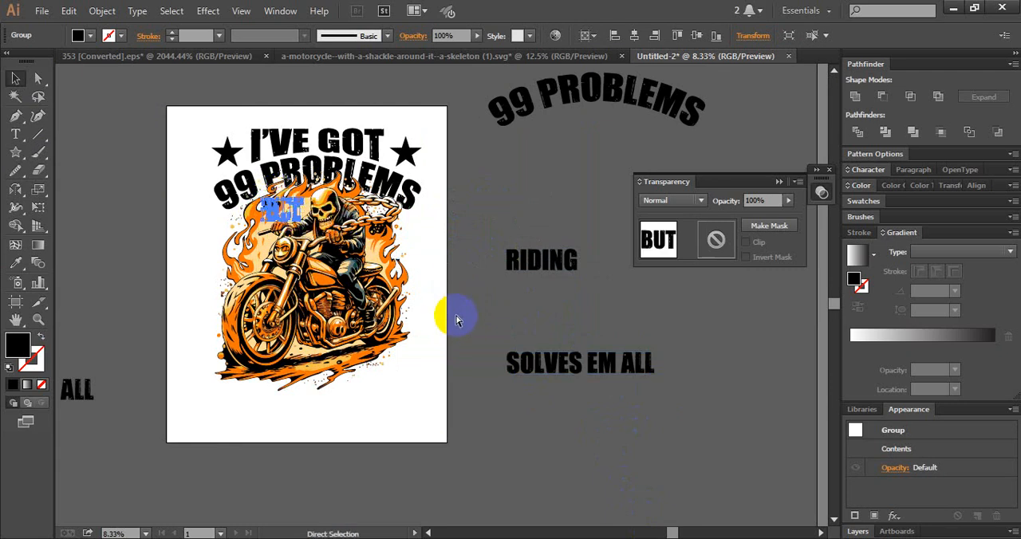
{"action": "left_click", "coordinate": [456, 319]}
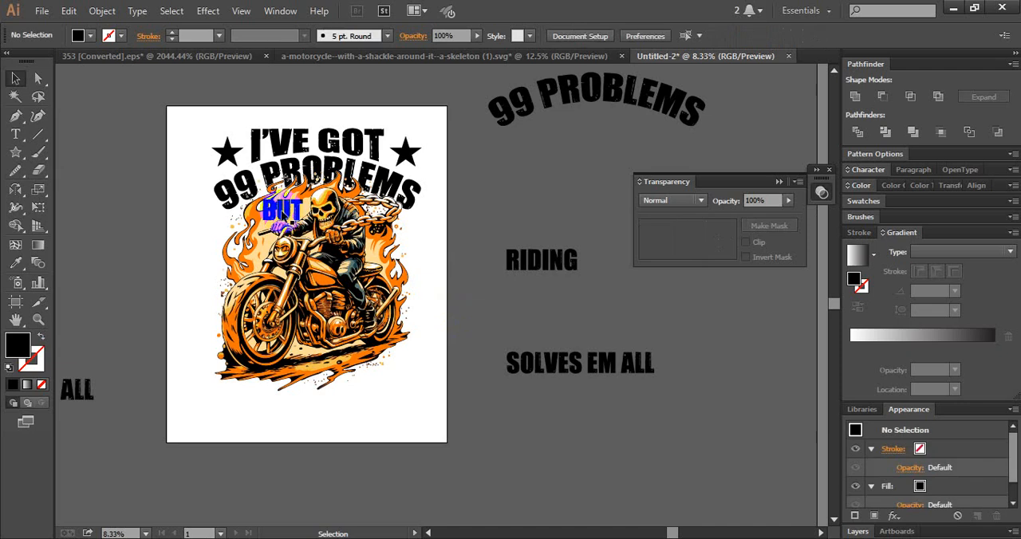
{"action": "mouse_move", "coordinate": [289, 214]}
{"action": "left_mouse_down"}
{"action": "mouse_move", "coordinate": [255, 249]}
{"action": "mouse_move", "coordinate": [268, 199]}
{"action": "mouse_move", "coordinate": [231, 252]}
{"action": "mouse_move", "coordinate": [333, 356]}
{"action": "mouse_move", "coordinate": [337, 290]}
{"action": "mouse_move", "coordinate": [408, 254]}
{"action": "mouse_move", "coordinate": [406, 244]}
{"action": "mouse_move", "coordinate": [410, 255]}
{"action": "mouse_move", "coordinate": [333, 170]}
{"action": "mouse_move", "coordinate": [384, 214]}
{"action": "mouse_move", "coordinate": [323, 236]}
{"action": "mouse_move", "coordinate": [311, 222]}
{"action": "mouse_move", "coordinate": [295, 237]}
{"action": "mouse_move", "coordinate": [303, 215]}
{"action": "left_mouse_up"}
{"action": "left_click", "coordinate": [323, 415]}
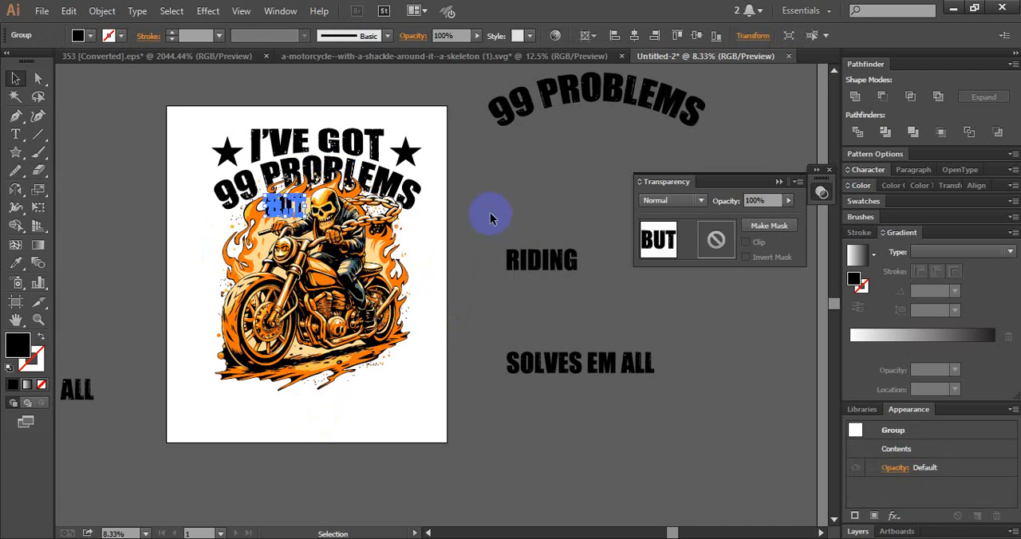
- Offset the BUT text's path by 14 px with round joins
{"action": "key", "text": "alt+o"}
{"action": "key", "text": "p"}
{"action": "key", "text": "o"}
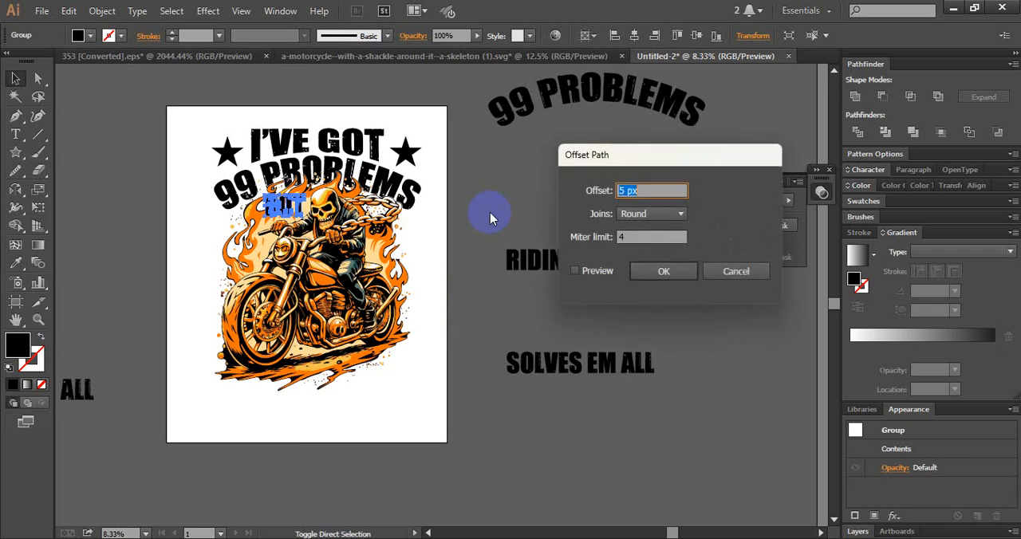
{"action": "left_click", "coordinate": [588, 269]}
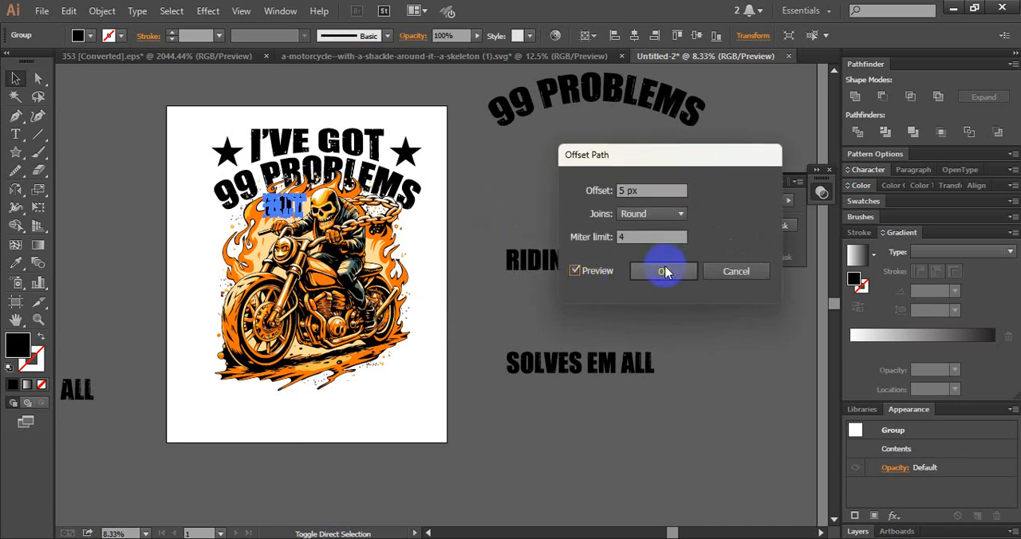
{"action": "left_click_drag", "start_coordinate": [644, 189], "coordinate": [562, 195]}
{"action": "type", "text": "14"}
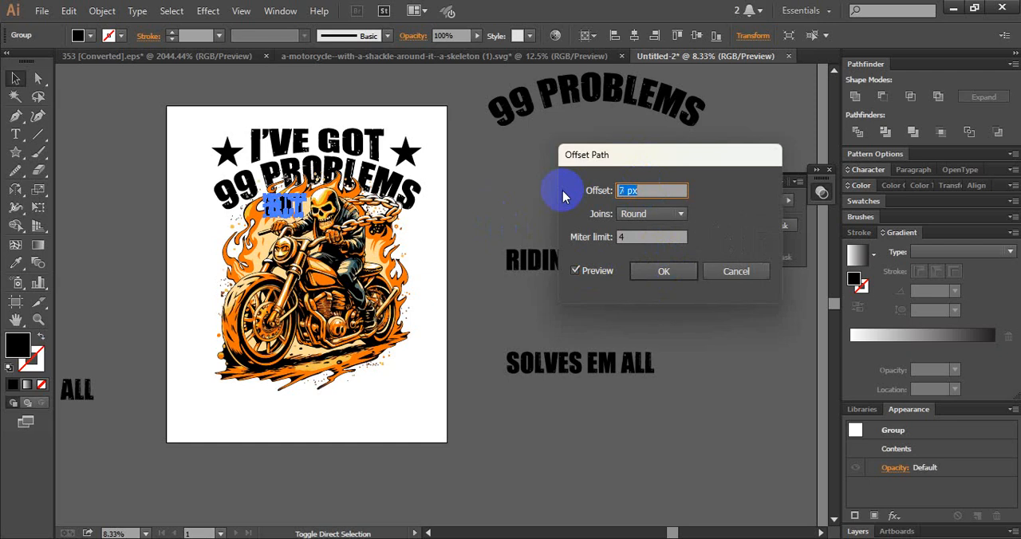
{"action": "left_click", "coordinate": [674, 272]}
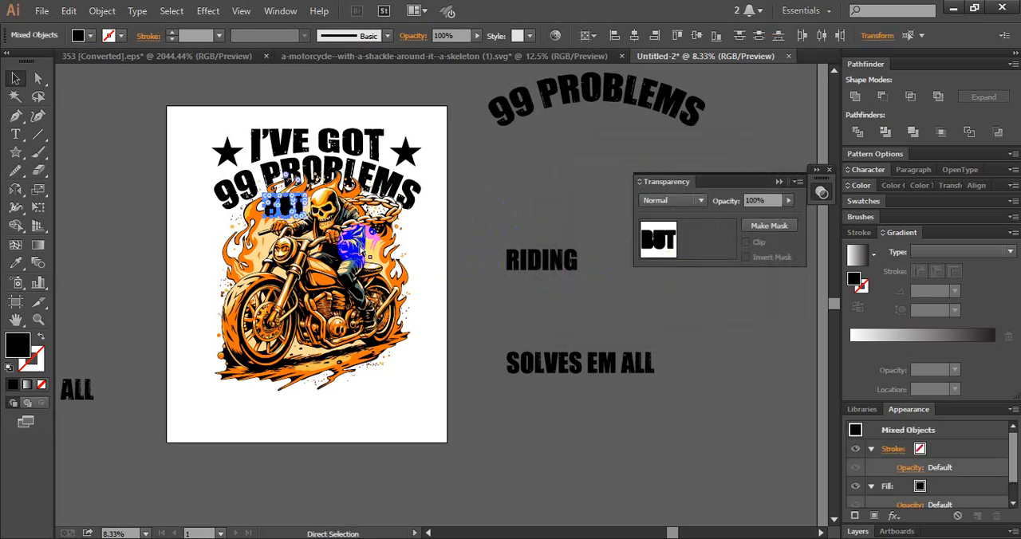
- Try to knock the offset BUT text out of the motorcycle illustration using an opacity mask with Clip turned off
{"action": "key", "text": "ctrl+shift+a"}
{"action": "left_click", "coordinate": [255, 226]}
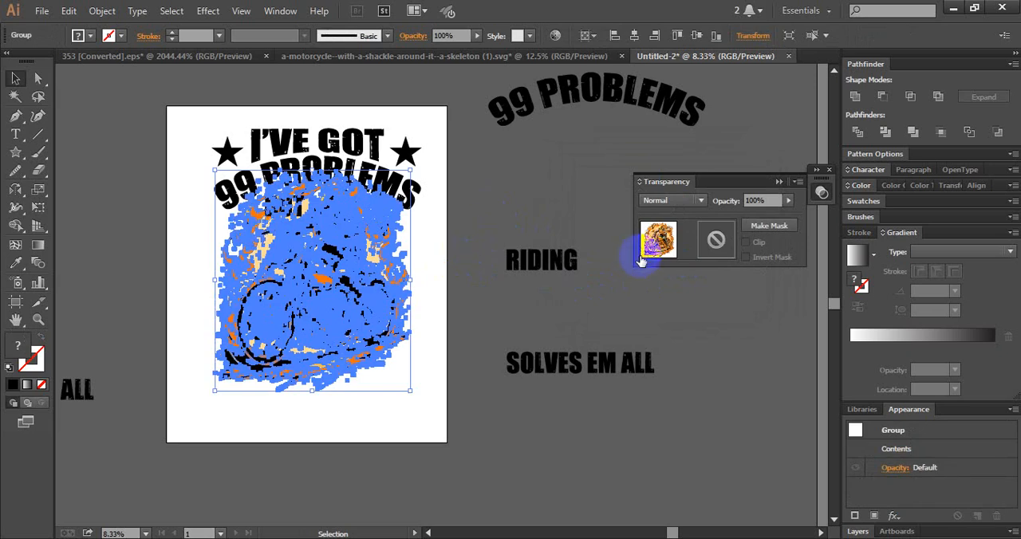
{"action": "left_click", "coordinate": [769, 226]}
{"action": "left_click", "coordinate": [744, 242]}
{"action": "left_click", "coordinate": [710, 241]}
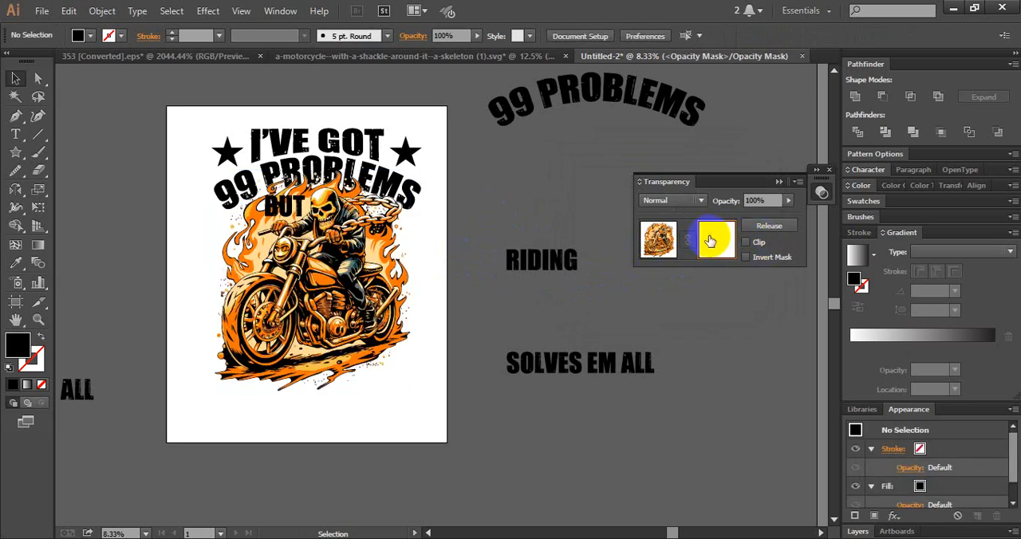
{"action": "key", "text": "ctrl+f"}
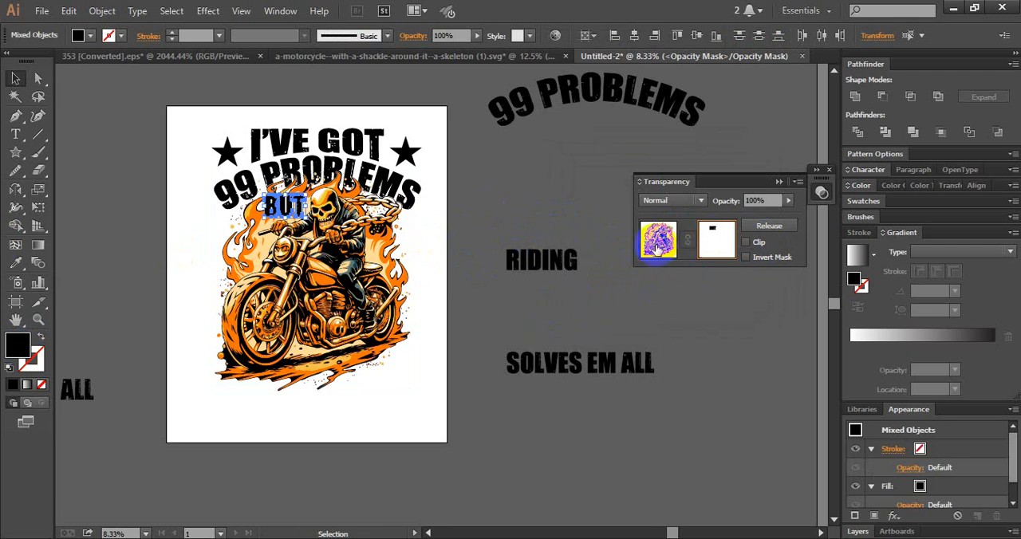
{"action": "left_click", "coordinate": [658, 240]}
{"action": "left_click", "coordinate": [523, 211]}
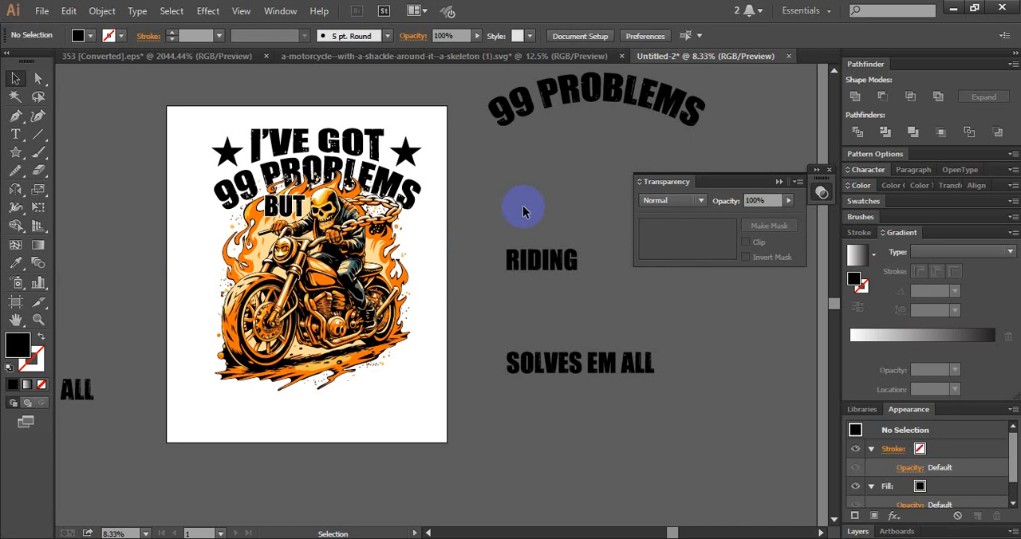
- Undo the motorcycle's opacity mask and the BUT text's path offset
{"action": "key", "text": "ctrl+z"}
{"action": "key", "text": "ctrl+z"}
{"action": "key", "text": "ctrl+z"}
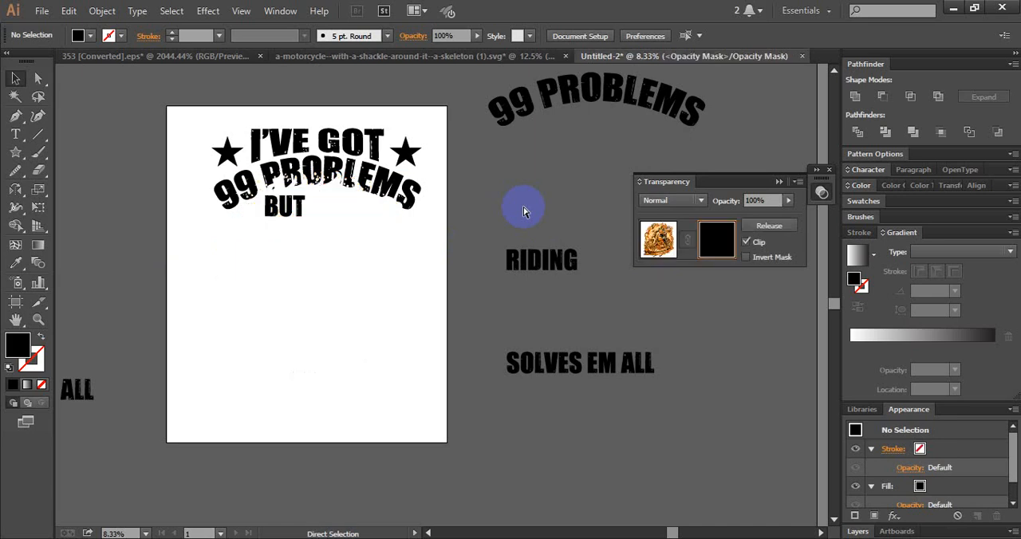
{"action": "key", "text": "ctrl+z"}
{"action": "key", "text": "ctrl+z"}
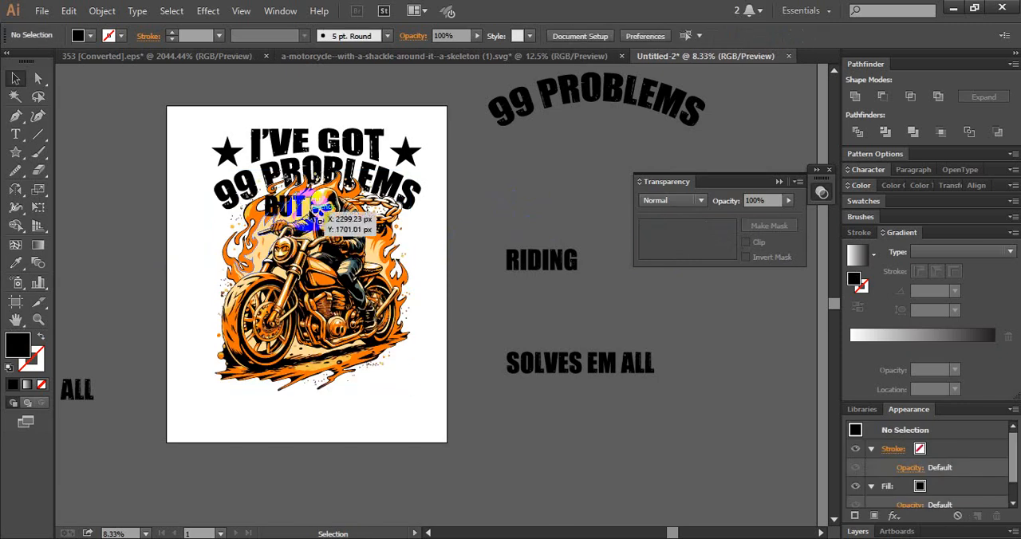
- Place the BUT text centred below 99 PROBLEMS over the lower part of the motorcycle and enlarge it slightly
{"action": "left_click_drag", "start_coordinate": [297, 211], "coordinate": [328, 351]}
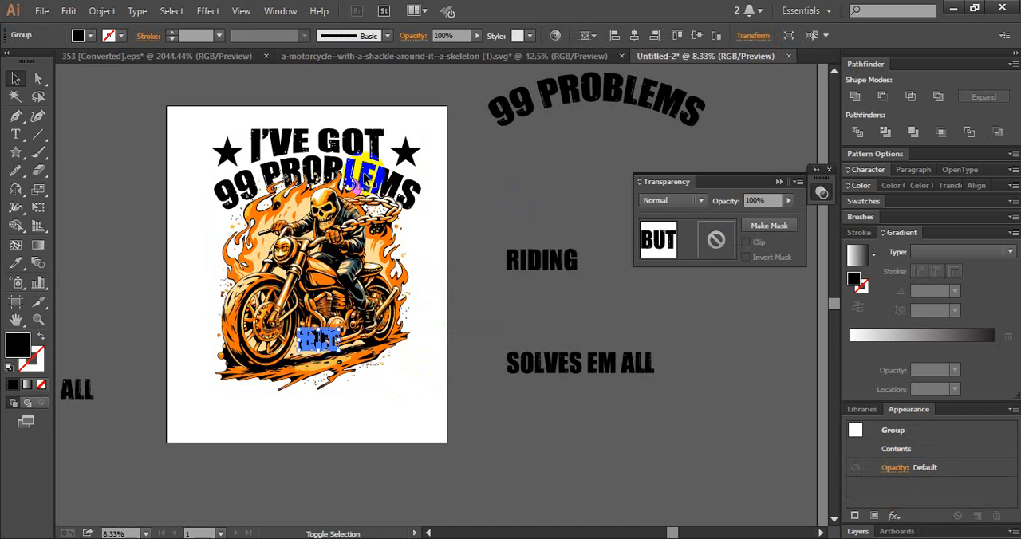
{"action": "left_click", "coordinate": [377, 168], "text": "shift"}
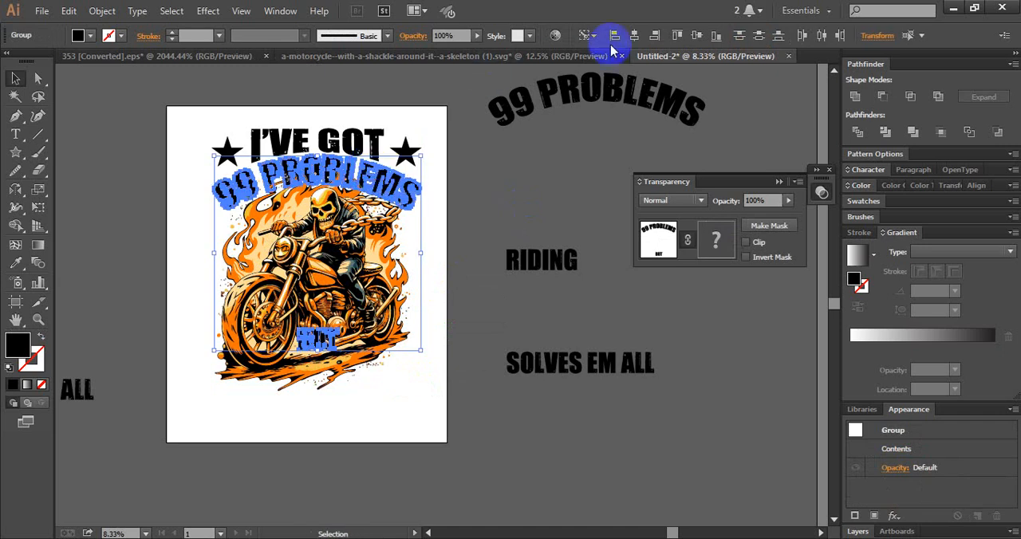
{"action": "left_click", "coordinate": [539, 206]}
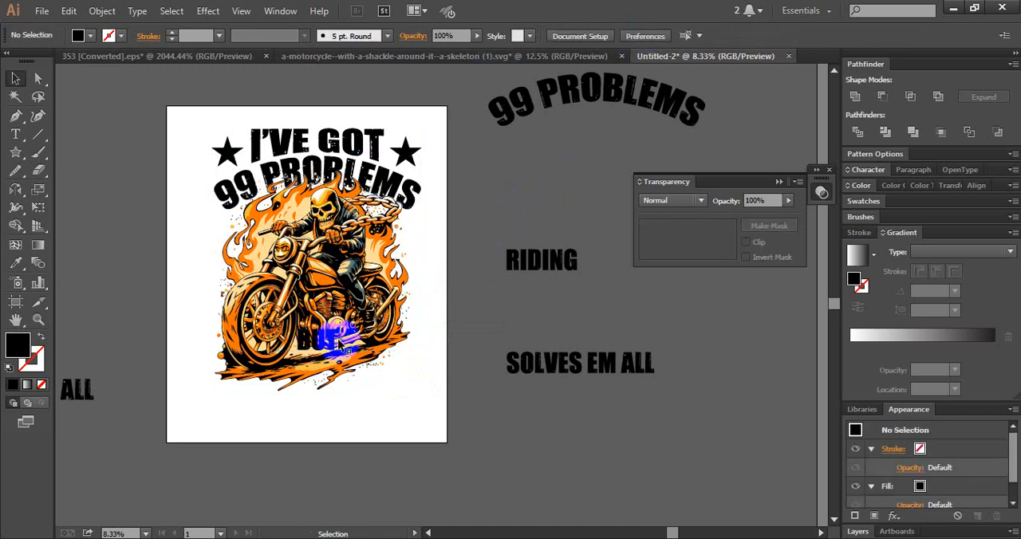
{"action": "left_click", "coordinate": [334, 343]}
{"action": "left_click_drag", "start_coordinate": [339, 351], "coordinate": [343, 354]}
- Offset the BUT text's path by 14 px with round joins and unite the resulting shapes
{"action": "key", "text": "ctrl+alt+o"}
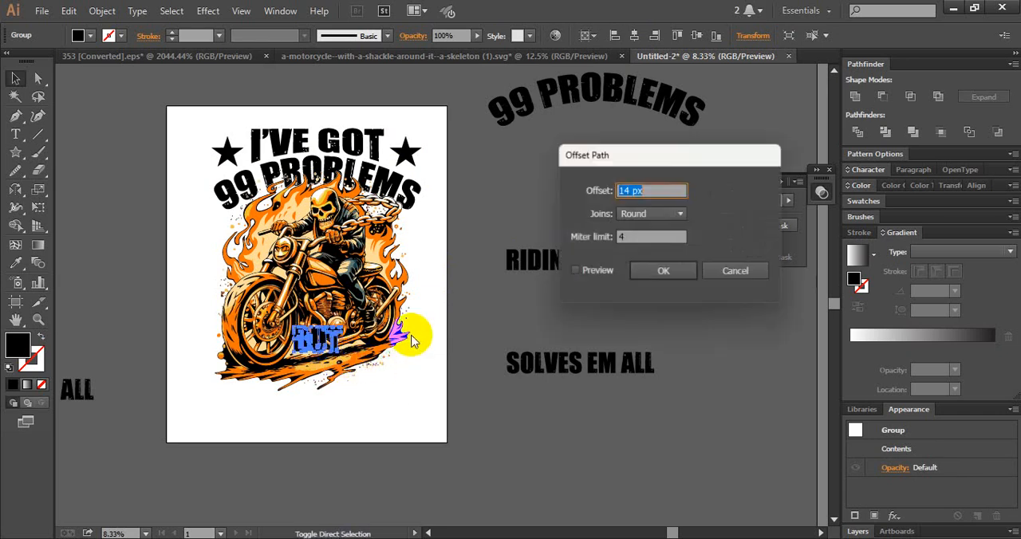
{"action": "left_click", "coordinate": [590, 269]}
{"action": "left_click", "coordinate": [662, 275]}
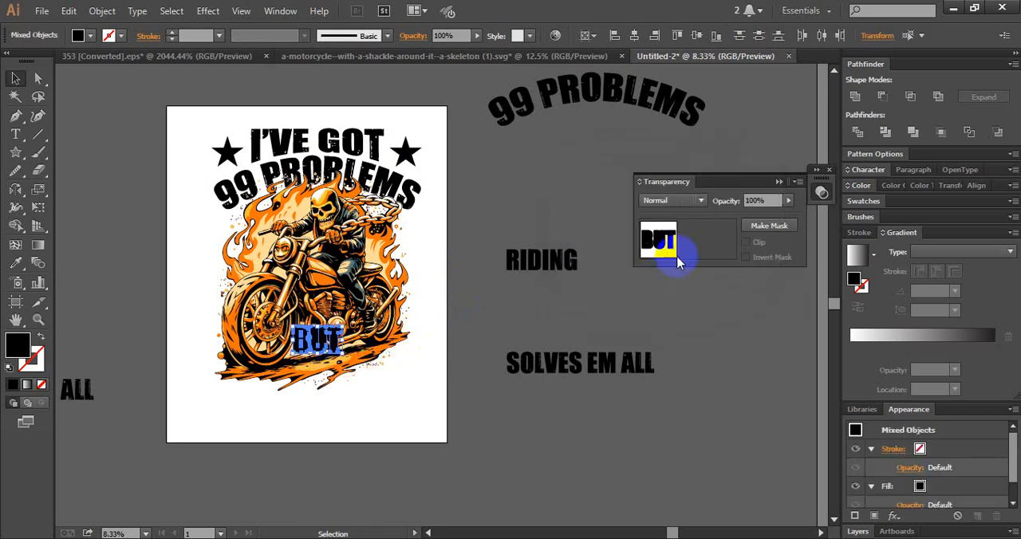
{"action": "left_click", "coordinate": [854, 133]}
{"action": "left_click", "coordinate": [858, 99]}
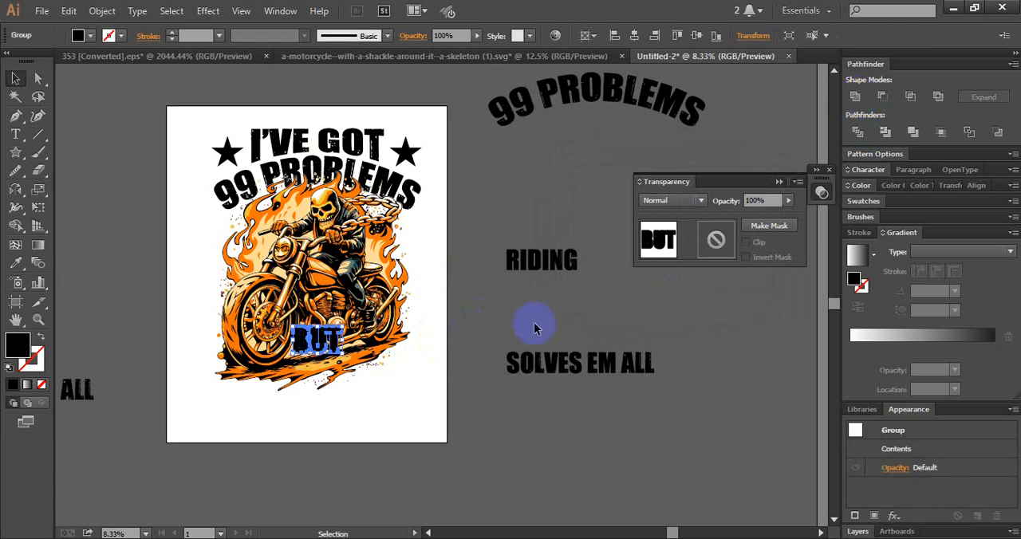
- Give the motorcycle illustration an opacity mask with Clip off and paste the offset BUT shape in place inside it
{"action": "left_click", "coordinate": [484, 339]}
{"action": "left_click", "coordinate": [353, 367]}
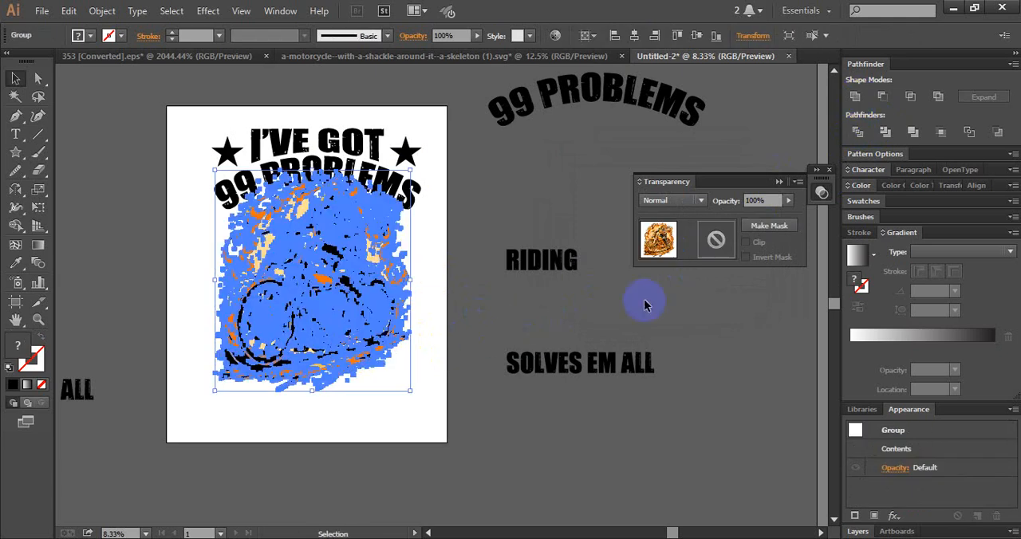
{"action": "left_click", "coordinate": [732, 241]}
{"action": "left_click", "coordinate": [747, 244]}
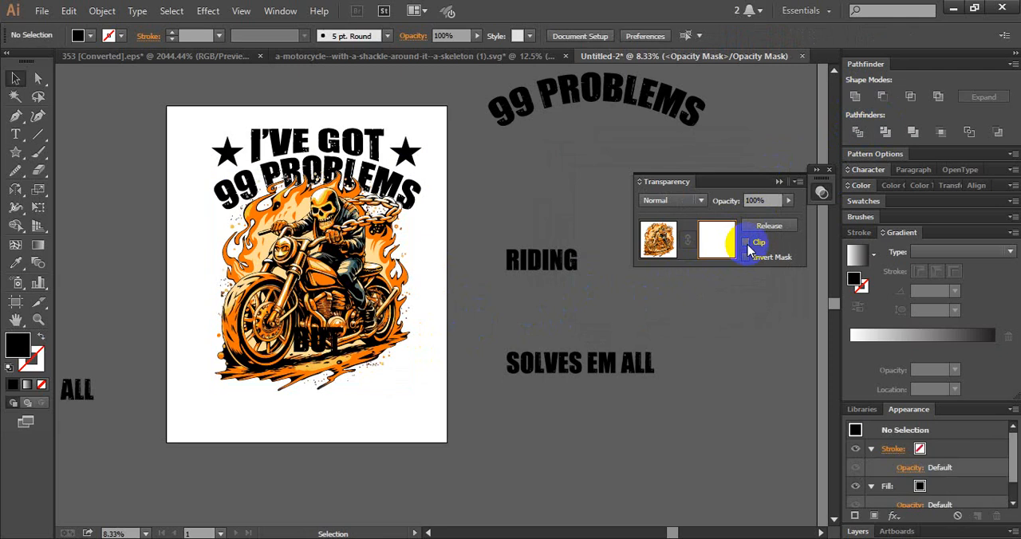
{"action": "key", "text": "ctrl+f"}
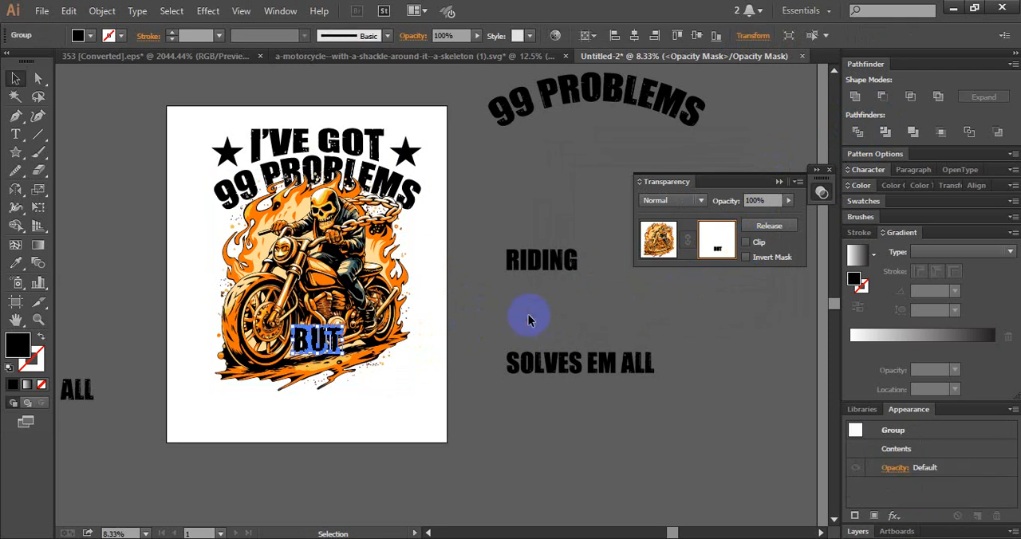
{"action": "left_click", "coordinate": [528, 314]}
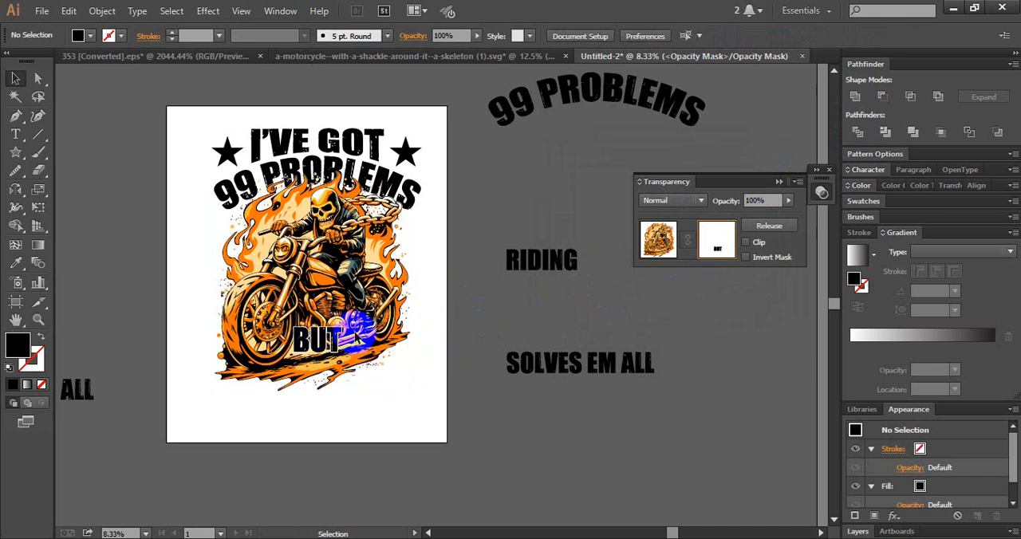
{"action": "left_click", "coordinate": [659, 240]}
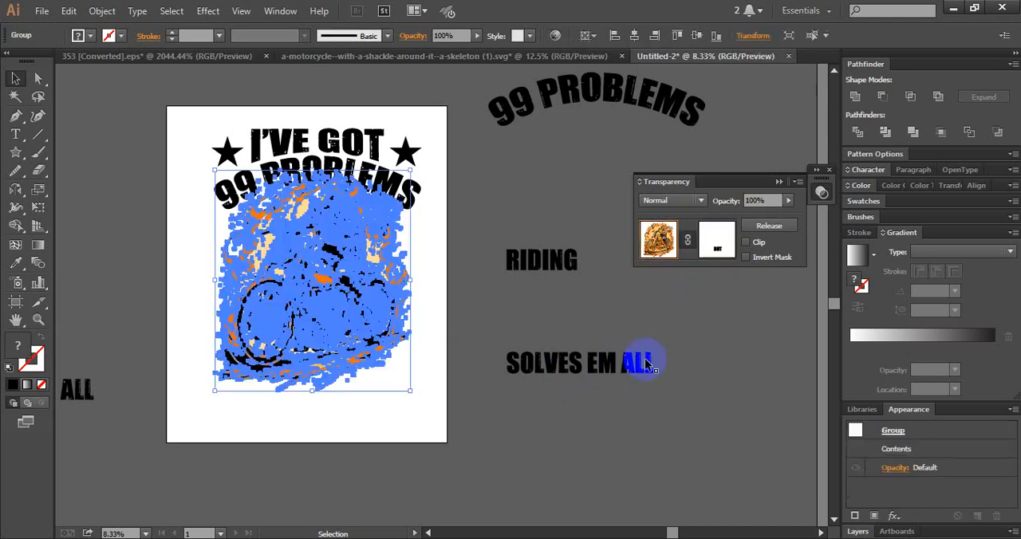
- Place RIDING directly below BUT over the motorcycle's base, enlarged to about the width of 99 PROBLEMS, and move SOLVES EM ALL slightly up
{"action": "left_click_drag", "start_coordinate": [604, 373], "coordinate": [619, 357]}
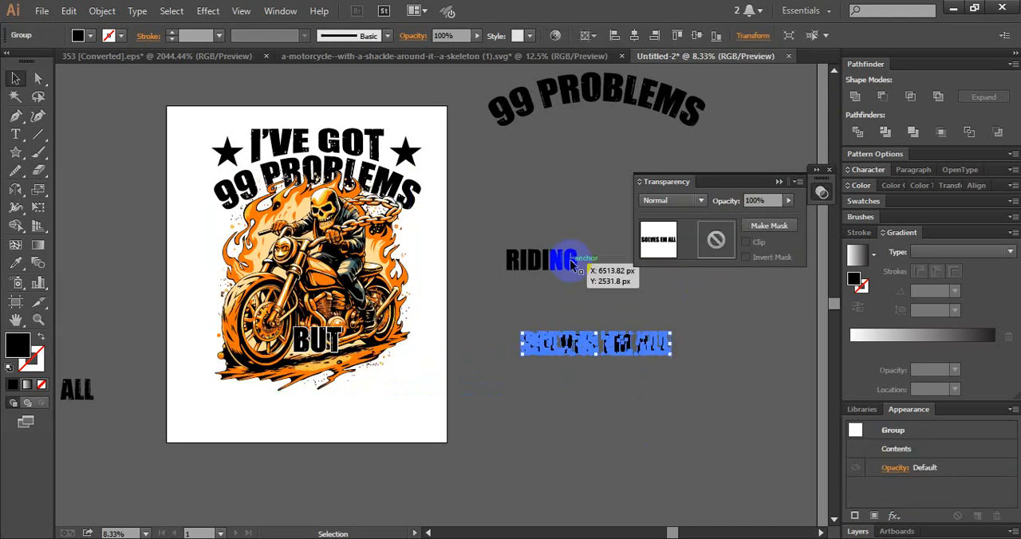
{"action": "left_click_drag", "start_coordinate": [550, 267], "coordinate": [418, 422]}
{"action": "left_click_drag", "start_coordinate": [279, 410], "coordinate": [220, 433]}
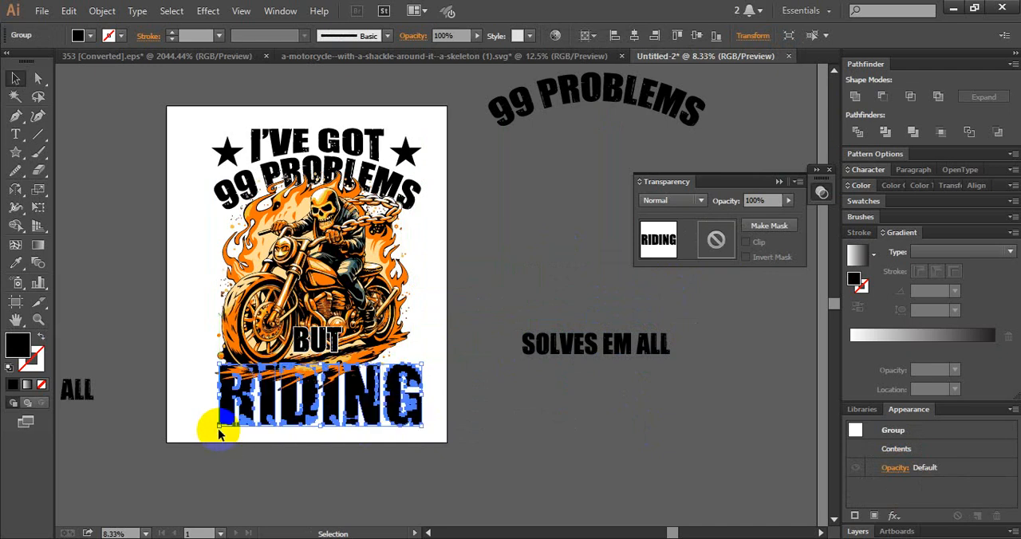
{"action": "left_click", "coordinate": [341, 468]}
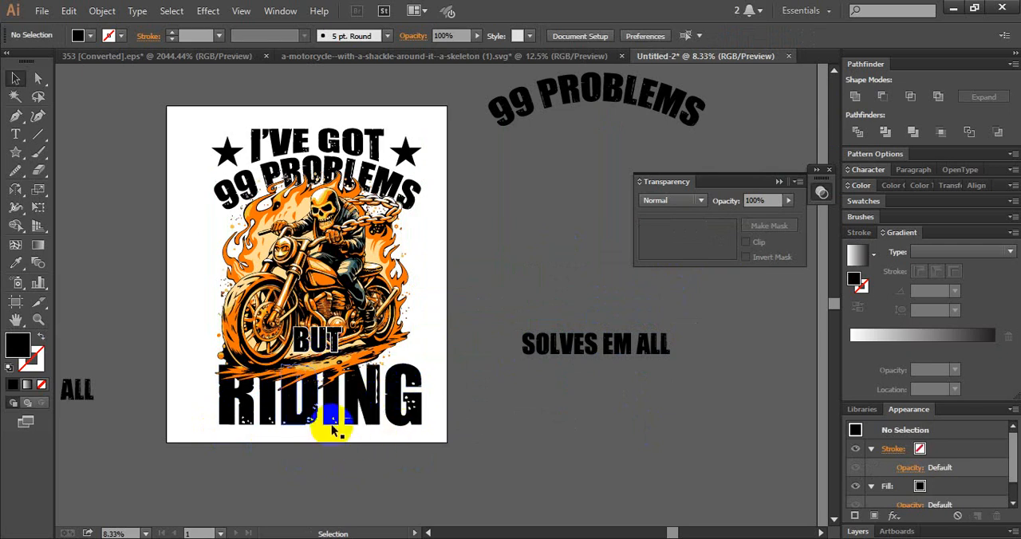
{"action": "left_click", "coordinate": [410, 395]}
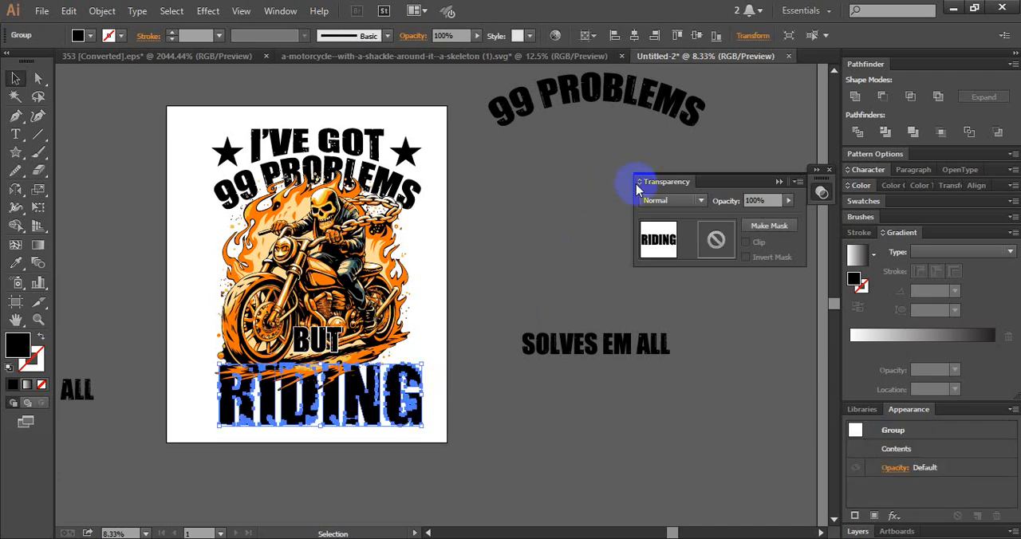
{"action": "left_click", "coordinate": [484, 375]}
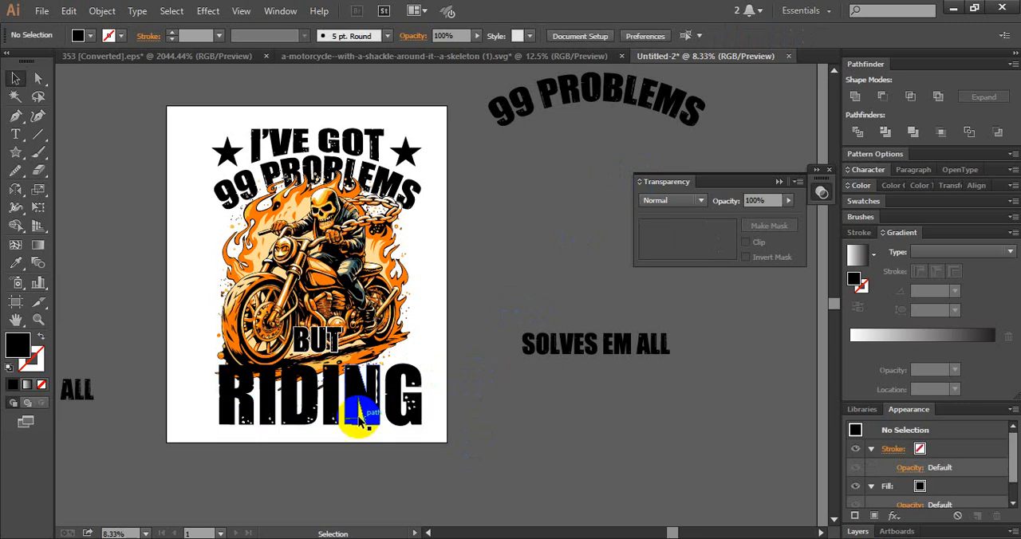
{"action": "left_click_drag", "start_coordinate": [372, 405], "coordinate": [373, 398]}
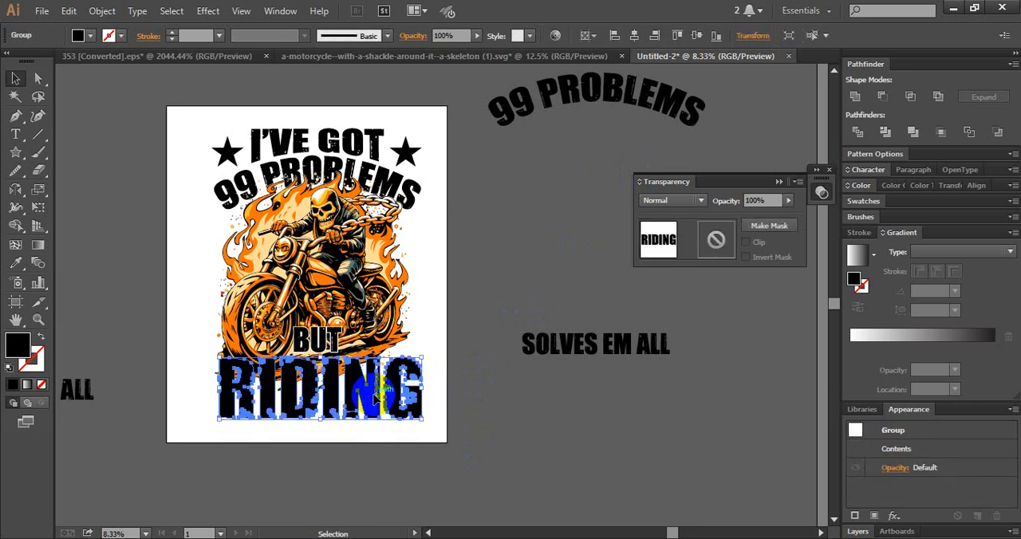
{"action": "left_click", "coordinate": [483, 437]}
- Align RIDING's horizontal centre with the motorcycle illustration
{"action": "left_click", "coordinate": [371, 410]}
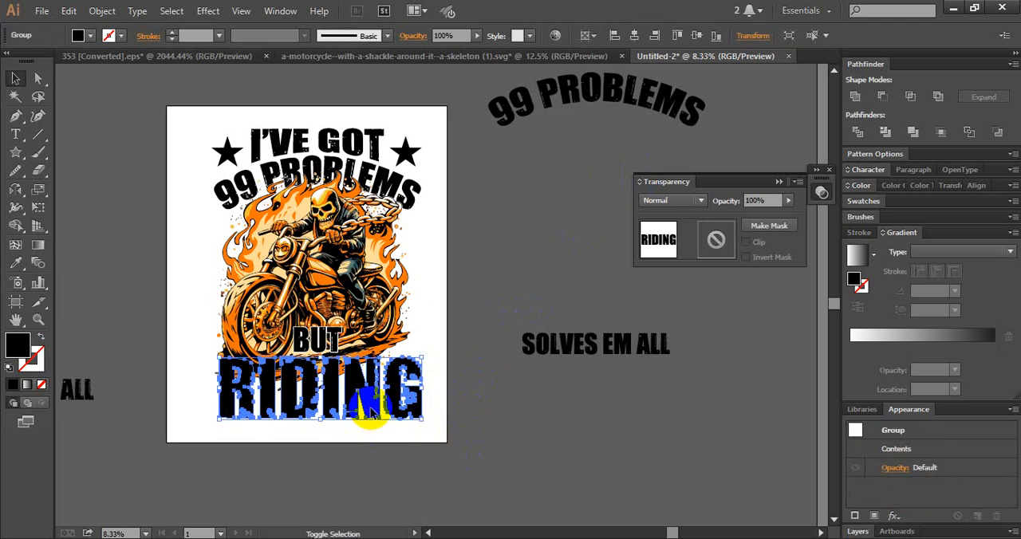
{"action": "left_click", "coordinate": [352, 277], "text": "shift"}
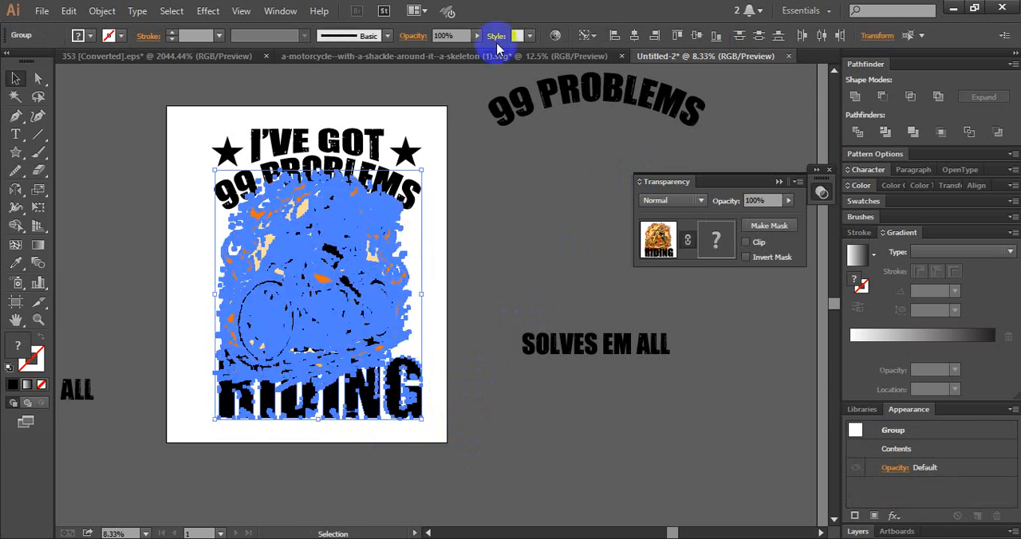
{"action": "left_click", "coordinate": [635, 36]}
{"action": "left_click", "coordinate": [519, 216]}
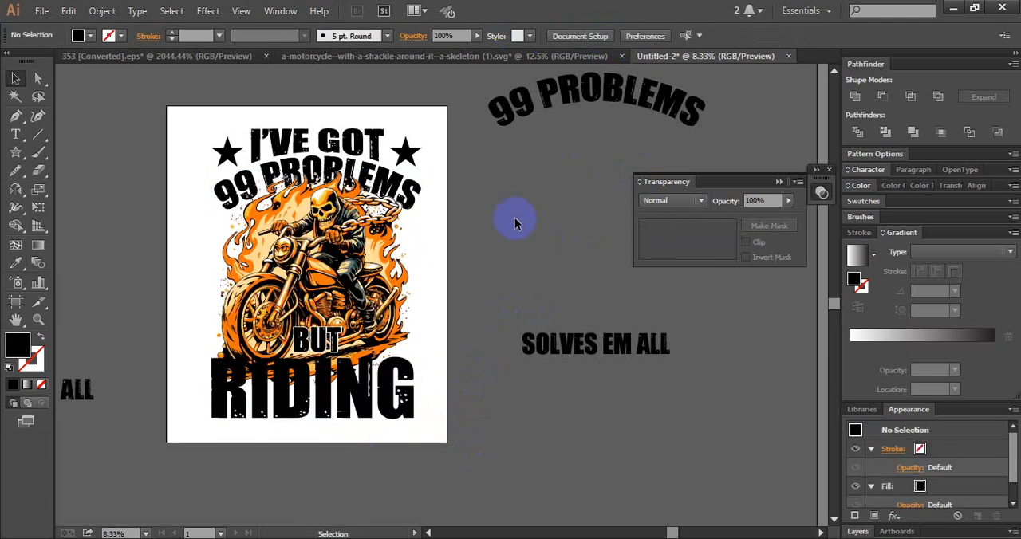
- Align RIDING's horizontal centre with the 99 PROBLEMS text on the artboard
{"action": "left_click", "coordinate": [368, 405]}
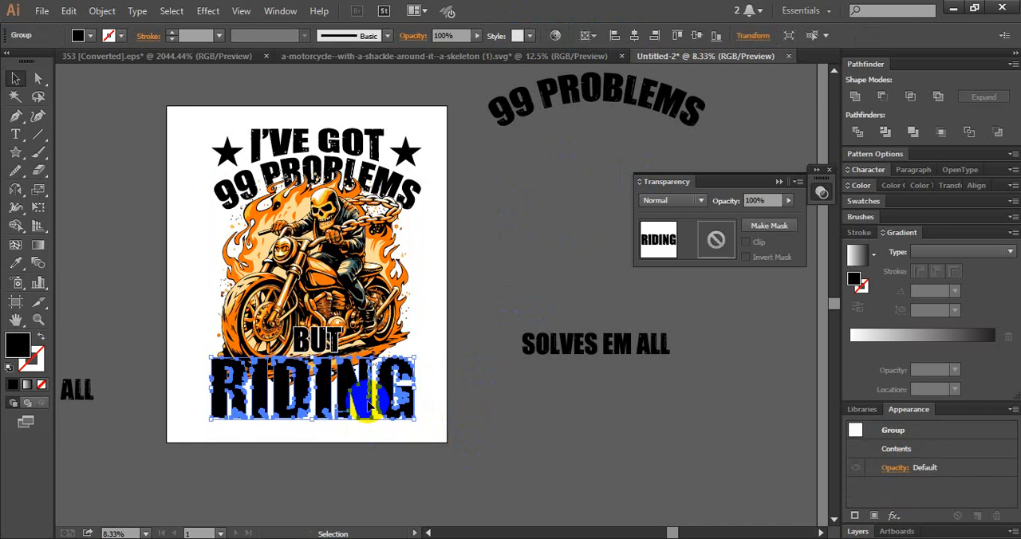
{"action": "left_click", "coordinate": [372, 177], "text": "shift"}
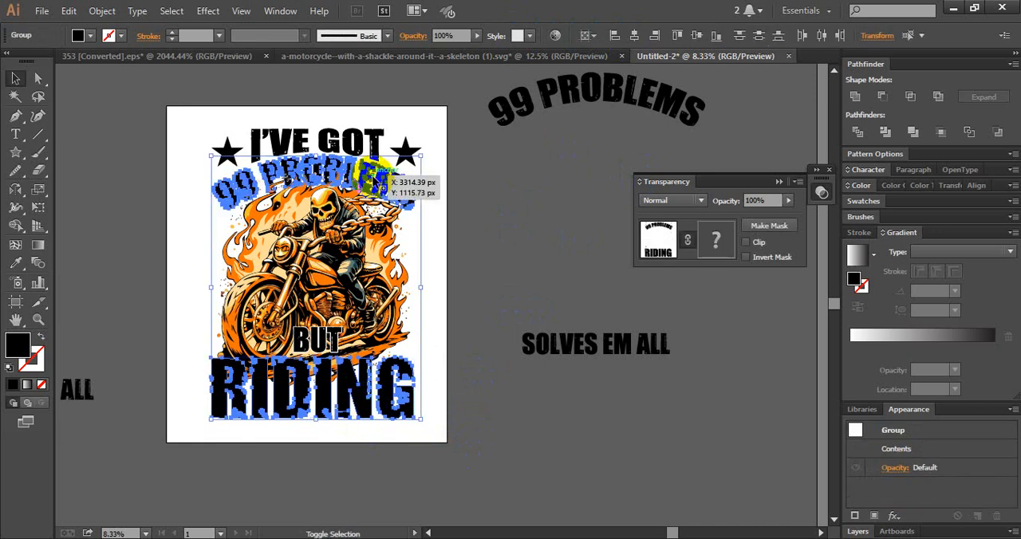
{"action": "left_click", "coordinate": [634, 35]}
{"action": "left_click", "coordinate": [478, 264]}
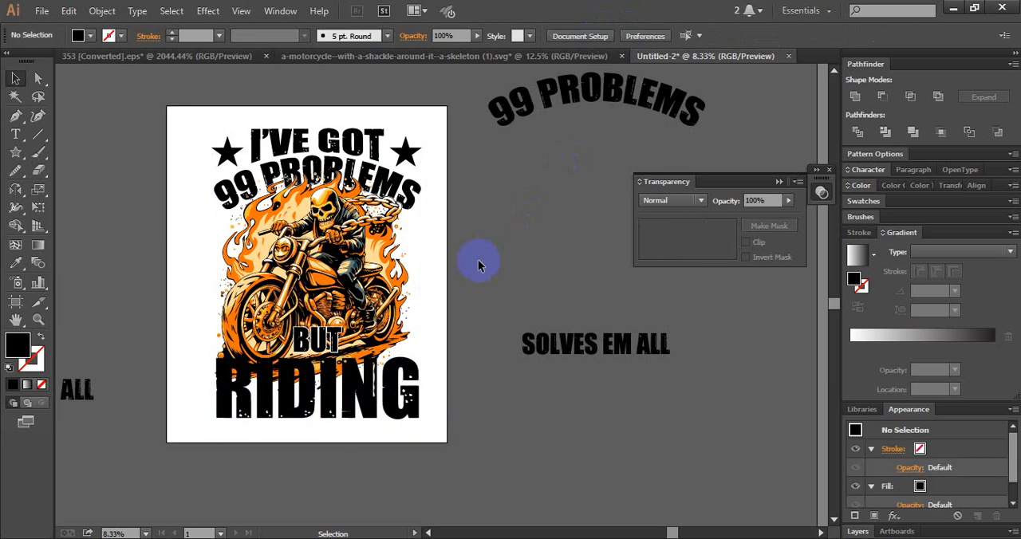
- Offset the RIDING text's path by 50 px with round joins and unite the resulting shapes
{"action": "left_click_drag", "start_coordinate": [371, 396], "coordinate": [381, 390]}
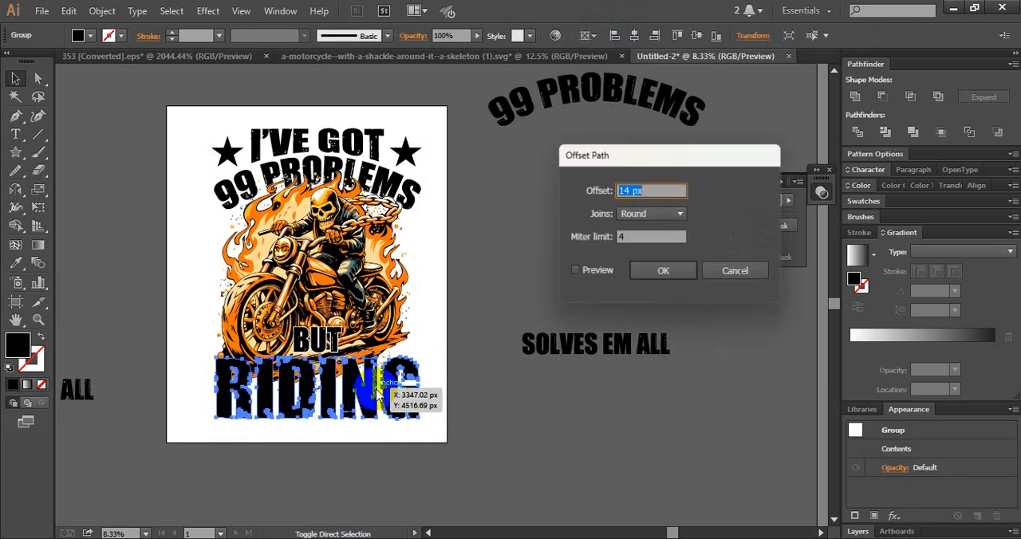
{"action": "left_click", "coordinate": [595, 292]}
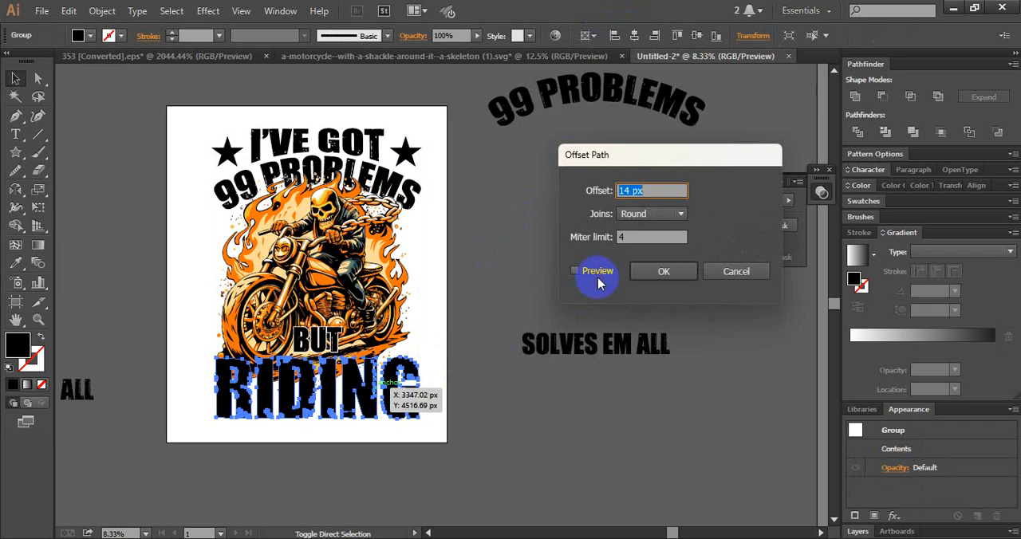
{"action": "left_click", "coordinate": [599, 279]}
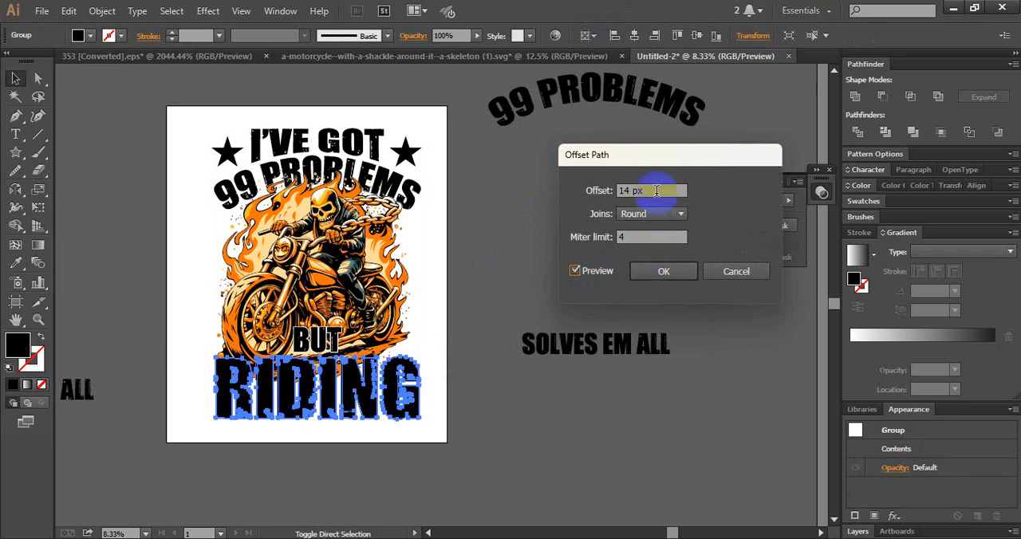
{"action": "left_click_drag", "start_coordinate": [659, 191], "coordinate": [601, 195]}
{"action": "type", "text": "50"}
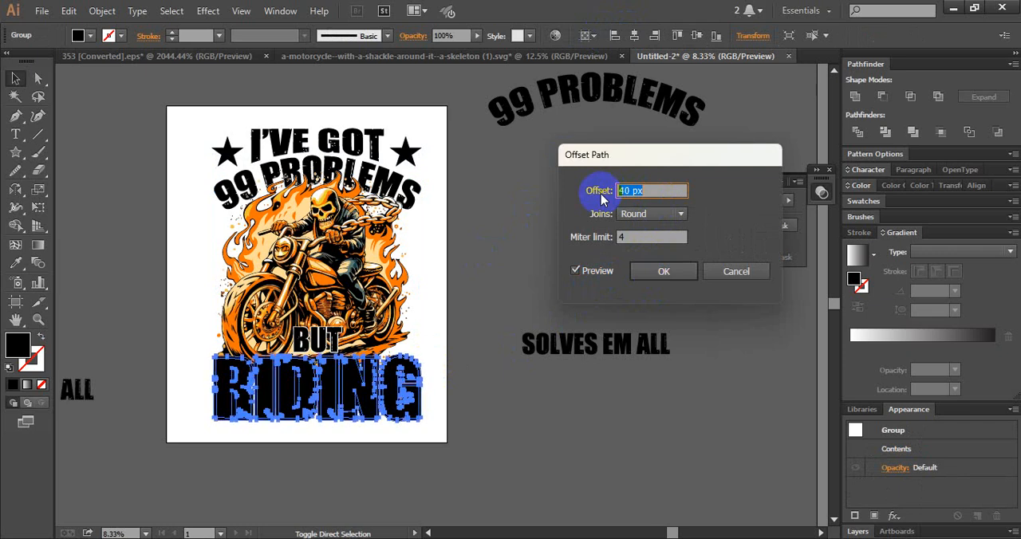
{"action": "left_click", "coordinate": [642, 271]}
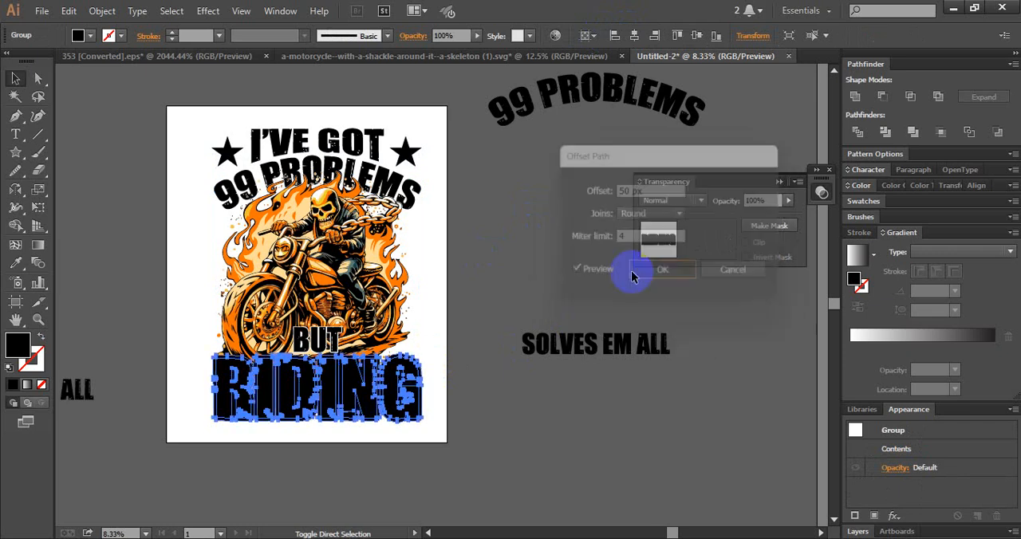
{"action": "left_click", "coordinate": [855, 96]}
{"action": "key", "text": "a"}
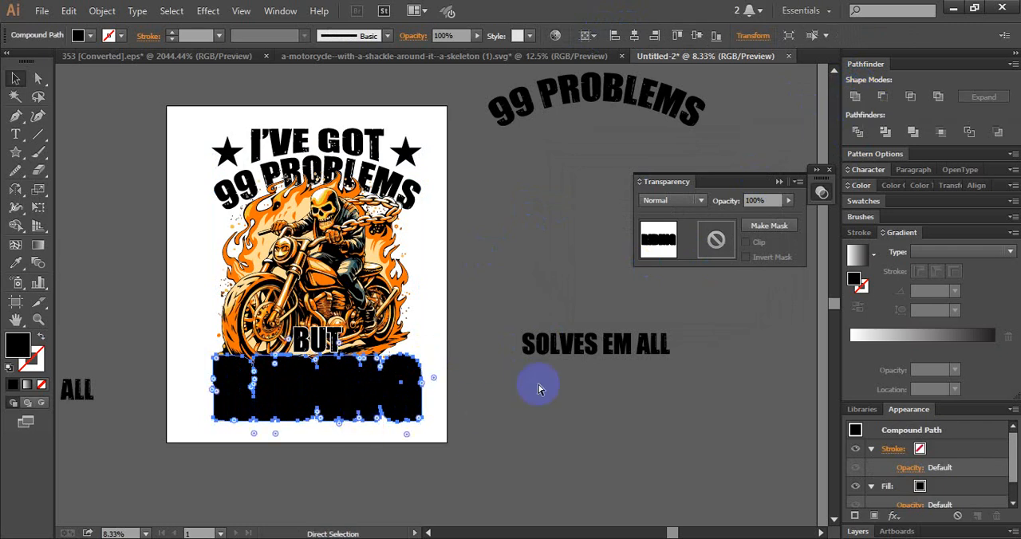
{"action": "key", "text": "v"}
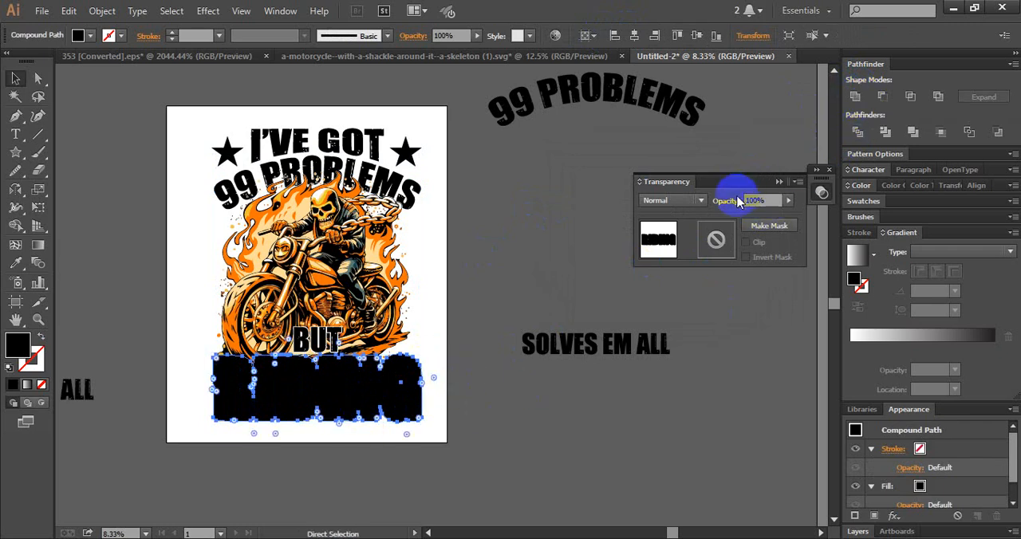
- Move the united RIDING offset shape into the motorcycle's opacity mask, pasted in place
{"action": "key", "text": "ctrl+x"}
{"action": "left_click", "coordinate": [387, 315]}
{"action": "left_click", "coordinate": [717, 246]}
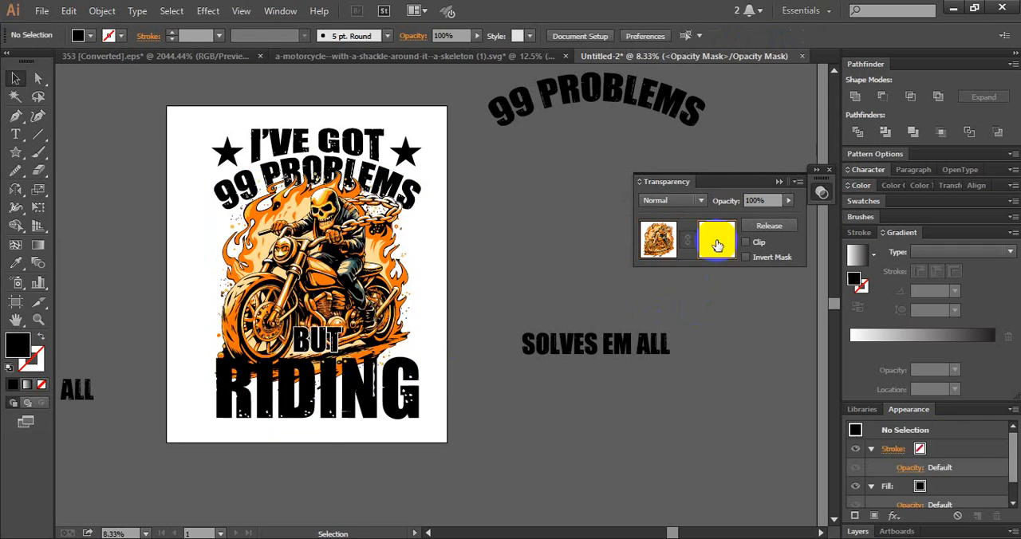
{"action": "key", "text": "ctrl+f"}
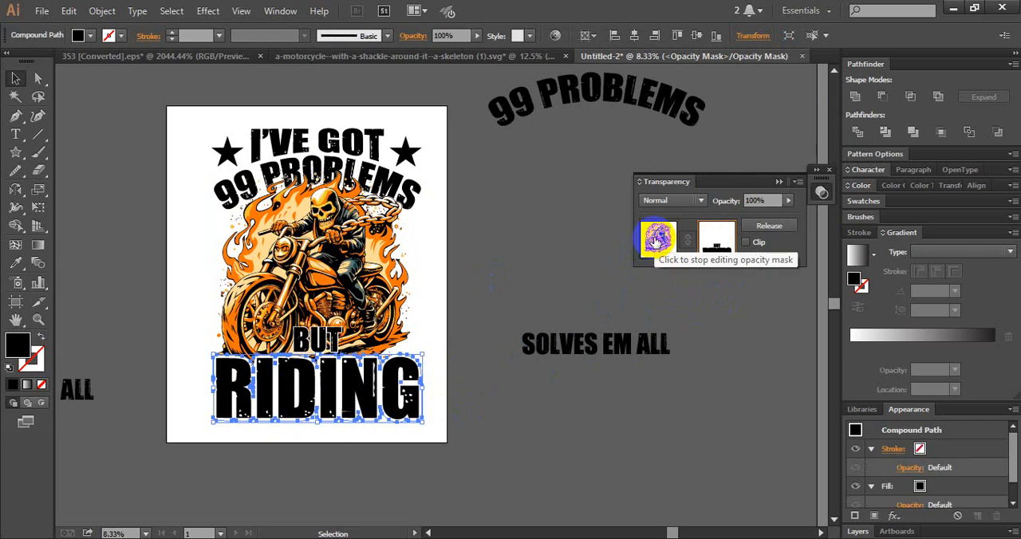
{"action": "left_click", "coordinate": [519, 382]}
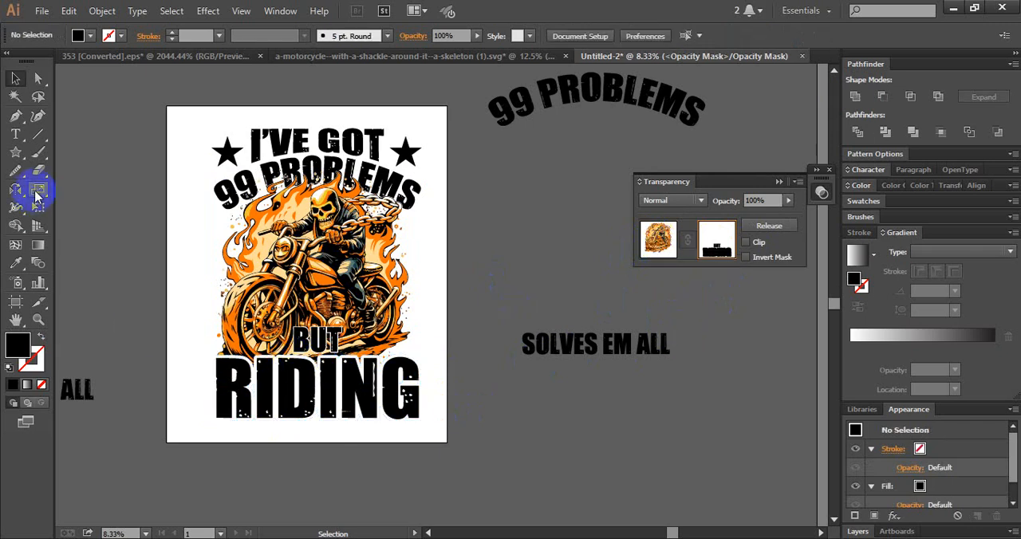
- Hide the leftover motorcycle fragments along RIDING's upper edge with black Pencil shapes in the opacity mask, and stop editing the mask
{"action": "left_click_drag", "start_coordinate": [18, 175], "coordinate": [72, 171]}
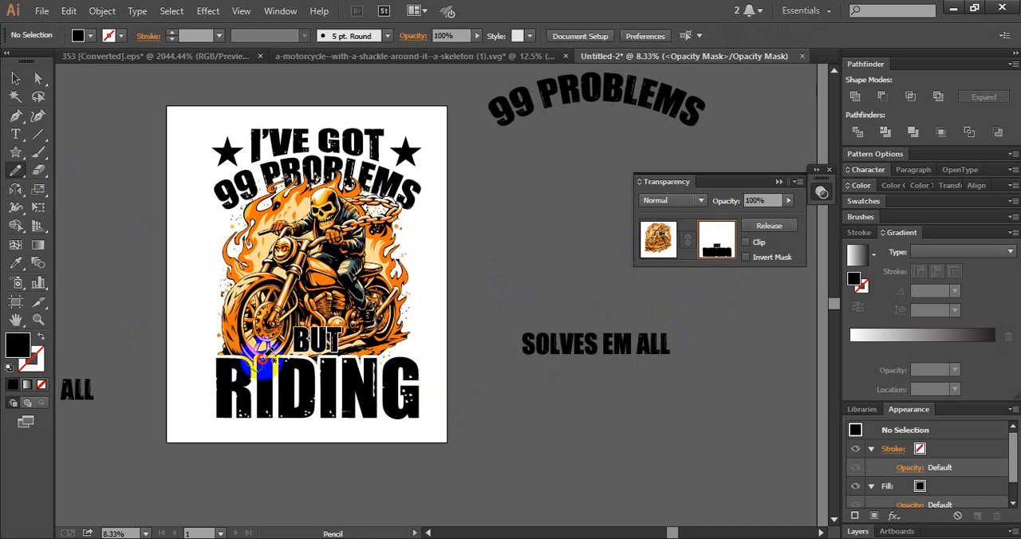
{"action": "left_click_drag", "start_coordinate": [250, 359], "coordinate": [256, 369]}
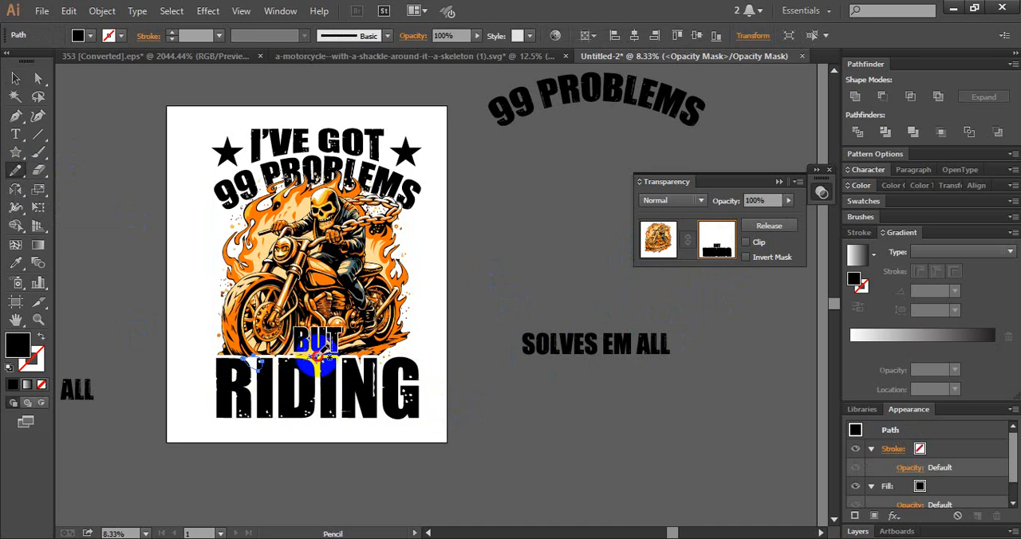
{"action": "left_click_drag", "start_coordinate": [310, 368], "coordinate": [361, 368]}
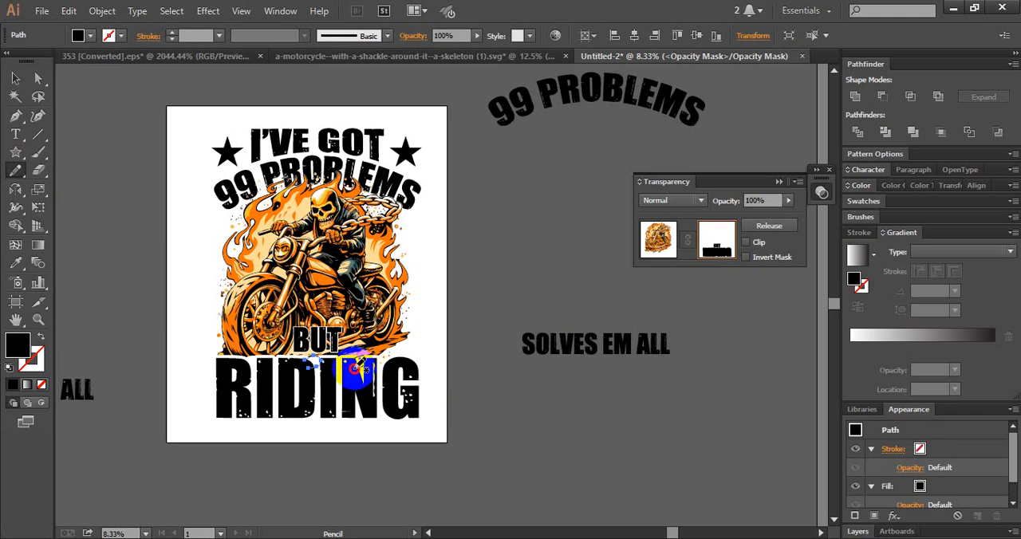
{"action": "left_click_drag", "start_coordinate": [358, 368], "coordinate": [360, 364]}
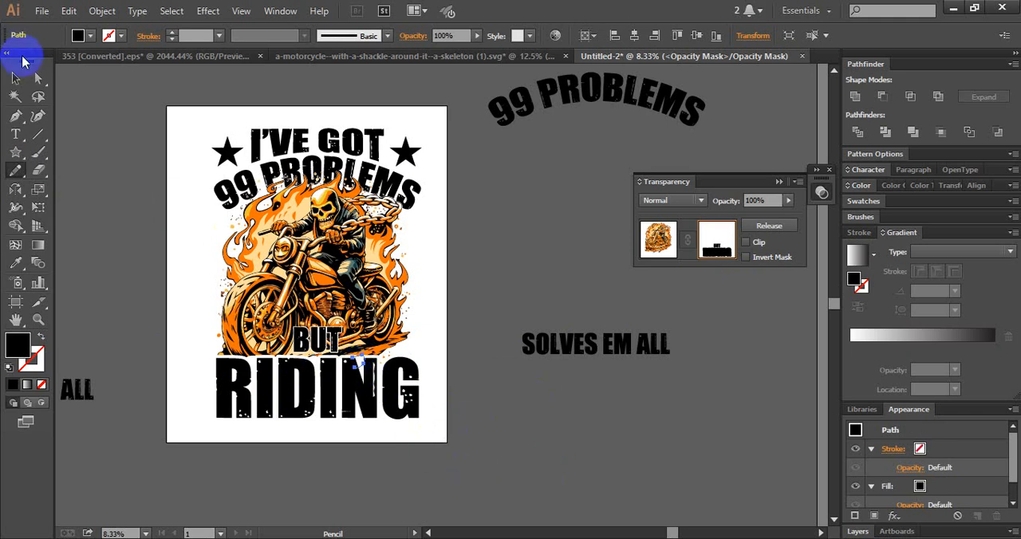
{"action": "left_click", "coordinate": [661, 231]}
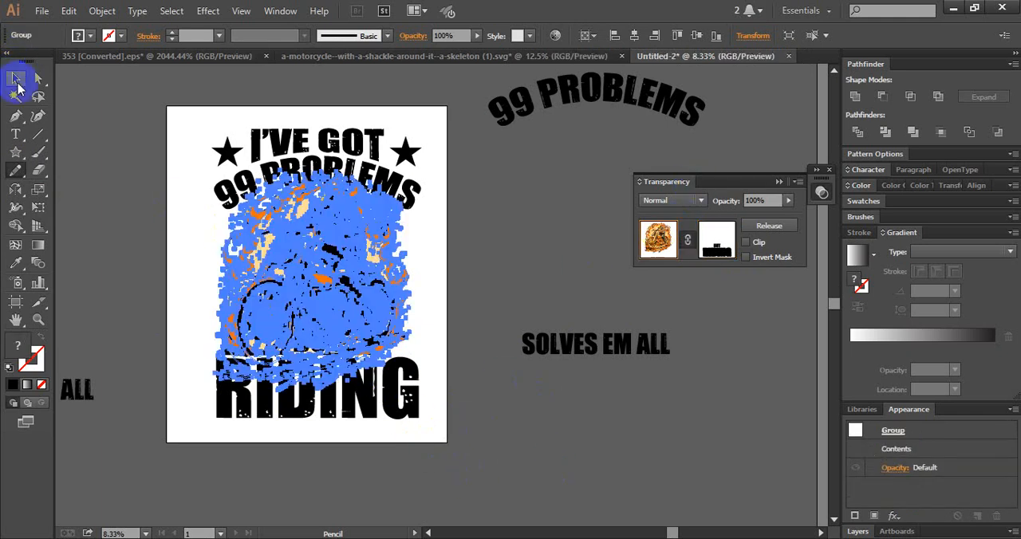
{"action": "left_click", "coordinate": [16, 79]}
{"action": "left_click", "coordinate": [154, 183]}
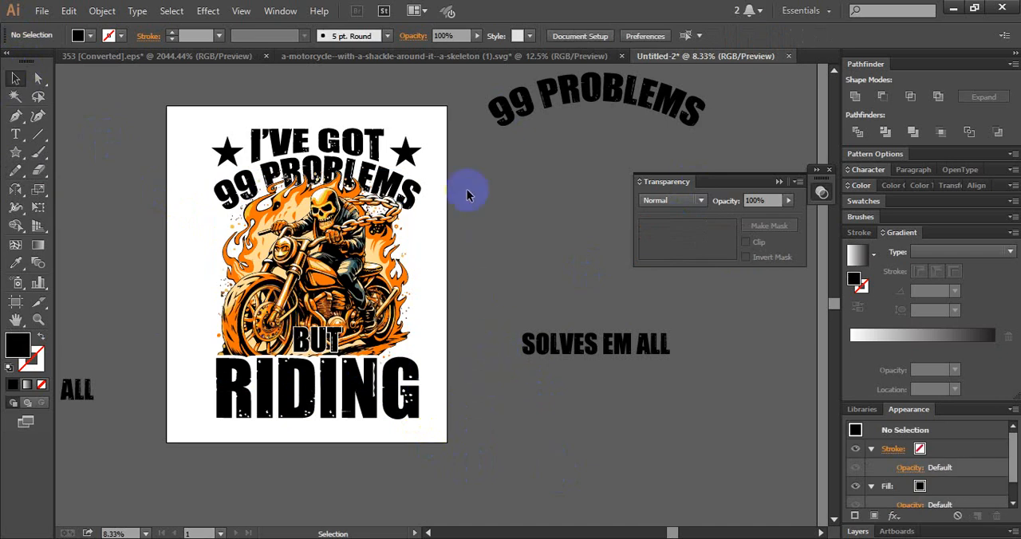
- Scale the whole design down slightly on the artboard and fit SOLVES EM ALL beneath RIDING at the same width
{"action": "left_click_drag", "start_coordinate": [195, 120], "coordinate": [449, 417]}
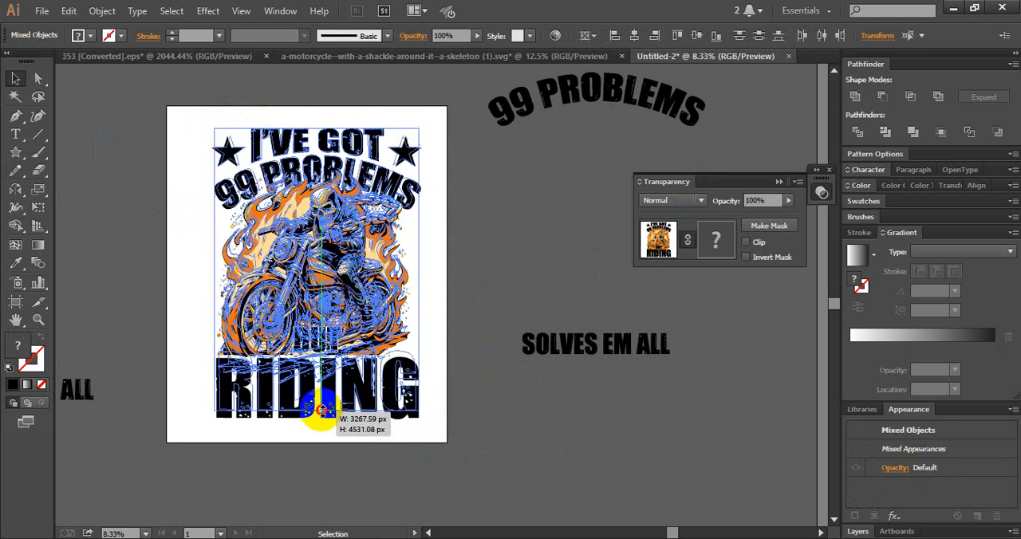
{"action": "left_click", "coordinate": [358, 428]}
{"action": "left_click_drag", "start_coordinate": [578, 356], "coordinate": [264, 413]}
{"action": "left_click_drag", "start_coordinate": [378, 412], "coordinate": [407, 407]}
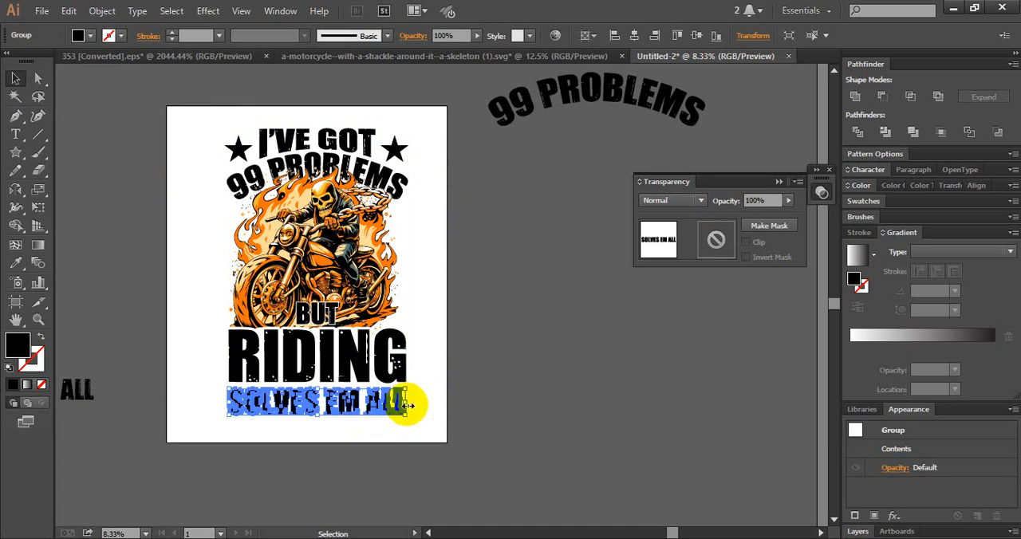
- Apply an Arc Lower warp with a horizontal bend of -22% to the RIDING text
{"action": "left_click", "coordinate": [495, 397]}
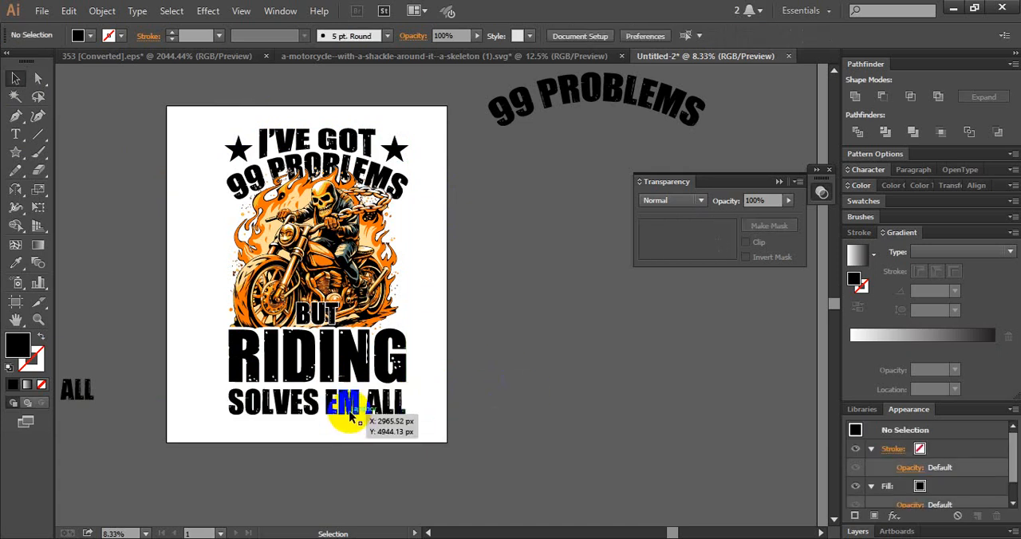
{"action": "left_click", "coordinate": [343, 359]}
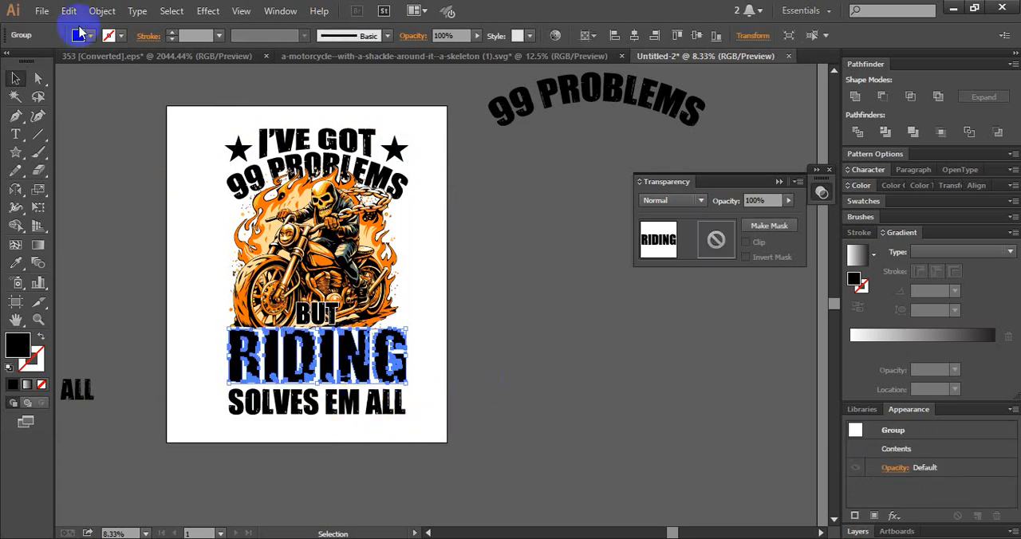
{"action": "left_click", "coordinate": [209, 21]}
{"action": "mouse_move", "coordinate": [269, 204]}
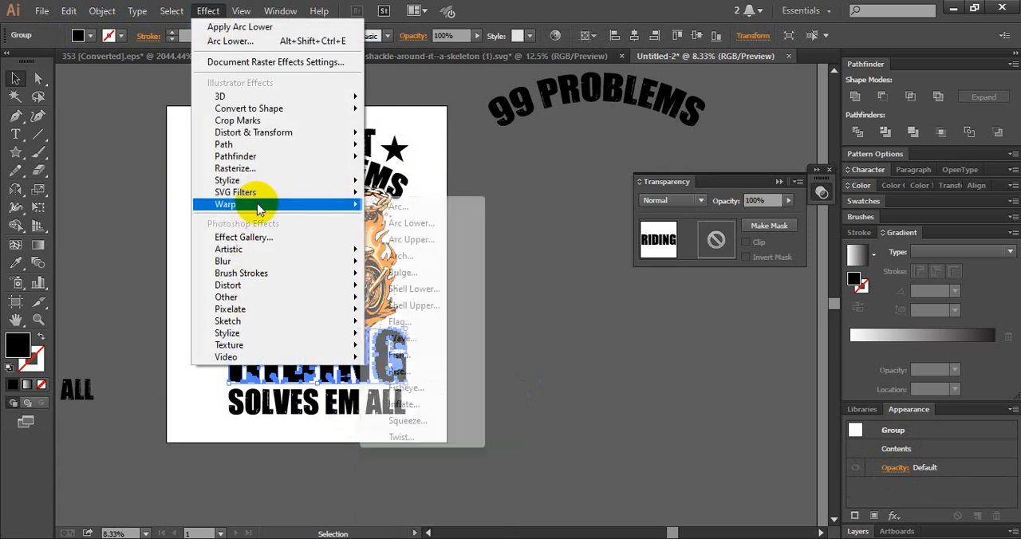
{"action": "left_click", "coordinate": [409, 226]}
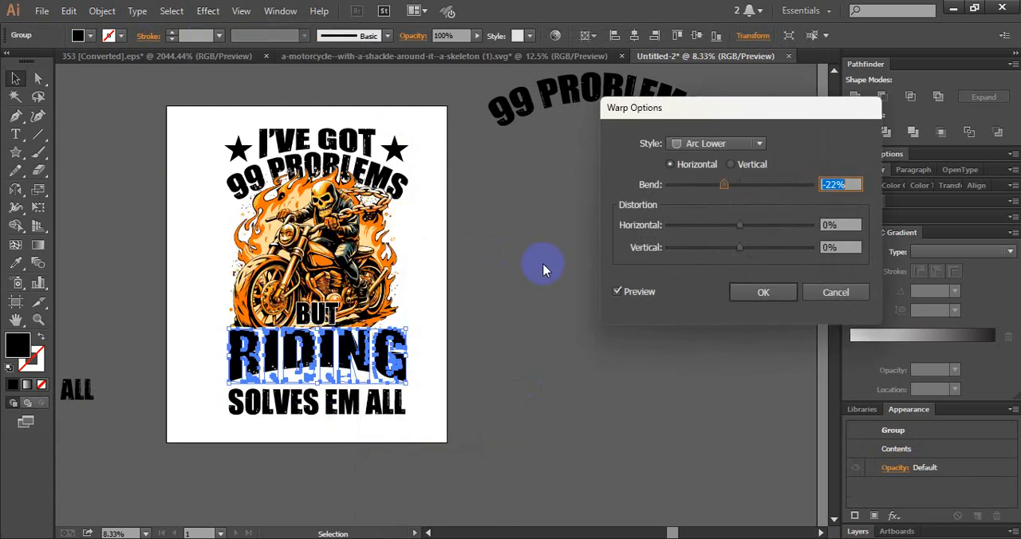
{"action": "left_click", "coordinate": [769, 291]}
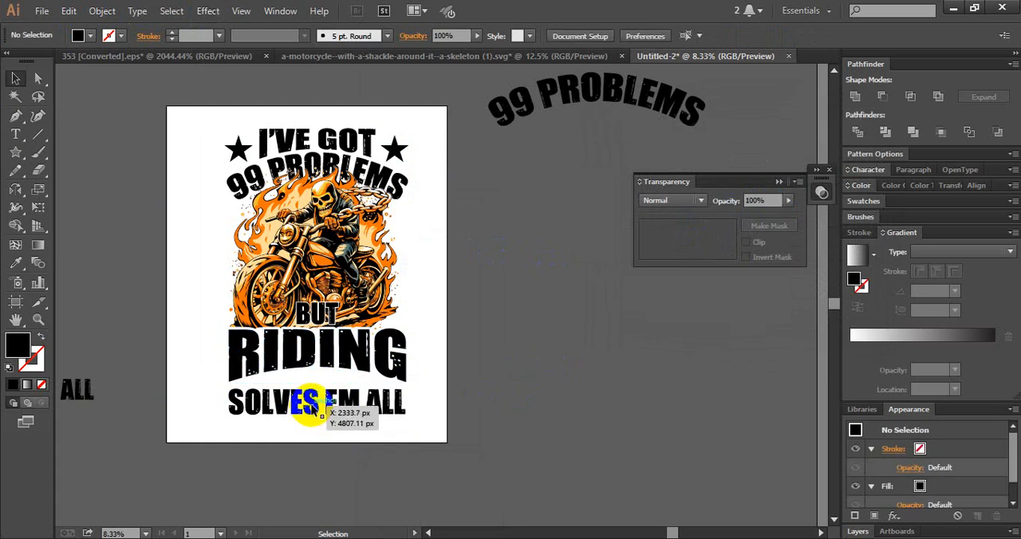
- Warp the SOLVES EM ALL text with a horizontal Arc Upper bend of 21% and expand its appearance
{"action": "left_click", "coordinate": [422, 406]}
{"action": "left_click", "coordinate": [207, 11]}
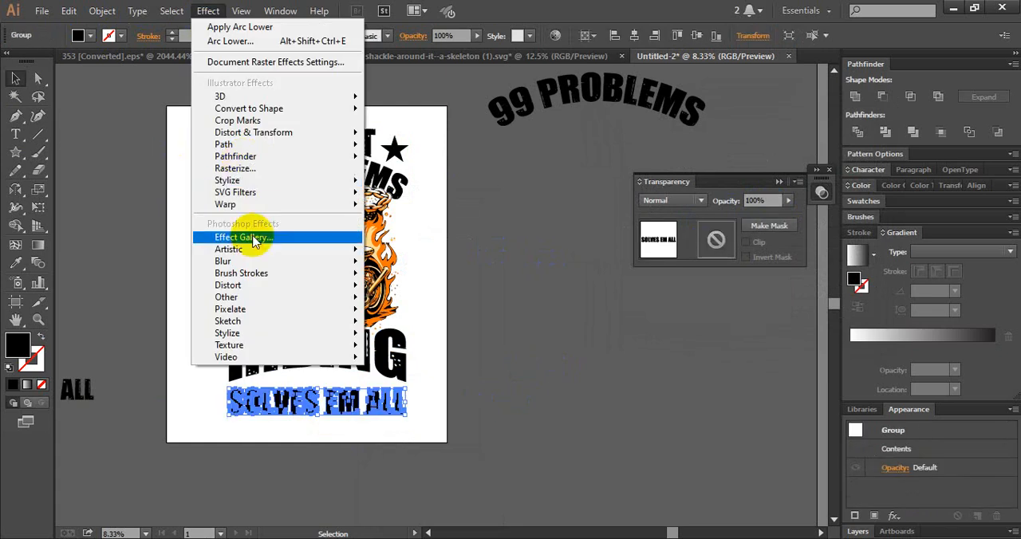
{"action": "mouse_move", "coordinate": [347, 206]}
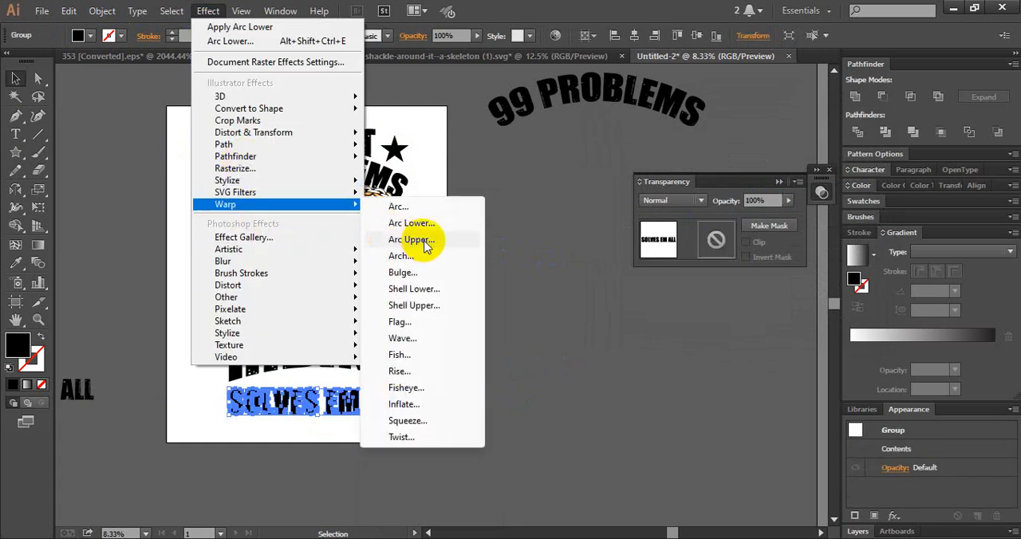
{"action": "left_click", "coordinate": [411, 239]}
{"action": "left_click_drag", "start_coordinate": [713, 198], "coordinate": [757, 188]}
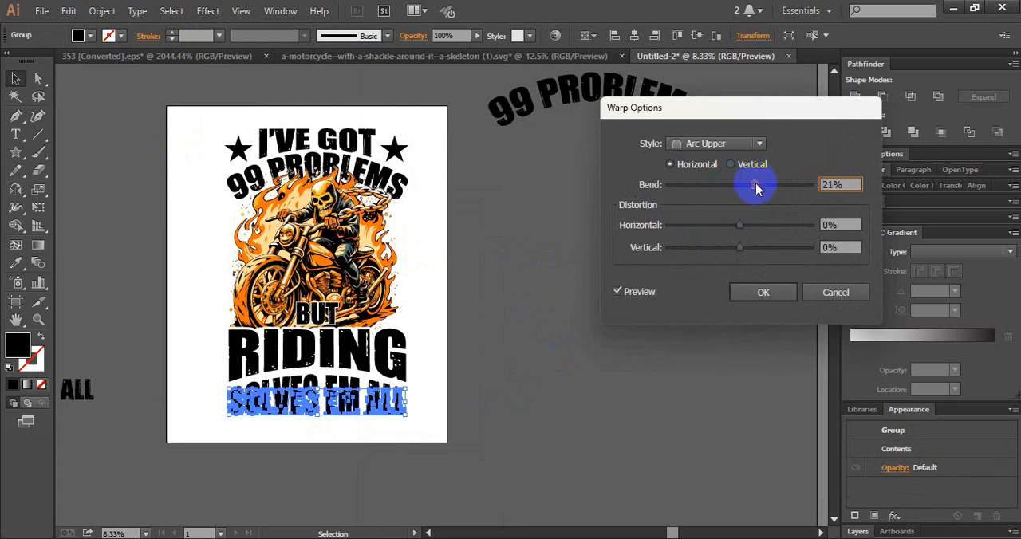
{"action": "left_click", "coordinate": [762, 294]}
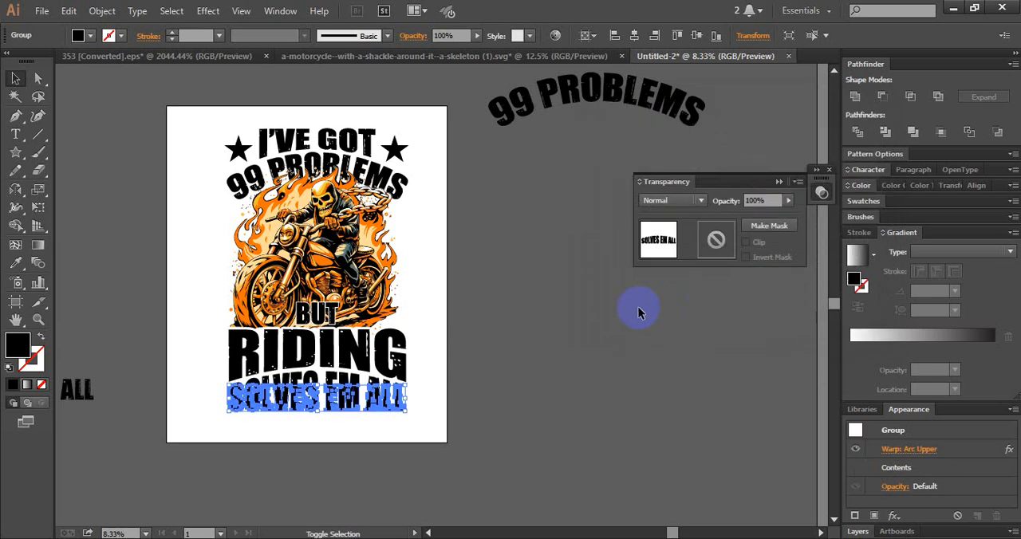
{"action": "left_click", "coordinate": [102, 11]}
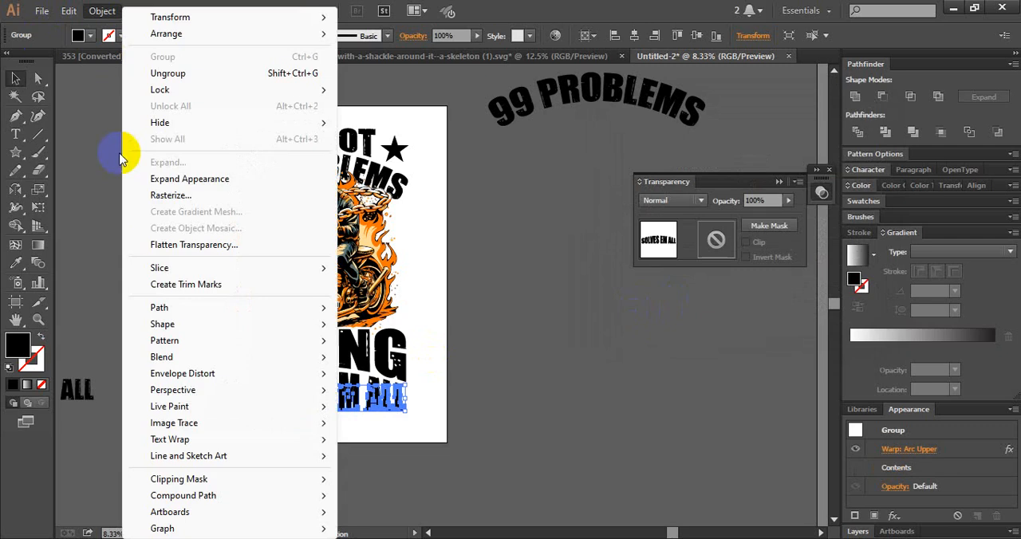
{"action": "left_click", "coordinate": [209, 175]}
{"action": "left_click", "coordinate": [457, 428]}
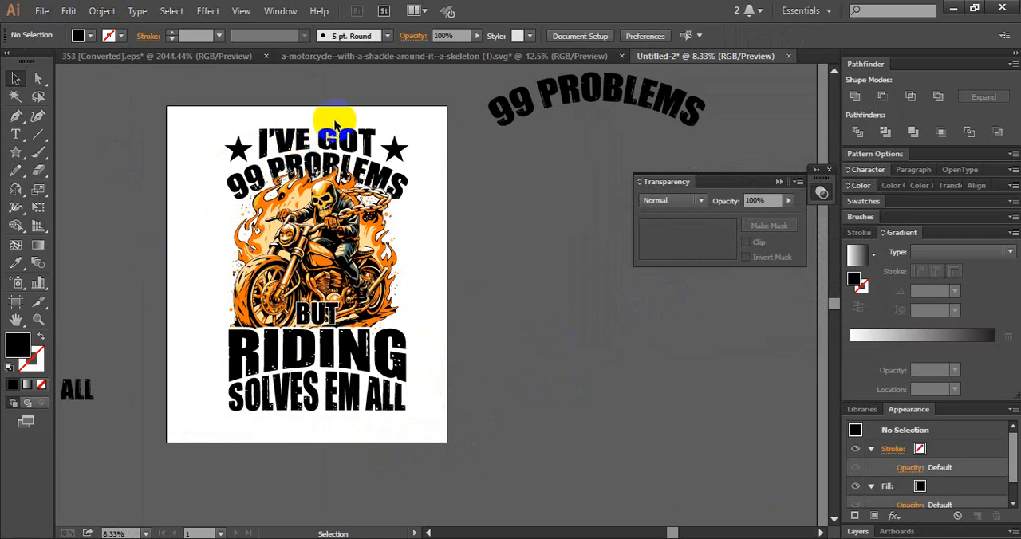
- Expand the appearance of the whole design, including all text, both stars and the motorcycle illustration
{"action": "left_click_drag", "start_coordinate": [207, 117], "coordinate": [428, 431]}
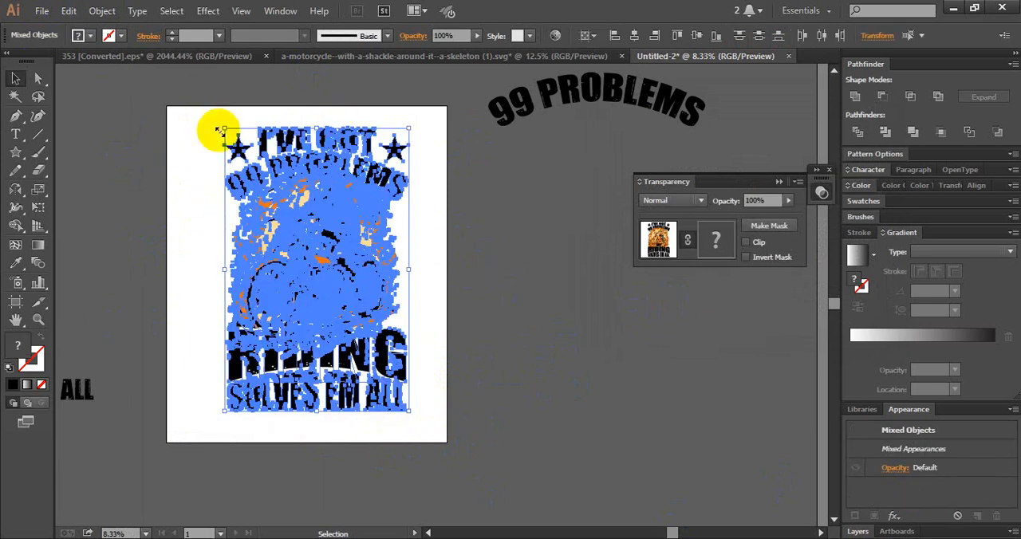
{"action": "left_click", "coordinate": [490, 298]}
{"action": "left_click_drag", "start_coordinate": [205, 120], "coordinate": [418, 393]}
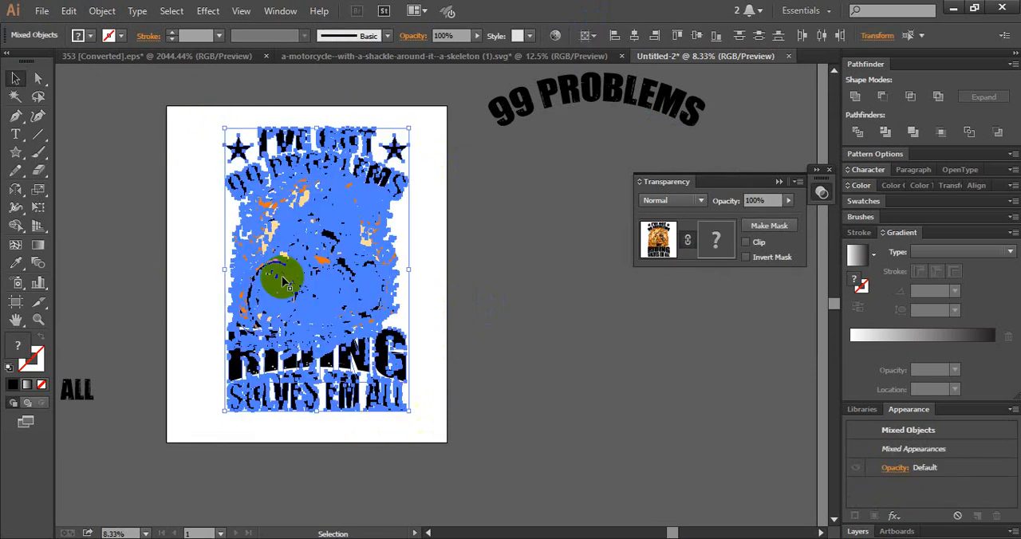
{"action": "left_click", "coordinate": [102, 12]}
{"action": "left_click", "coordinate": [176, 178]}
{"action": "left_click", "coordinate": [483, 311]}
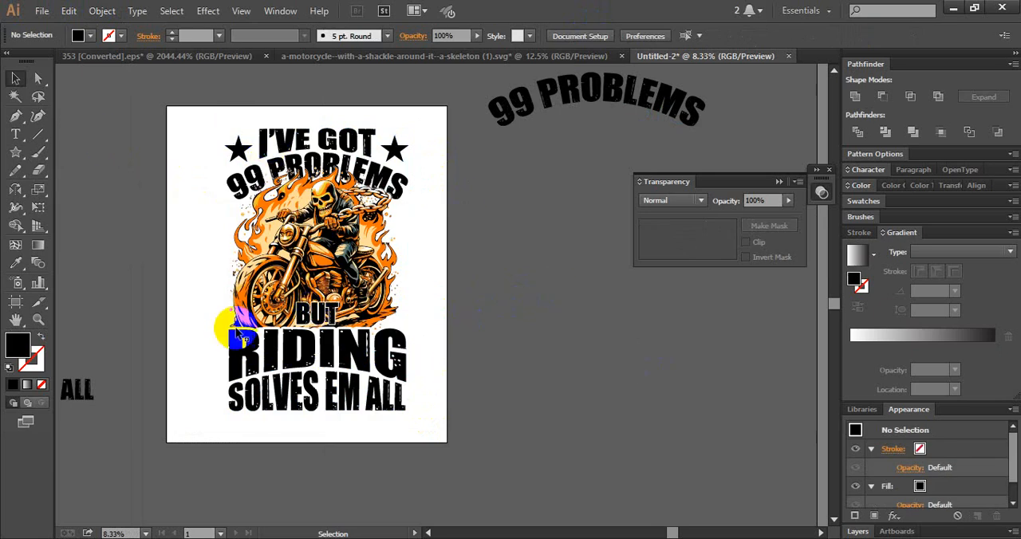
- Recolour I'VE GOT, 99 PROBLEMS and both stars white by sampling the artboard background with the Eyedropper
{"action": "left_click", "coordinate": [14, 154]}
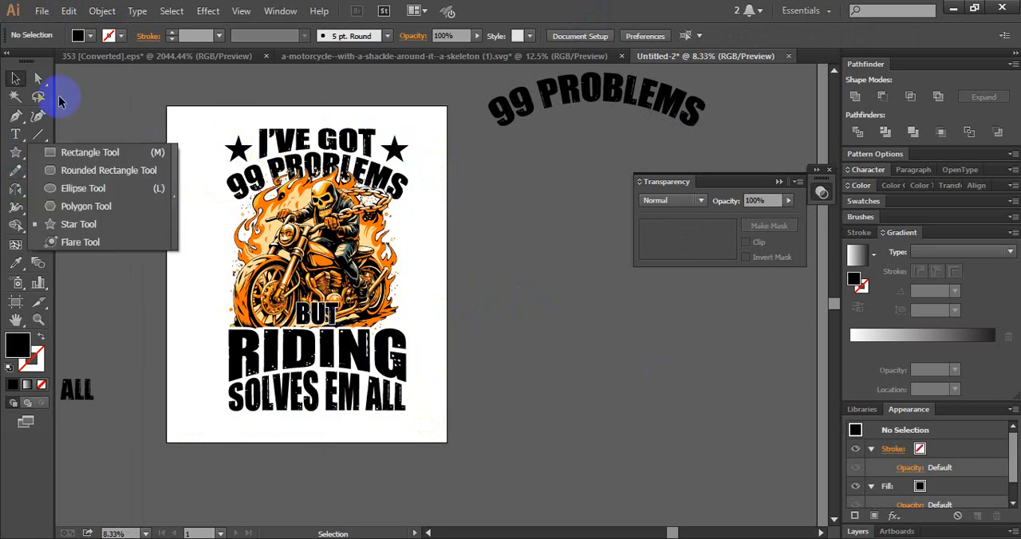
{"action": "left_click_drag", "start_coordinate": [209, 118], "coordinate": [307, 157]}
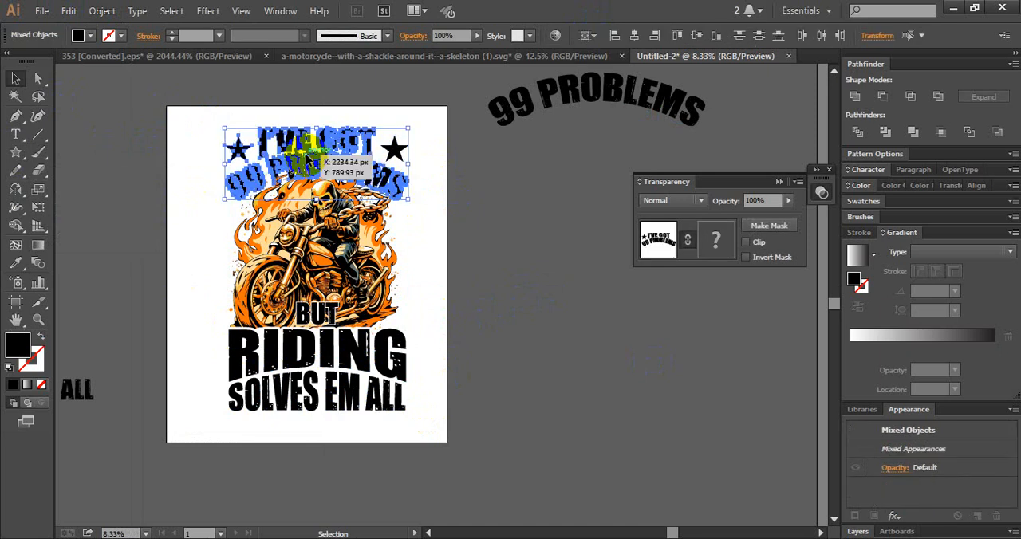
{"action": "left_click", "coordinate": [15, 263]}
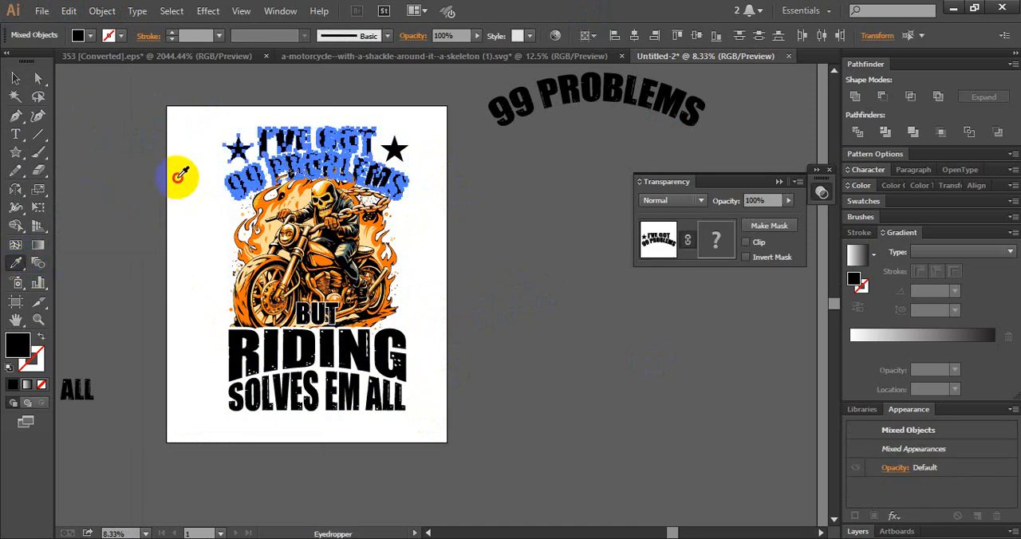
{"action": "left_click", "coordinate": [178, 174]}
{"action": "left_click", "coordinate": [16, 77]}
{"action": "left_click", "coordinate": [394, 147]}
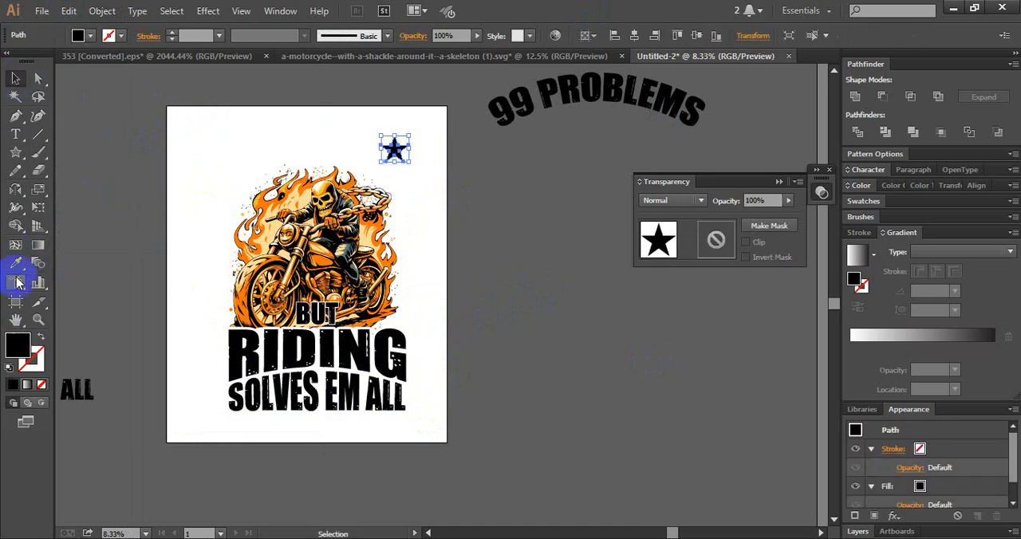
{"action": "left_click", "coordinate": [15, 264]}
{"action": "left_click", "coordinate": [178, 210]}
{"action": "left_click", "coordinate": [15, 78]}
- Recolour BUT, RIDING and SOLVES EM ALL white by sampling the artboard background with the Eyedropper
{"action": "left_click", "coordinate": [362, 405]}
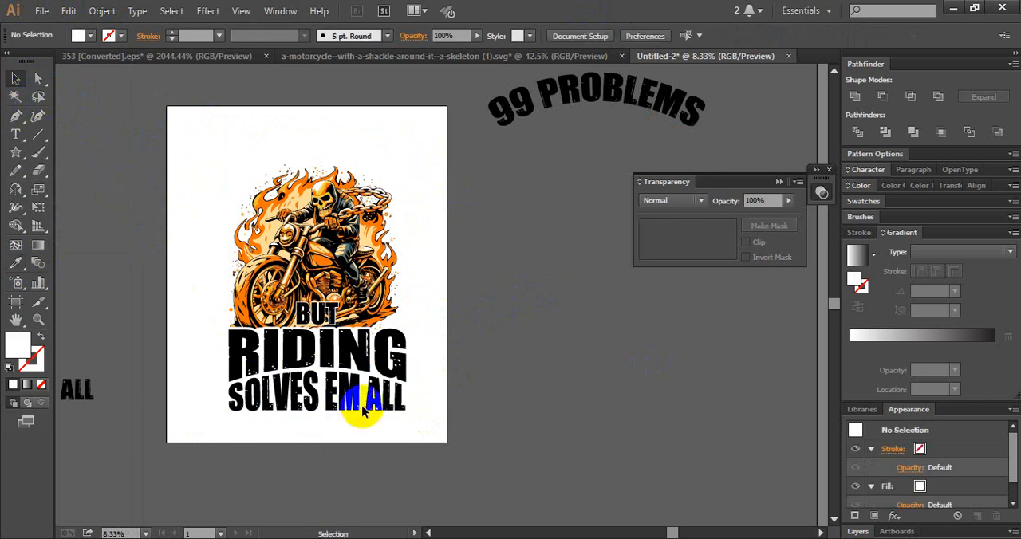
{"action": "left_click_drag", "start_coordinate": [331, 389], "coordinate": [383, 343]}
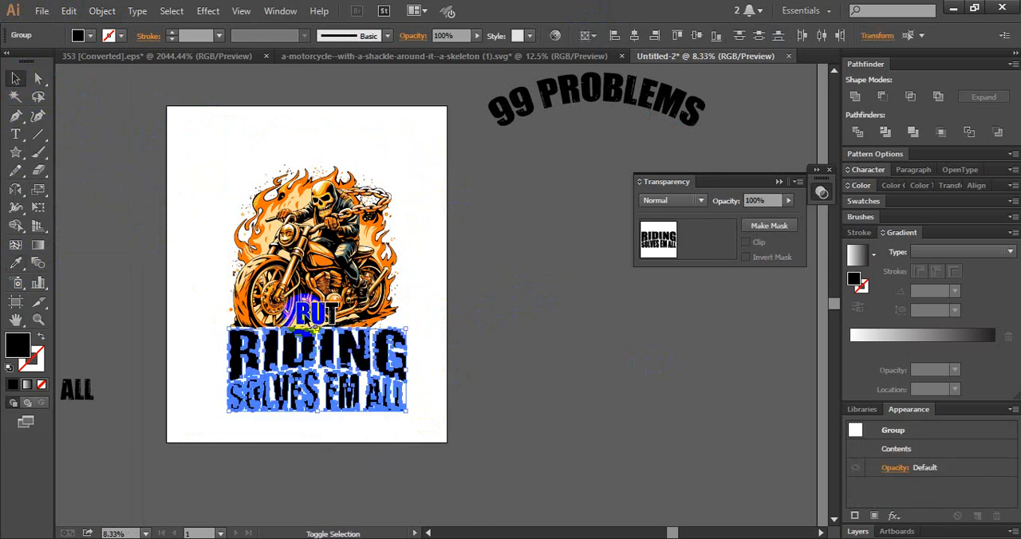
{"action": "left_click", "coordinate": [312, 319], "text": "shift"}
{"action": "left_click", "coordinate": [38, 283]}
{"action": "left_click", "coordinate": [185, 275]}
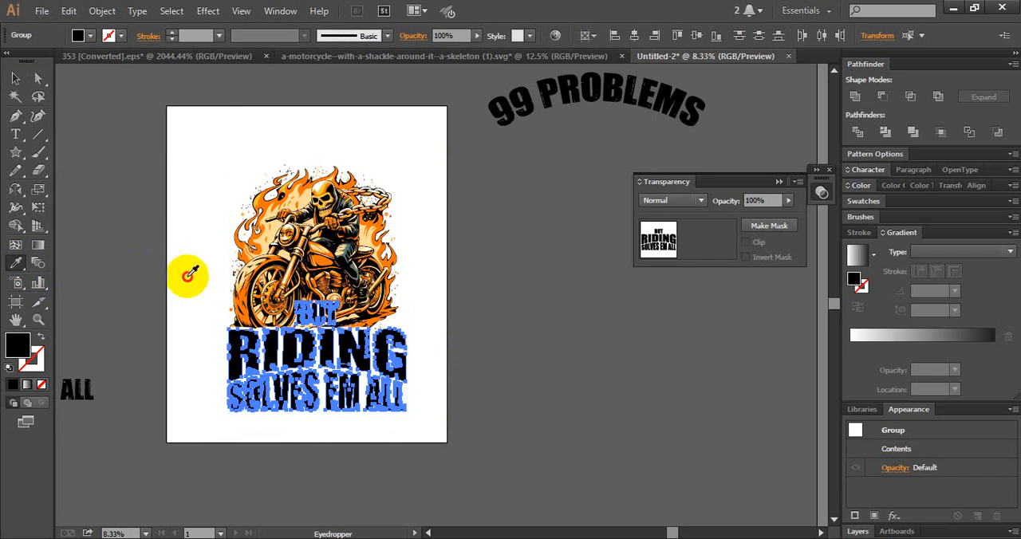
{"action": "left_click", "coordinate": [15, 77]}
{"action": "left_click", "coordinate": [142, 118]}
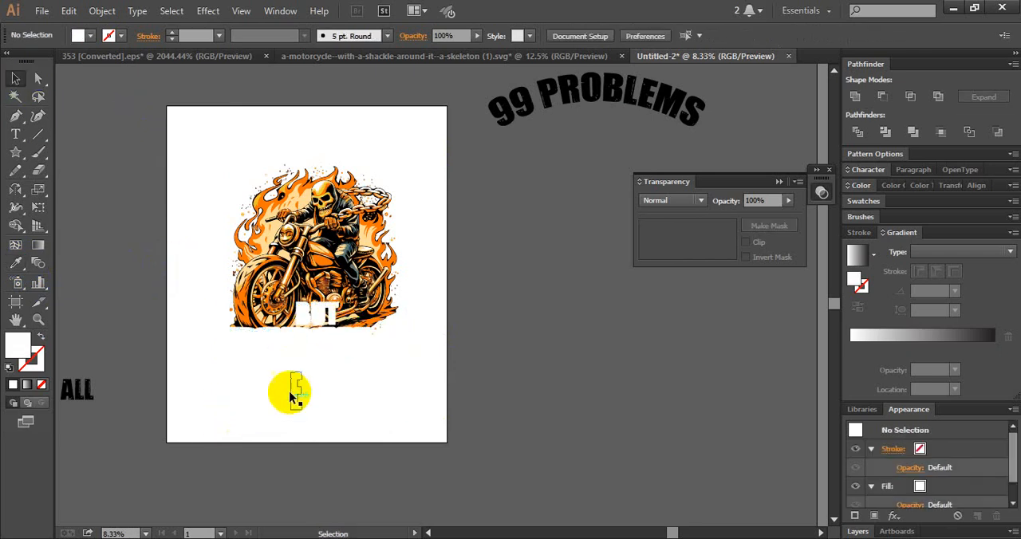
- Draw a rectangle covering the entire artboard and fill it with black
{"action": "left_click_drag", "start_coordinate": [15, 152], "coordinate": [56, 148]}
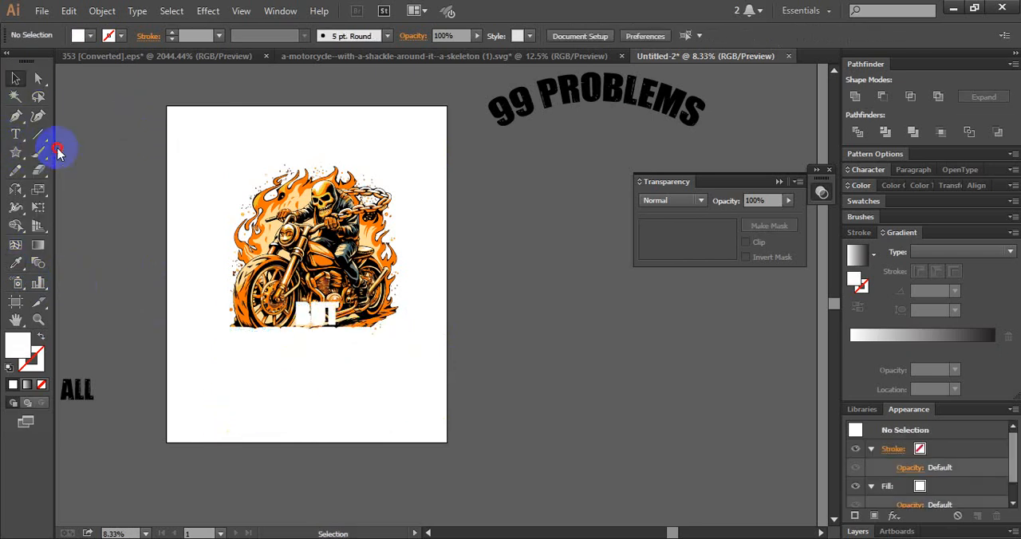
{"action": "left_click_drag", "start_coordinate": [166, 106], "coordinate": [446, 442]}
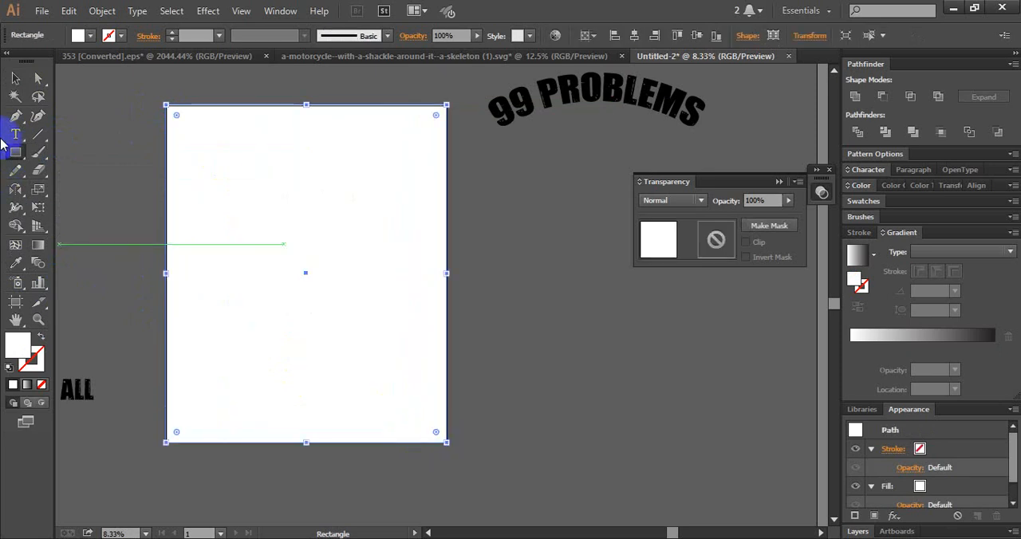
{"action": "double_click", "coordinate": [19, 344]}
{"action": "left_click", "coordinate": [415, 515]}
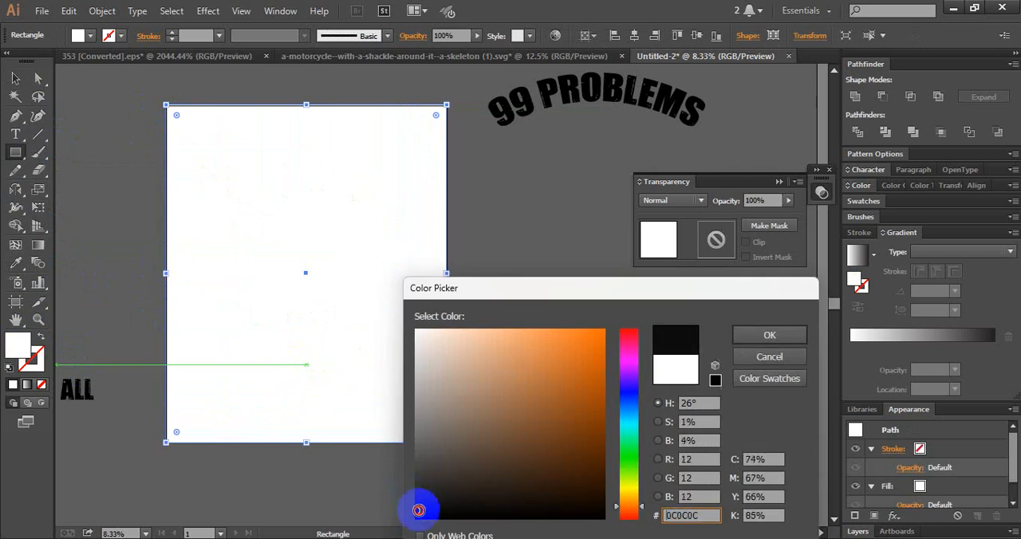
{"action": "left_click", "coordinate": [766, 328]}
- Send the black rectangle to the back, behind all the artwork
{"action": "left_click", "coordinate": [15, 79]}
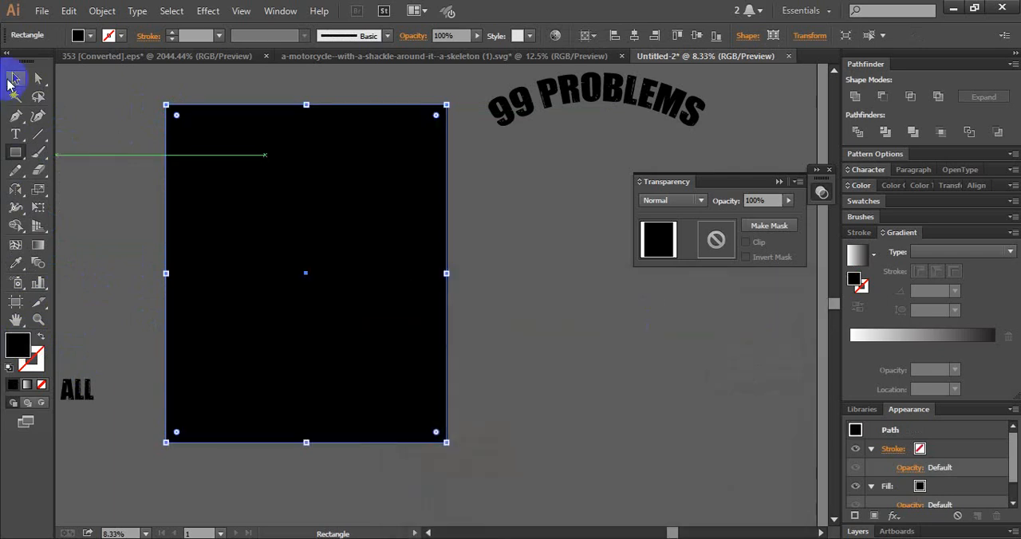
{"action": "left_click", "coordinate": [375, 343]}
{"action": "key", "text": "ctrl+shift+["}
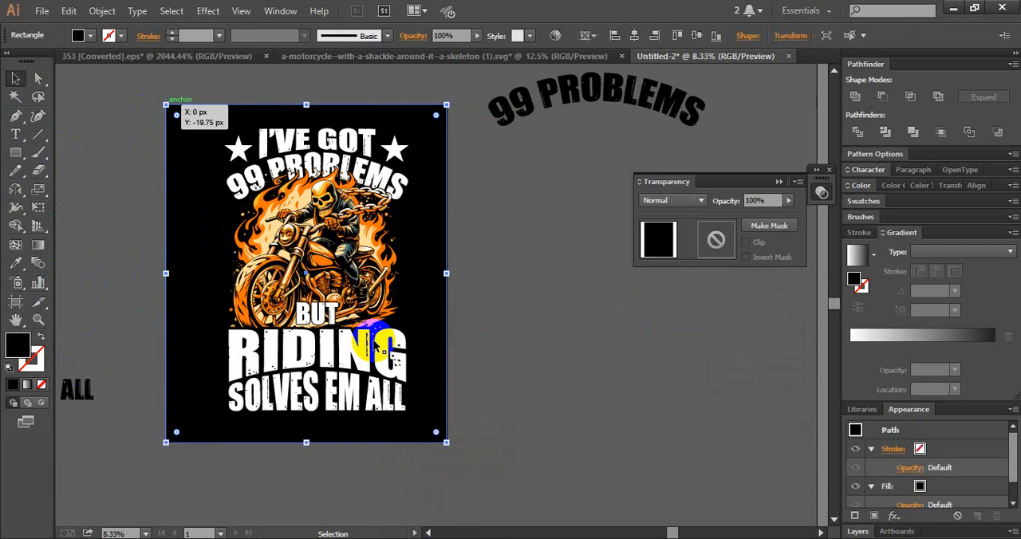
{"action": "left_click", "coordinate": [209, 220]}
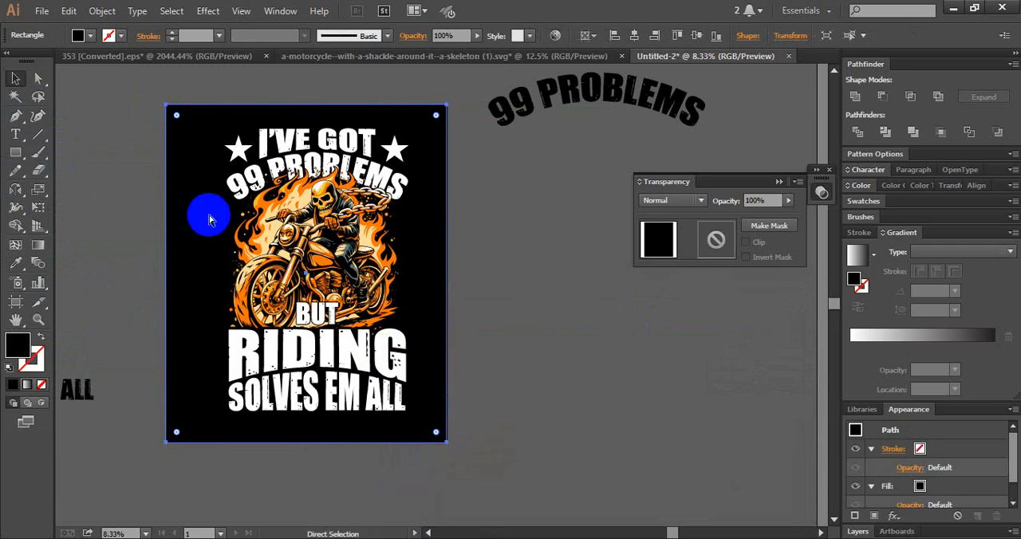
{"action": "left_click", "coordinate": [488, 318]}
- Shift the whole design slightly to the left to centre it on the black background
{"action": "left_click_drag", "start_coordinate": [563, 288], "coordinate": [581, 310]}
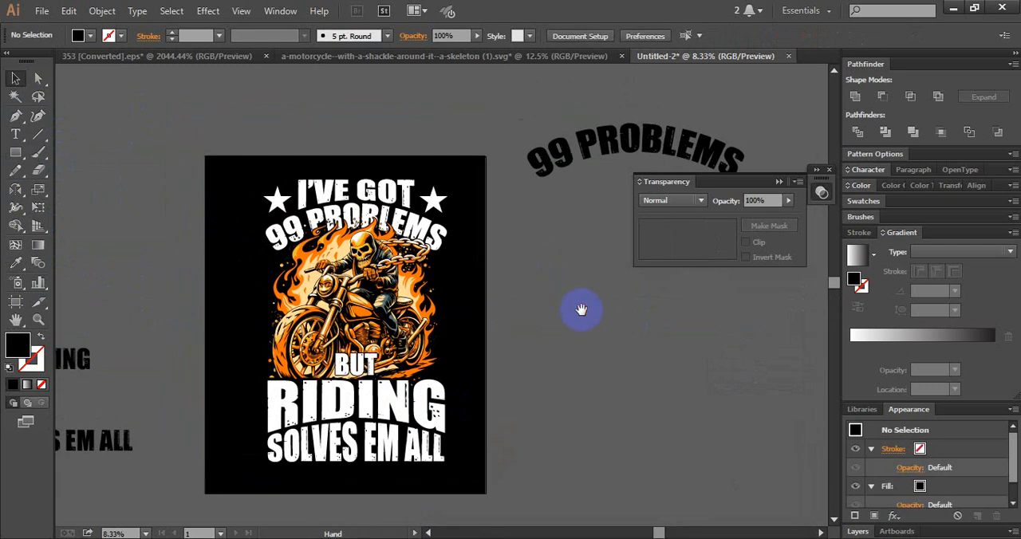
{"action": "left_click_drag", "start_coordinate": [220, 173], "coordinate": [455, 474]}
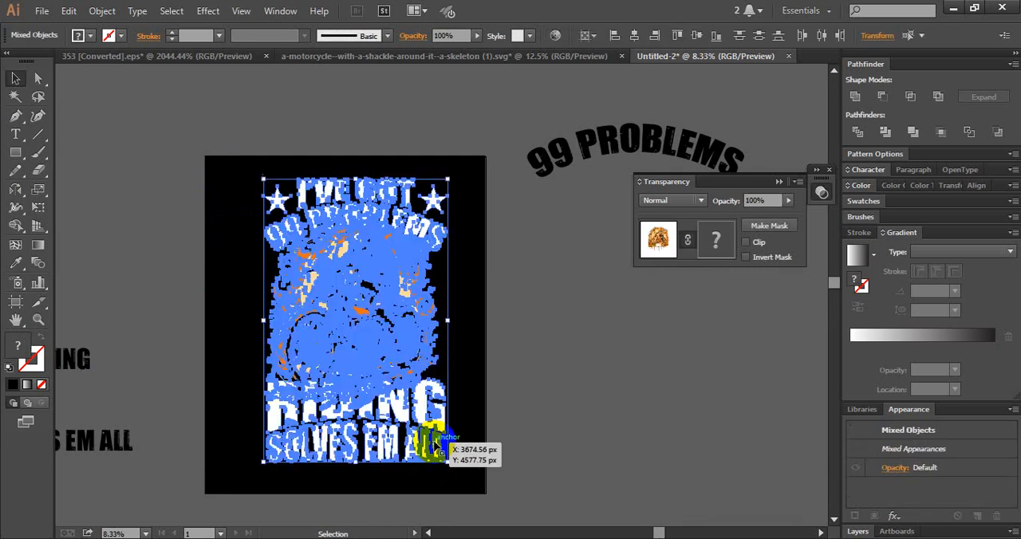
{"action": "left_click_drag", "start_coordinate": [426, 423], "coordinate": [418, 424]}
{"action": "left_click", "coordinate": [512, 375]}
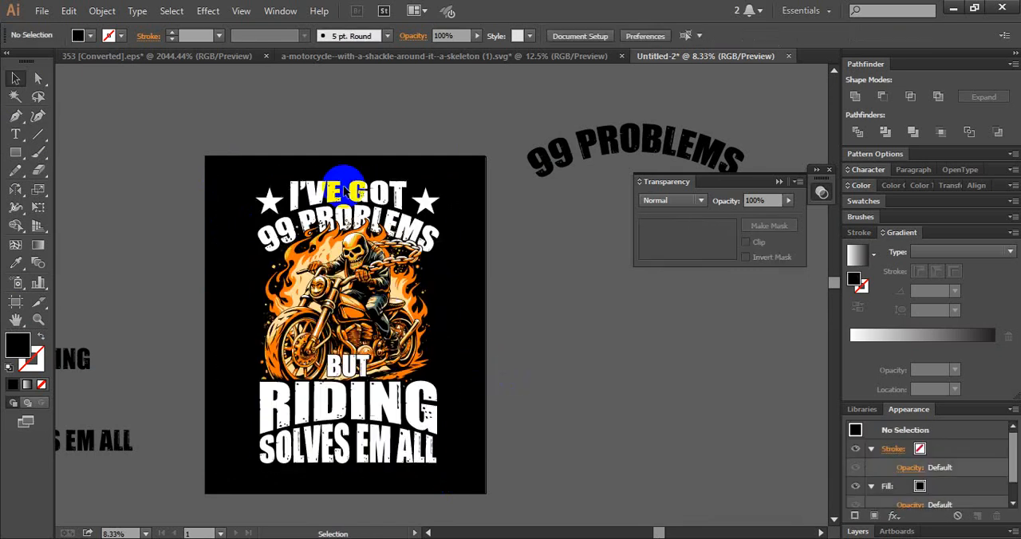
- Recolour I'VE GOT and both stars orange by sampling the motorcycle's orange with the Eyedropper
{"action": "left_click", "coordinate": [264, 207]}
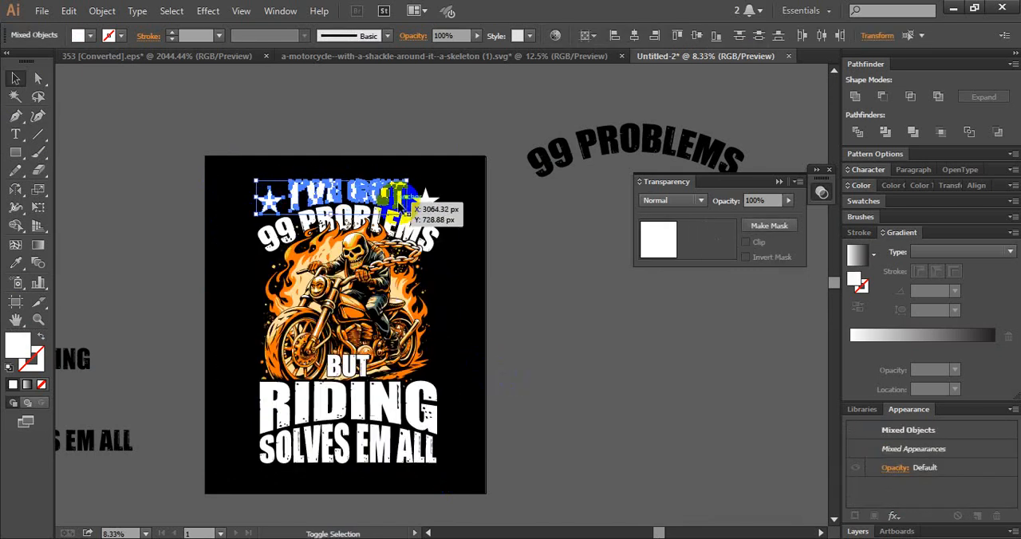
{"action": "left_click", "coordinate": [426, 202], "text": "shift"}
{"action": "left_click", "coordinate": [18, 262]}
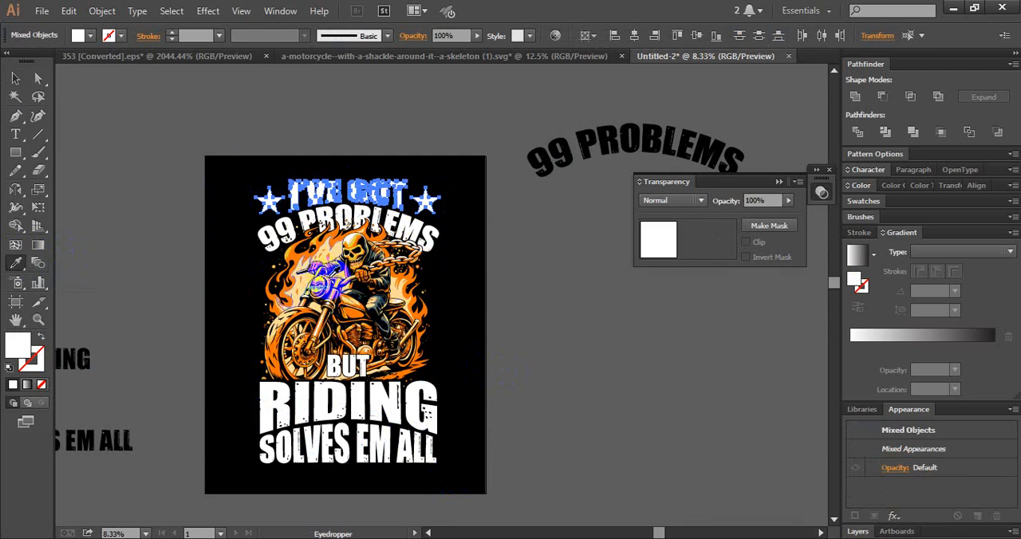
{"action": "left_click", "coordinate": [357, 311]}
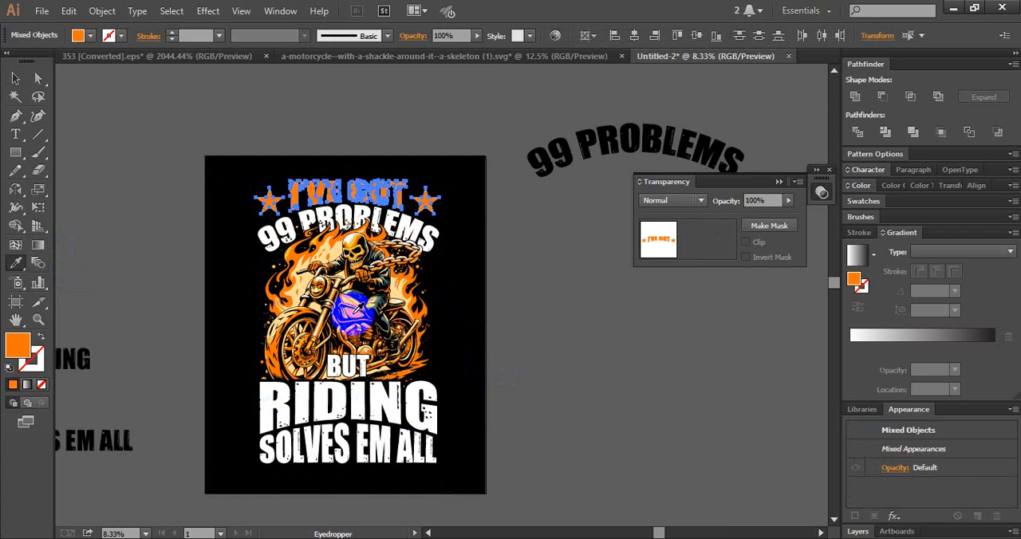
{"action": "key", "text": "v"}
- Recolour 99 PROBLEMS cream and BUT orange by sampling the motorcycle artwork's flames with the Eyedropper
{"action": "left_click", "coordinate": [437, 238]}
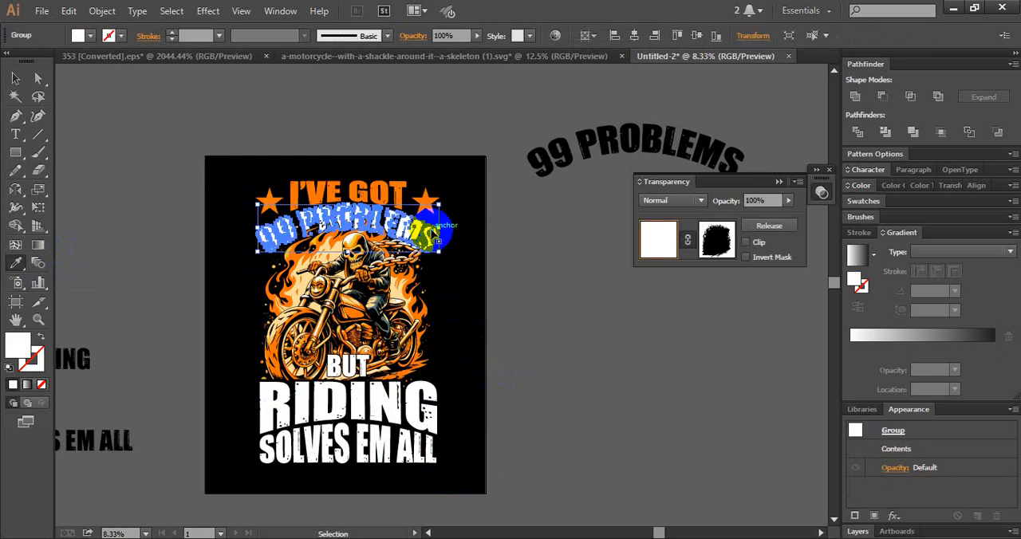
{"action": "key", "text": "i"}
{"action": "left_click", "coordinate": [339, 248]}
{"action": "key", "text": "v"}
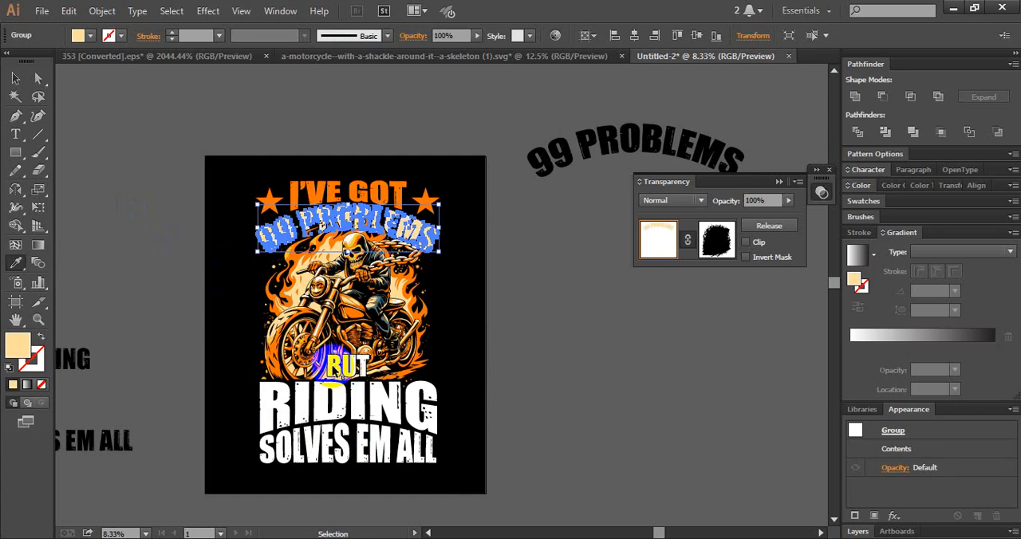
{"action": "left_click", "coordinate": [333, 368], "text": "ctrl"}
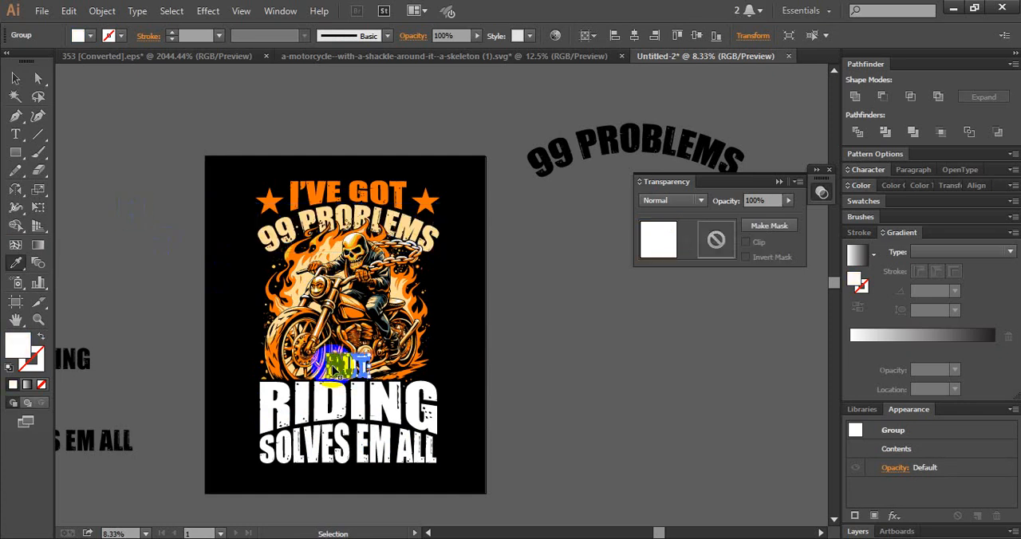
{"action": "left_click", "coordinate": [412, 291]}
- Recolour RIDING cream to match 99 PROBLEMS and SOLVES EM ALL orange to match BUT, then clear the selection
{"action": "left_click", "coordinate": [383, 398], "text": "ctrl"}
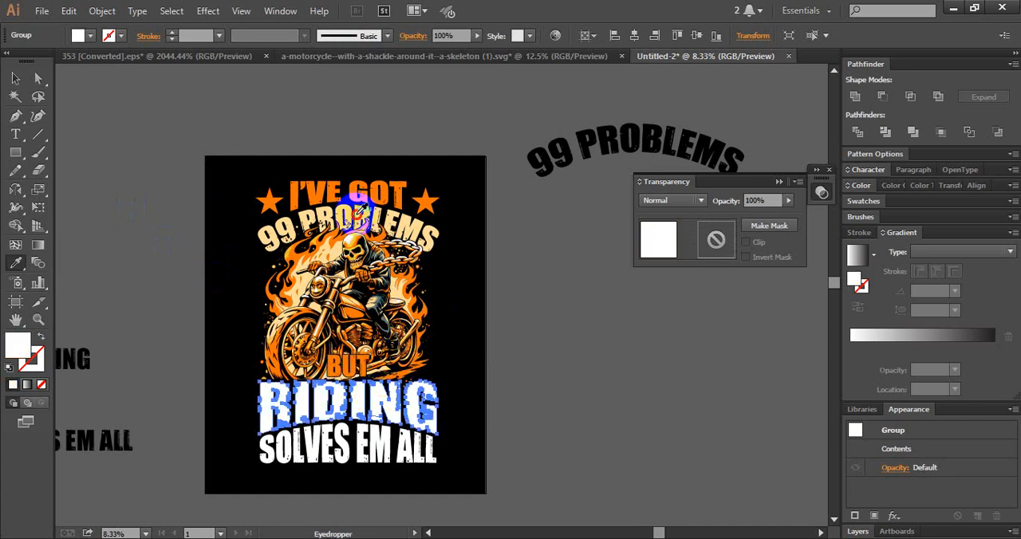
{"action": "left_click", "coordinate": [359, 209]}
{"action": "left_click", "coordinate": [373, 459], "text": "ctrl"}
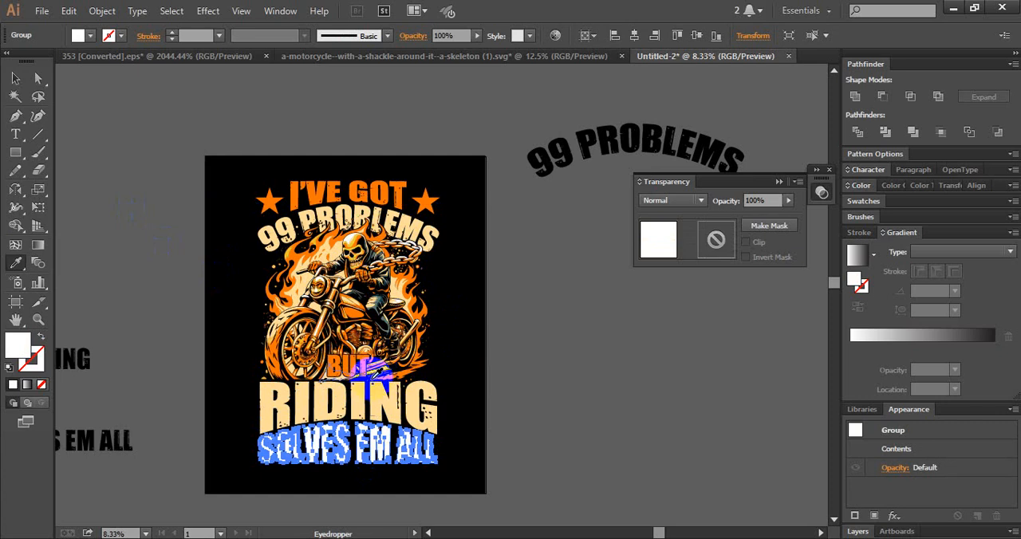
{"action": "left_click", "coordinate": [362, 356]}
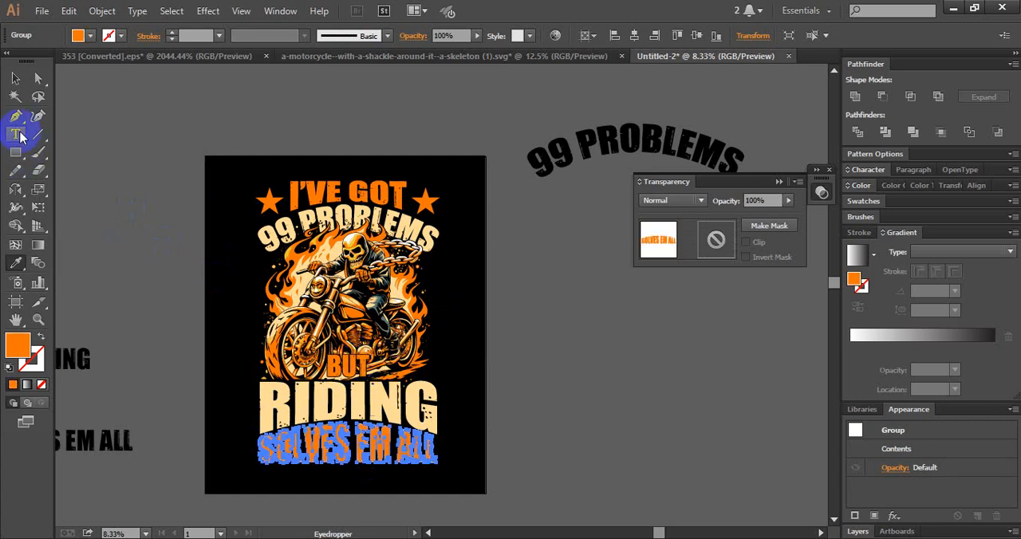
{"action": "left_click", "coordinate": [15, 79]}
{"action": "left_click", "coordinate": [301, 362]}
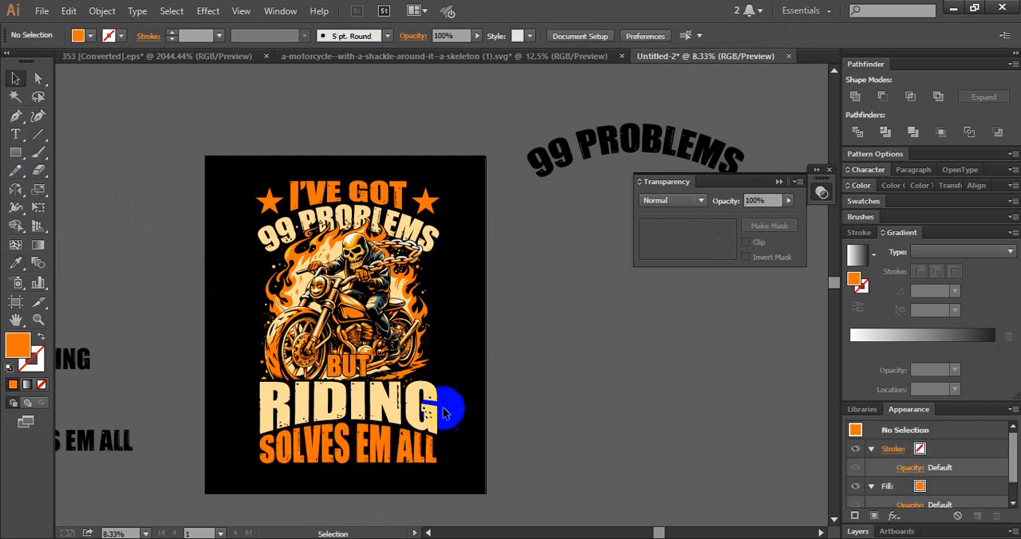
- Recolour BUT cream by sampling the 99 PROBLEMS lettering with the Eyedropper
{"action": "left_click", "coordinate": [355, 364]}
{"action": "left_click", "coordinate": [20, 267]}
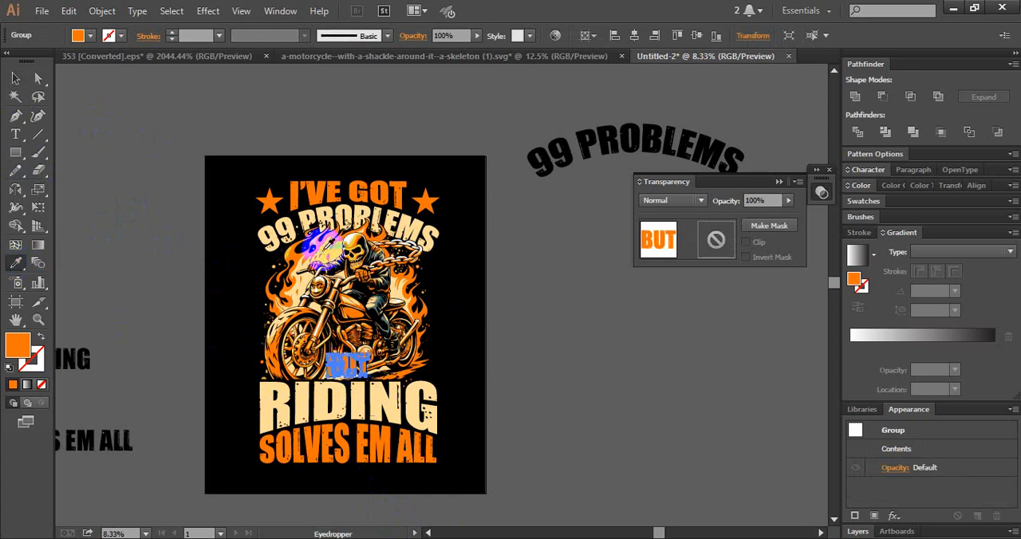
{"action": "left_click", "coordinate": [275, 223]}
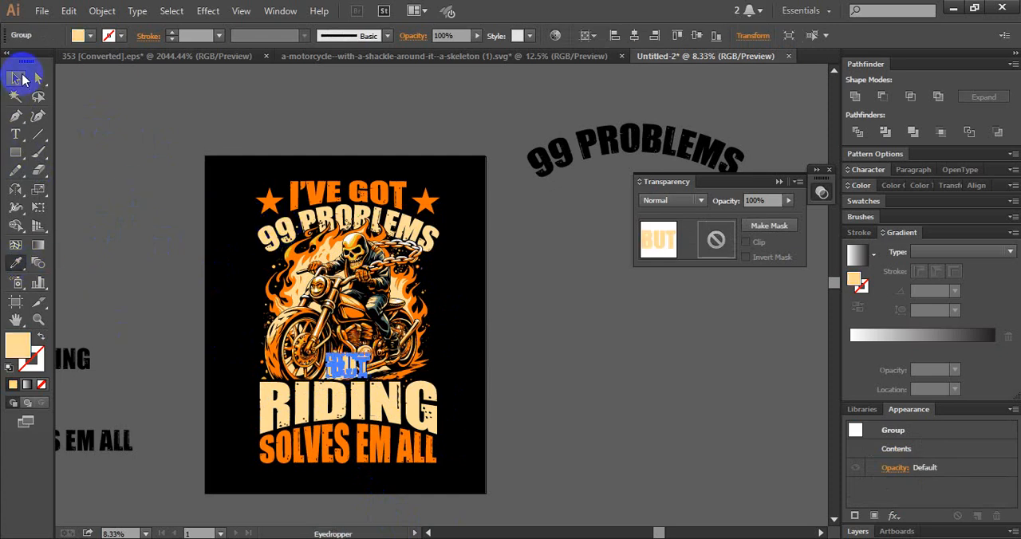
{"action": "left_click", "coordinate": [108, 141]}
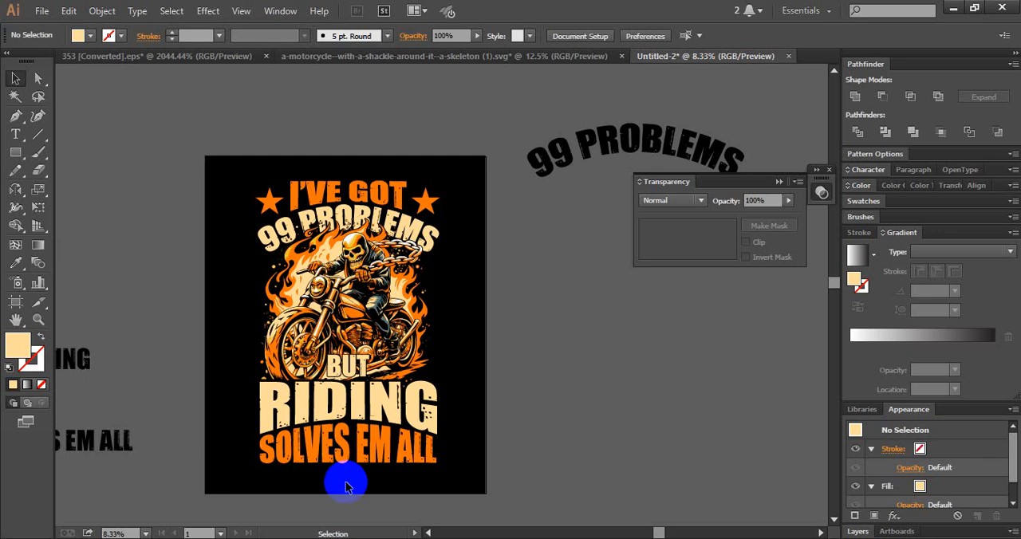
- Swap the colours of the two bottom lines, making RIDING orange and SOLVES EM ALL cream with the Eyedropper
{"action": "left_click", "coordinate": [343, 416]}
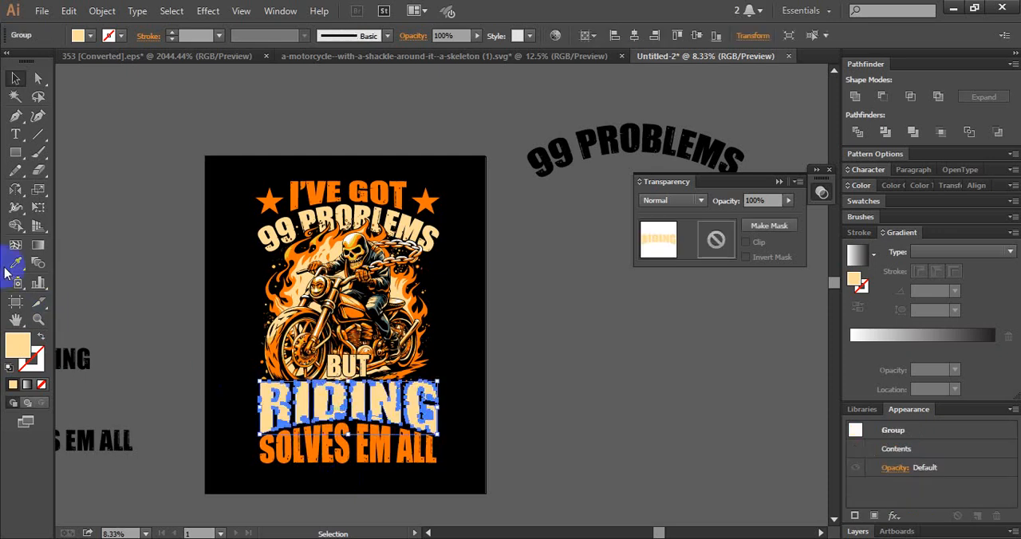
{"action": "left_click", "coordinate": [15, 264]}
{"action": "left_click", "coordinate": [277, 444]}
{"action": "left_click", "coordinate": [282, 450], "text": "ctrl"}
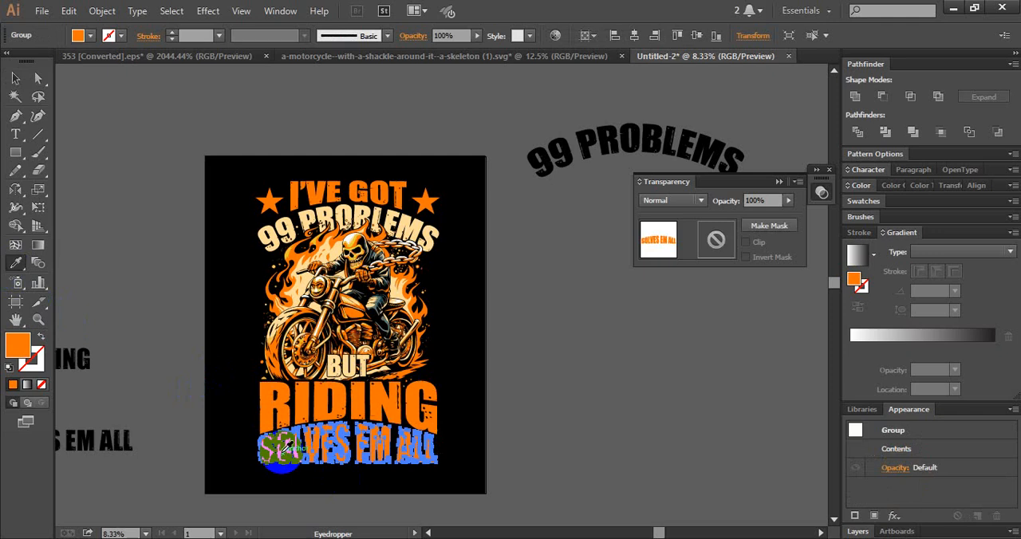
{"action": "left_click", "coordinate": [335, 358]}
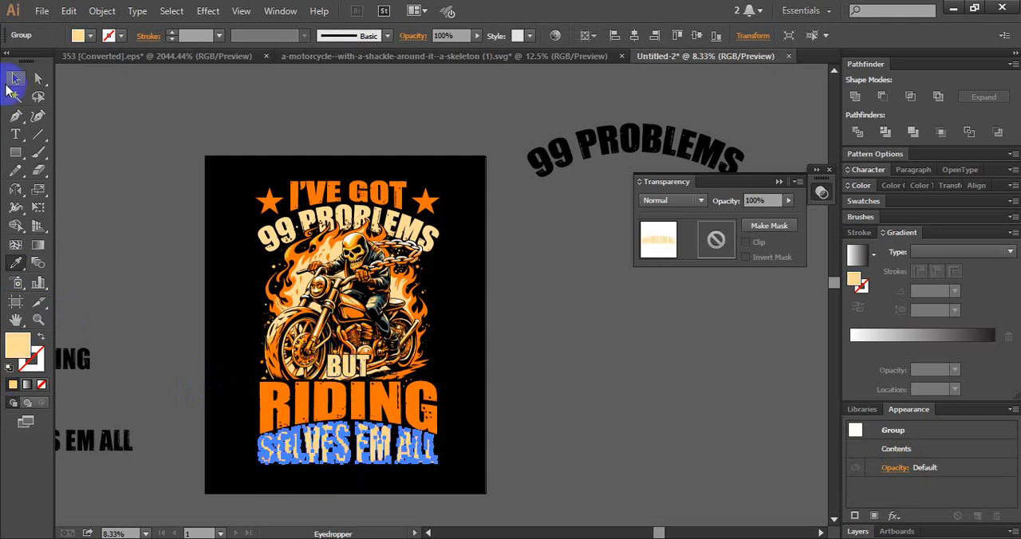
{"action": "left_click", "coordinate": [13, 82]}
{"action": "left_click", "coordinate": [546, 411]}
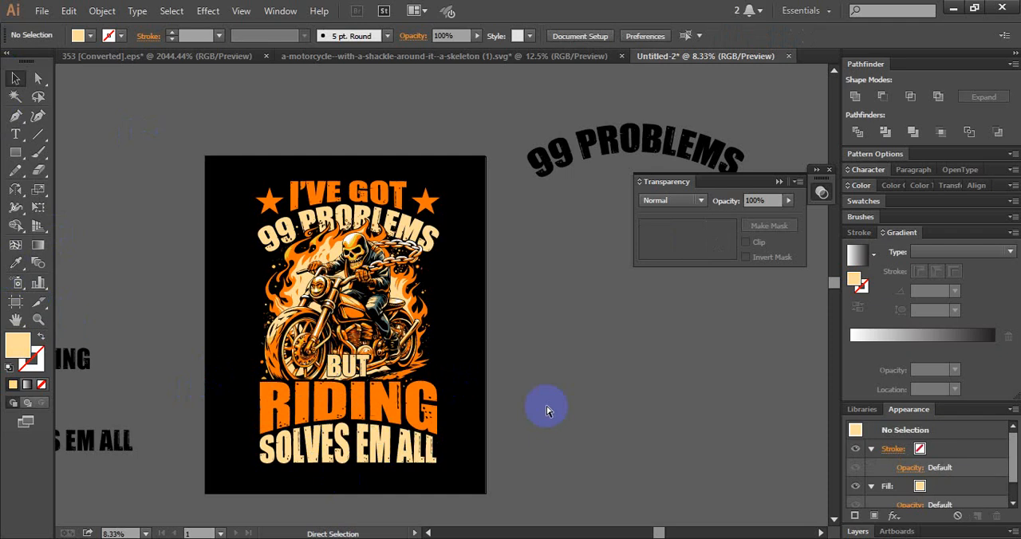
- Undo the latest recolouring of SOLVES EM ALL, RIDING and BUT
{"action": "key", "text": "ctrl+z"}
{"action": "key", "text": "ctrl+z"}
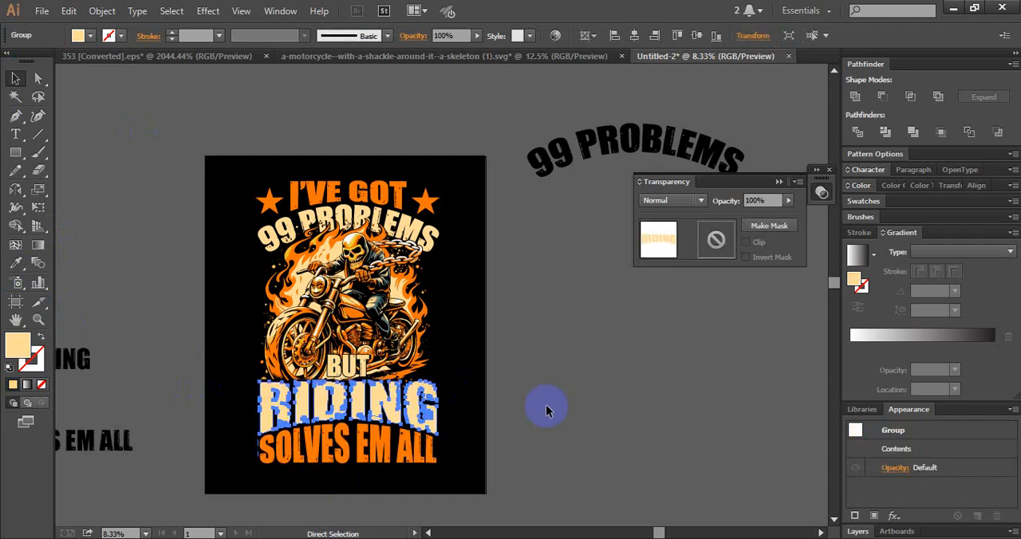
{"action": "key", "text": "ctrl+z"}
{"action": "key", "text": "ctrl+z"}
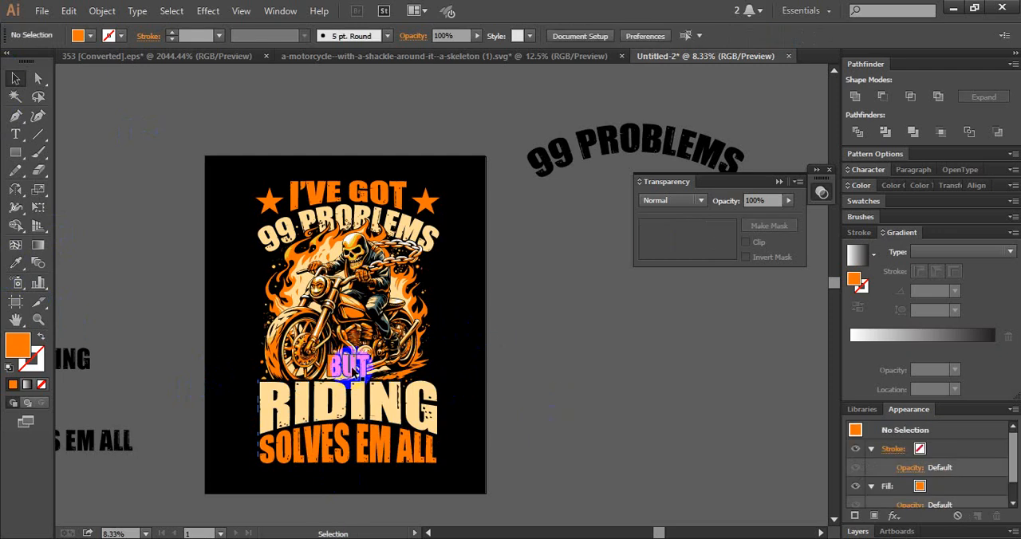
- Set the fill of BUT to the lighter orange FF994D
{"action": "left_click", "coordinate": [352, 368]}
{"action": "double_click", "coordinate": [24, 349]}
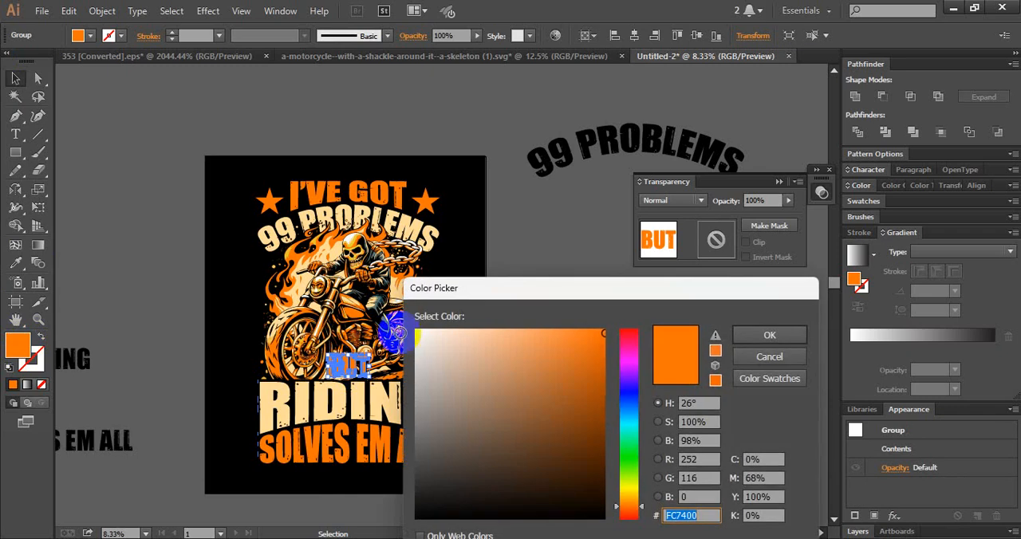
{"action": "left_click_drag", "start_coordinate": [563, 364], "coordinate": [609, 391]}
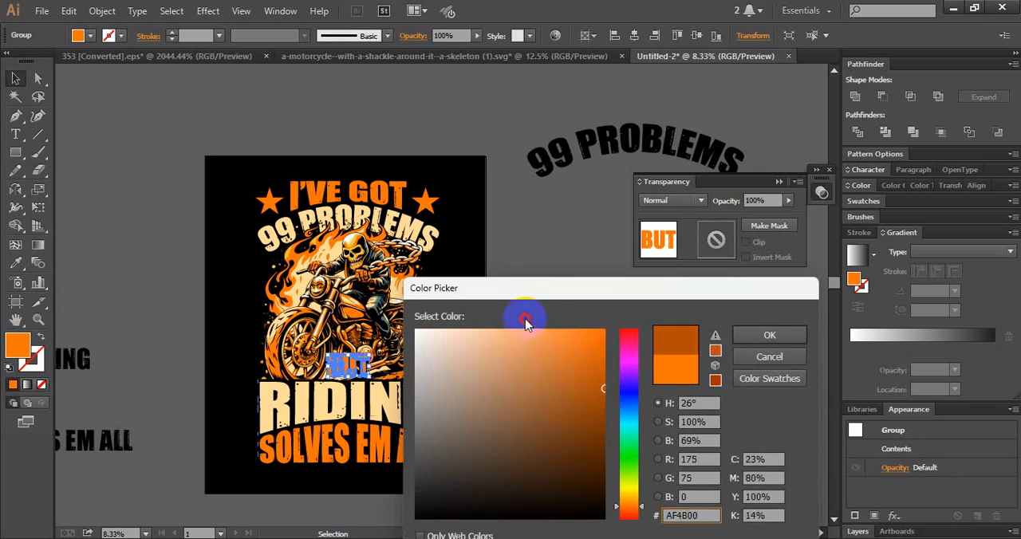
{"action": "left_click", "coordinate": [500, 332]}
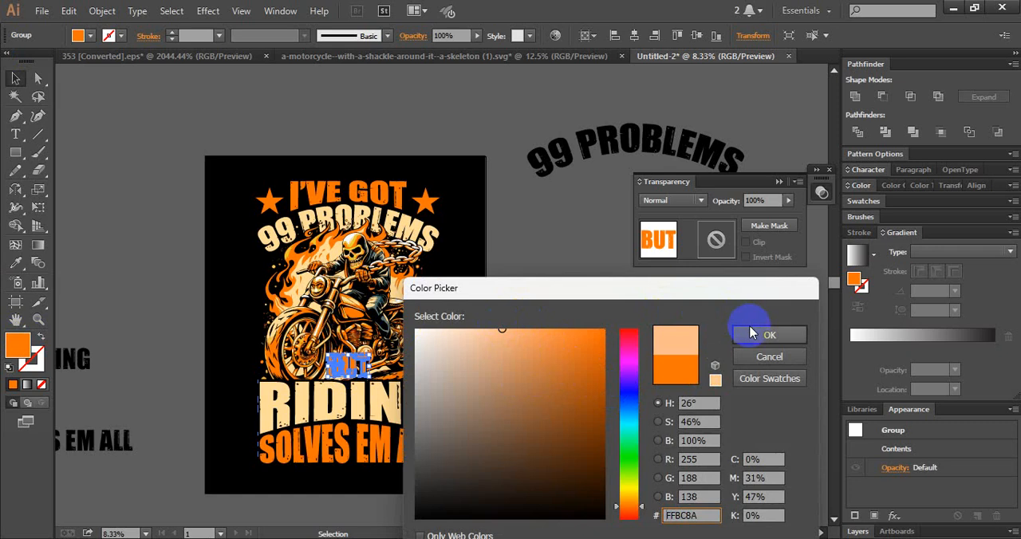
{"action": "left_click", "coordinate": [548, 329]}
{"action": "left_click", "coordinate": [761, 335]}
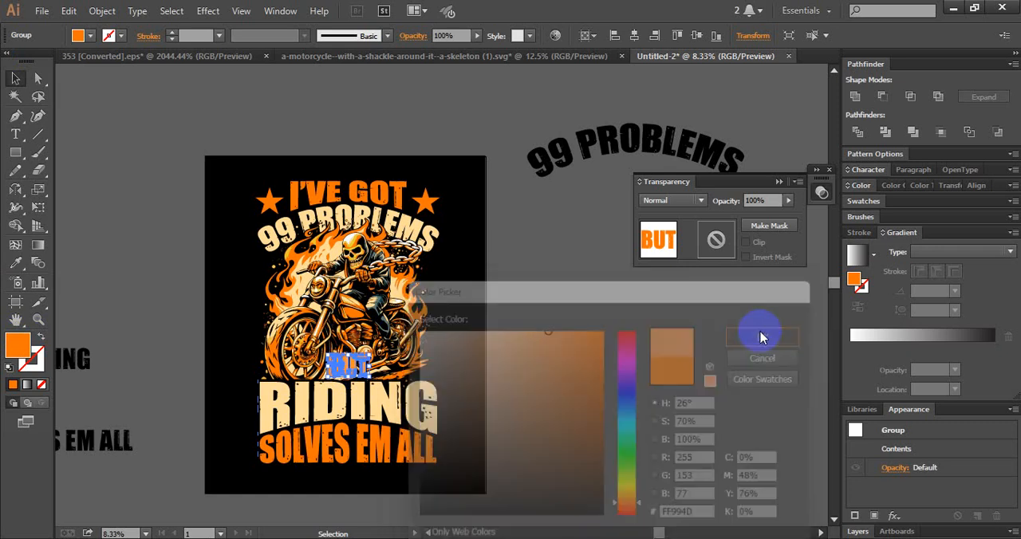
{"action": "left_click", "coordinate": [519, 357]}
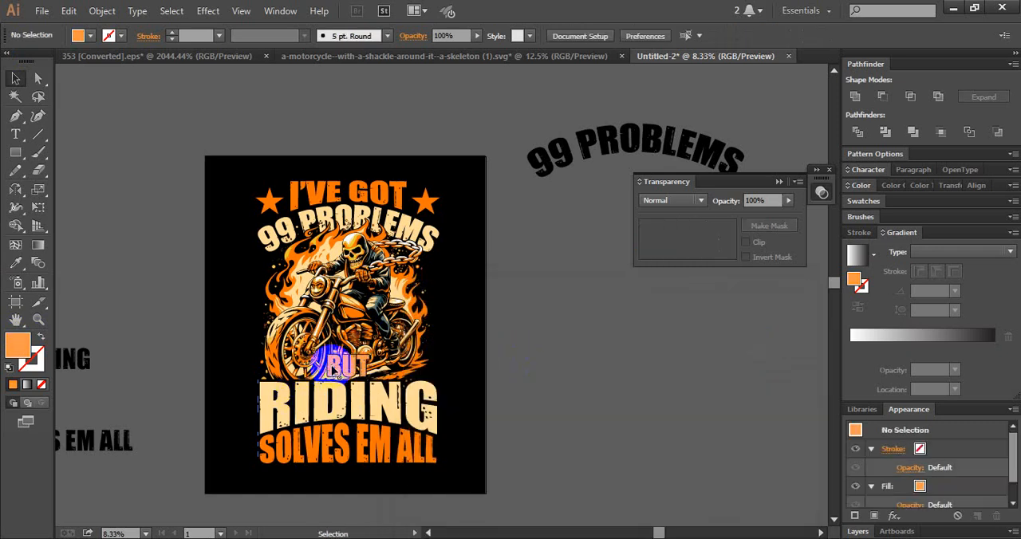
- Set the fill of BUT to the yellow FFD550 and clear the selection
{"action": "left_click", "coordinate": [339, 372]}
{"action": "double_click", "coordinate": [18, 344]}
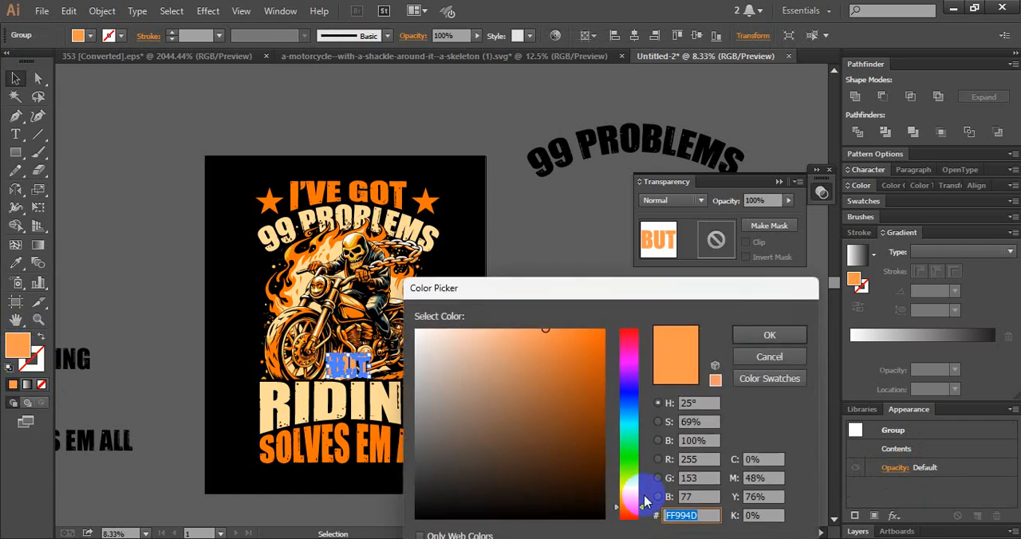
{"action": "left_click_drag", "start_coordinate": [634, 510], "coordinate": [630, 496]}
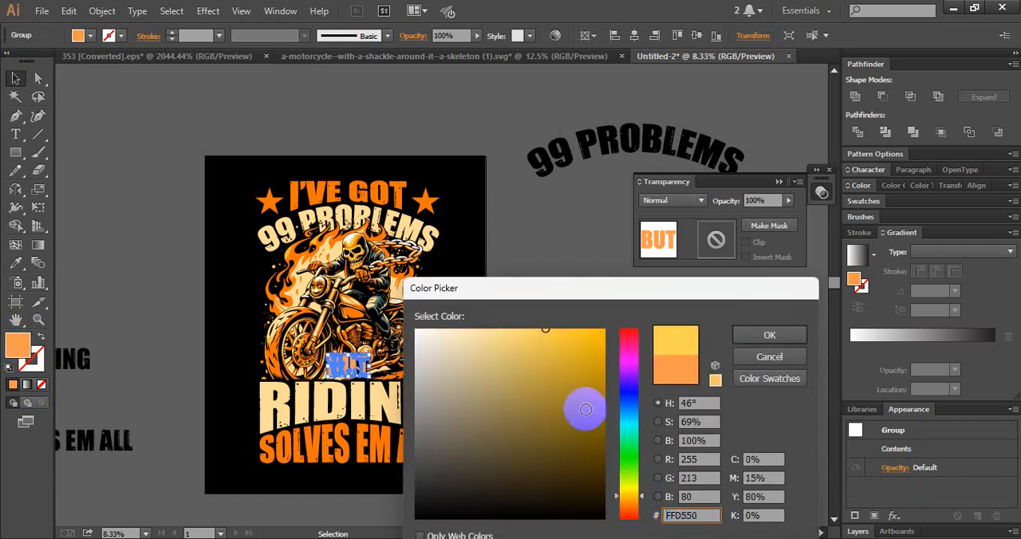
{"action": "left_click", "coordinate": [739, 338]}
{"action": "left_click", "coordinate": [566, 391]}
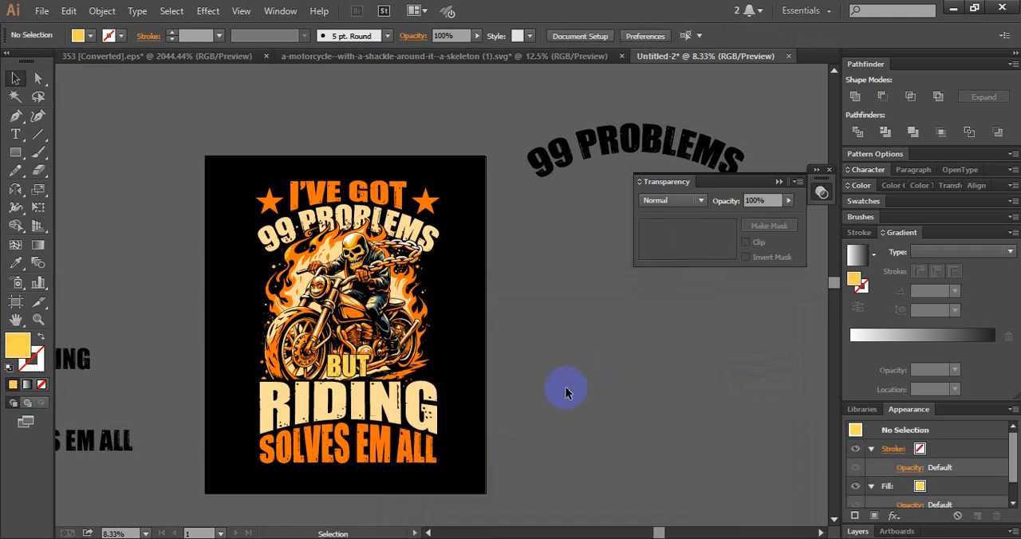
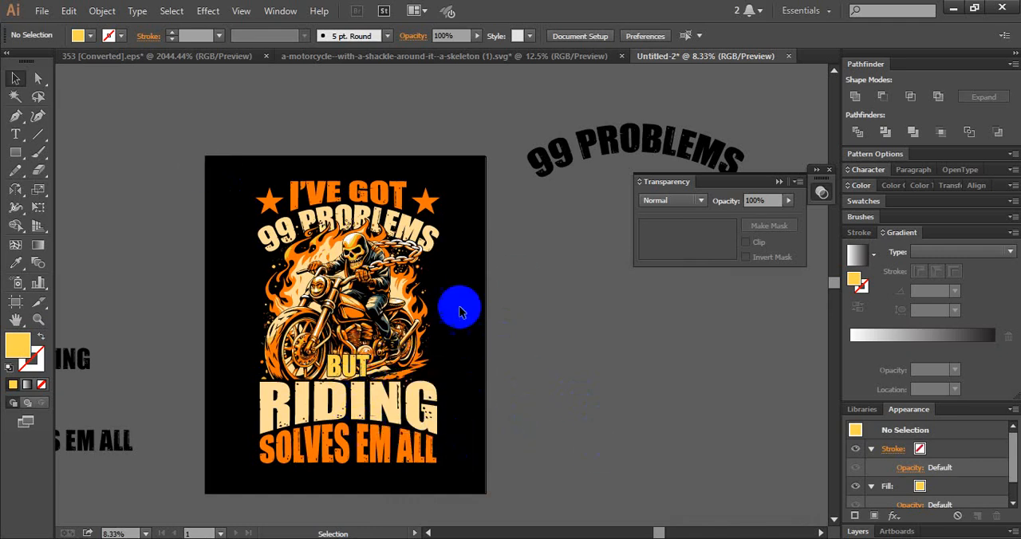
- Delete the old BUT shape from the motorcycle artwork's opacity mask and return to the artwork
{"action": "left_click", "coordinate": [361, 366]}
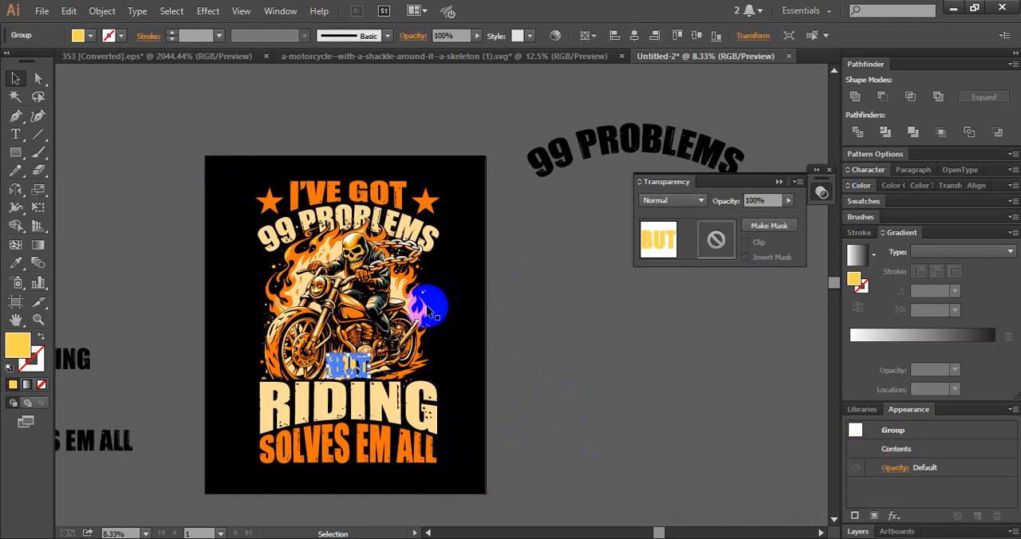
{"action": "left_click", "coordinate": [395, 310]}
{"action": "left_click", "coordinate": [713, 239]}
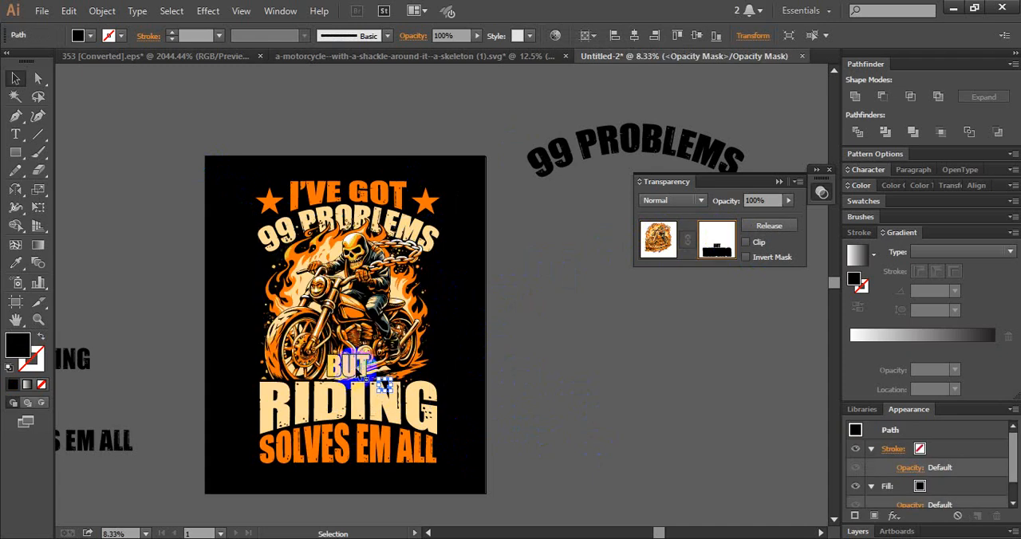
{"action": "left_click", "coordinate": [363, 367]}
{"action": "key", "text": "Delete"}
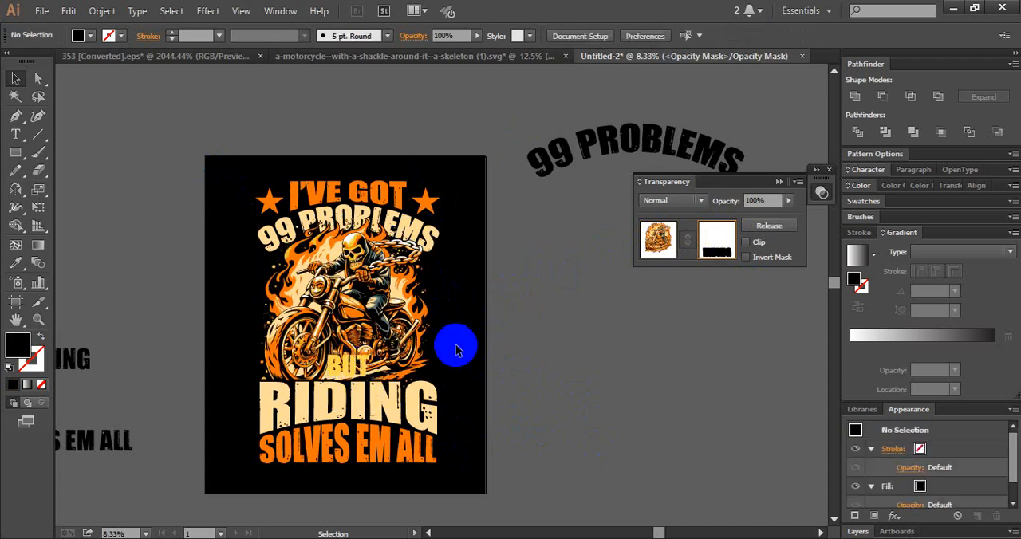
{"action": "left_click", "coordinate": [658, 246]}
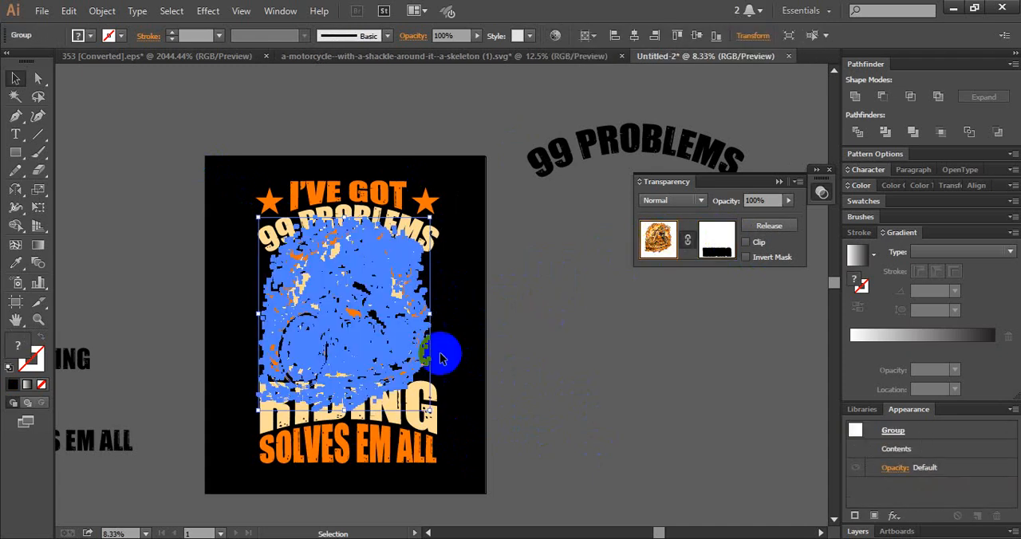
{"action": "left_click", "coordinate": [484, 362]}
- Offset the outline of BUT by 22 px with round joins and unite the result into one shape
{"action": "left_click", "coordinate": [363, 367]}
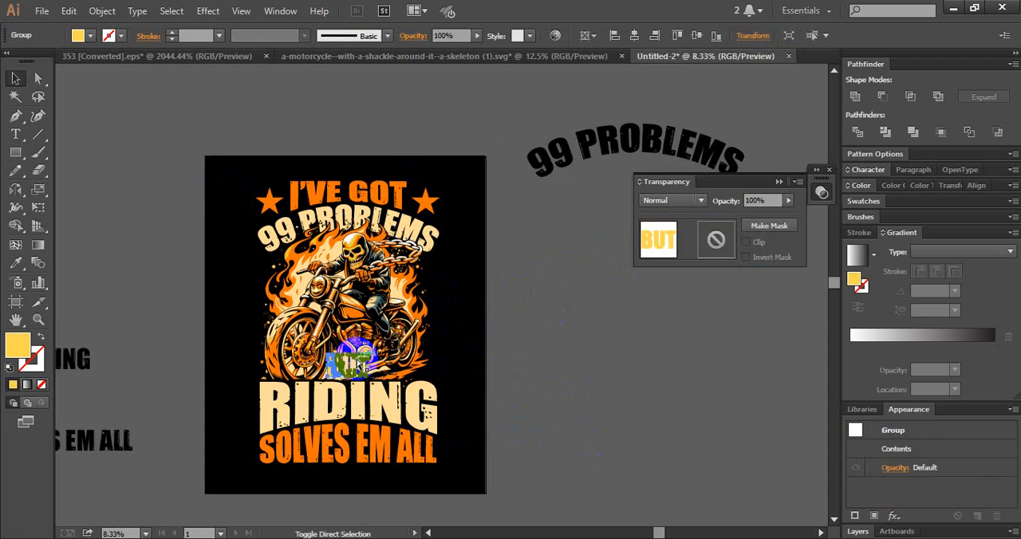
{"action": "left_click", "coordinate": [644, 269]}
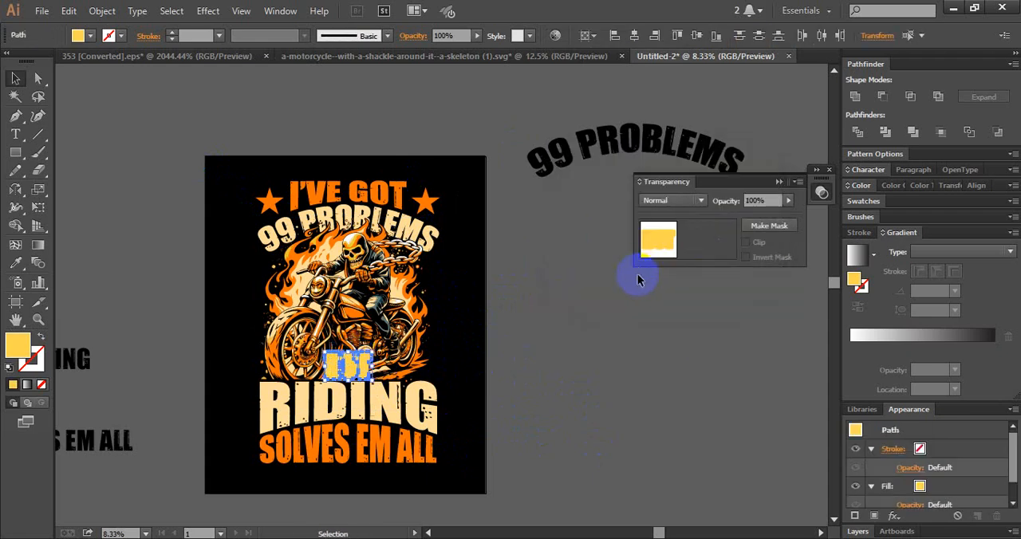
{"action": "left_click", "coordinate": [344, 381]}
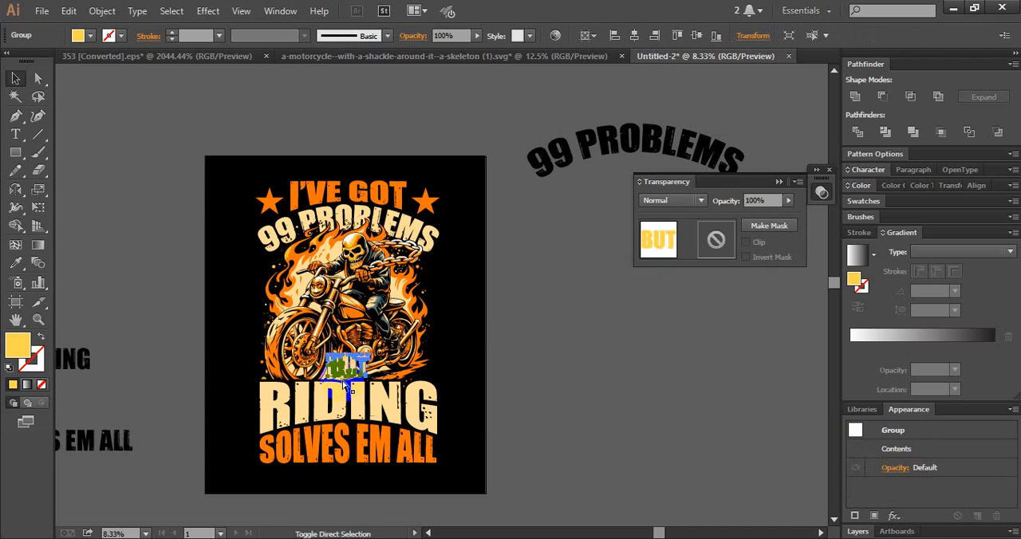
{"action": "key", "text": "ctrl+shift+o"}
{"action": "left_click", "coordinate": [607, 274]}
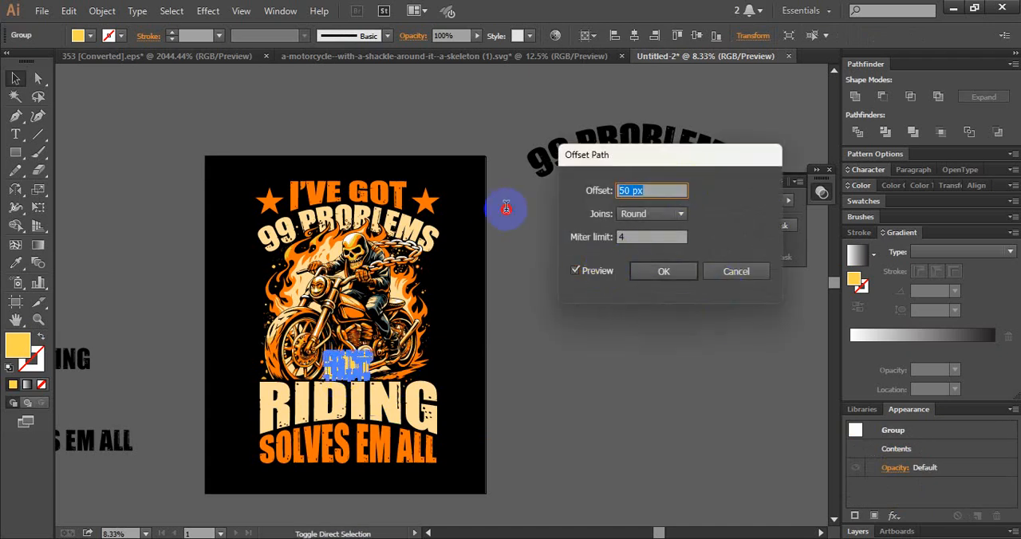
{"action": "type", "text": "10"}
{"action": "key", "text": "shift+Up"}
{"action": "key", "text": "Up"}
{"action": "key", "text": "Up"}
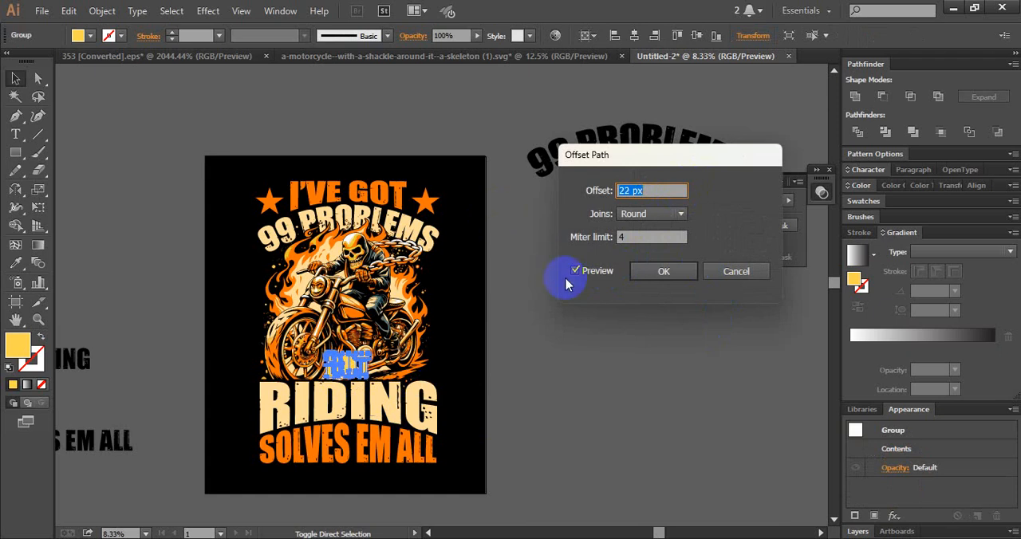
{"action": "left_click", "coordinate": [648, 274]}
{"action": "left_click", "coordinate": [855, 97]}
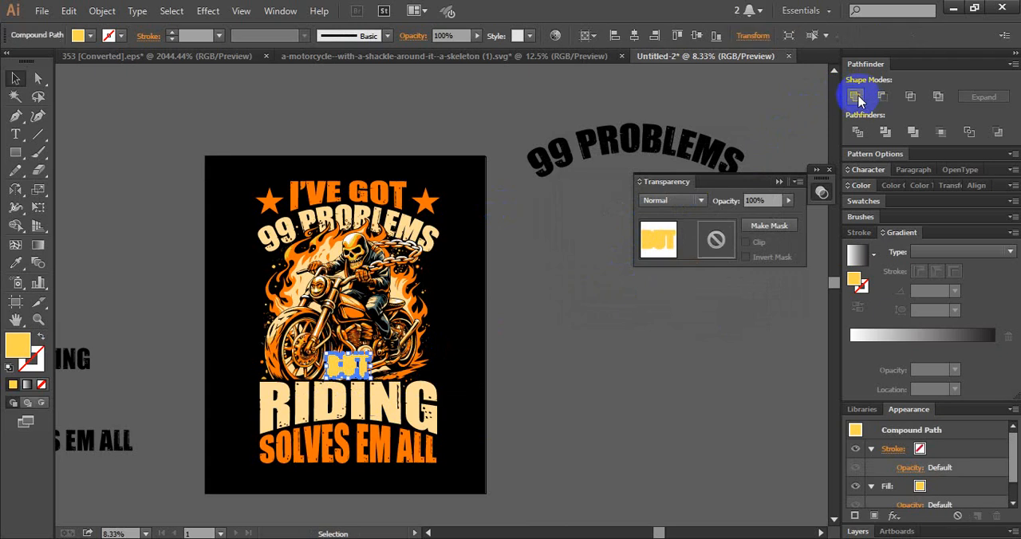
- Move the united BUT outline in place into the motorcycle's opacity mask, fill it black, and return to the artwork
{"action": "left_click", "coordinate": [462, 321]}
{"action": "left_click", "coordinate": [405, 342]}
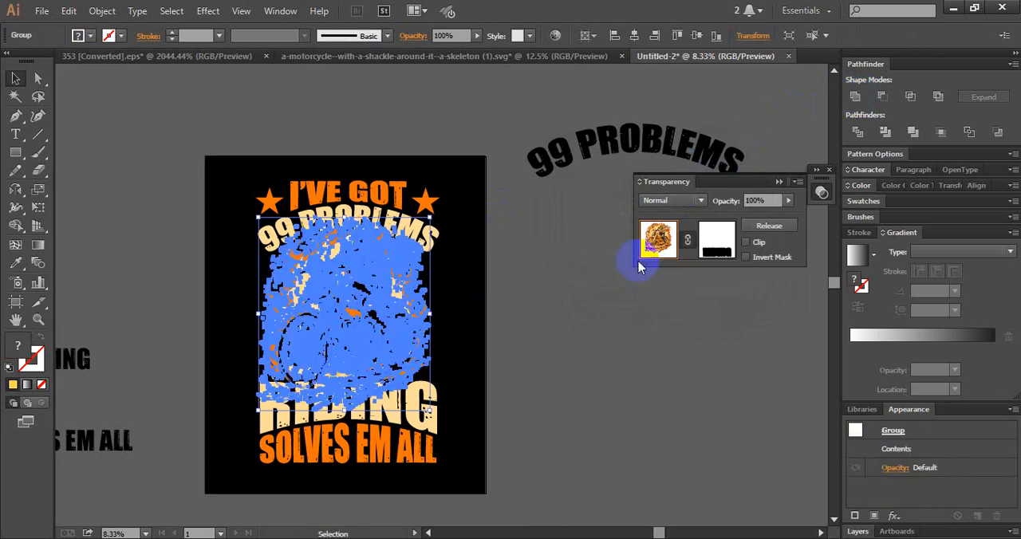
{"action": "left_click", "coordinate": [718, 240]}
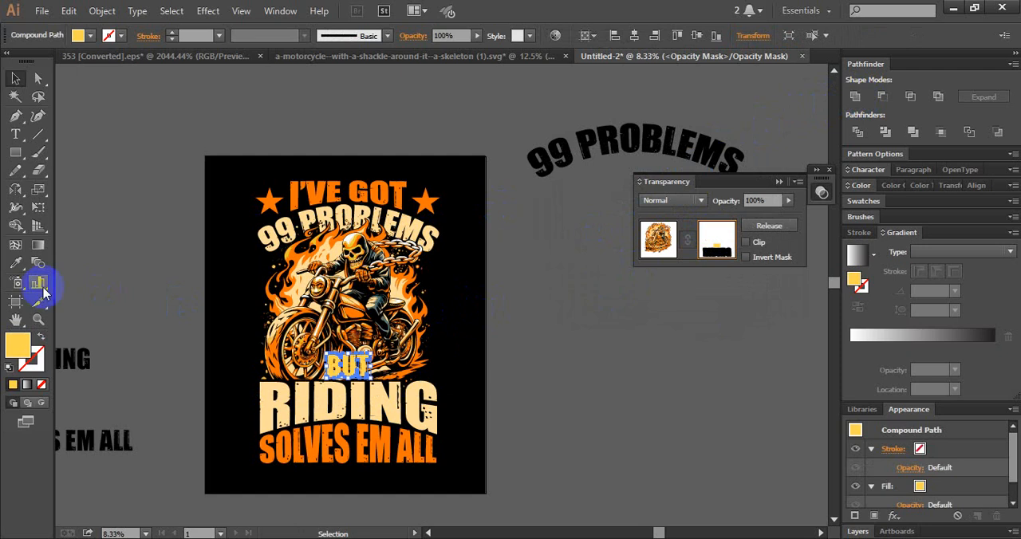
{"action": "left_click", "coordinate": [209, 215]}
{"action": "left_click", "coordinate": [14, 151]}
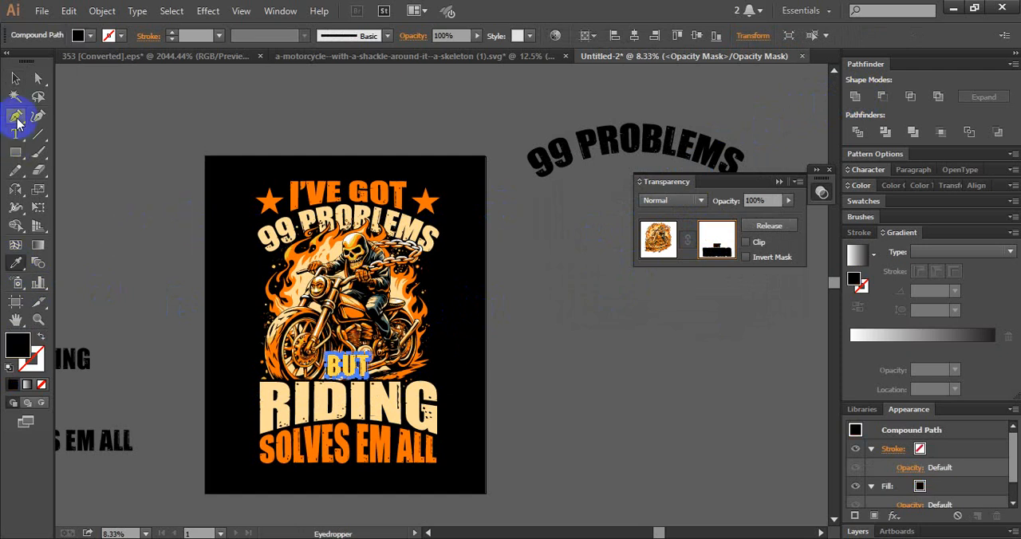
{"action": "left_click", "coordinate": [15, 78]}
{"action": "left_click", "coordinate": [659, 239]}
{"action": "left_click", "coordinate": [574, 405]}
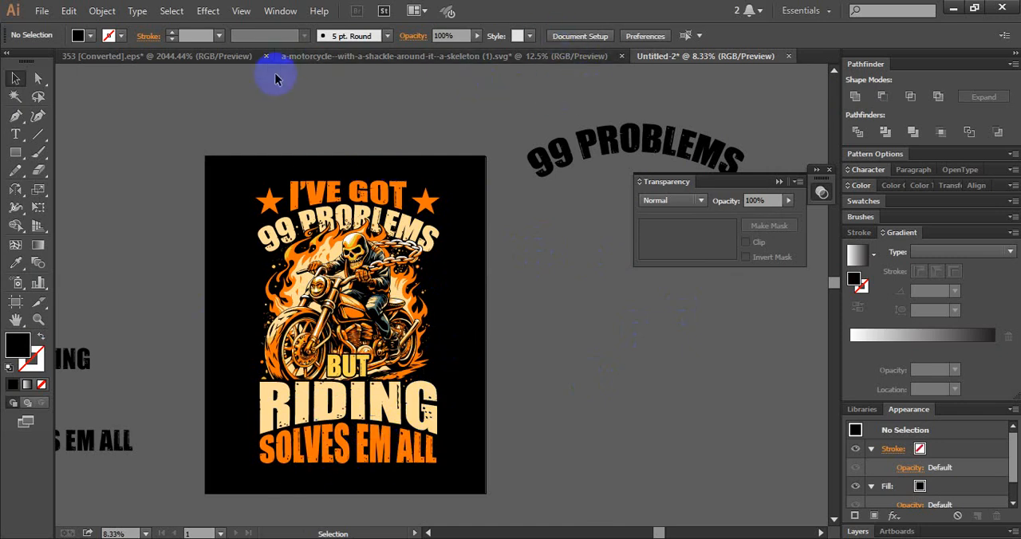
- Copy the fourth crack texture from 353 [Converted].eps into the Untitled-2 T-shirt design
{"action": "left_click", "coordinate": [171, 57]}
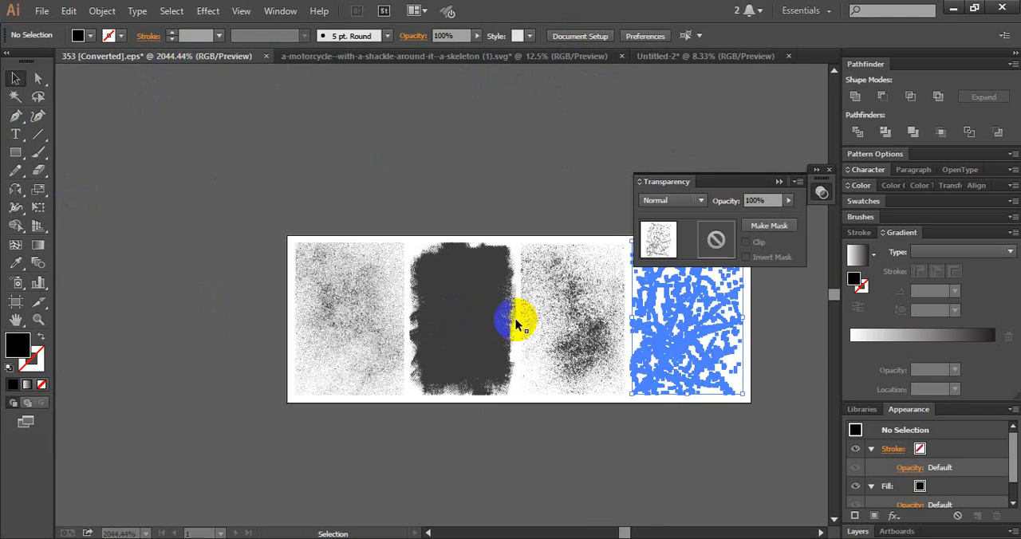
{"action": "left_click_drag", "start_coordinate": [658, 333], "coordinate": [338, 382]}
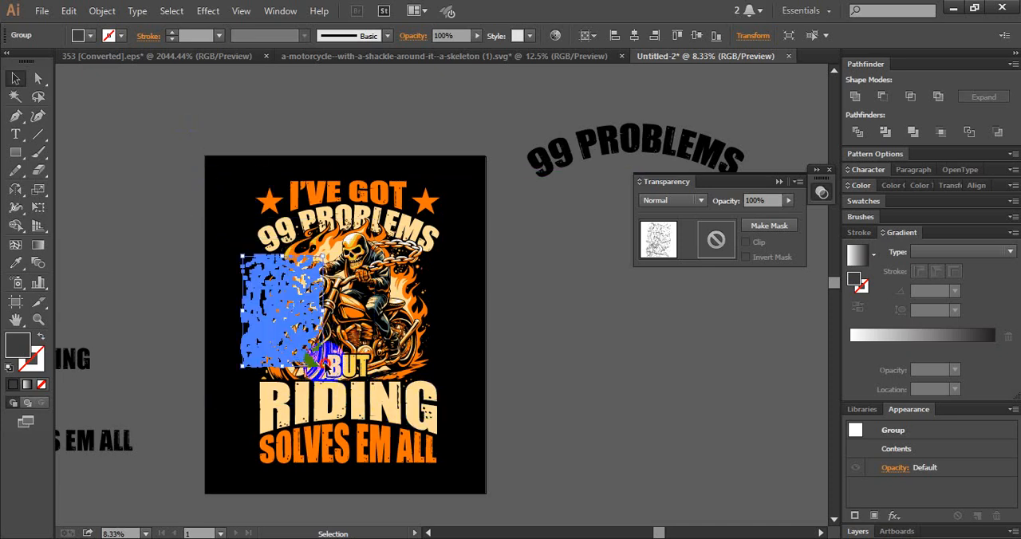
{"action": "left_click", "coordinate": [325, 367]}
{"action": "left_click", "coordinate": [511, 367]}
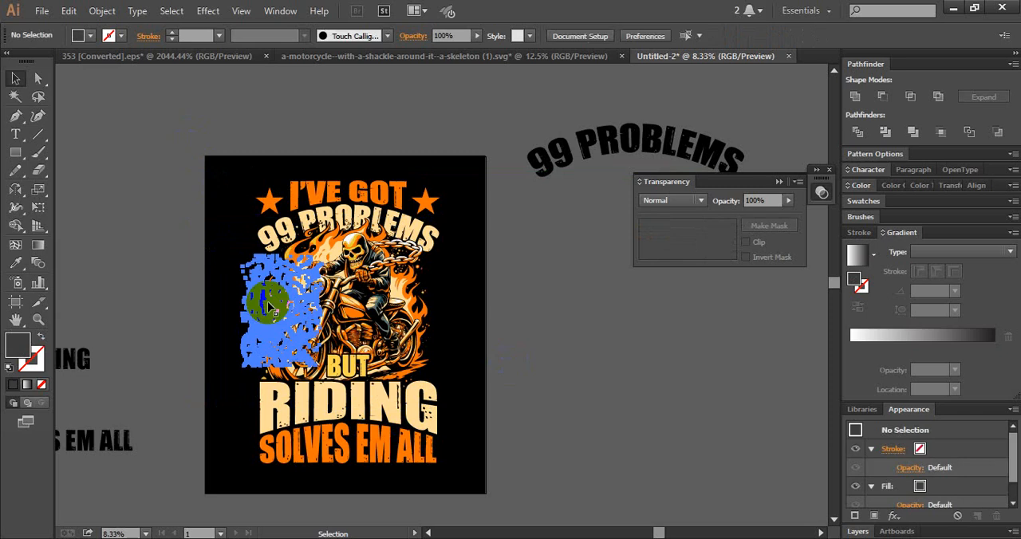
- Enlarge and reposition the crack texture so it covers the text, stars and motorcycle
{"action": "left_click", "coordinate": [310, 361]}
{"action": "left_click_drag", "start_coordinate": [319, 364], "coordinate": [415, 495]}
{"action": "left_click_drag", "start_coordinate": [317, 423], "coordinate": [326, 345]}
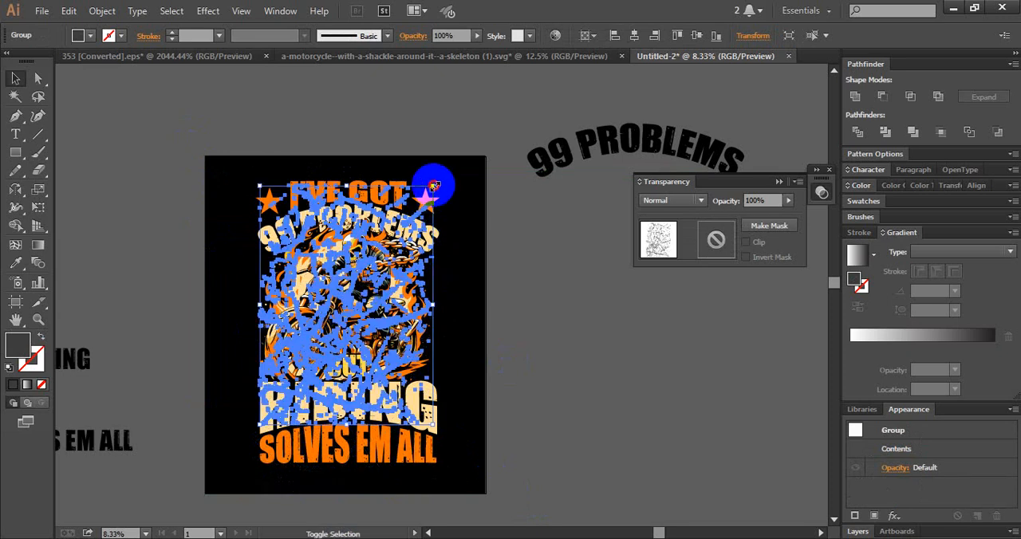
{"action": "left_click_drag", "start_coordinate": [434, 185], "coordinate": [440, 175]}
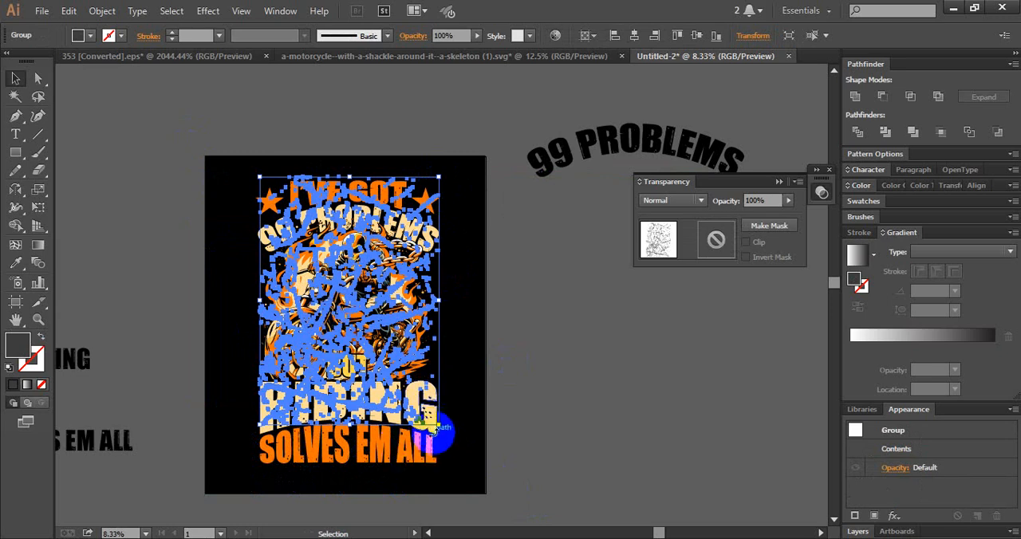
{"action": "left_click_drag", "start_coordinate": [441, 425], "coordinate": [469, 467]}
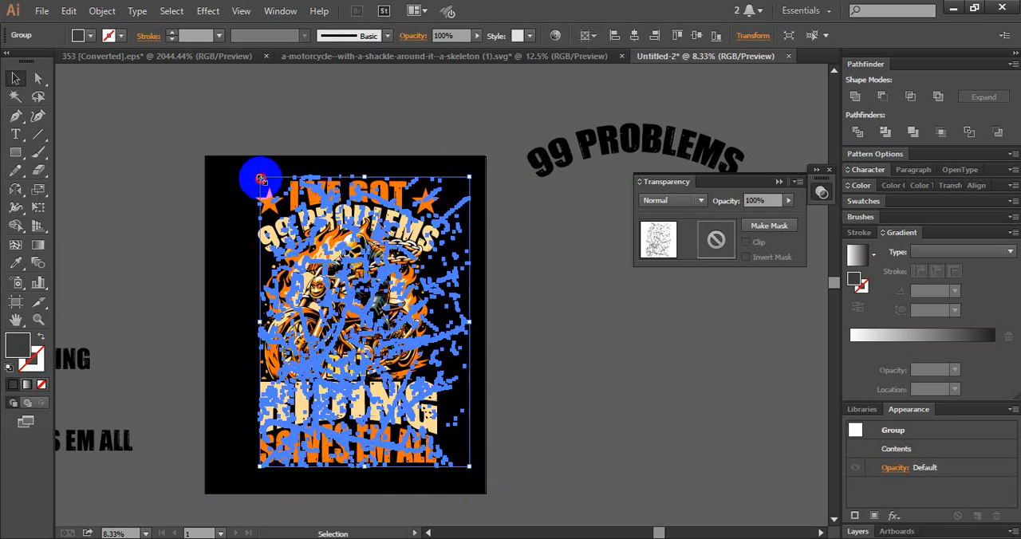
{"action": "left_click_drag", "start_coordinate": [261, 180], "coordinate": [246, 165]}
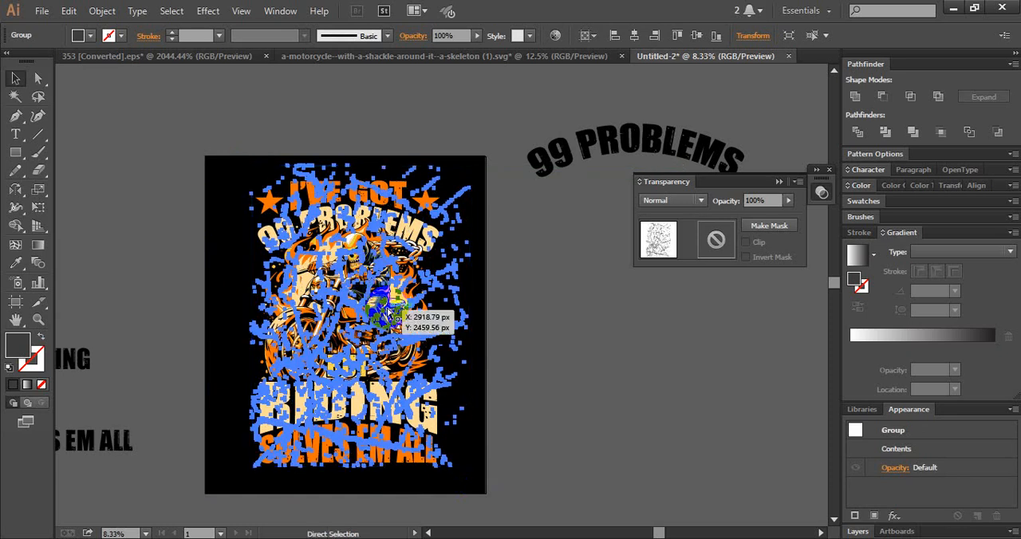
- Cut the crack texture from the artboard and group I'VE GOT with its two stars
{"action": "key", "text": "ctrl+shift+a"}
{"action": "left_click", "coordinate": [371, 229]}
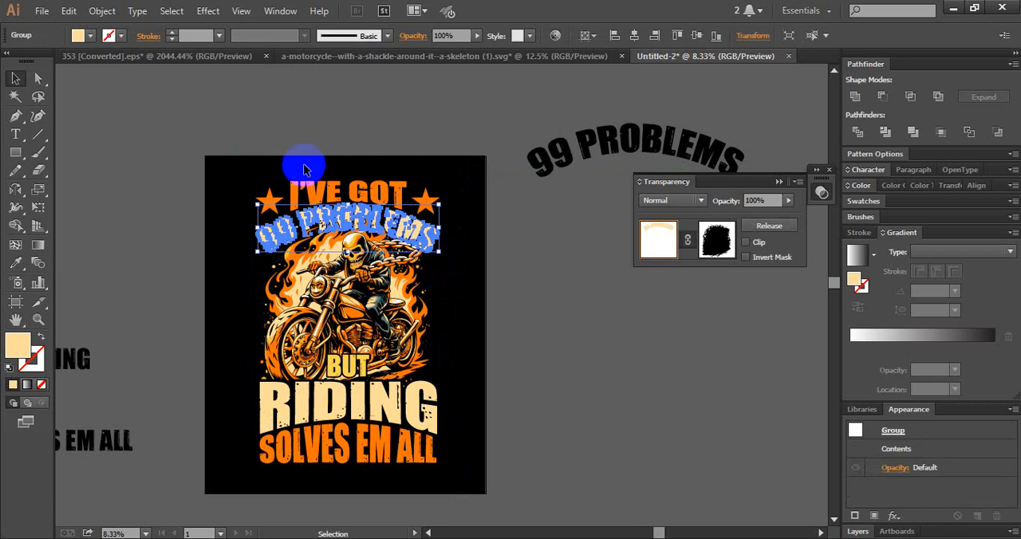
{"action": "left_click", "coordinate": [268, 140]}
{"action": "left_click_drag", "start_coordinate": [244, 172], "coordinate": [445, 199]}
{"action": "key", "text": "ctrl+g"}
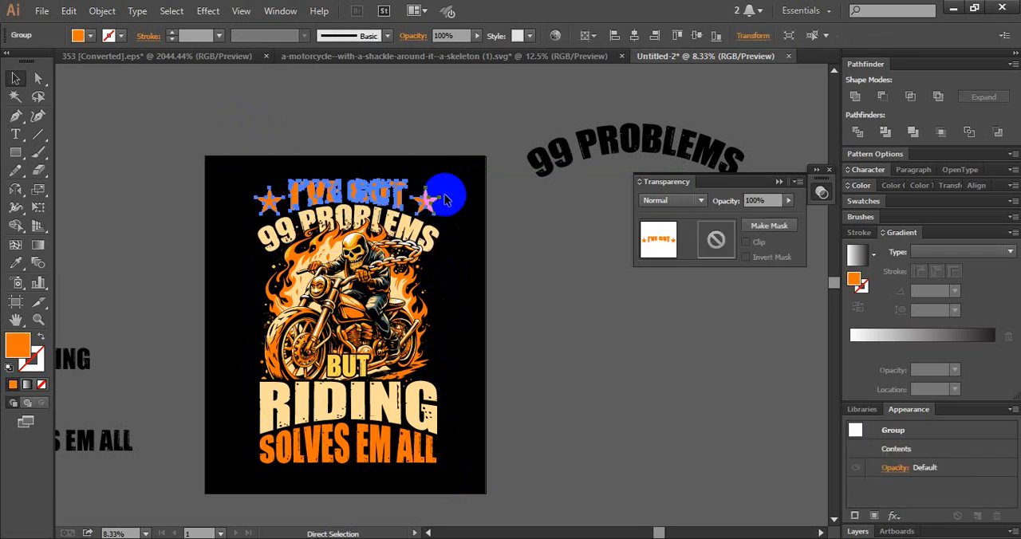
- Group the quote lines, stars and motorcycle artwork into a single design
{"action": "left_click", "coordinate": [318, 298]}
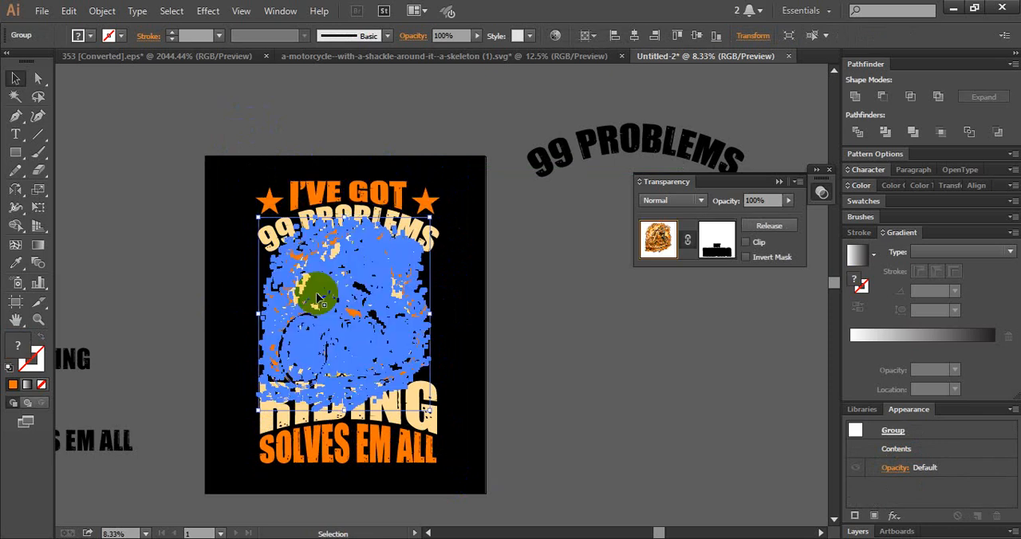
{"action": "left_click", "coordinate": [174, 382]}
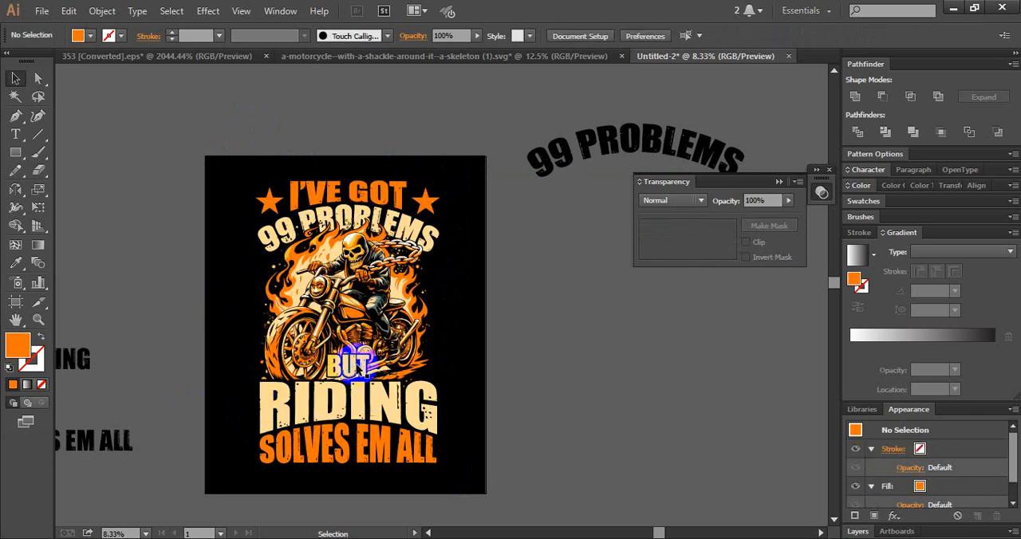
{"action": "left_click", "coordinate": [353, 368]}
{"action": "left_click", "coordinate": [360, 407], "text": "shift"}
{"action": "left_click", "coordinate": [361, 440], "text": "shift"}
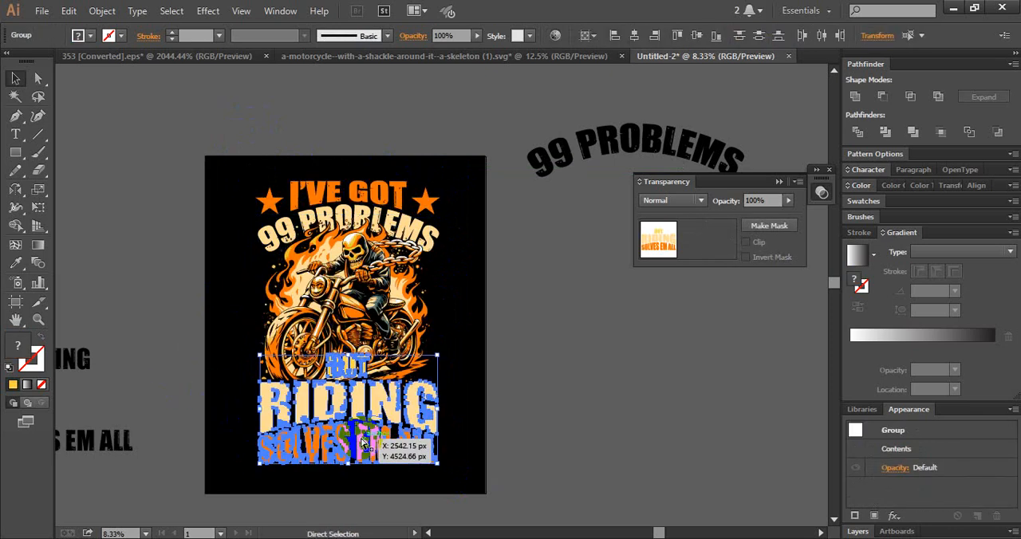
{"action": "left_click_drag", "start_coordinate": [223, 167], "coordinate": [265, 236]}
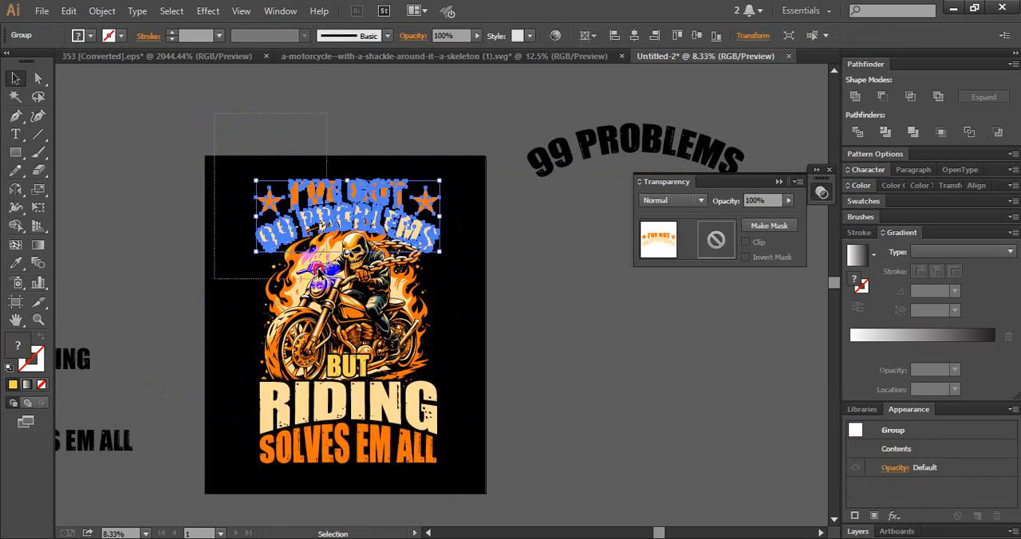
{"action": "left_click_drag", "start_coordinate": [318, 272], "coordinate": [457, 468]}
{"action": "key", "text": "ctrl+g"}
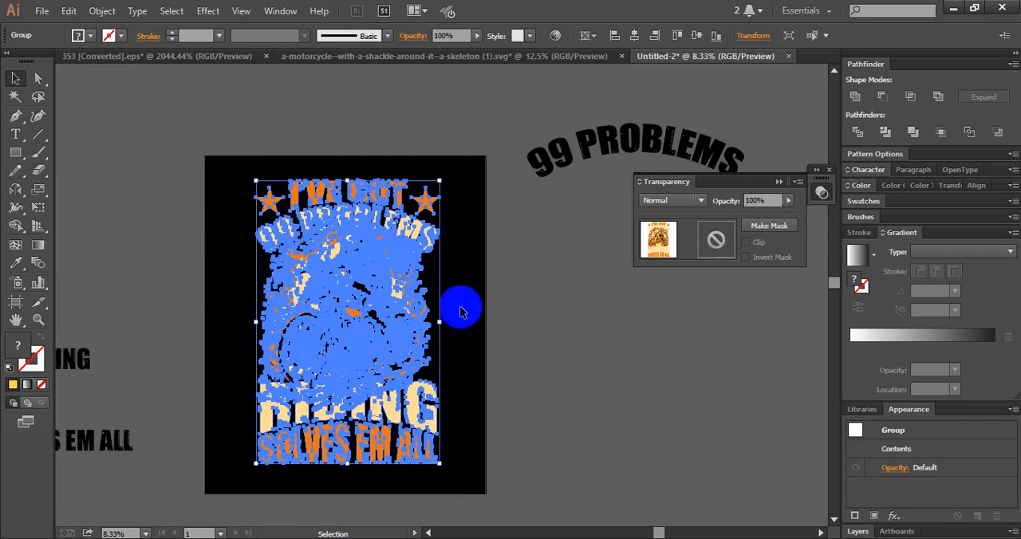
- Add an unclipped opacity mask to the grouped design using the crack texture pasted in place and filled with black 000000
{"action": "left_click", "coordinate": [759, 244]}
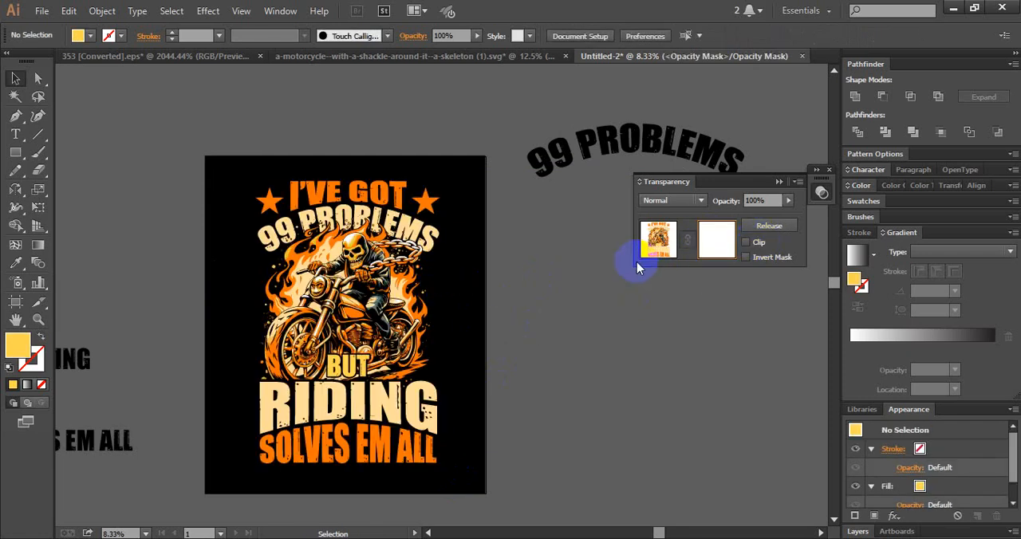
{"action": "key", "text": "ctrl+f"}
{"action": "double_click", "coordinate": [18, 347]}
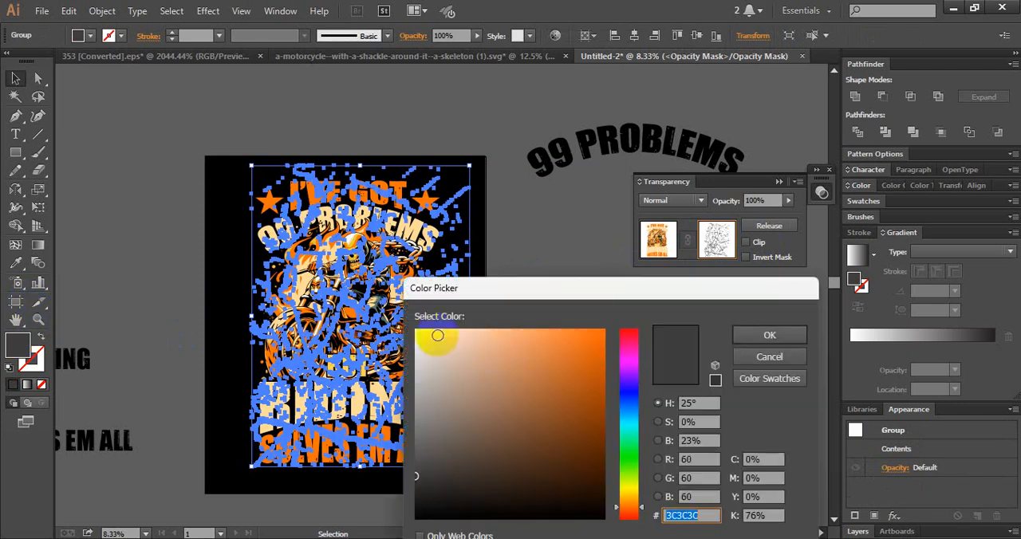
{"action": "left_click_drag", "start_coordinate": [419, 485], "coordinate": [411, 517]}
{"action": "left_click", "coordinate": [738, 335]}
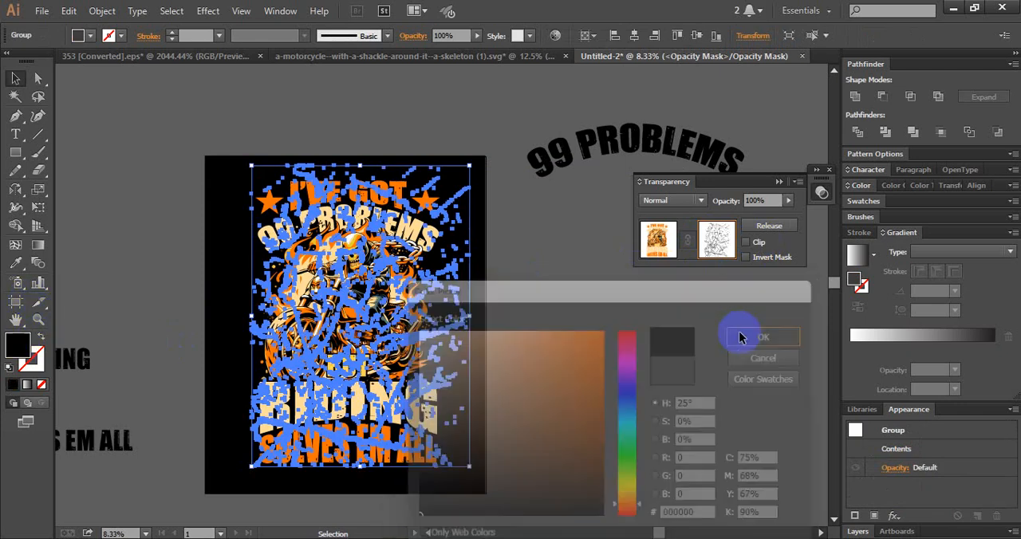
{"action": "left_click", "coordinate": [541, 333]}
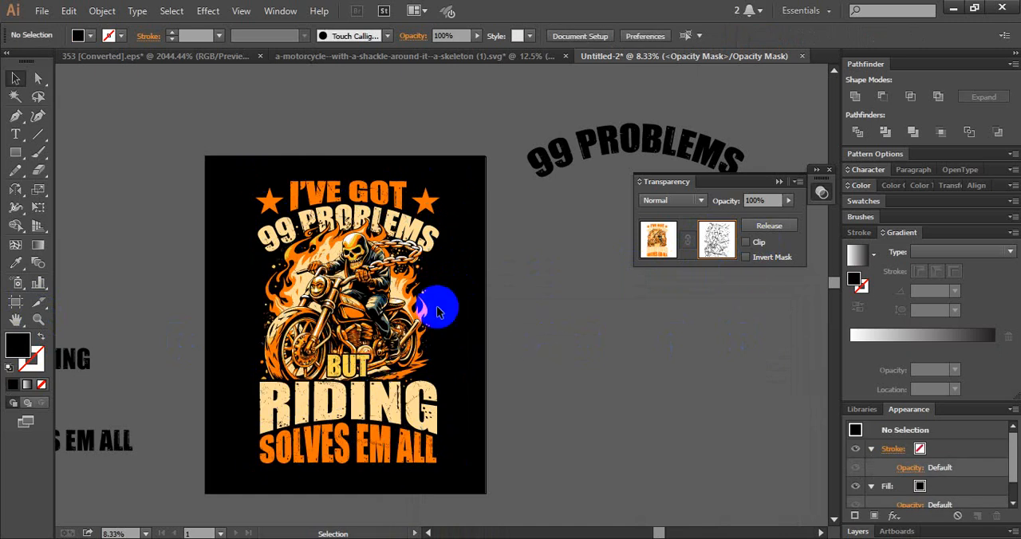
{"action": "left_click", "coordinate": [670, 242]}
{"action": "left_click", "coordinate": [565, 295]}
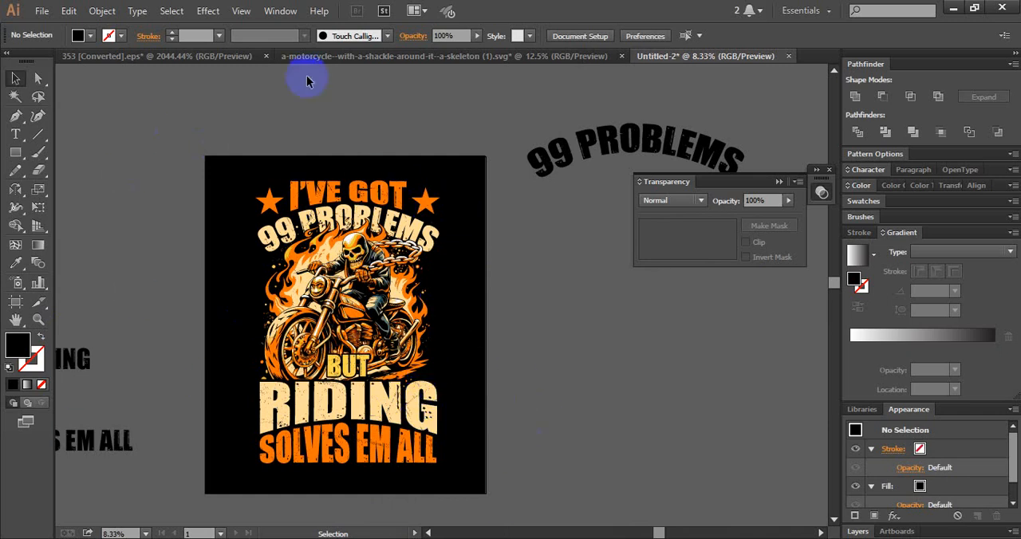
- Delete the leftover black arched 99 PROBLEMS text beside the artboard
{"action": "left_click_drag", "start_coordinate": [512, 304], "coordinate": [451, 307]}
{"action": "left_click", "coordinate": [508, 149]}
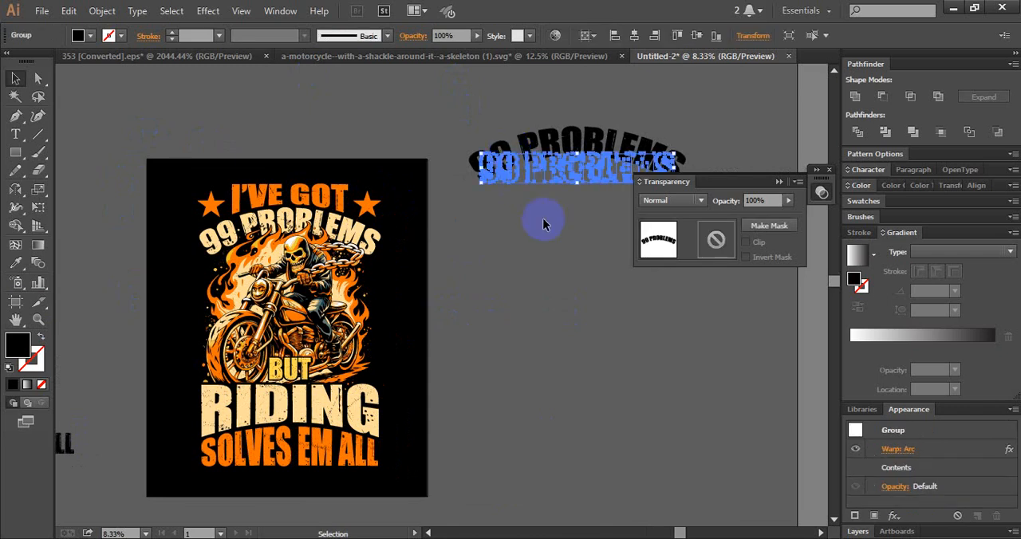
{"action": "key", "text": "Delete"}
- Delete the leftover unwarped black quote text lines beside the artboard
{"action": "left_click_drag", "start_coordinate": [309, 260], "coordinate": [472, 212]}
{"action": "left_click_drag", "start_coordinate": [191, 296], "coordinate": [379, 316]}
{"action": "left_click_drag", "start_coordinate": [134, 108], "coordinate": [415, 452]}
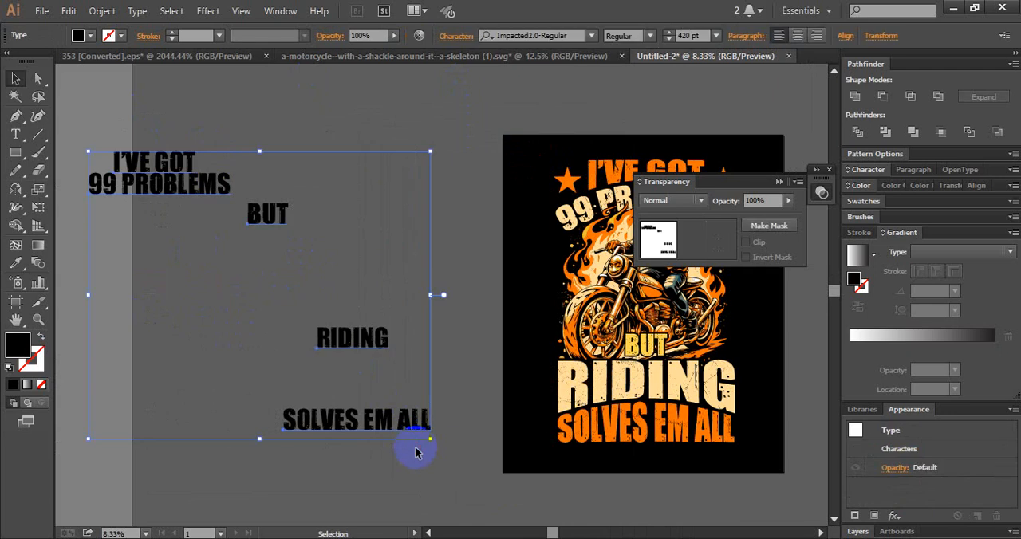
{"action": "key", "text": "Delete"}
- Close the skeleton motorcycle SVG document without saving its changes
{"action": "left_click_drag", "start_coordinate": [430, 291], "coordinate": [185, 317]}
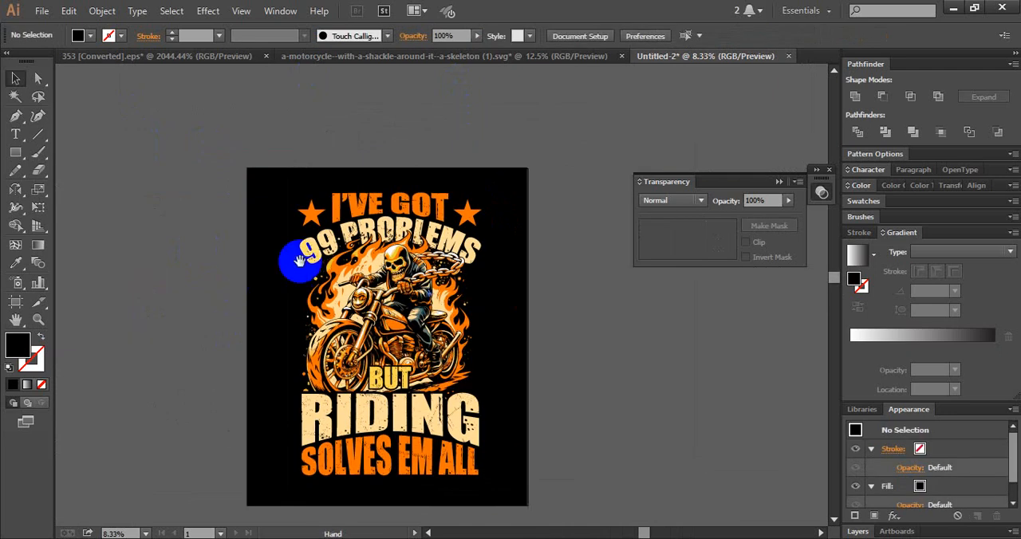
{"action": "left_click_drag", "start_coordinate": [325, 226], "coordinate": [293, 203]}
{"action": "left_click", "coordinate": [615, 56]}
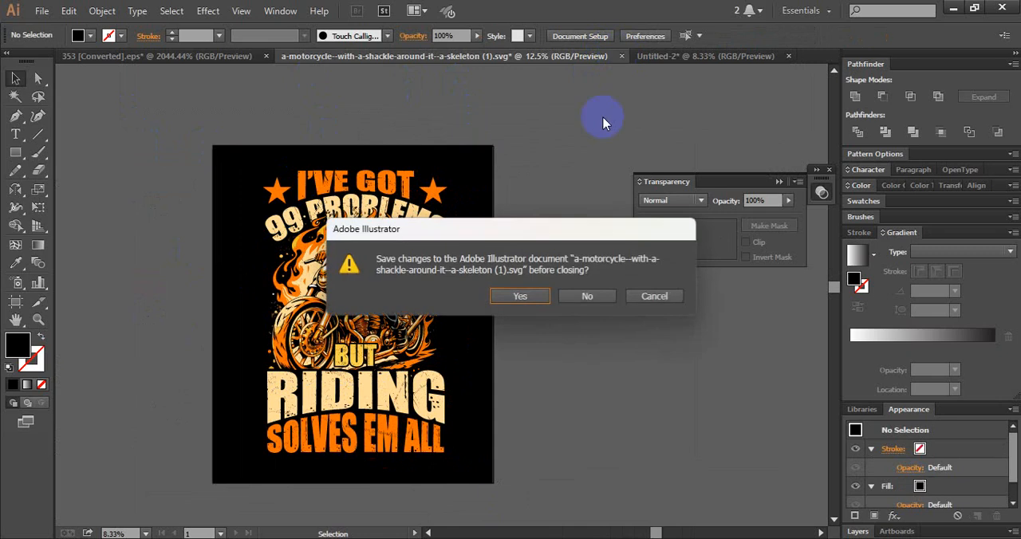
{"action": "left_click", "coordinate": [586, 297]}
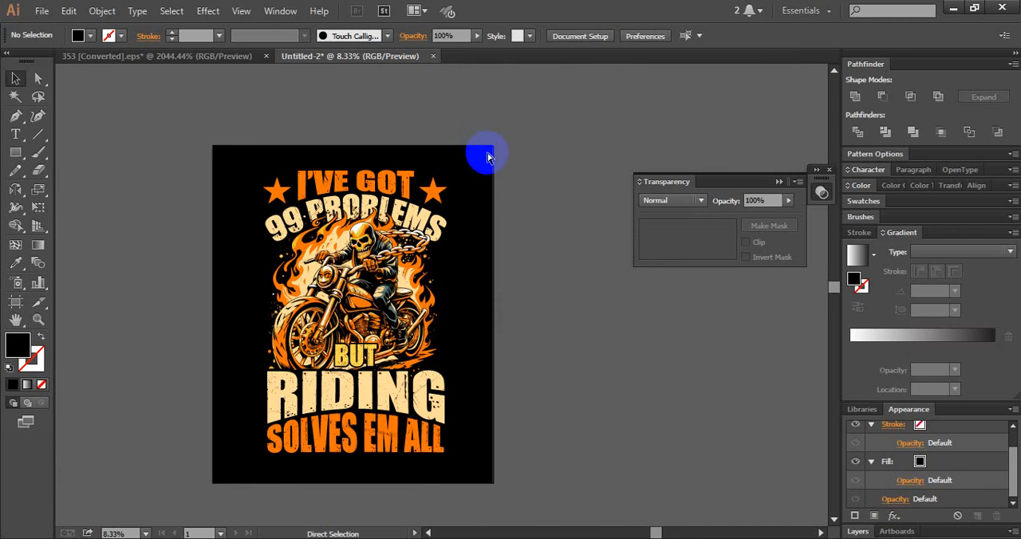
- Start exporting the design, create a folder named 17 inside the June T-Shirt folder, and open it
{"action": "left_click", "coordinate": [42, 11]}
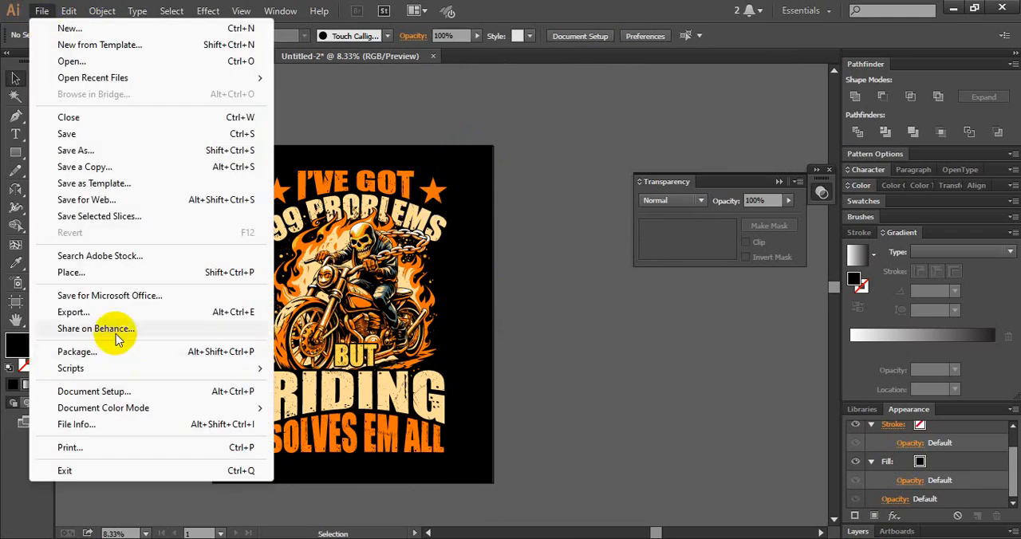
{"action": "left_click", "coordinate": [74, 311]}
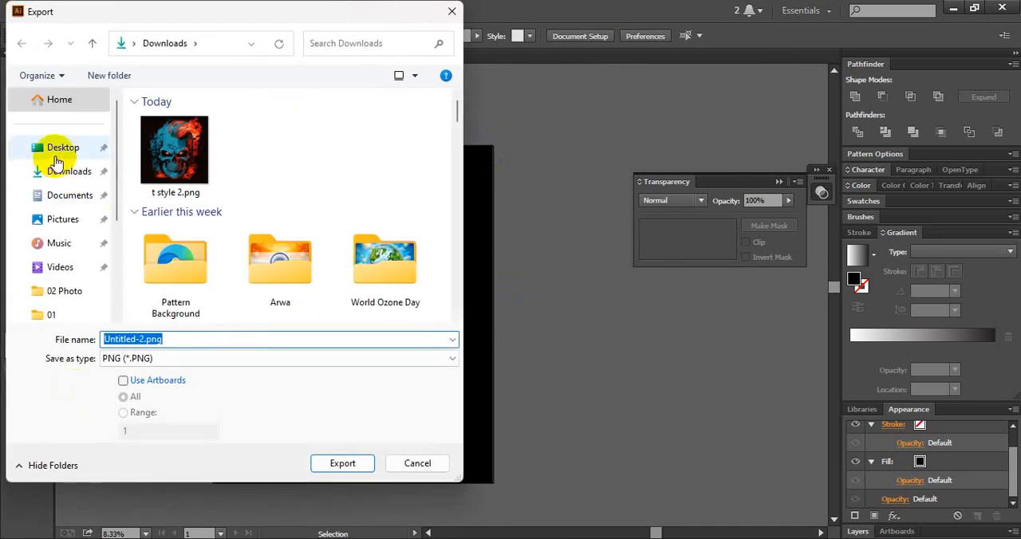
{"action": "scroll", "coordinate": [103, 255], "scroll_direction": "down", "scroll_amount": 1}
{"action": "left_click", "coordinate": [79, 286]}
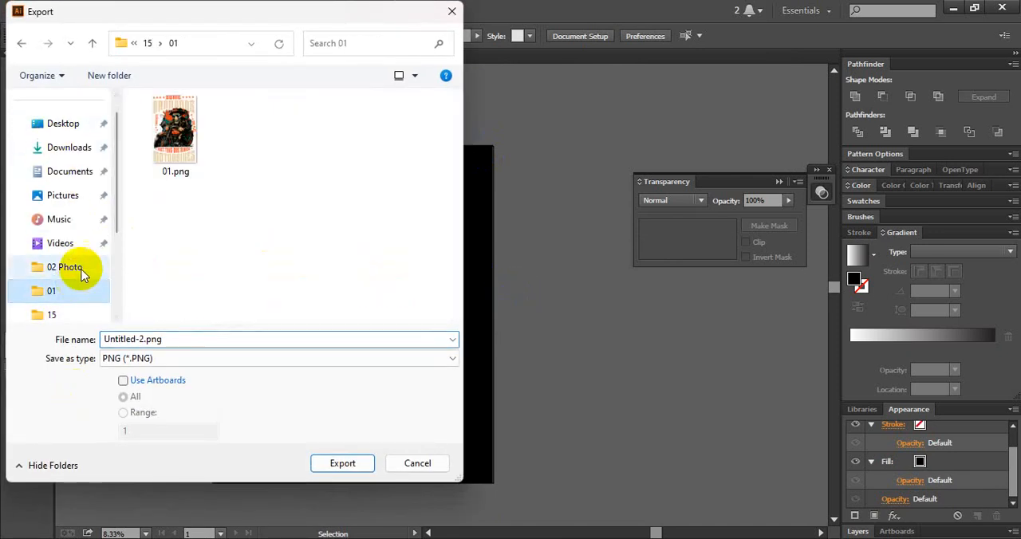
{"action": "left_click", "coordinate": [148, 45]}
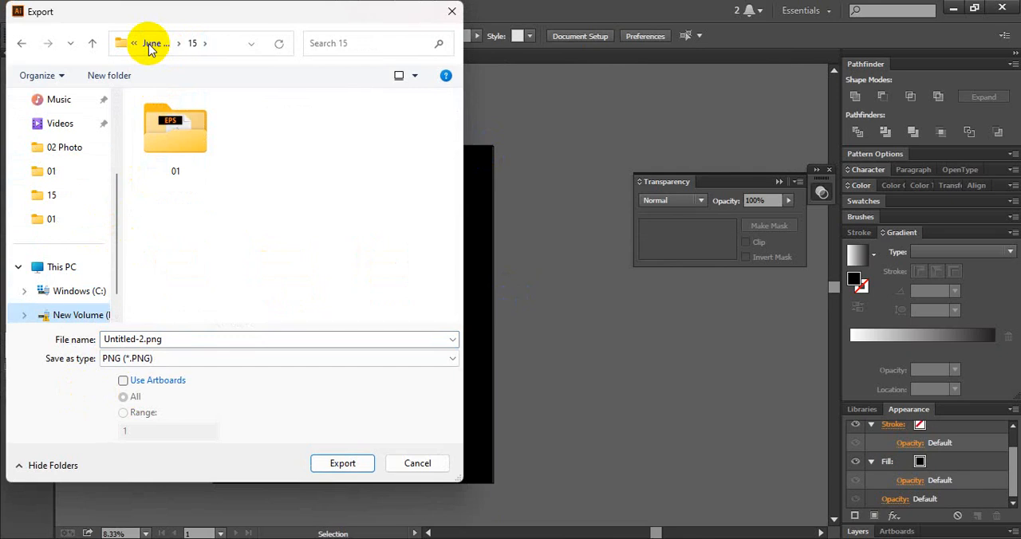
{"action": "left_click", "coordinate": [152, 46]}
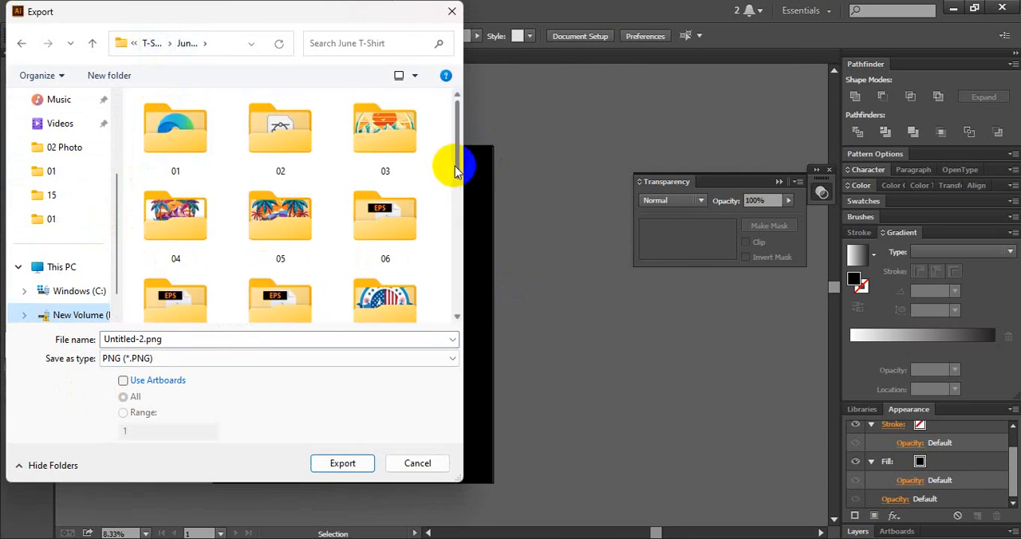
{"action": "left_click_drag", "start_coordinate": [453, 166], "coordinate": [460, 281]}
{"action": "left_click", "coordinate": [109, 75]}
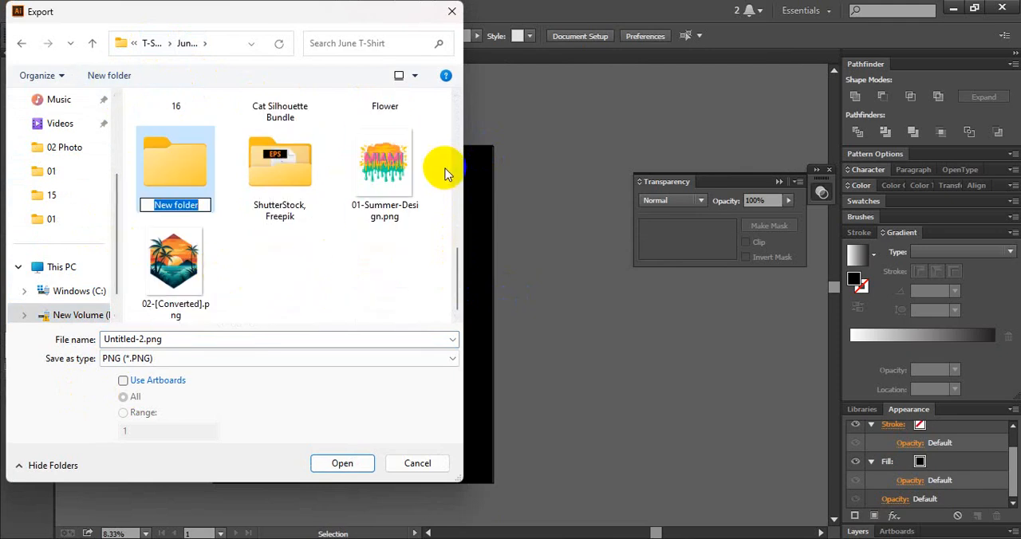
{"action": "type", "text": "17"}
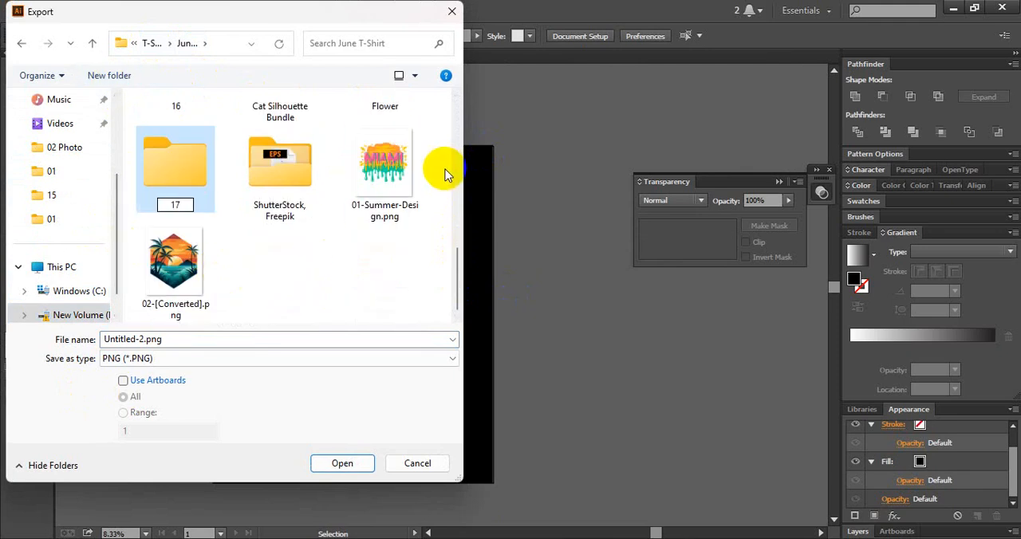
{"action": "key", "text": "Return"}
{"action": "double_click", "coordinate": [277, 137]}
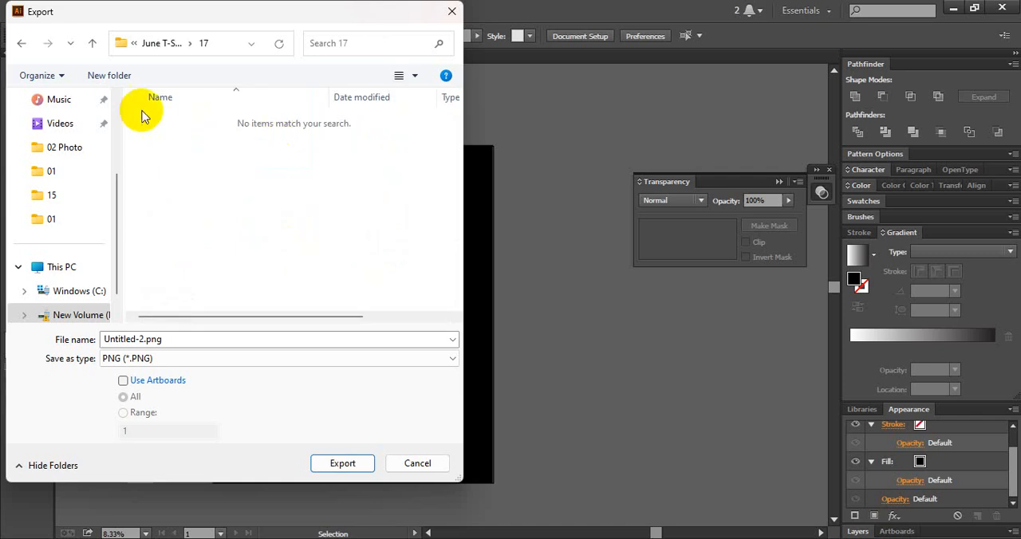
- Create a subfolder named 01 inside folder 17 and open it as the export location
{"action": "left_click", "coordinate": [119, 76]}
{"action": "type", "text": "01"}
{"action": "key", "text": "Return"}
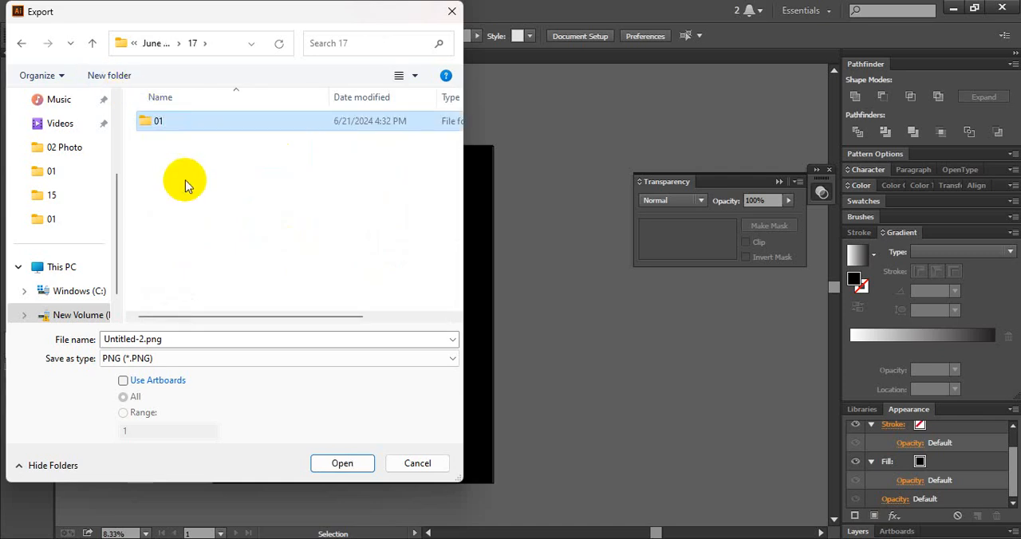
{"action": "double_click", "coordinate": [182, 120]}
{"action": "left_click", "coordinate": [187, 339]}
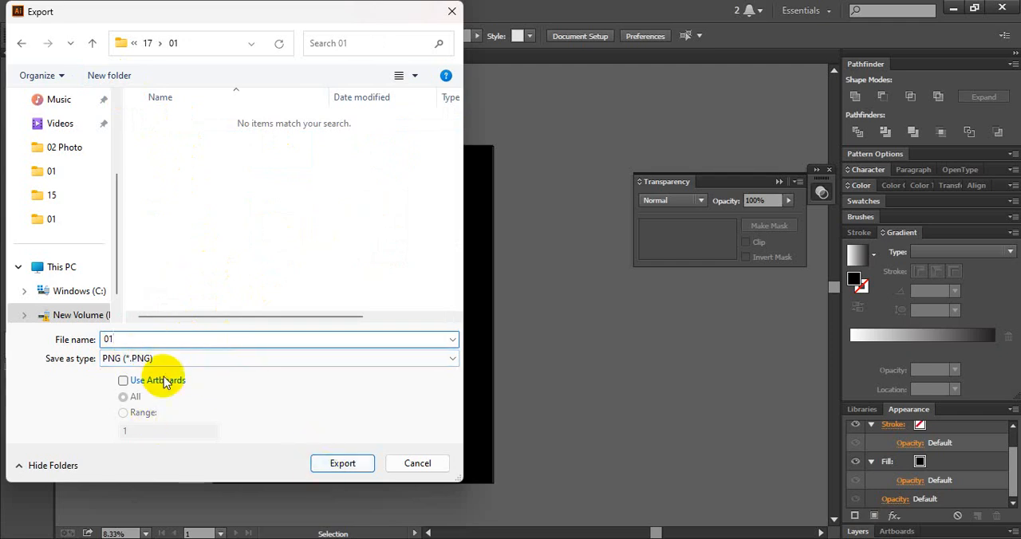
{"action": "left_click", "coordinate": [326, 471]}
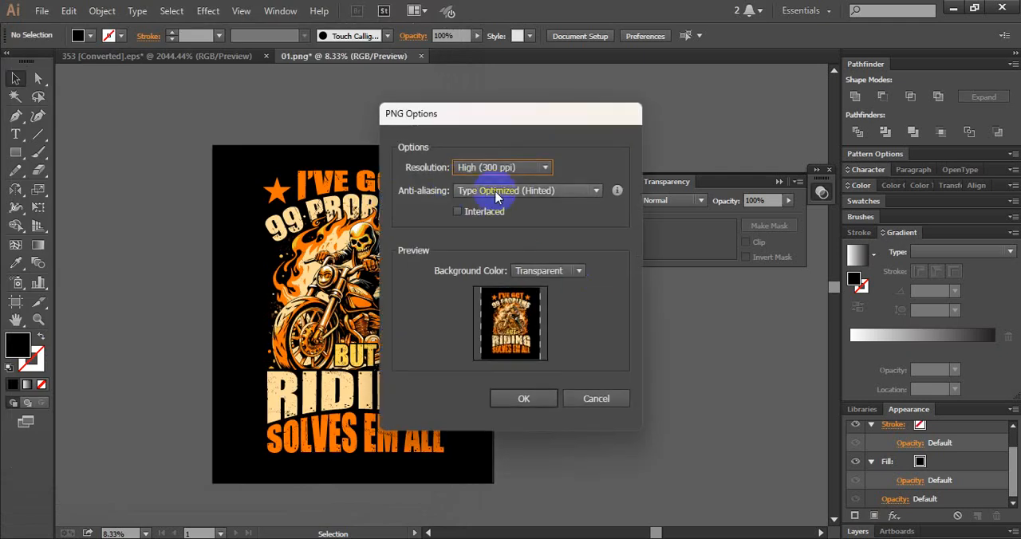
{"action": "left_click", "coordinate": [586, 401]}
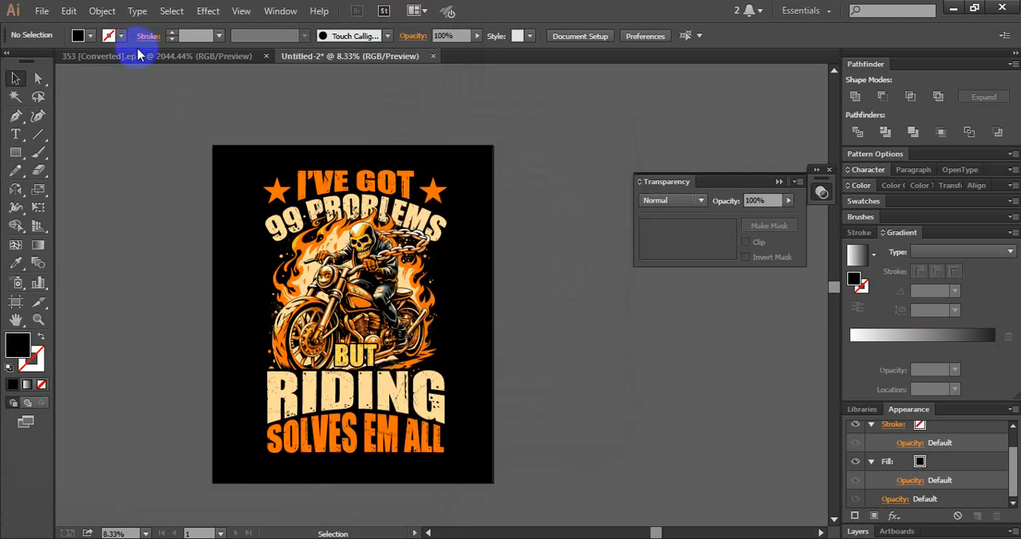
- Try to export the design to folder 17\01 as an RGB JPEG with quality 10 and High (300 ppi) resolution
{"action": "left_click", "coordinate": [42, 10]}
{"action": "left_click", "coordinate": [125, 311]}
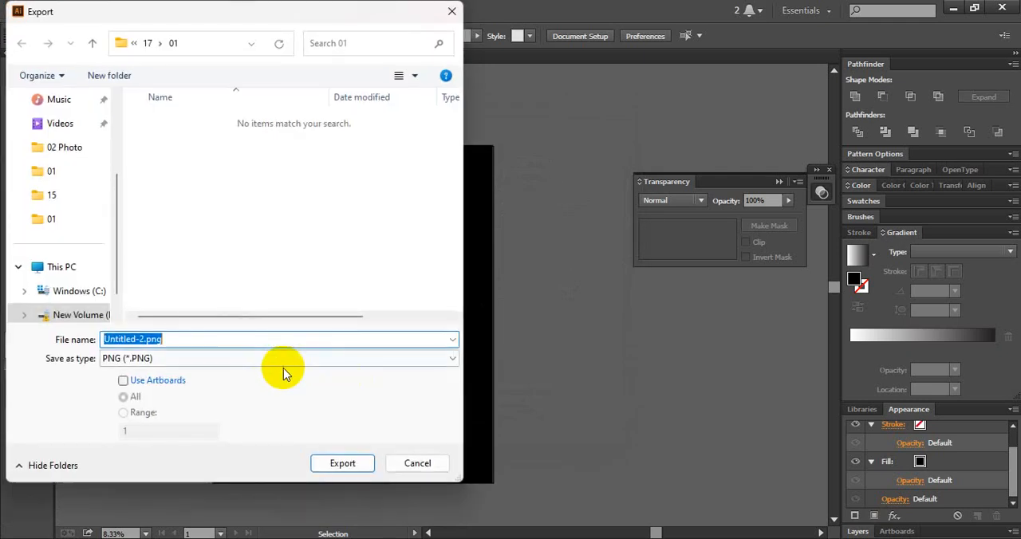
{"action": "left_click", "coordinate": [279, 361]}
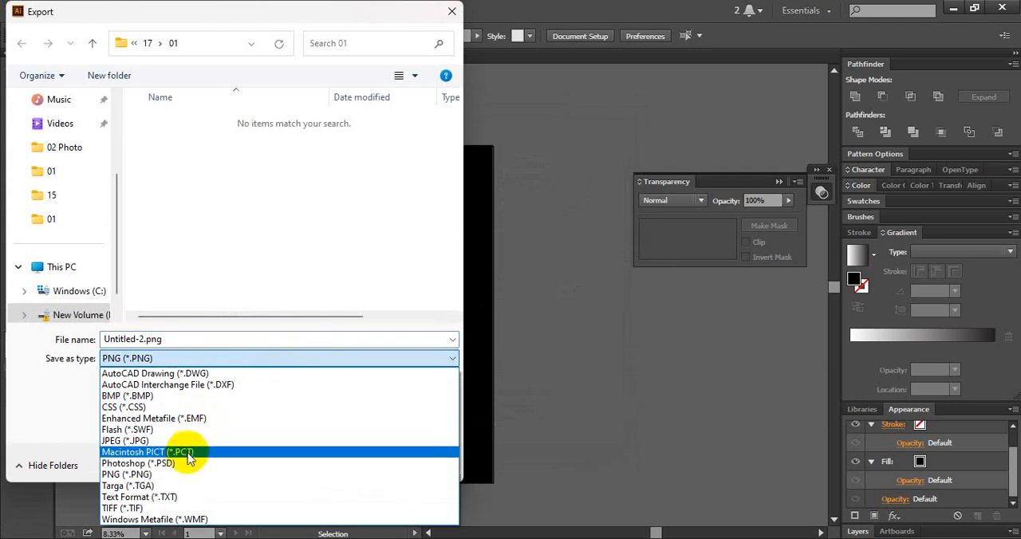
{"action": "left_click", "coordinate": [192, 440]}
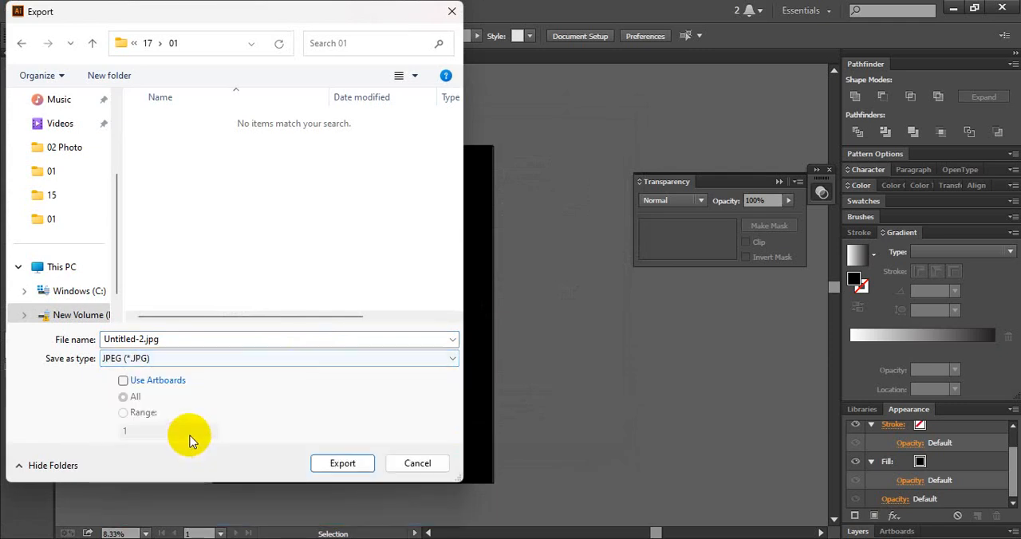
{"action": "left_click", "coordinate": [263, 337]}
{"action": "key", "text": "Return"}
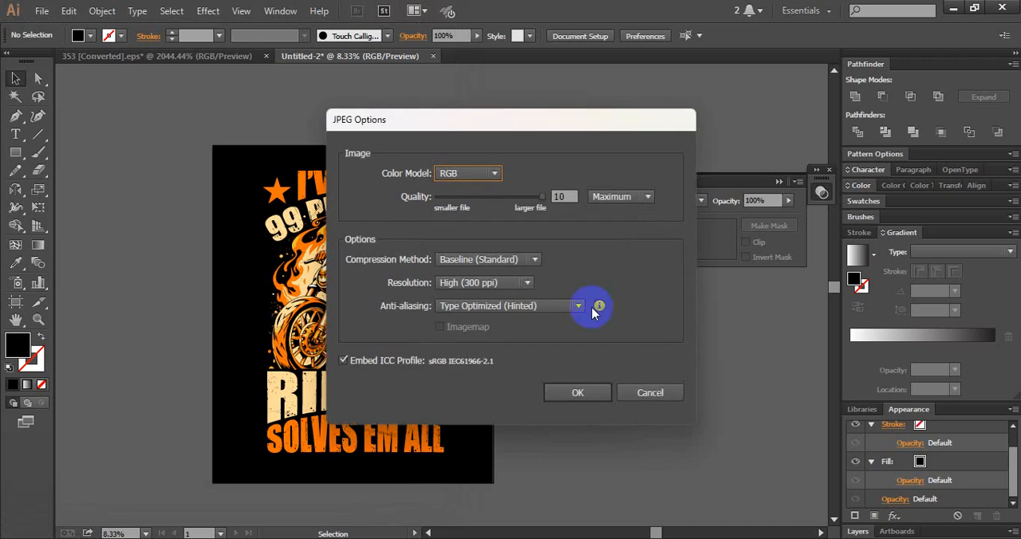
{"action": "left_click", "coordinate": [579, 391]}
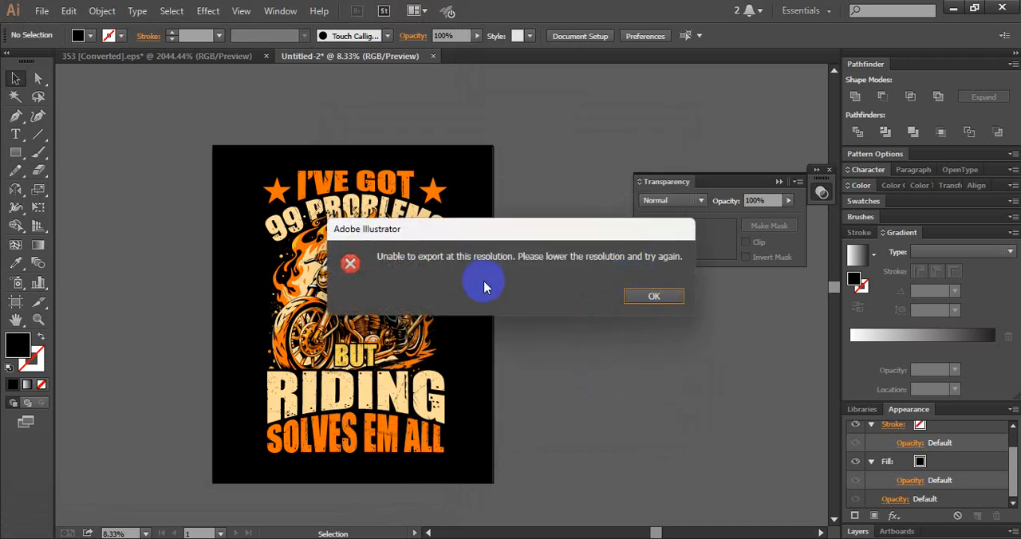
{"action": "left_click", "coordinate": [667, 297]}
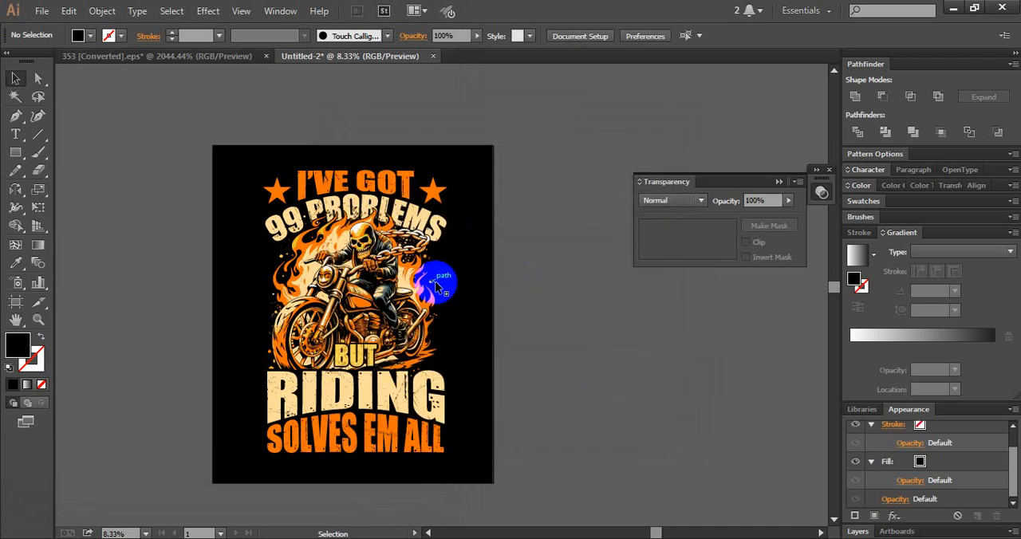
- Set up Save for Web with the JPEG format at Maximum quality and 4500 by 5400 px, and start saving
{"action": "left_click", "coordinate": [42, 10]}
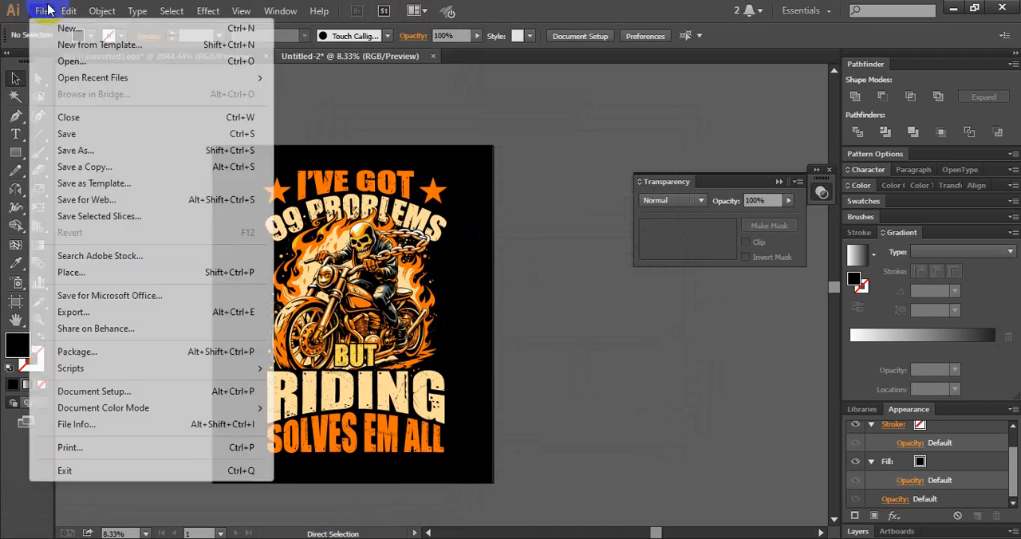
{"action": "left_click", "coordinate": [96, 200]}
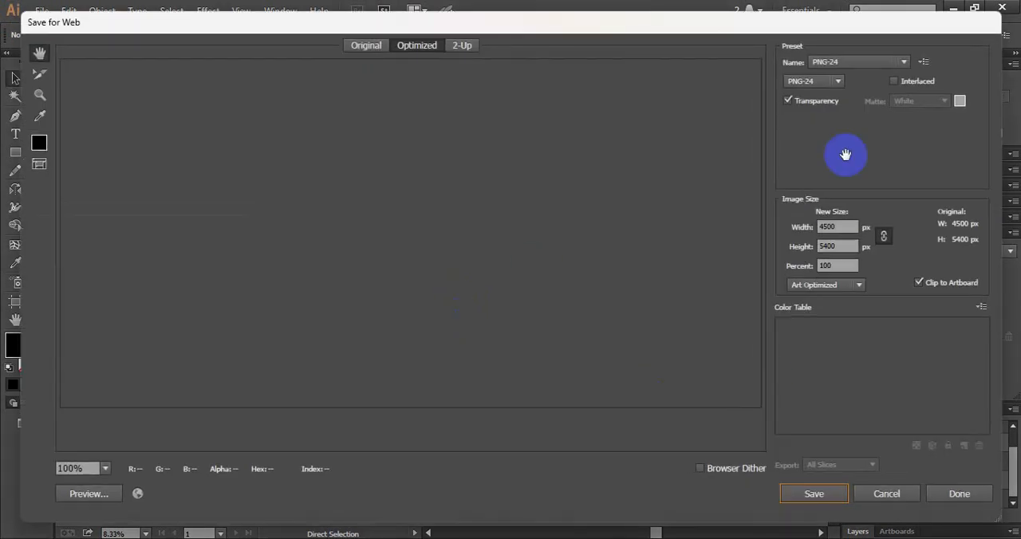
{"action": "left_click", "coordinate": [837, 82]}
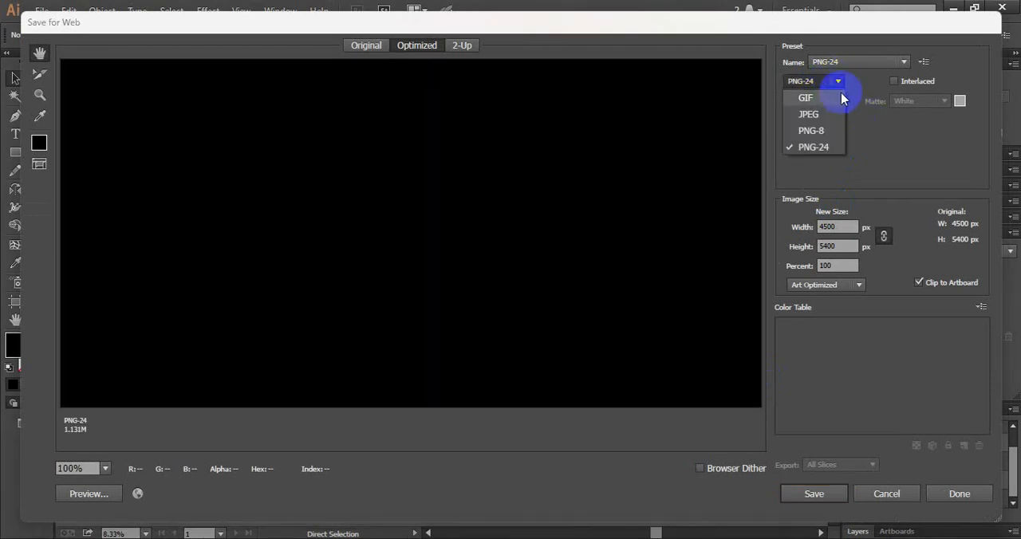
{"action": "left_click", "coordinate": [838, 119]}
{"action": "left_click", "coordinate": [817, 495]}
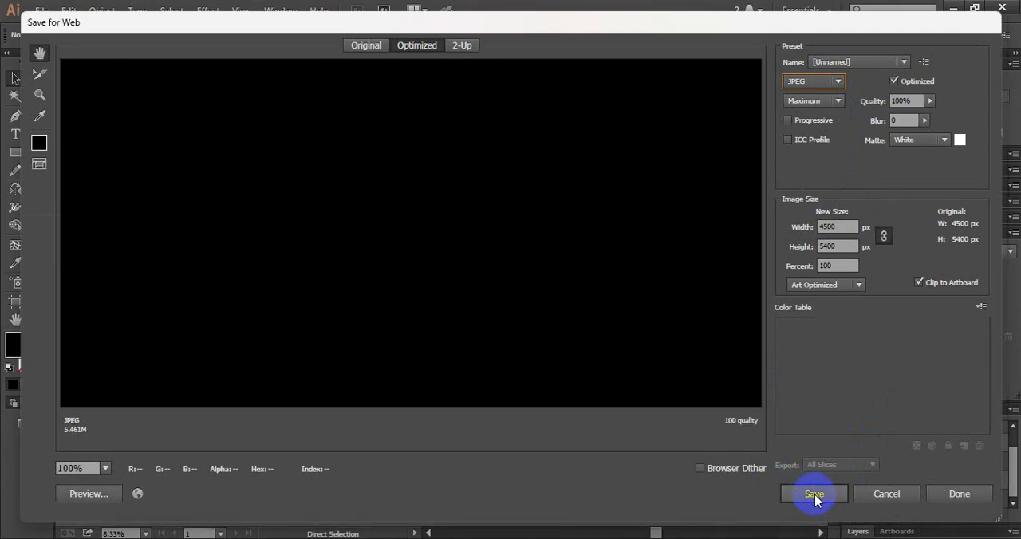
{"action": "left_click", "coordinate": [814, 495]}
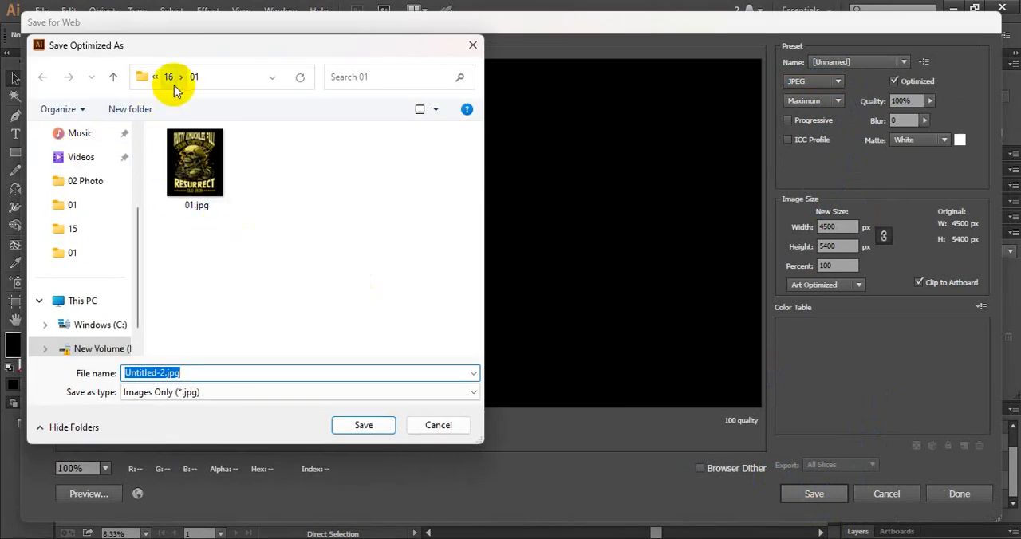
- Save the web-optimized JPEG in subfolder 01 of folder 17 under June T-Shirt
{"action": "left_click", "coordinate": [174, 79]}
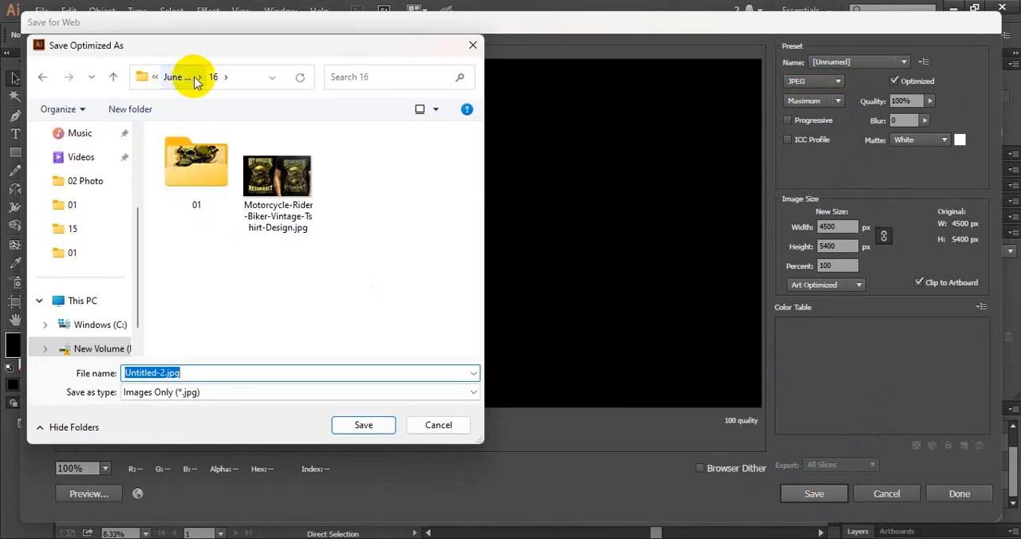
{"action": "left_click", "coordinate": [194, 77]}
{"action": "scroll", "coordinate": [307, 310], "scroll_direction": "down", "scroll_amount": 3}
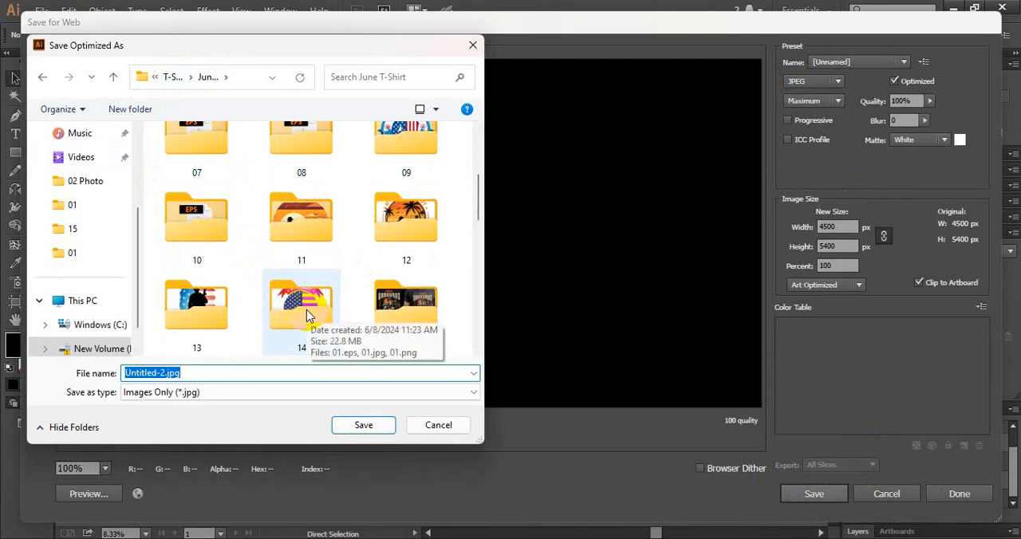
{"action": "scroll", "coordinate": [336, 311], "scroll_direction": "down", "scroll_amount": 2}
{"action": "double_click", "coordinate": [263, 318]}
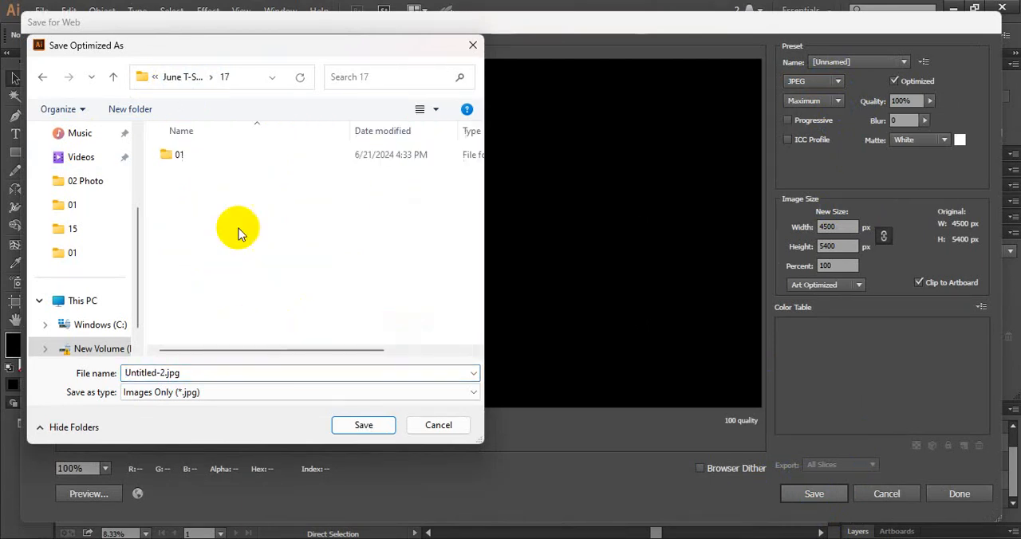
{"action": "left_click", "coordinate": [199, 159]}
{"action": "double_click", "coordinate": [199, 158]}
{"action": "double_click", "coordinate": [269, 371]}
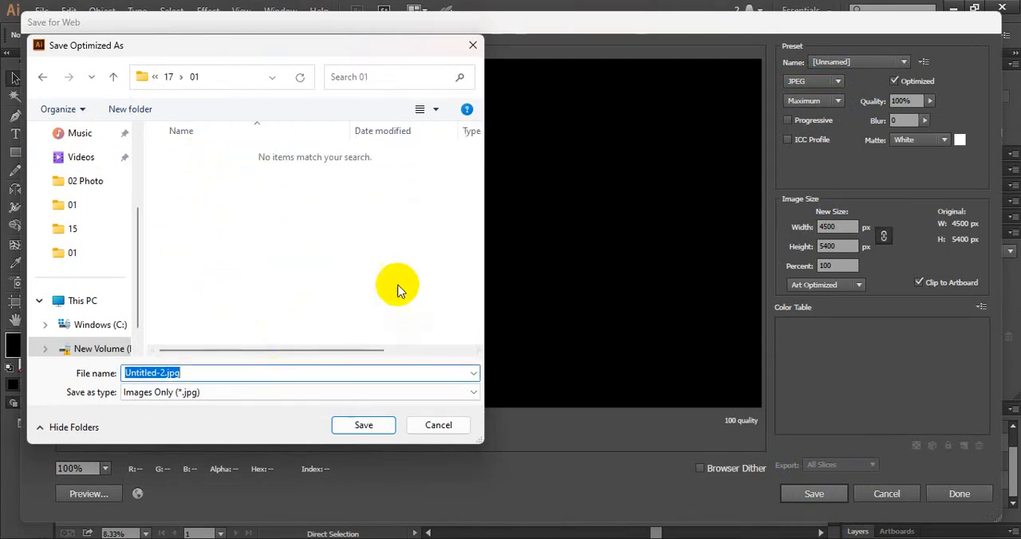
{"action": "key", "text": "Return"}
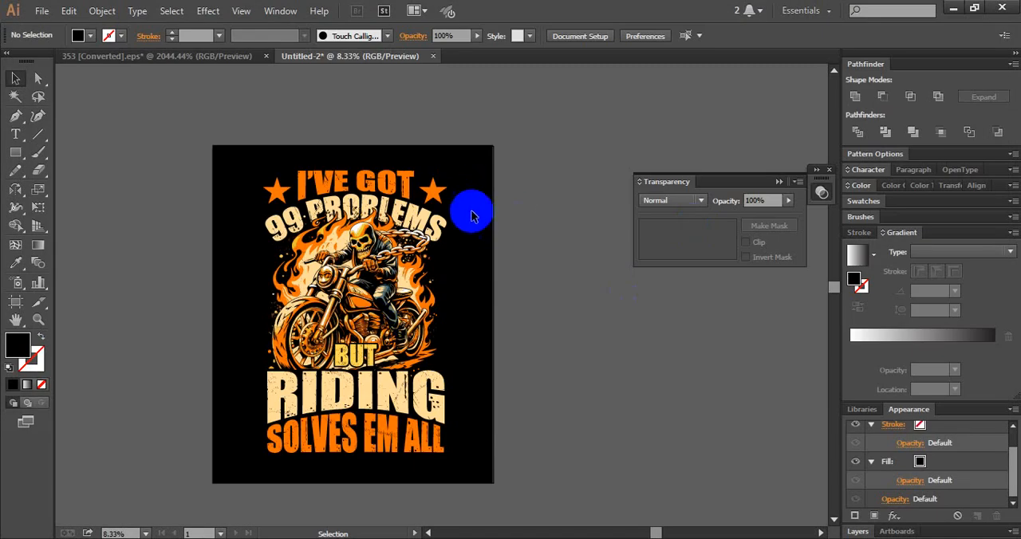
- Delete the black background rectangle behind the T-shirt design
{"action": "left_click", "coordinate": [493, 279]}
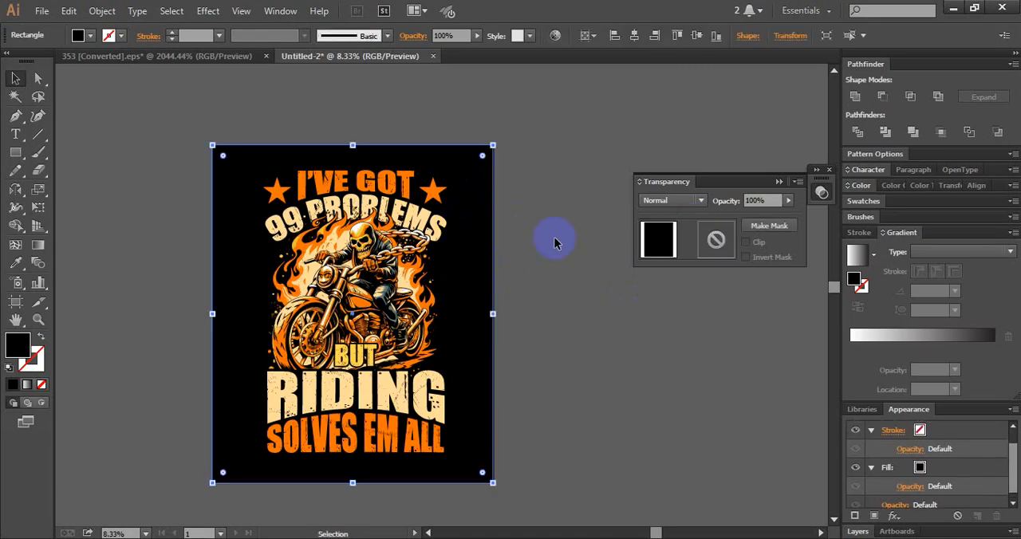
{"action": "key", "text": "Delete"}
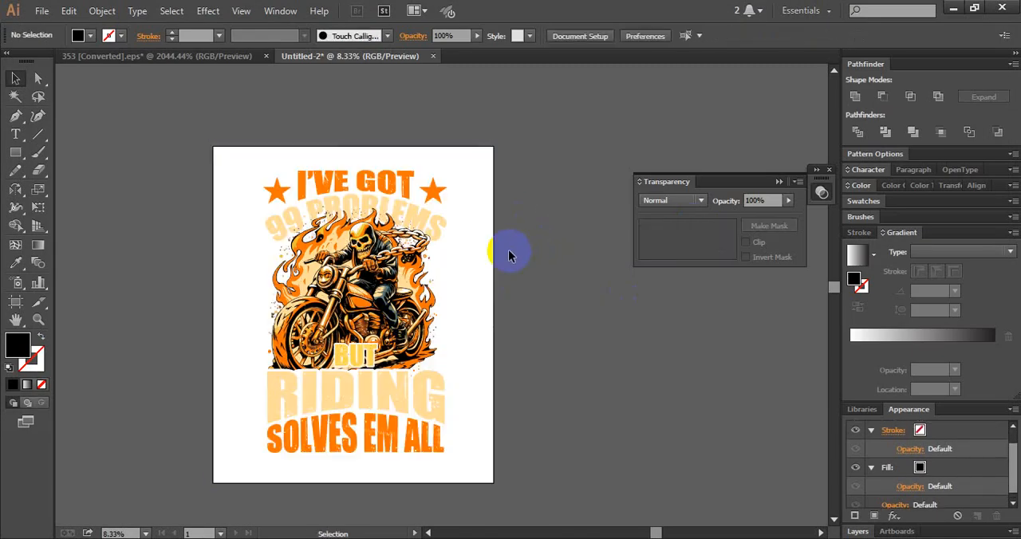
{"action": "left_click", "coordinate": [39, 13]}
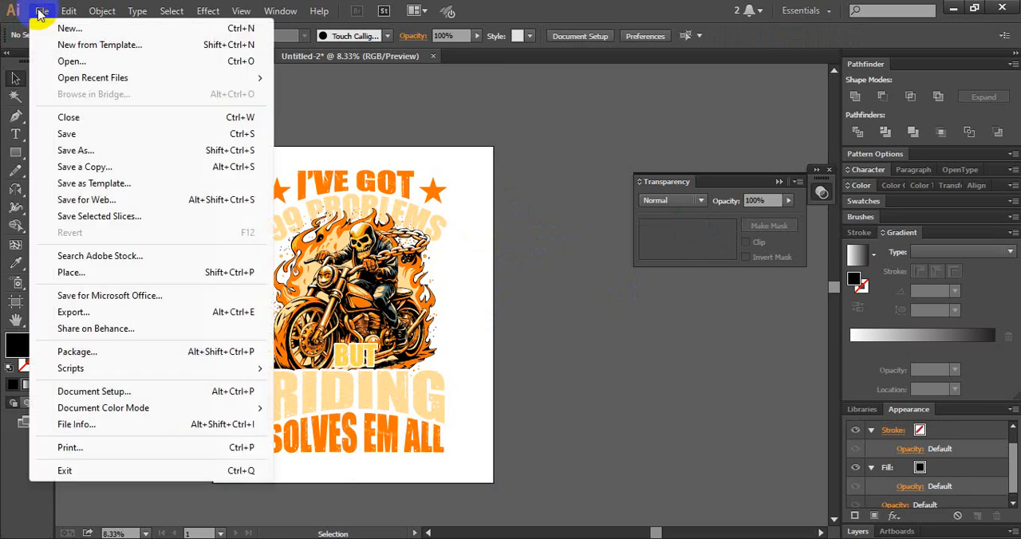
{"action": "left_click", "coordinate": [13, 14]}
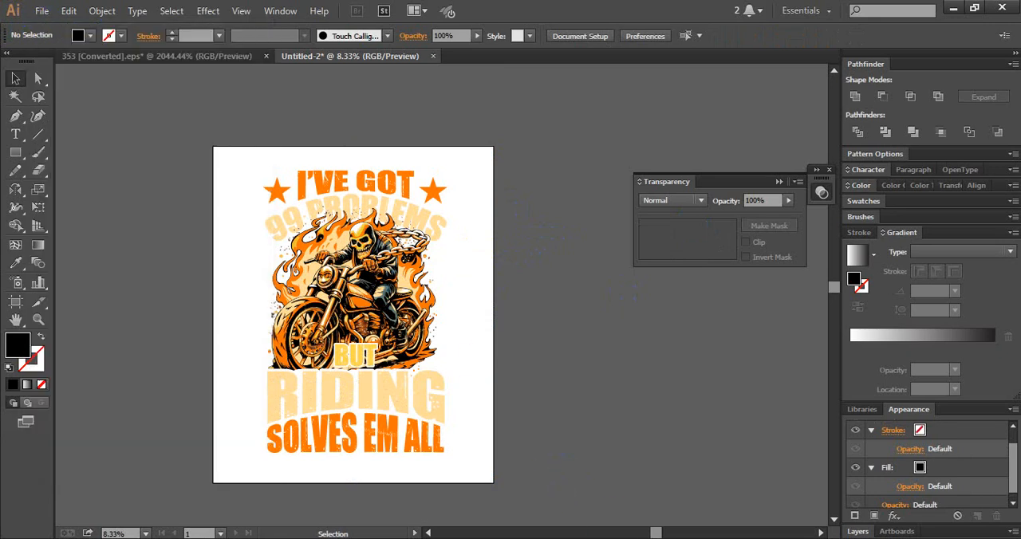
{"action": "double_click", "coordinate": [354, 187]}
{"action": "double_click", "coordinate": [201, 173]}
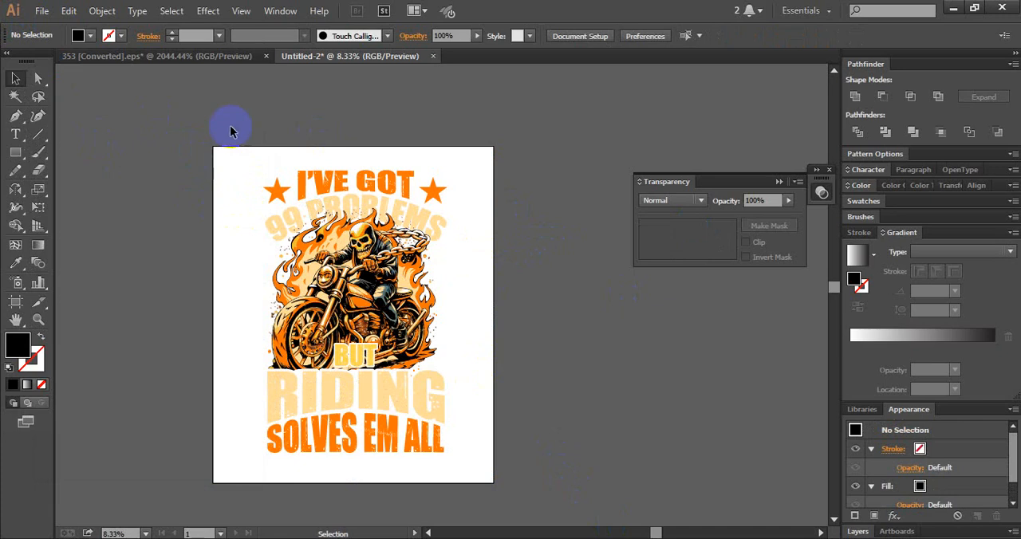
- Export the design to folder 17\01 as PNG file 01 at High (300 ppi) resolution with a transparent background
{"action": "left_click", "coordinate": [41, 10]}
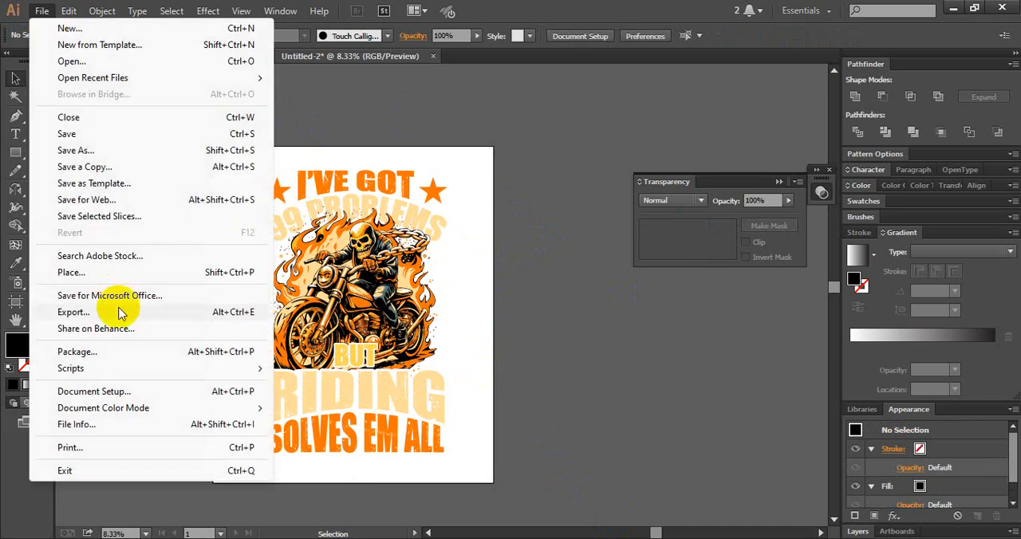
{"action": "left_click", "coordinate": [118, 311]}
{"action": "left_click", "coordinate": [159, 359]}
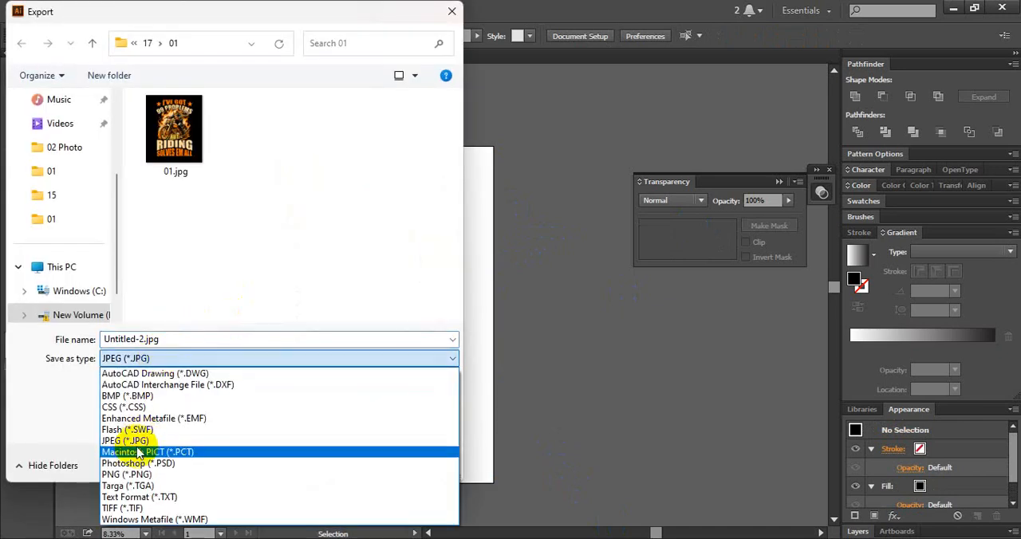
{"action": "left_click", "coordinate": [132, 475]}
{"action": "double_click", "coordinate": [198, 343]}
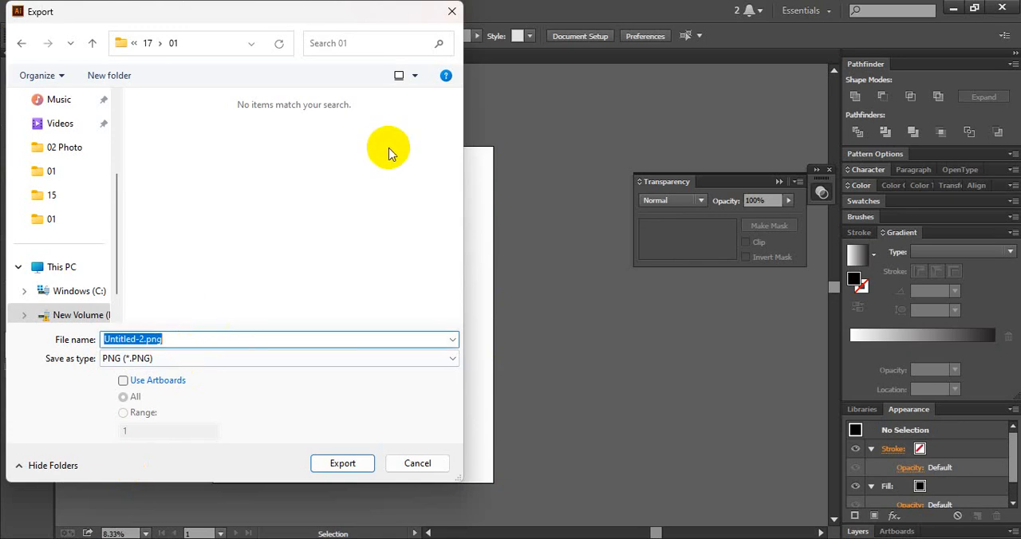
{"action": "type", "text": "01"}
{"action": "key", "text": "Return"}
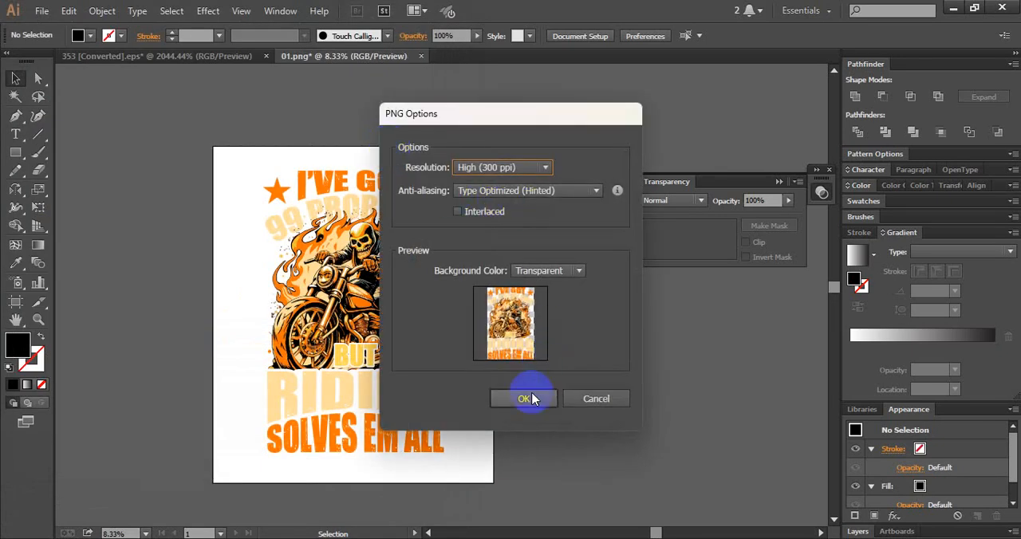
{"action": "left_click", "coordinate": [526, 399]}
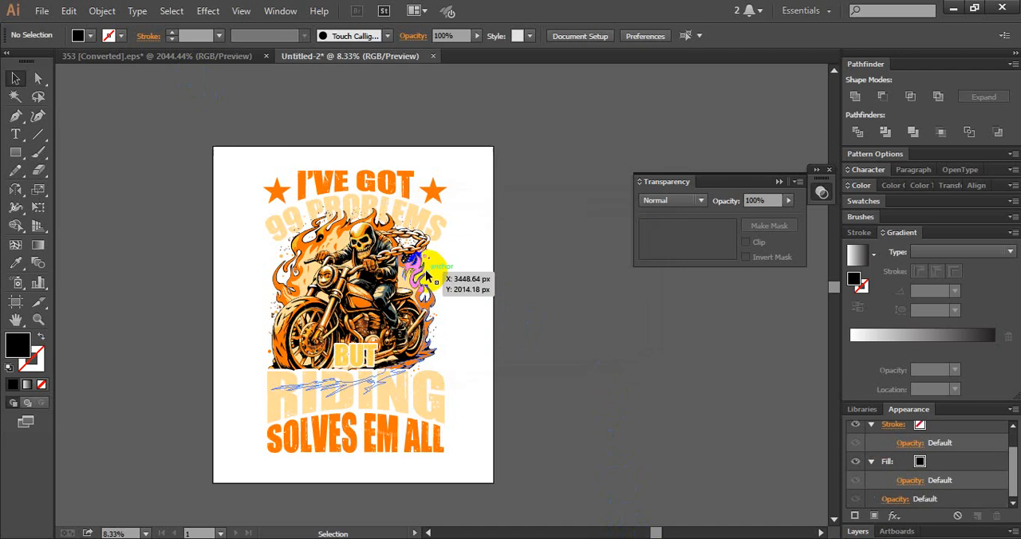
- Start saving the design in folder 17\01 as an Illustrator EPS file named 01
{"action": "left_click", "coordinate": [41, 10]}
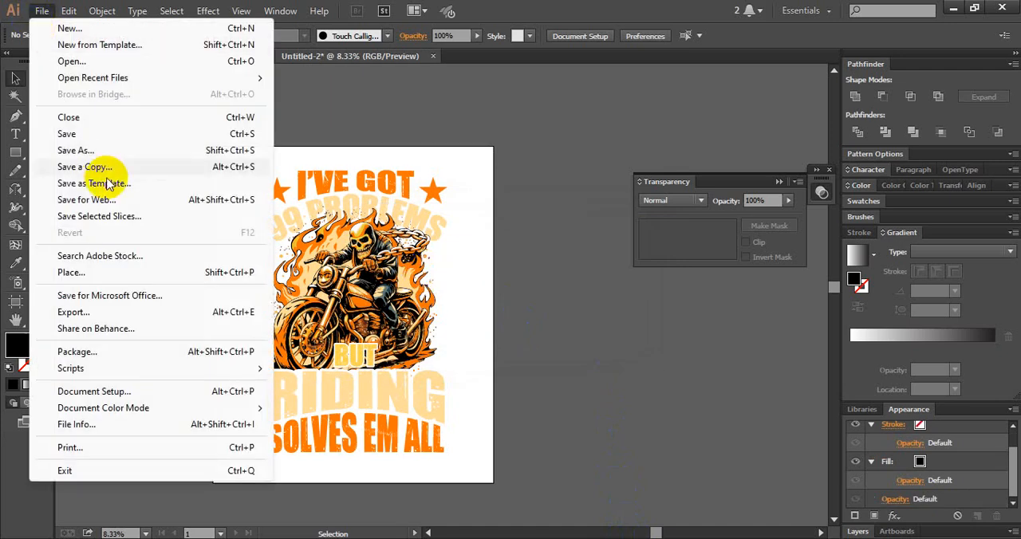
{"action": "left_click", "coordinate": [98, 151]}
{"action": "left_click", "coordinate": [209, 358]}
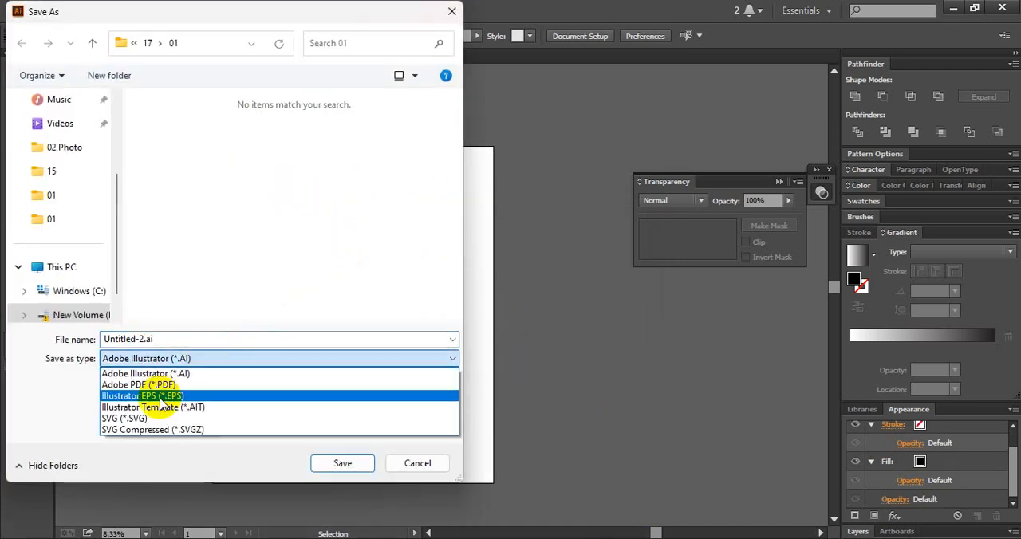
{"action": "left_click", "coordinate": [150, 396]}
{"action": "double_click", "coordinate": [217, 341]}
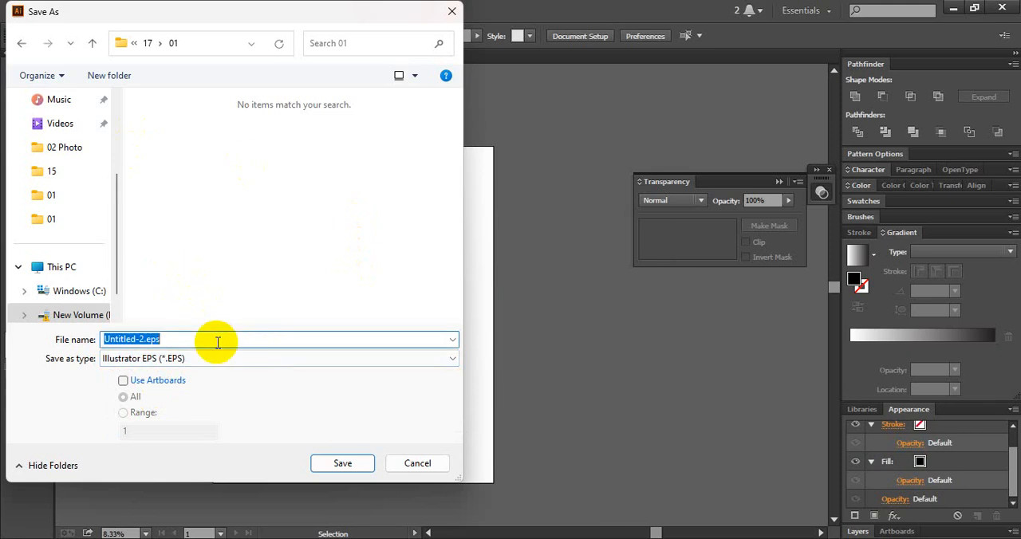
{"action": "type", "text": "01"}
{"action": "key", "text": "Return"}
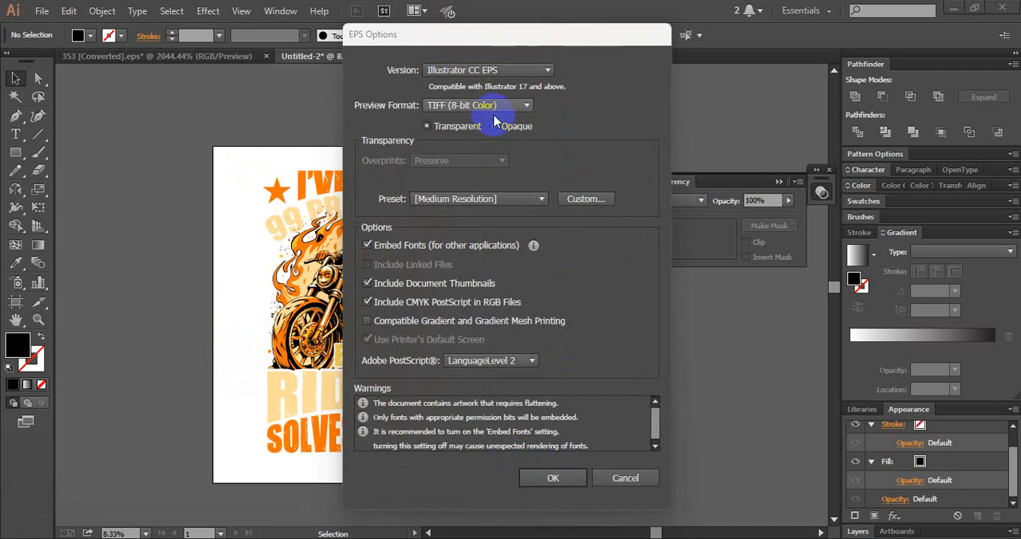
- Set the EPS version to Illustrator 10 EPS and complete the save in the older format
{"action": "left_click", "coordinate": [489, 71]}
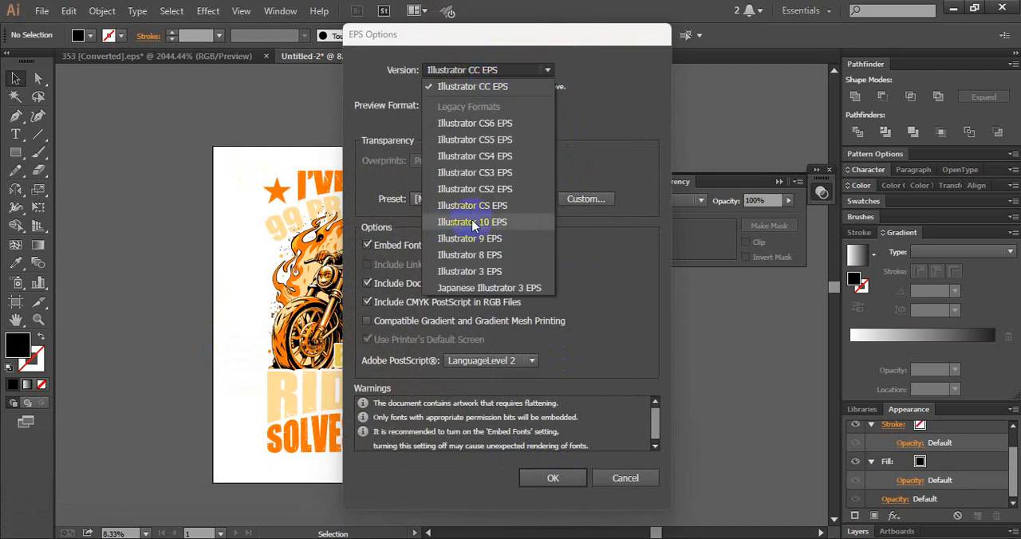
{"action": "left_click", "coordinate": [492, 222]}
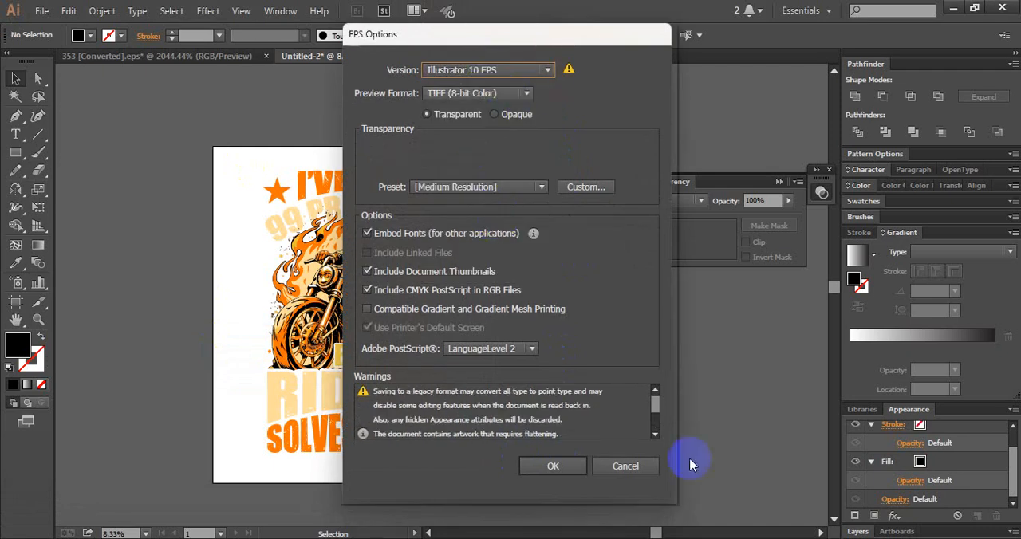
{"action": "left_click", "coordinate": [550, 466]}
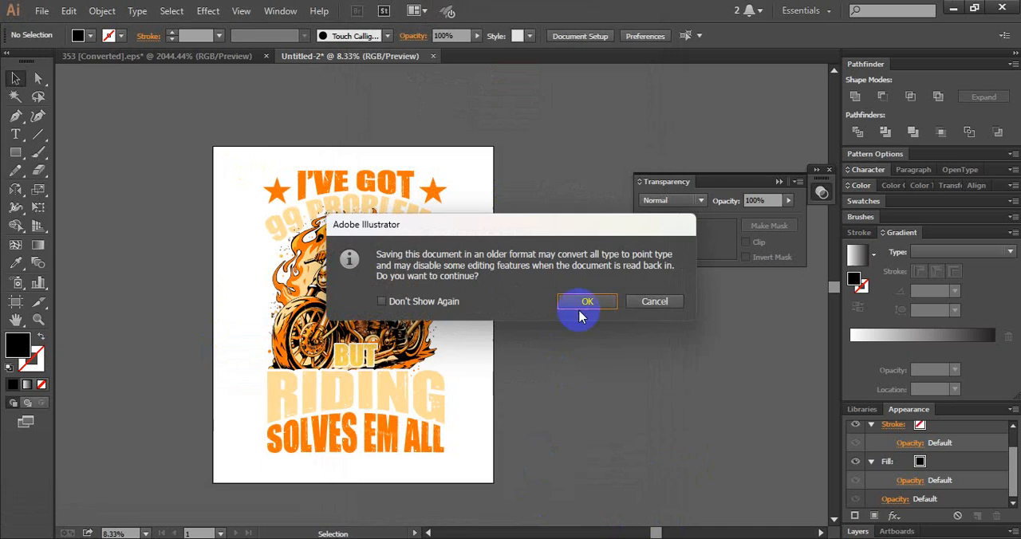
{"action": "left_click", "coordinate": [590, 306]}
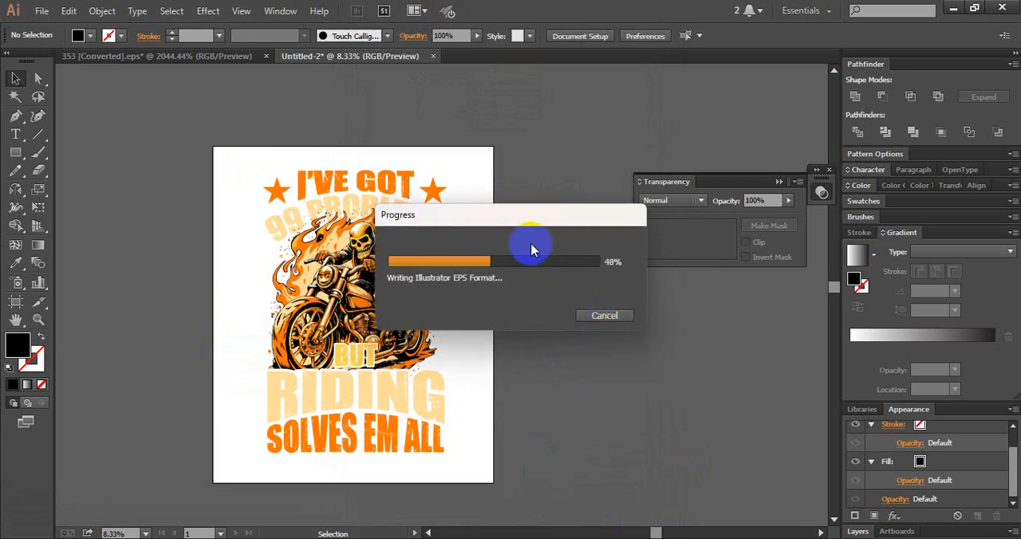
{"action": "left_click", "coordinate": [574, 297]}
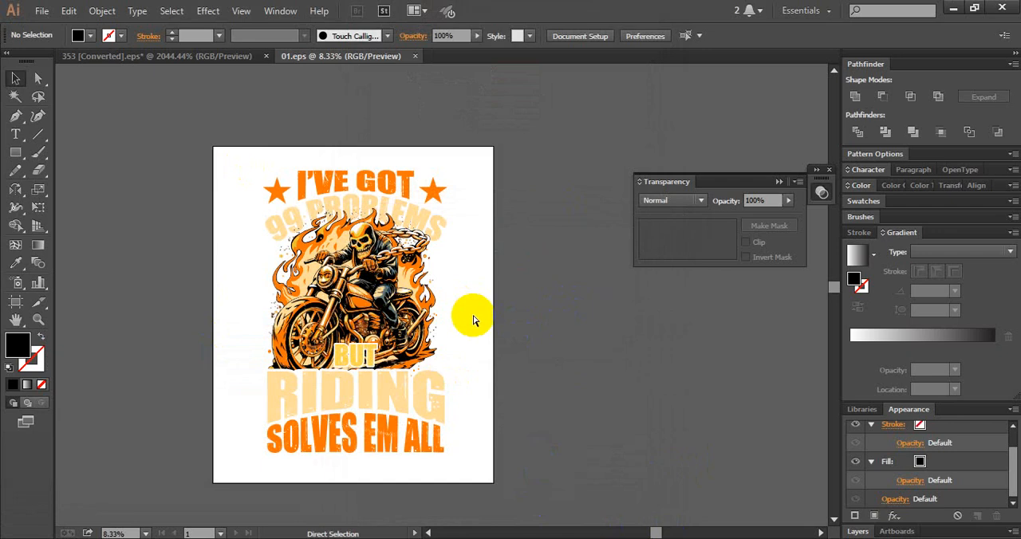
- Undo the deletion of the black background rectangle and deselect everything
{"action": "key", "text": "ctrl+z"}
{"action": "key", "text": "ctrl+z"}
{"action": "left_click", "coordinate": [593, 475]}
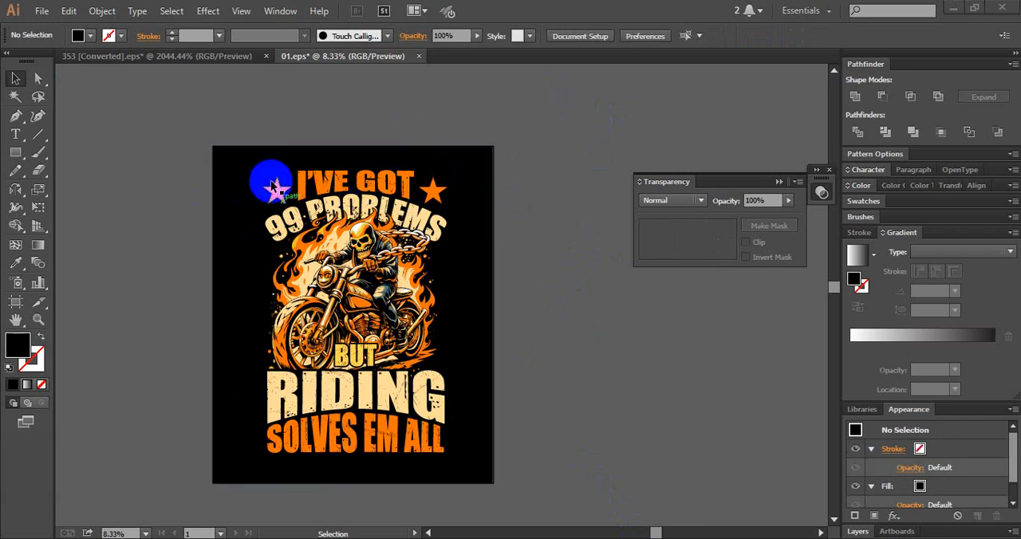
- Save the design with its black background over 01.eps in folder 17\01, using the Illustrator 10 EPS version
{"action": "left_click", "coordinate": [42, 11]}
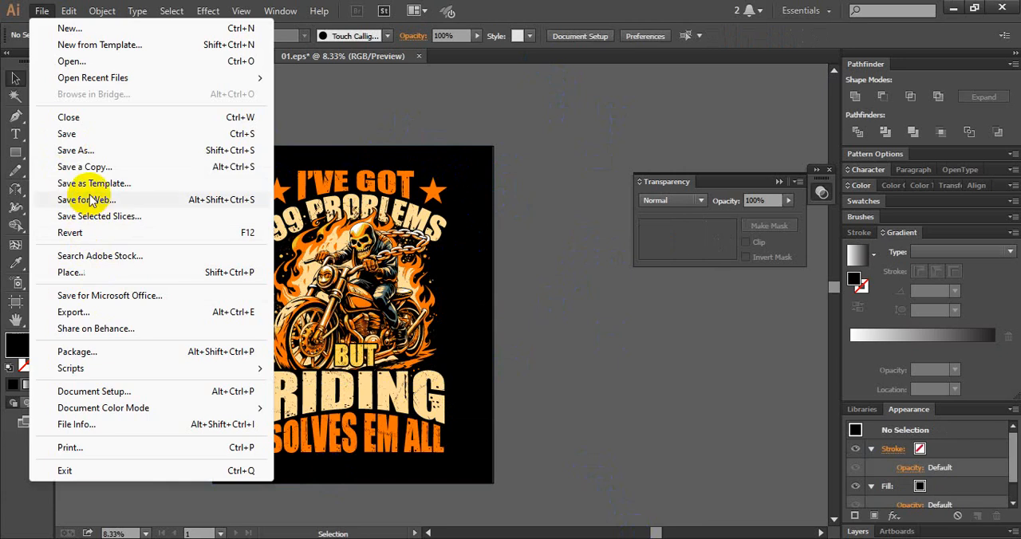
{"action": "left_click", "coordinate": [97, 151]}
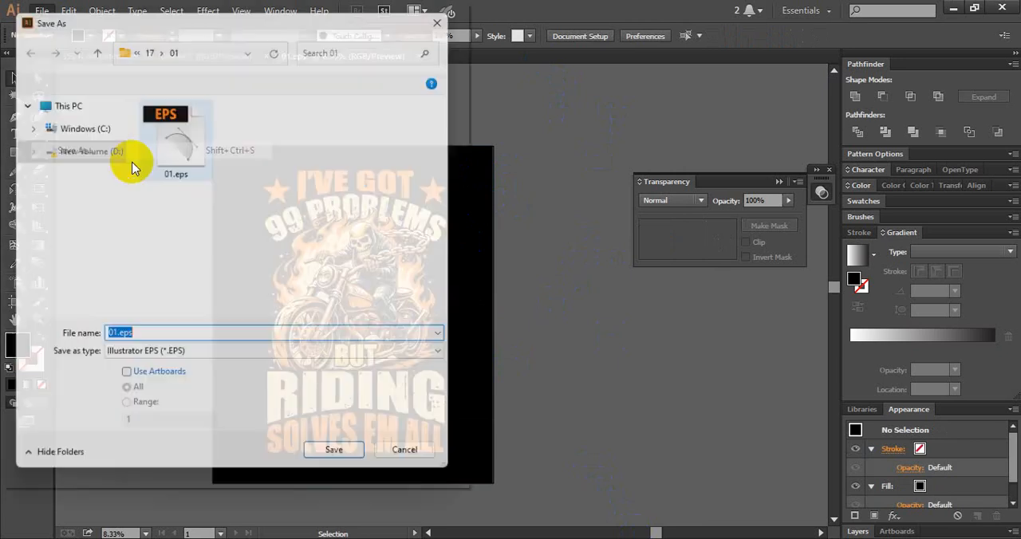
{"action": "left_click", "coordinate": [164, 151]}
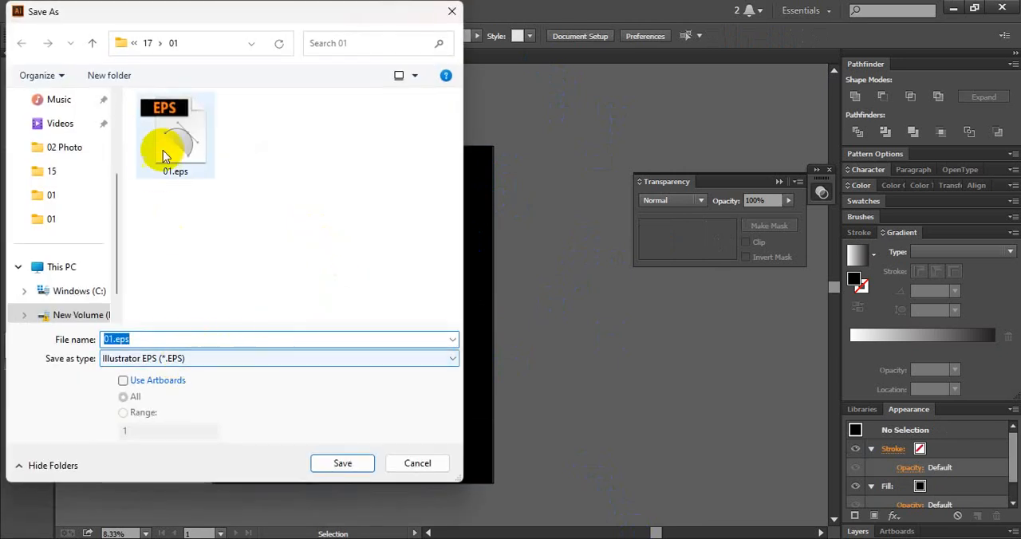
{"action": "left_click", "coordinate": [339, 465]}
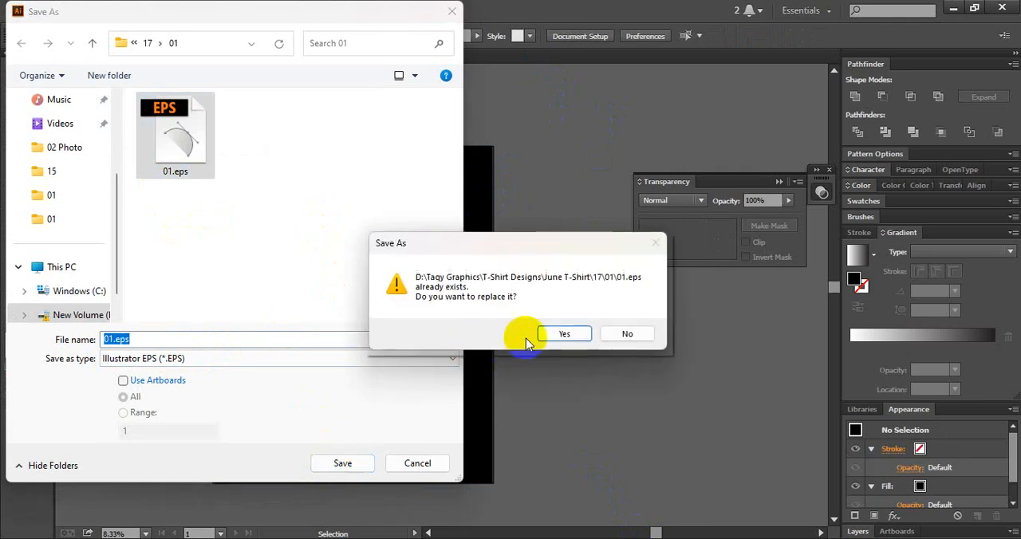
{"action": "left_click", "coordinate": [562, 333]}
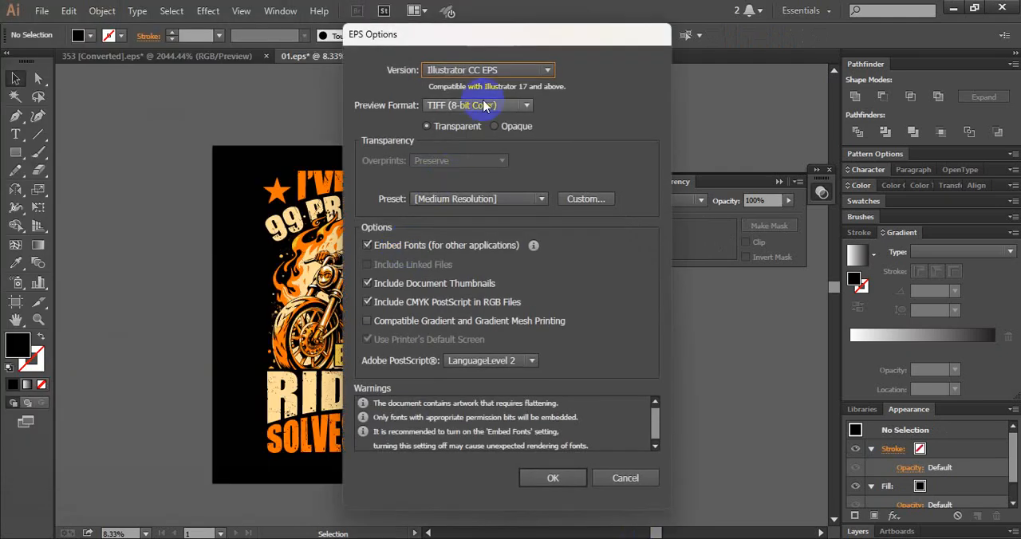
{"action": "left_click", "coordinate": [510, 70]}
{"action": "left_click", "coordinate": [492, 239]}
{"action": "left_click", "coordinate": [558, 470]}
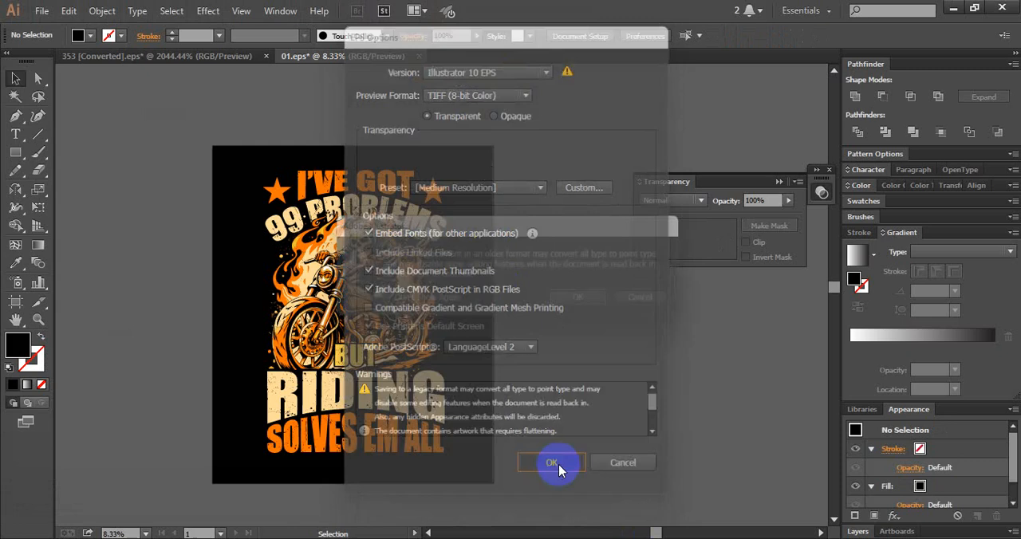
{"action": "left_click", "coordinate": [577, 301]}
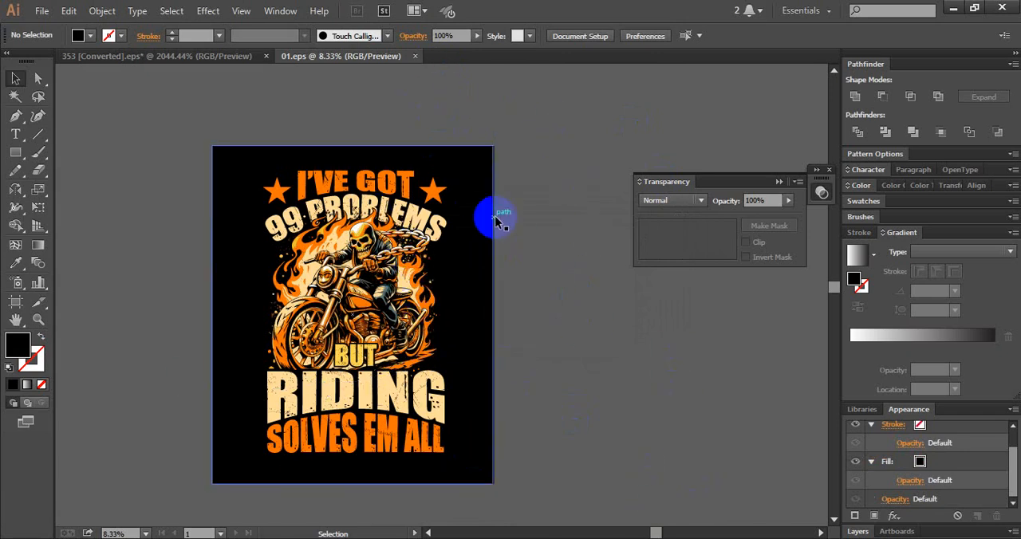
{"action": "left_click_drag", "start_coordinate": [481, 255], "coordinate": [211, 295]}
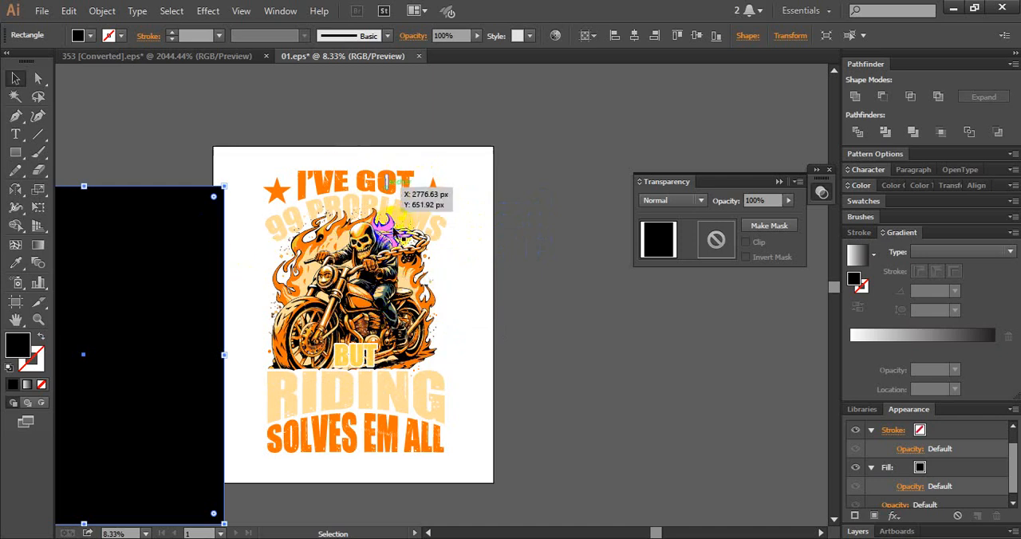
{"action": "key", "text": "ctrl+z"}
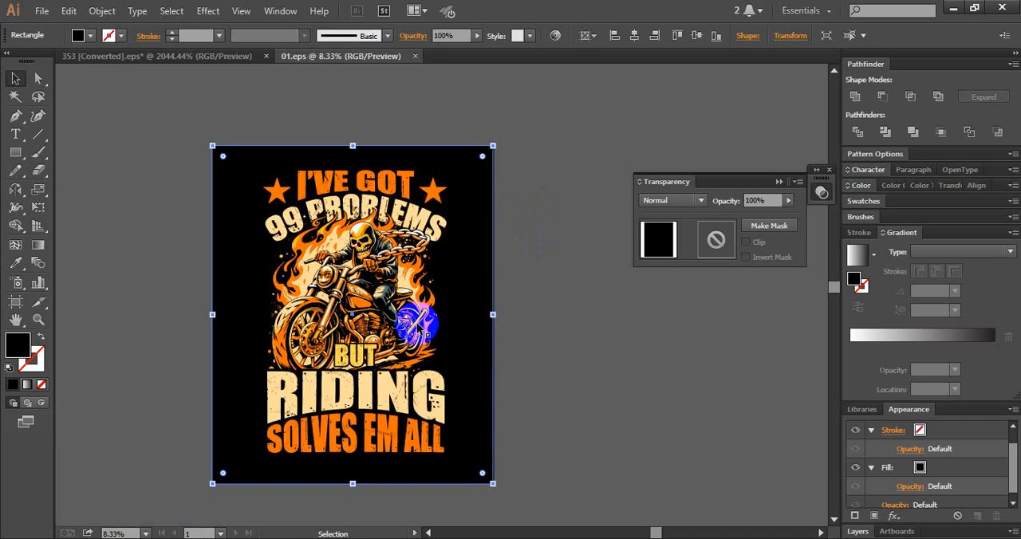
{"action": "left_click", "coordinate": [627, 315]}
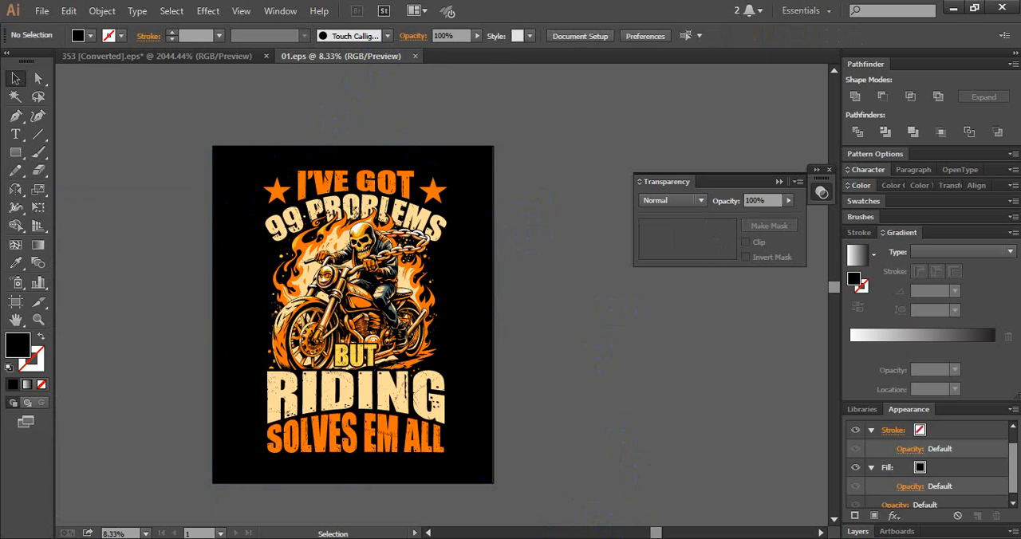
- Switch to Mens Mockup Black New June.psd in Photoshop and open the topmost Vector Smart Object layer's contents for editing
{"action": "left_click", "coordinate": [355, 302]}
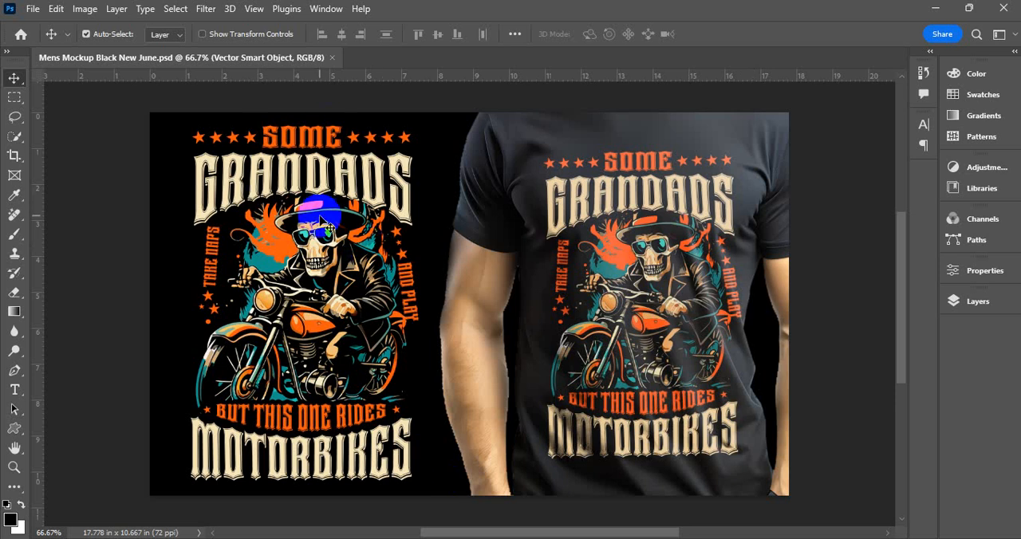
{"action": "left_click", "coordinate": [941, 299]}
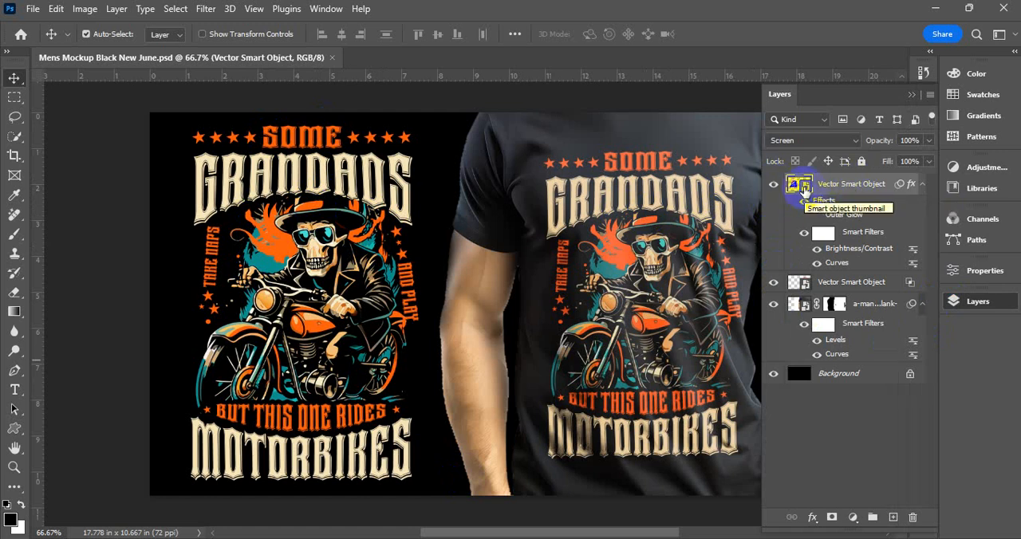
{"action": "double_click", "coordinate": [803, 189]}
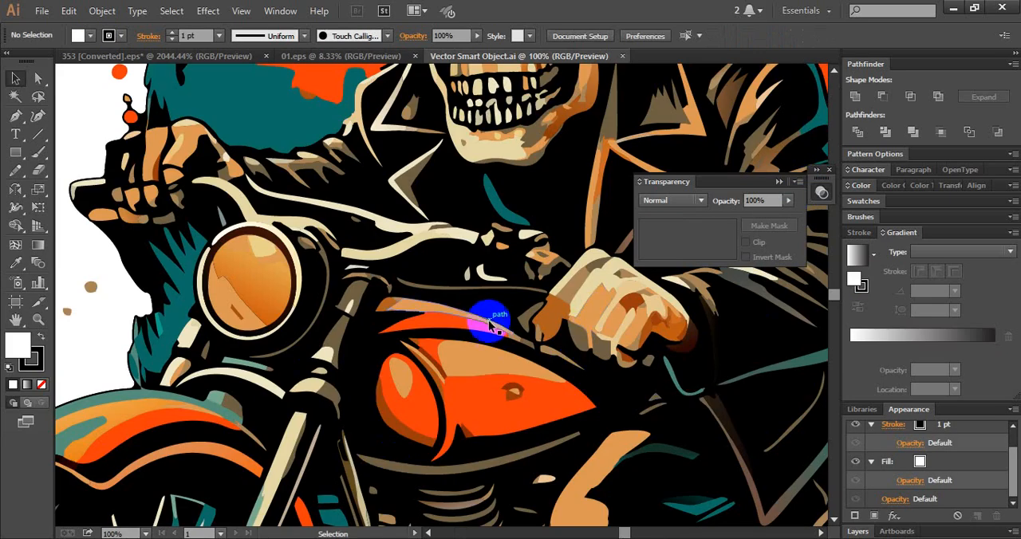
- Replace the Grandads artwork in the smart object with the copied skeleton-motorcycle design and centre it on the artboard horizontally and vertically
{"action": "scroll", "coordinate": [490, 323], "scroll_direction": "down", "scroll_amount": 4}
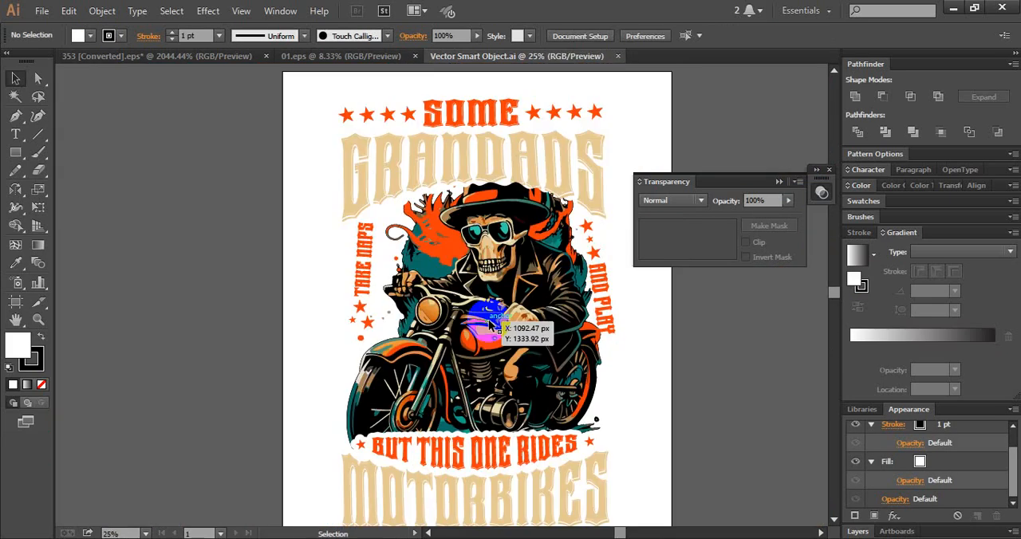
{"action": "left_click", "coordinate": [489, 323]}
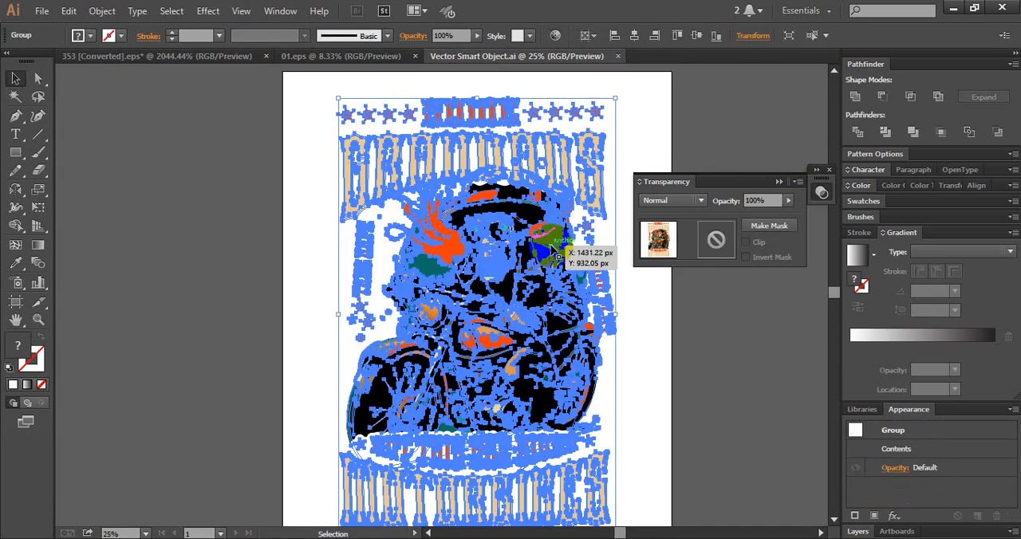
{"action": "key", "text": "Delete"}
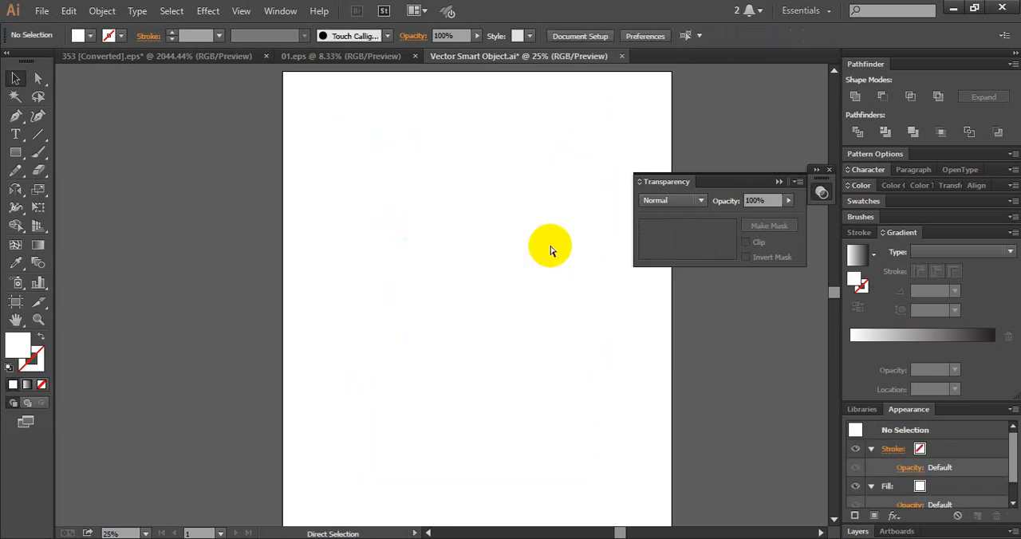
{"action": "key", "text": "ctrl+v"}
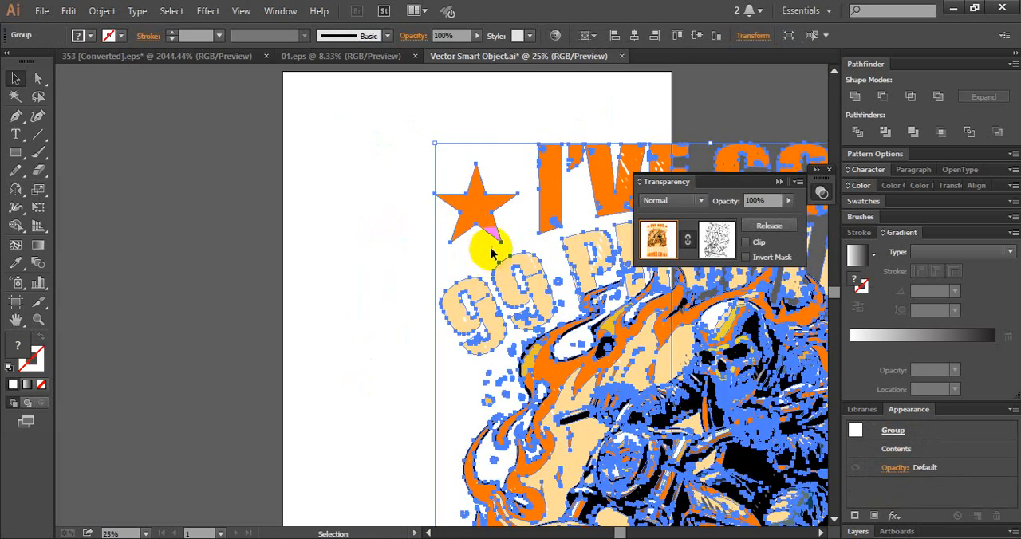
{"action": "left_click", "coordinate": [634, 35]}
{"action": "left_click", "coordinate": [696, 35]}
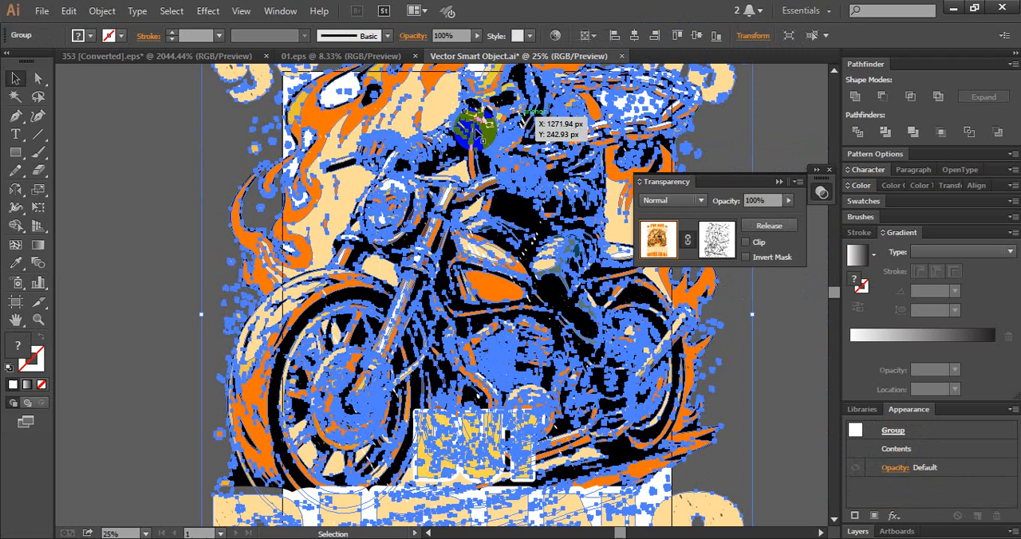
- Scale the centred design down proportionally until it fits inside the artboard with a margin, and deselect it
{"action": "left_click_drag", "start_coordinate": [558, 192], "coordinate": [483, 324]}
{"action": "left_click_drag", "start_coordinate": [520, 128], "coordinate": [519, 250]}
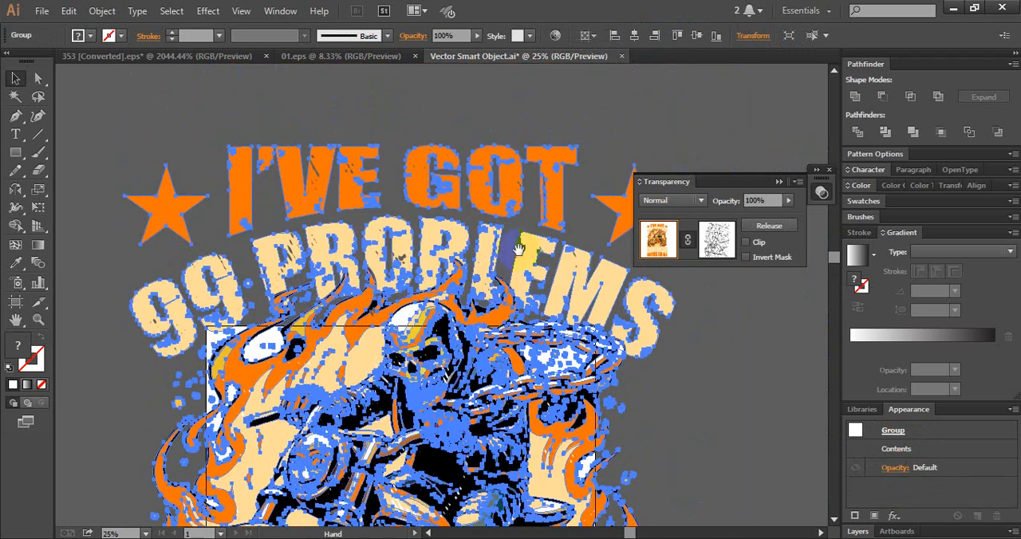
{"action": "left_click_drag", "start_coordinate": [677, 147], "coordinate": [529, 346]}
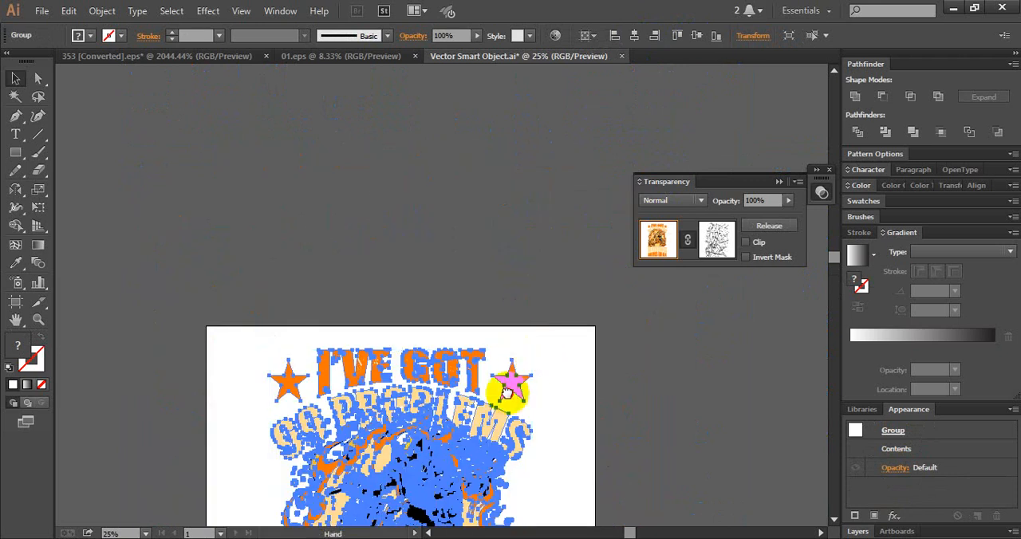
{"action": "left_click_drag", "start_coordinate": [515, 379], "coordinate": [547, 106]}
{"action": "left_click", "coordinate": [681, 369]}
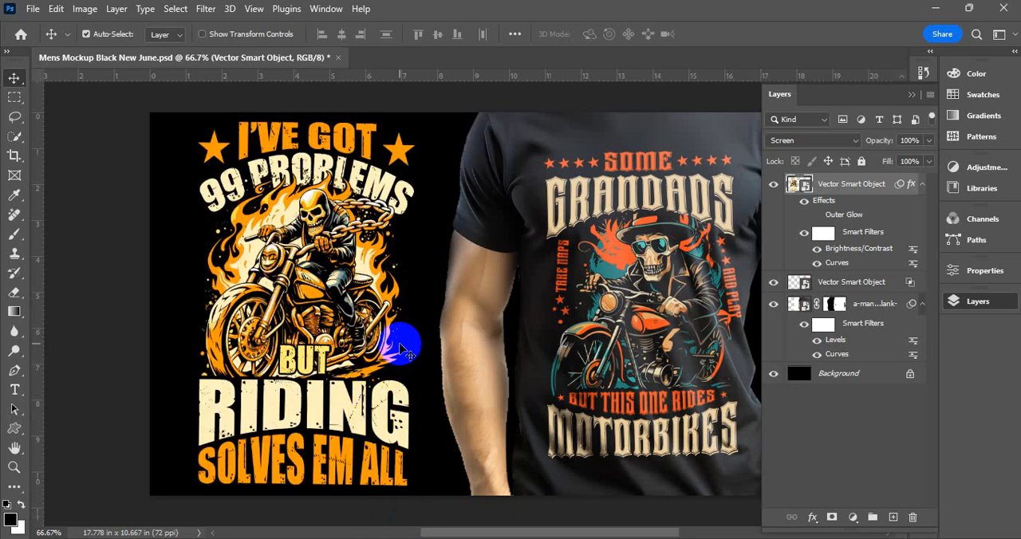
- In the Photoshop mockup, open the lower Vector Smart Object's contents and replace its Grandads artwork with the copied motorcycle design
{"action": "left_click", "coordinate": [661, 271]}
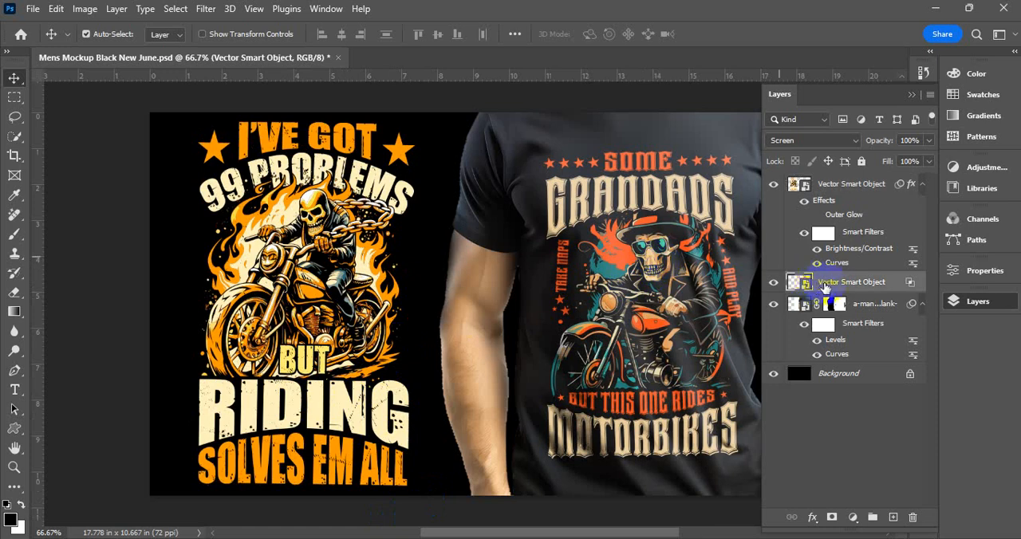
{"action": "double_click", "coordinate": [824, 286]}
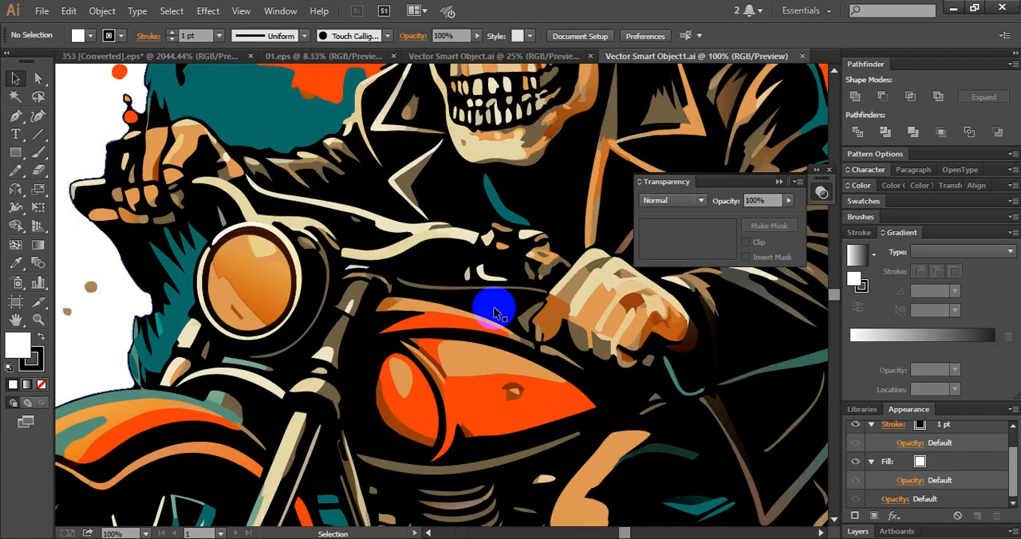
{"action": "key", "text": "ctrl+a"}
{"action": "scroll", "coordinate": [495, 311], "scroll_direction": "down", "scroll_amount": 5}
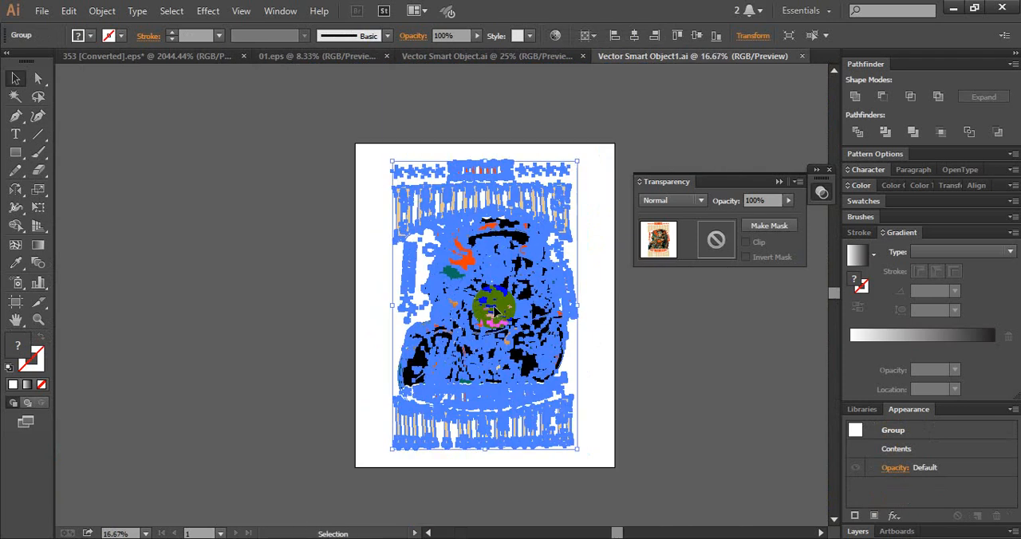
{"action": "key", "text": "ctrl+shift+a"}
{"action": "key", "text": "ctrl+a"}
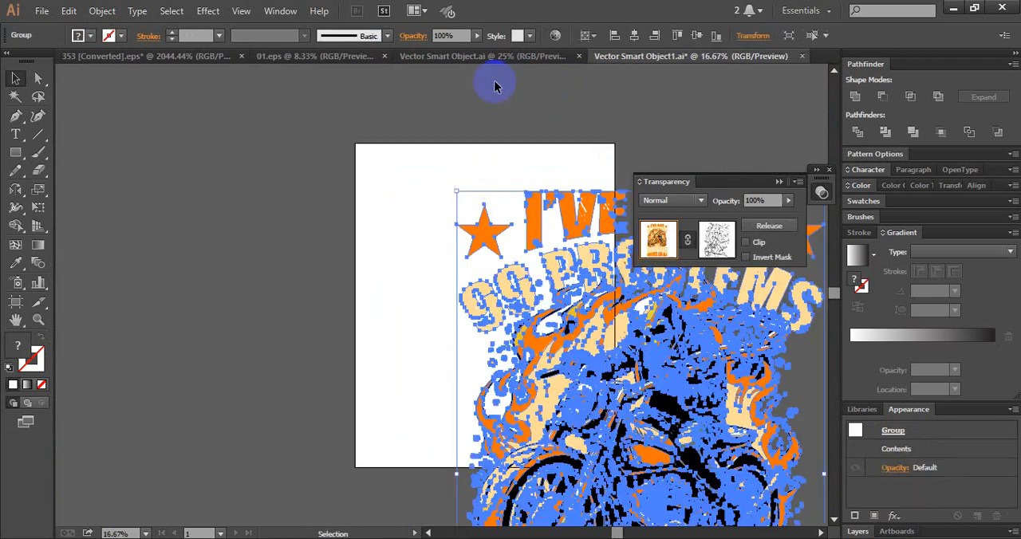
- Centre the pasted design on the artboard, scale it down proportionally to fit inside, deselect it, and return to the Photoshop mockup
{"action": "left_click", "coordinate": [634, 37]}
{"action": "left_click", "coordinate": [699, 36]}
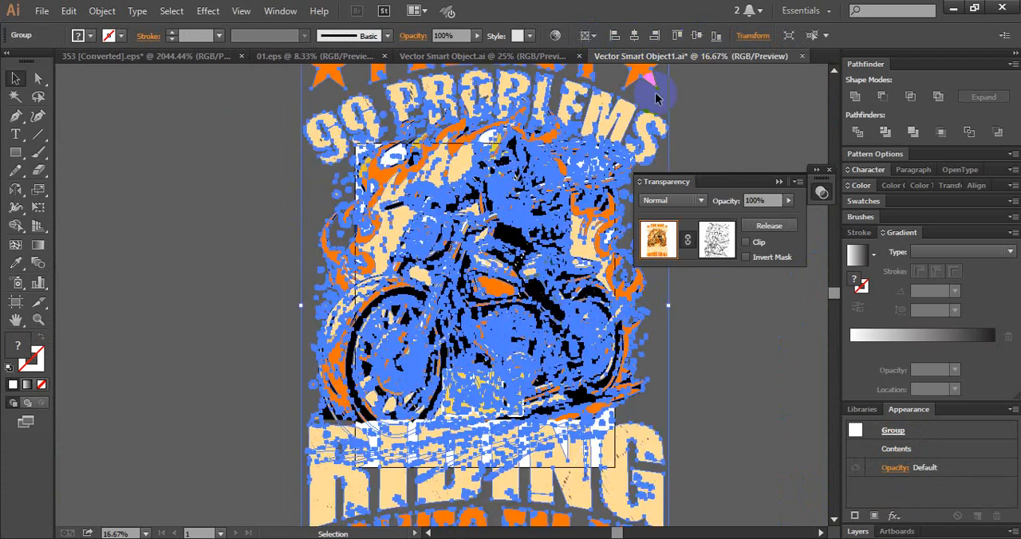
{"action": "left_click_drag", "start_coordinate": [588, 127], "coordinate": [535, 201]}
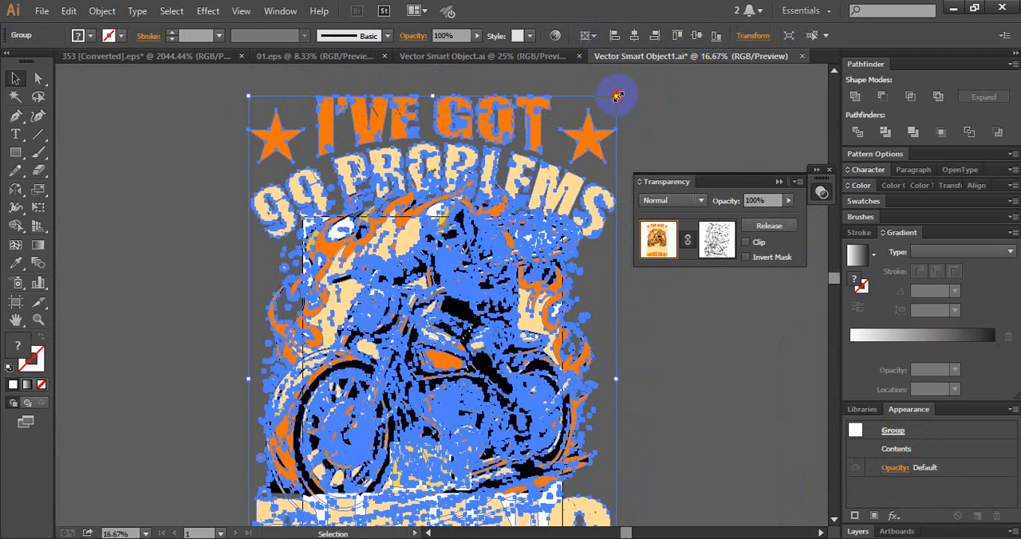
{"action": "left_click_drag", "start_coordinate": [618, 95], "coordinate": [526, 239]}
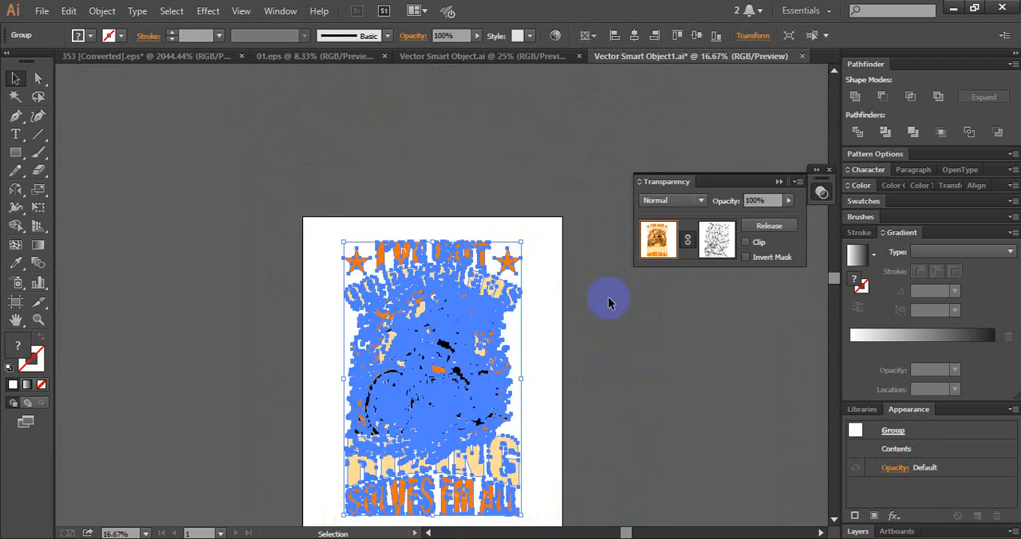
{"action": "left_click", "coordinate": [629, 358]}
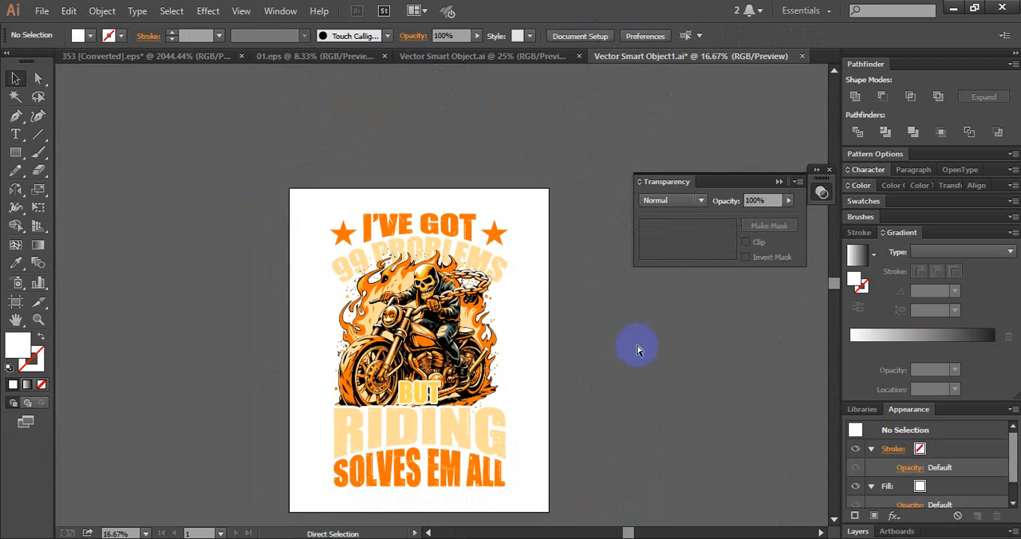
{"action": "key", "text": "alt+Tab"}
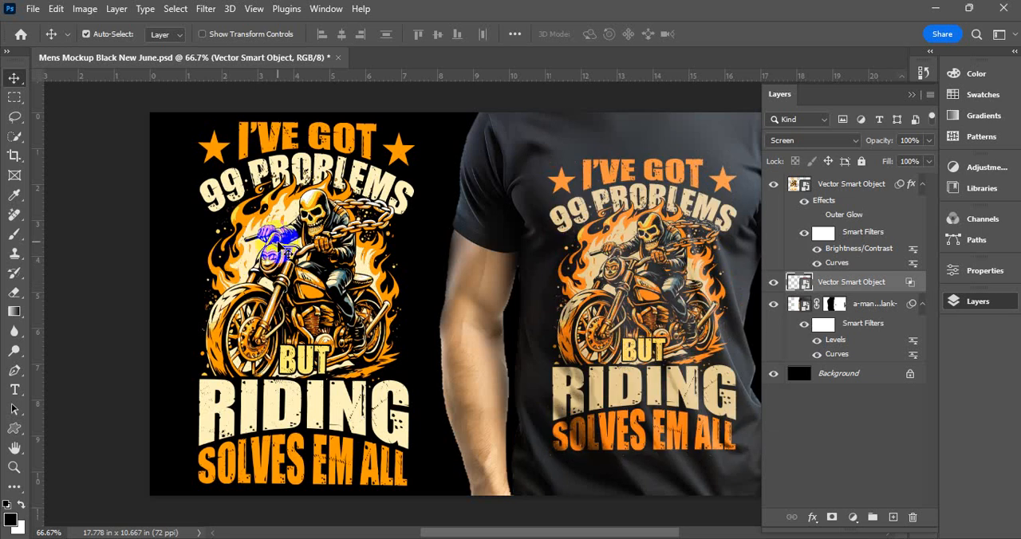
- Transform the topmost Vector Smart Object so the design beside the shirt is slightly shorter and leaves more black margin above and below
{"action": "left_click", "coordinate": [710, 222]}
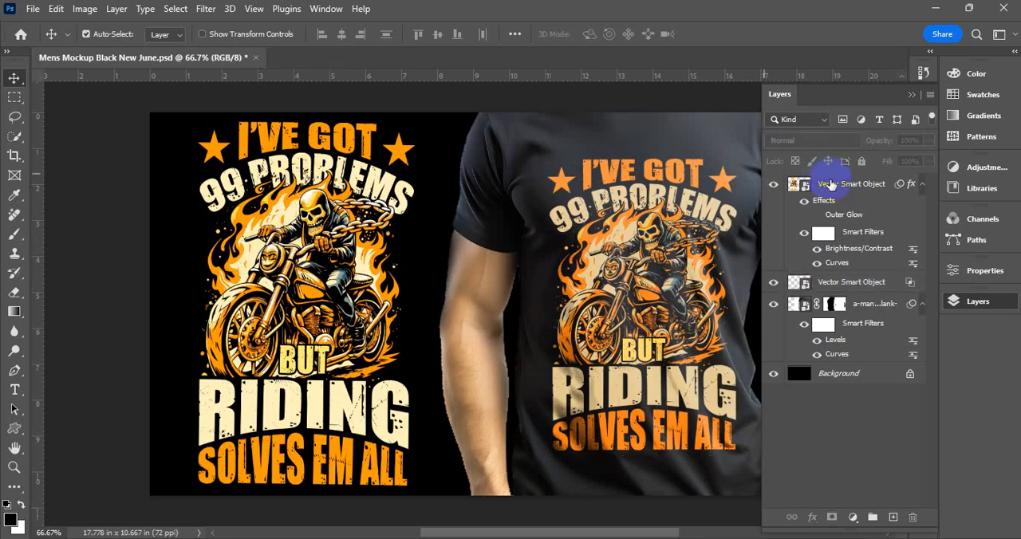
{"action": "left_click", "coordinate": [808, 184]}
{"action": "key", "text": "ctrl+t"}
{"action": "left_click", "coordinate": [523, 225]}
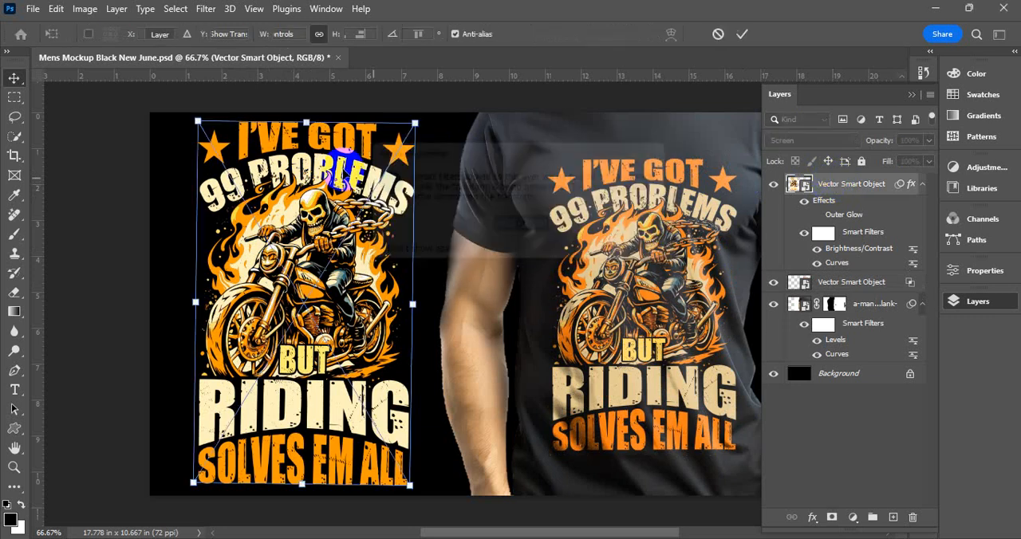
{"action": "left_click_drag", "start_coordinate": [201, 122], "coordinate": [204, 132]}
{"action": "left_click_drag", "start_coordinate": [407, 306], "coordinate": [417, 308]}
{"action": "key", "text": "Return"}
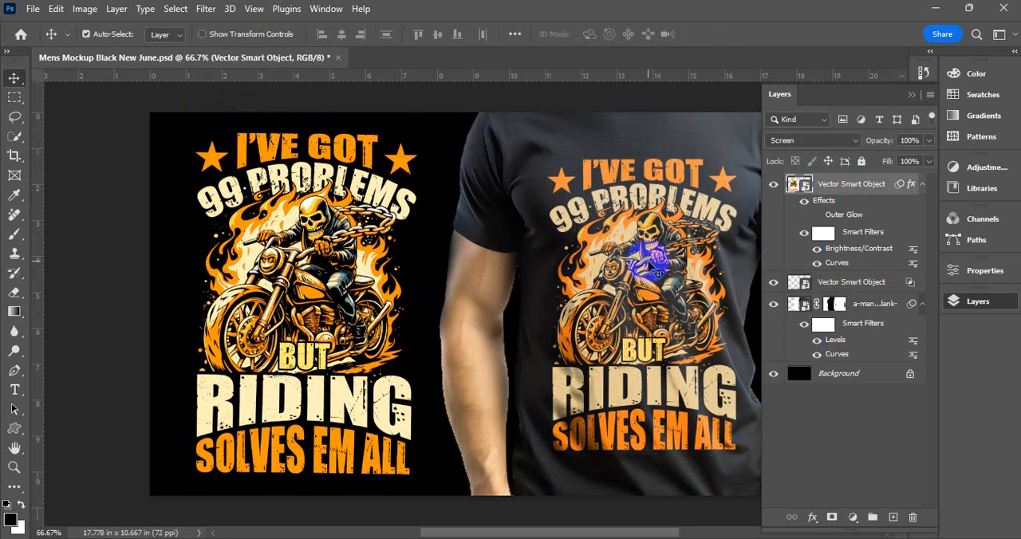
- Enlarge the shirt's design slightly by transforming the lower Vector Smart Object, and collapse the layer list to reveal the whole mockup
{"action": "left_click", "coordinate": [651, 265]}
{"action": "left_click", "coordinate": [886, 285]}
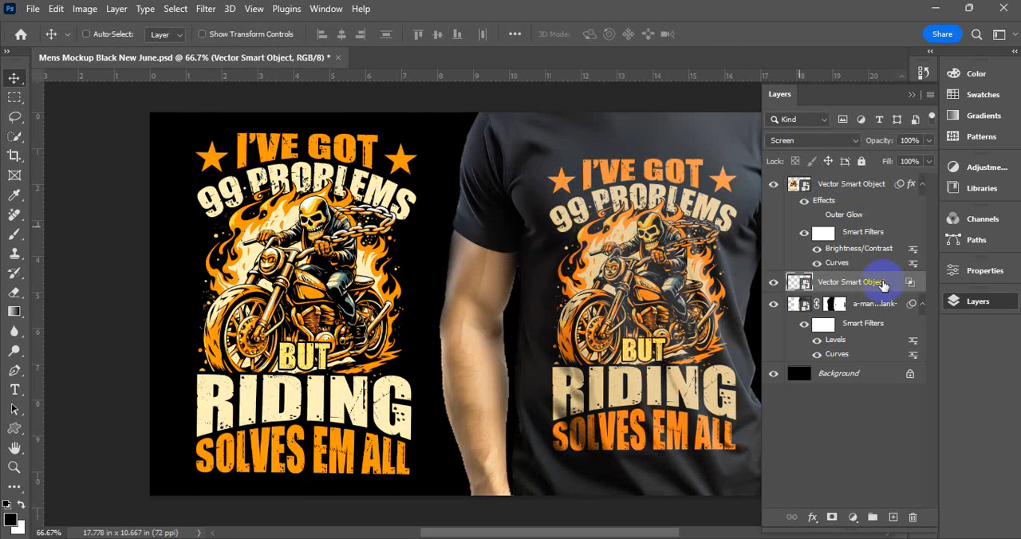
{"action": "key", "text": "ctrl+t"}
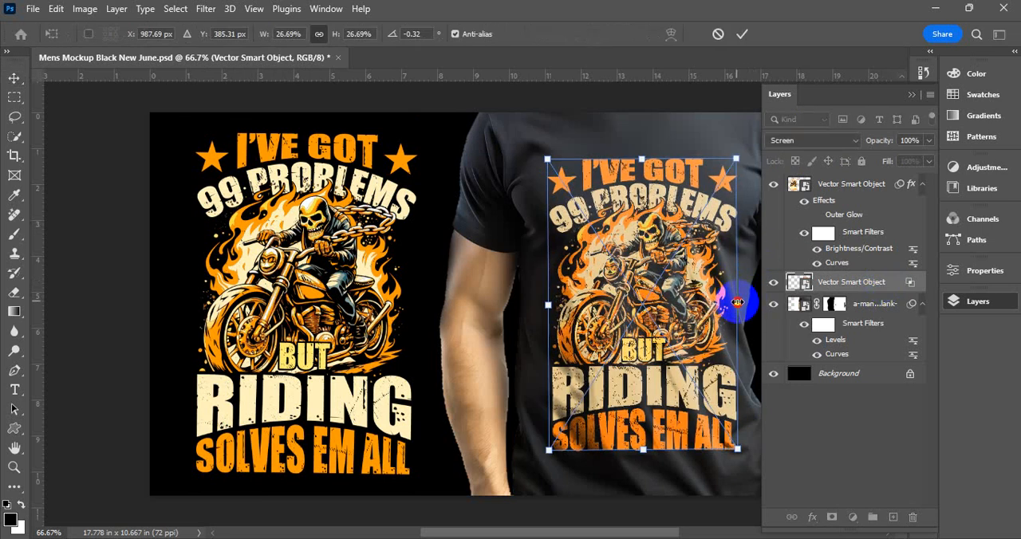
{"action": "left_click_drag", "start_coordinate": [737, 301], "coordinate": [745, 300]}
{"action": "key", "text": "Return"}
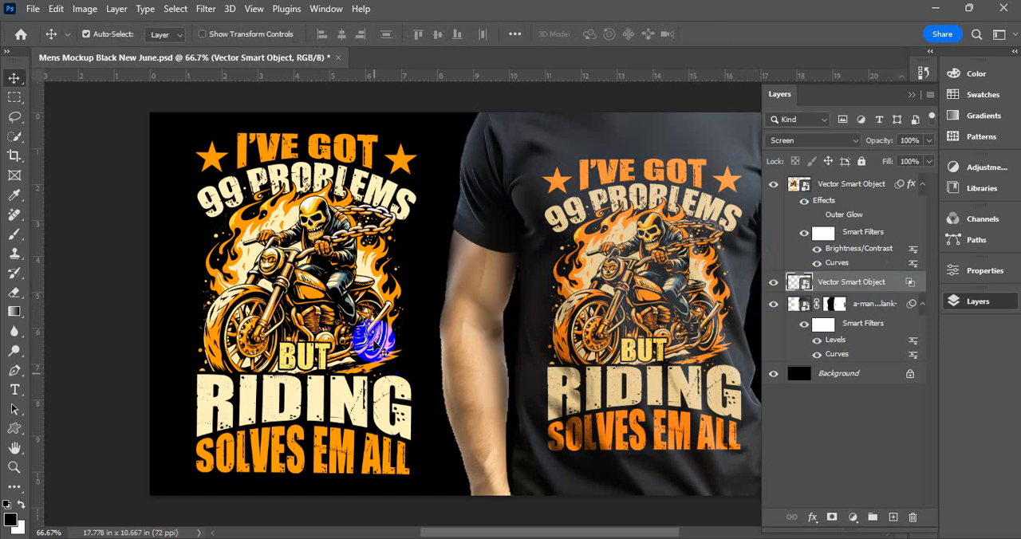
{"action": "left_click", "coordinate": [912, 94]}
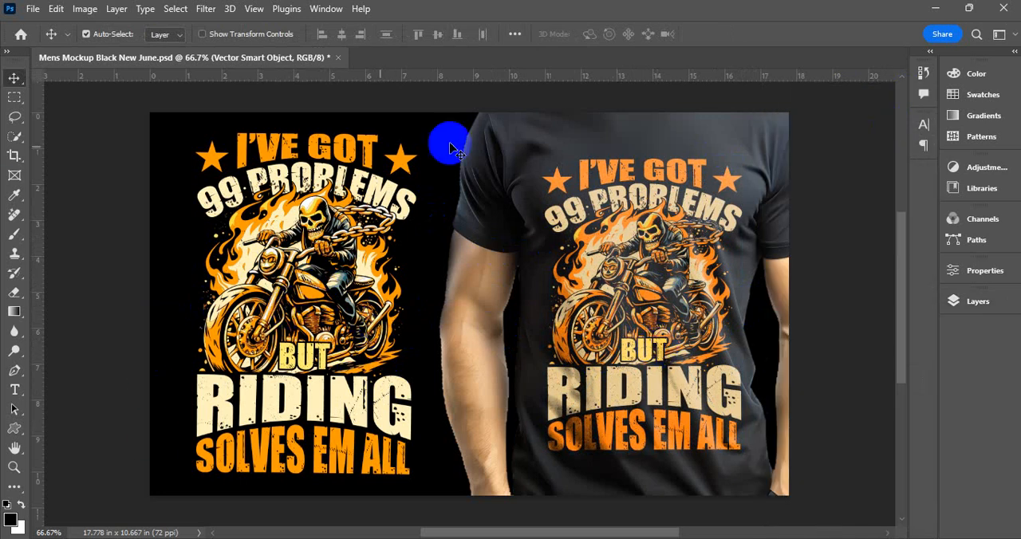
- Check the mockup's file information, including its document title, description and keywords, and accept it
{"action": "left_click", "coordinate": [36, 11]}
{"action": "left_click", "coordinate": [92, 435]}
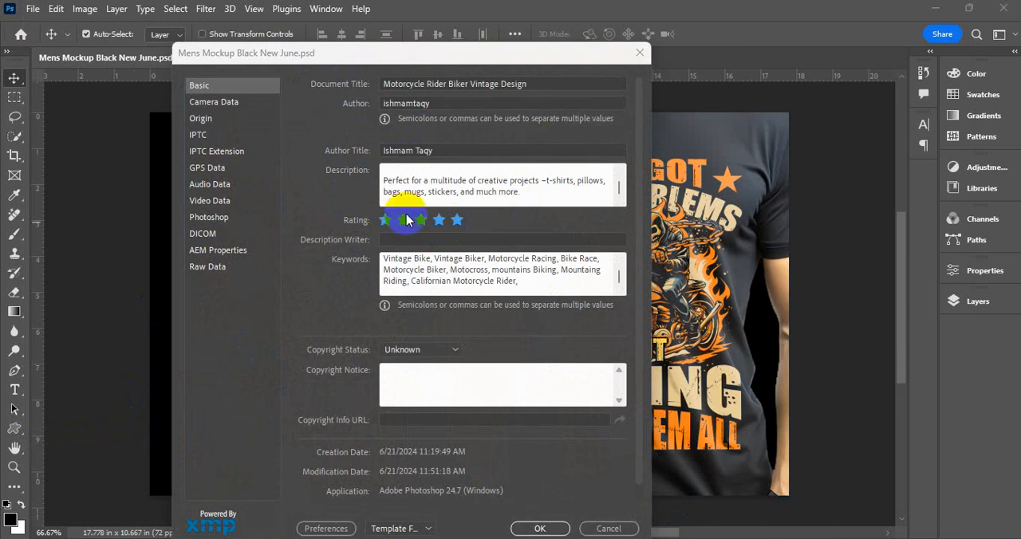
{"action": "left_click", "coordinate": [539, 529]}
{"action": "left_click", "coordinate": [33, 9]}
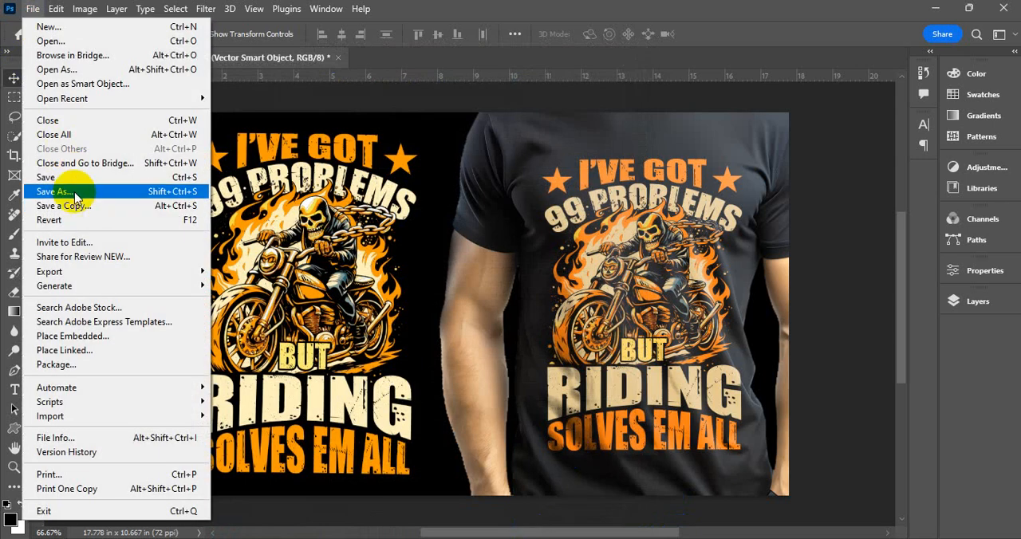
{"action": "left_click", "coordinate": [75, 193]}
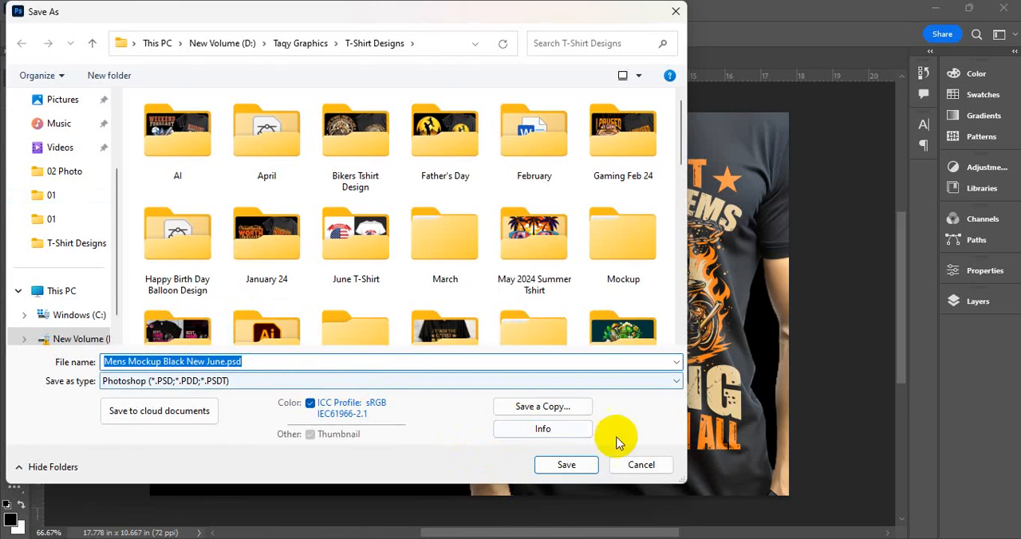
{"action": "left_click", "coordinate": [399, 381]}
{"action": "left_click", "coordinate": [396, 391]}
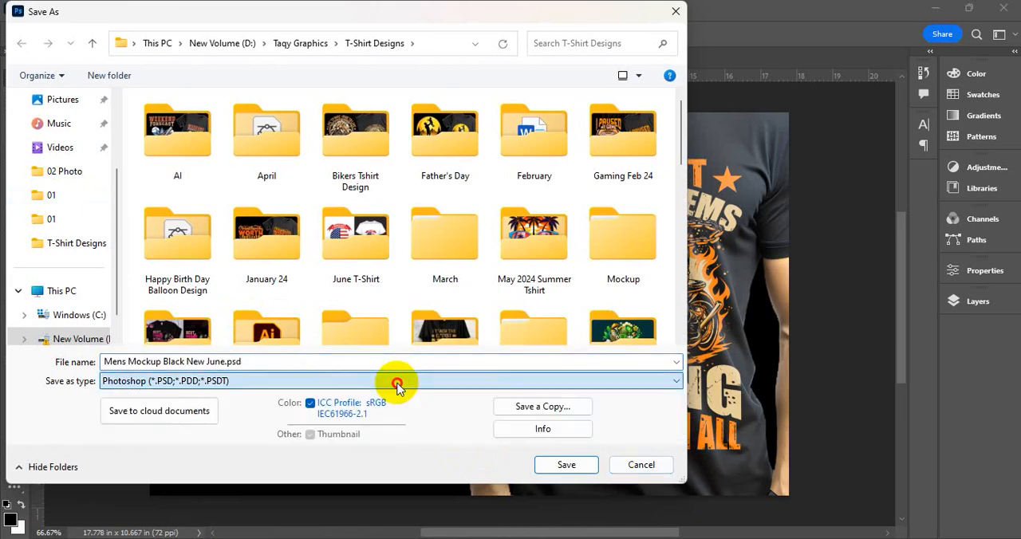
{"action": "left_click", "coordinate": [627, 469]}
- Set up a Save for Web export of the mockup with the JPEG High preset and all metadata included
{"action": "left_click", "coordinate": [33, 9]}
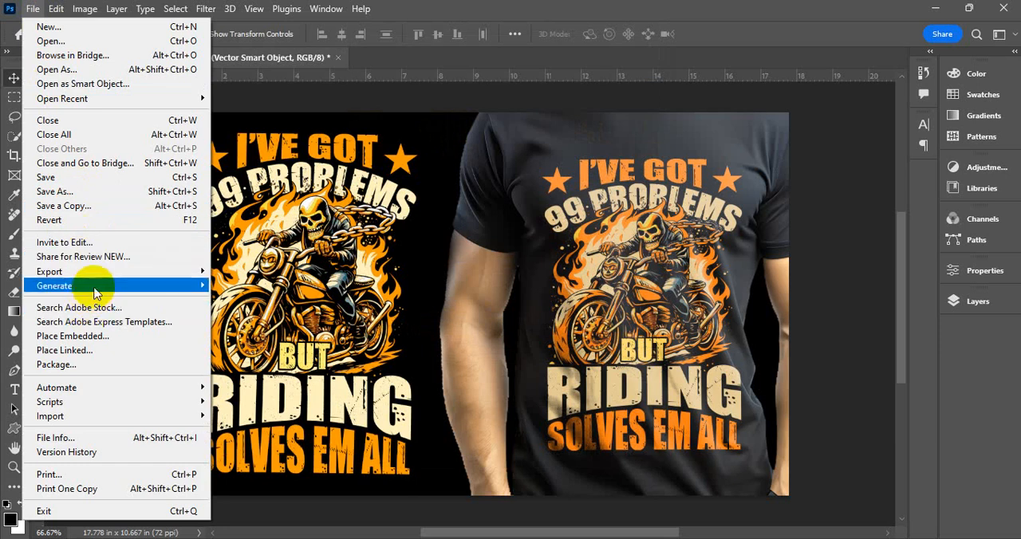
{"action": "mouse_move", "coordinate": [171, 271]}
{"action": "left_click", "coordinate": [263, 330]}
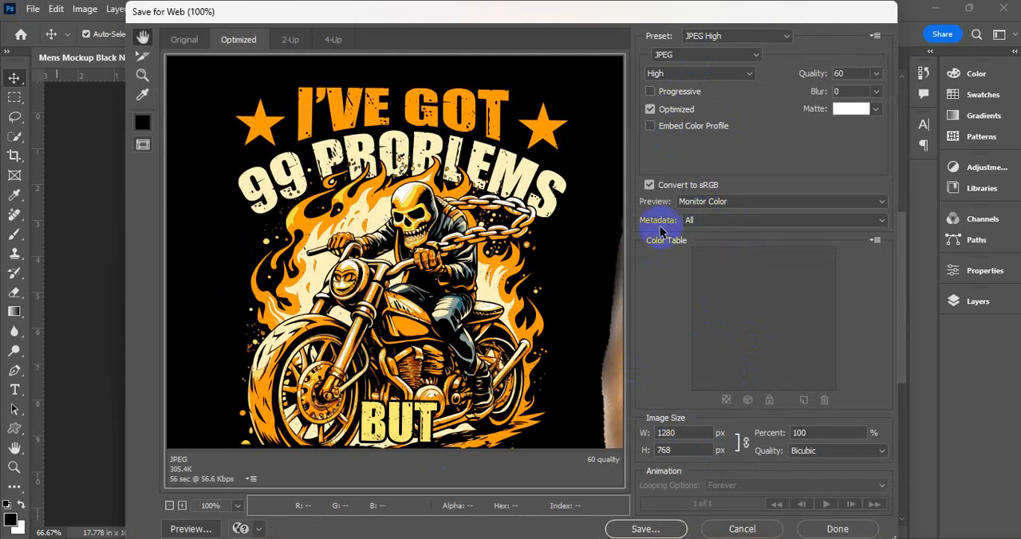
{"action": "left_click", "coordinate": [700, 223]}
{"action": "left_click", "coordinate": [706, 225]}
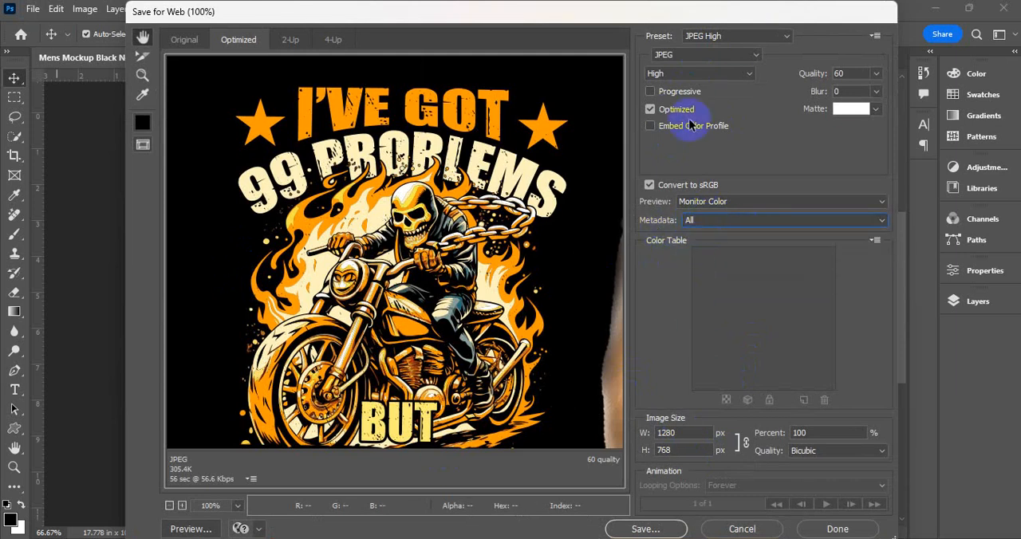
- Start saving the optimized mockup image and choose folder 17 inside June T-Shirt as its destination
{"action": "left_click", "coordinate": [665, 529]}
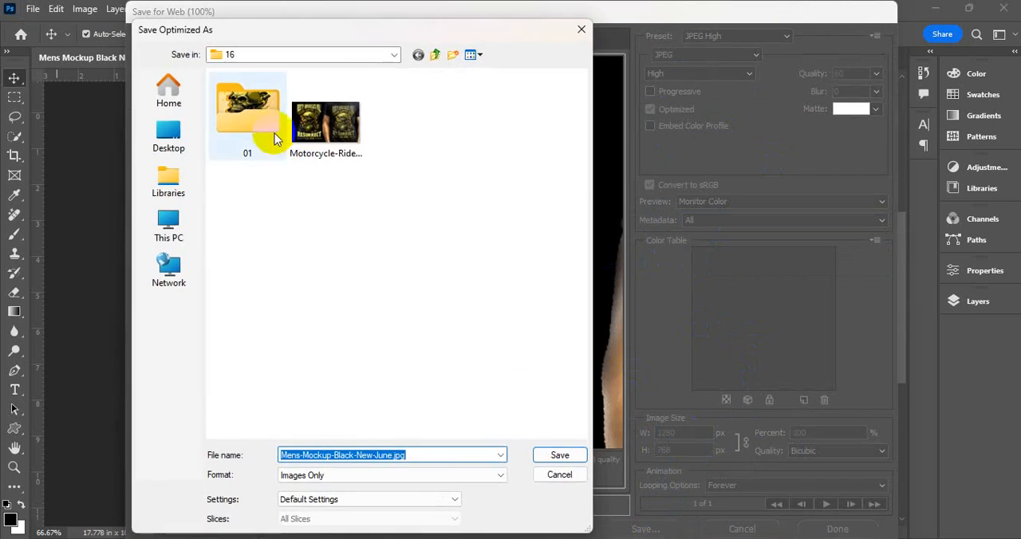
{"action": "left_click", "coordinate": [438, 55]}
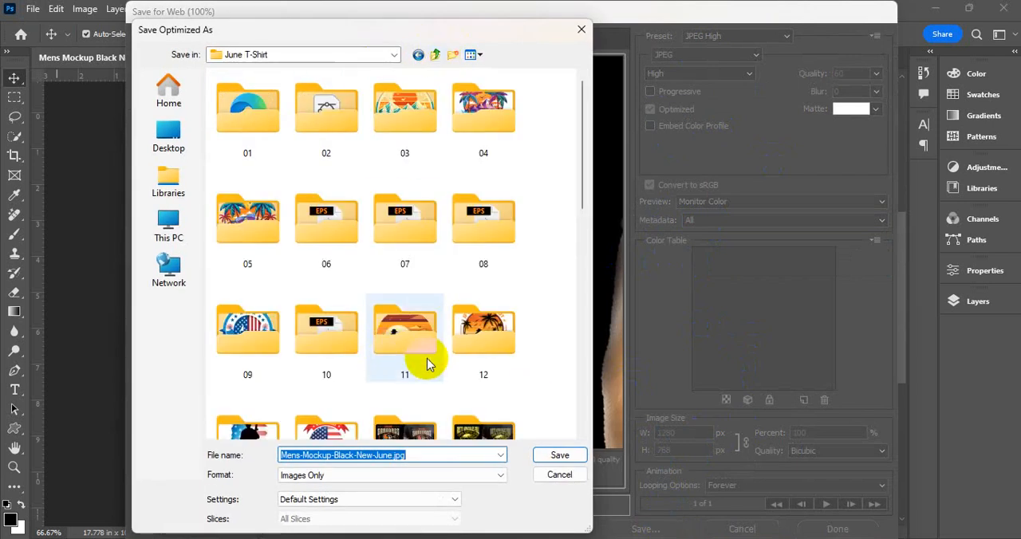
{"action": "scroll", "coordinate": [421, 355], "scroll_direction": "down", "scroll_amount": 3}
{"action": "double_click", "coordinate": [253, 343]}
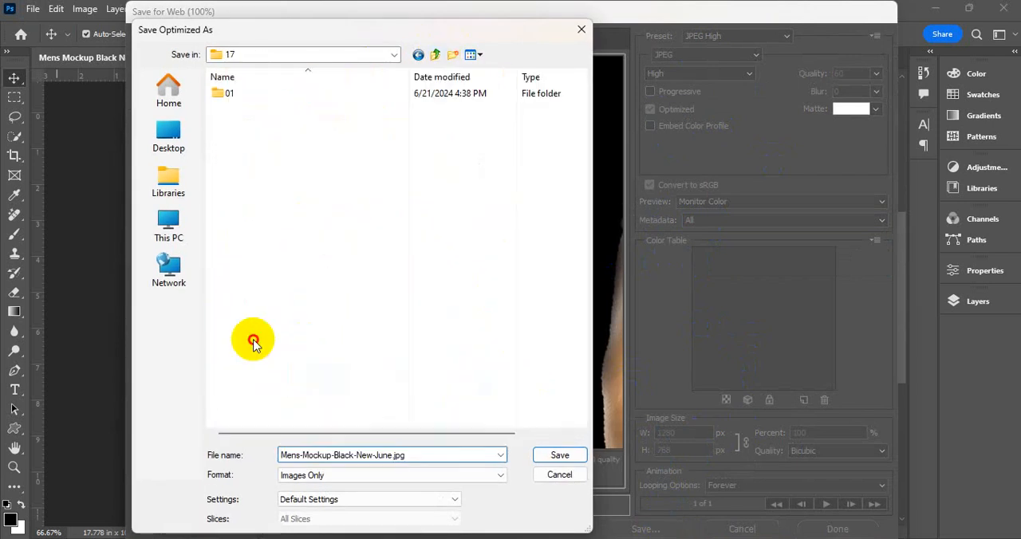
{"action": "left_click", "coordinate": [230, 96]}
{"action": "double_click", "coordinate": [231, 96]}
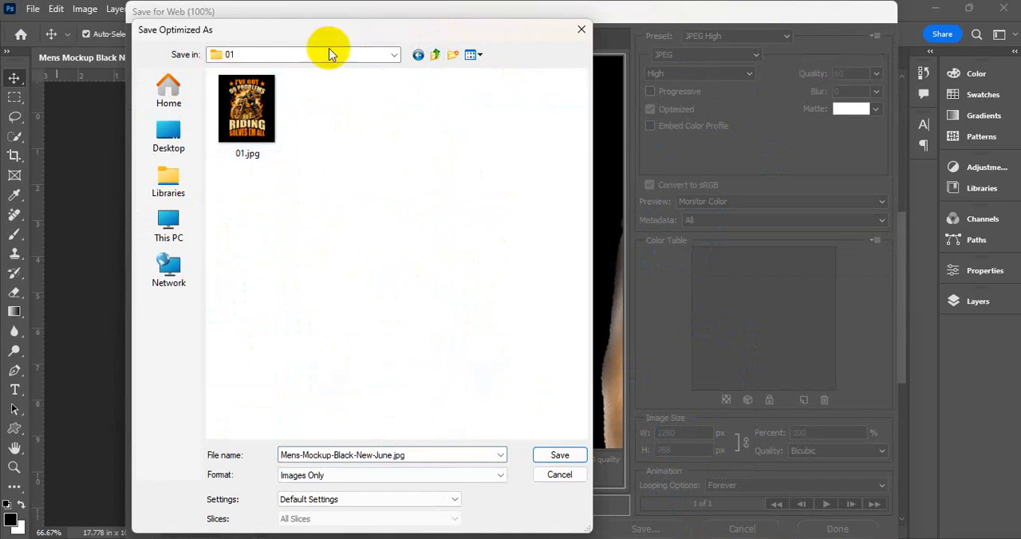
{"action": "left_click", "coordinate": [418, 54]}
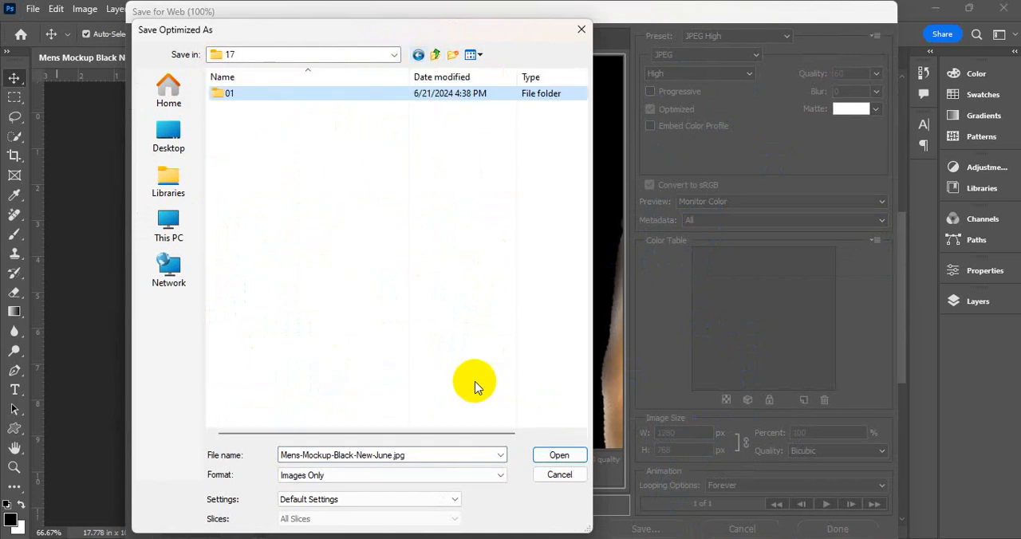
- Name the exported image Motorcycle Rider Biker Vintage Tshirt Design, reusing the title from the clipboard history, and save it
{"action": "left_click", "coordinate": [423, 455]}
{"action": "key", "text": "super+v"}
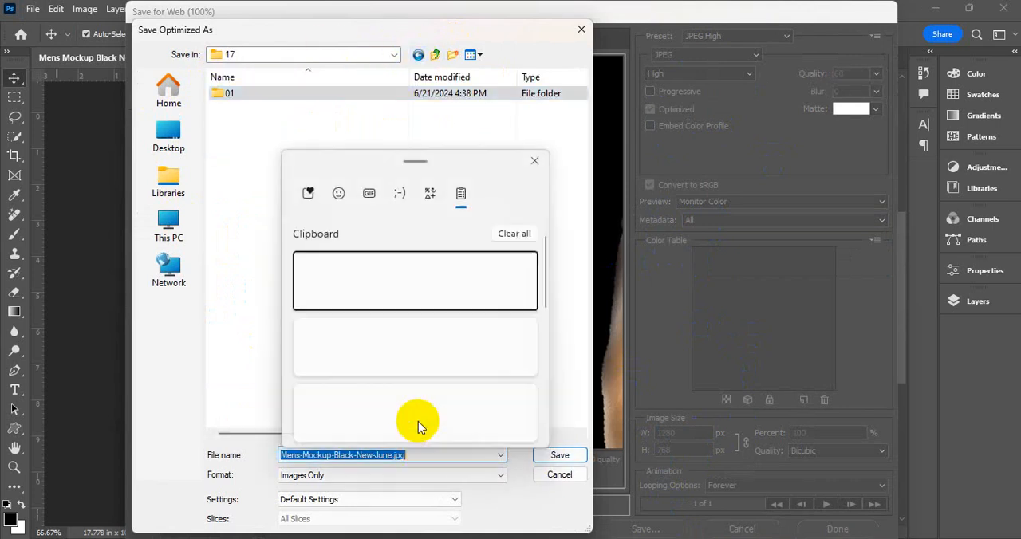
{"action": "left_click", "coordinate": [383, 341]}
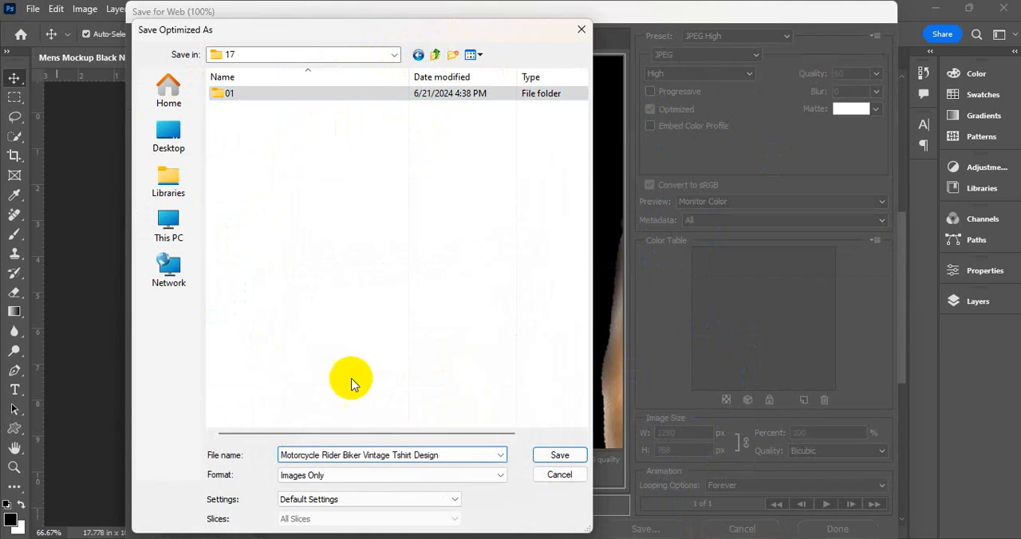
{"action": "left_click", "coordinate": [558, 455]}
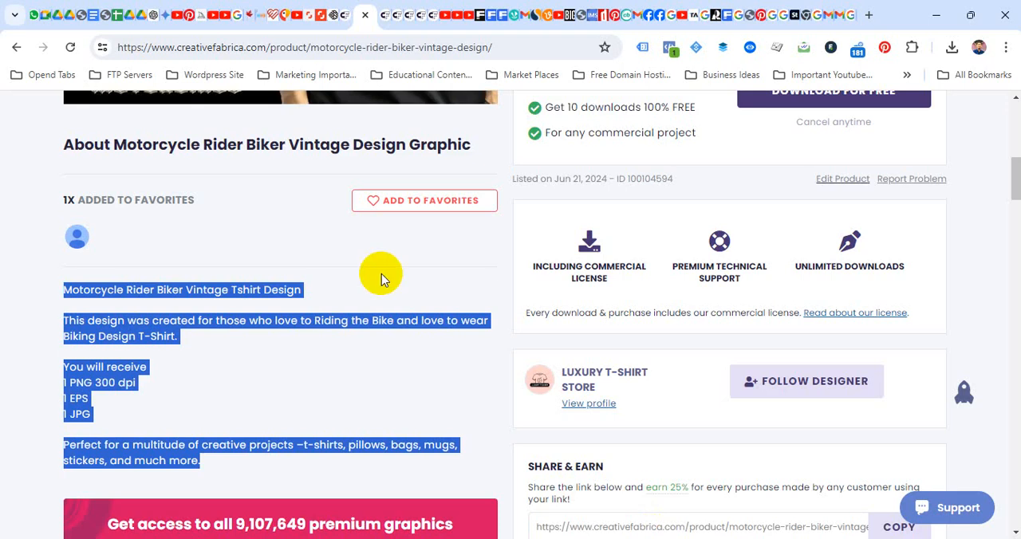
- In the browser, review the title, preview image and description of the existing Motorcycle Rider Biker Vintage Design listing on Creative Fabrica
{"action": "scroll", "coordinate": [381, 274], "scroll_direction": "up", "scroll_amount": 5}
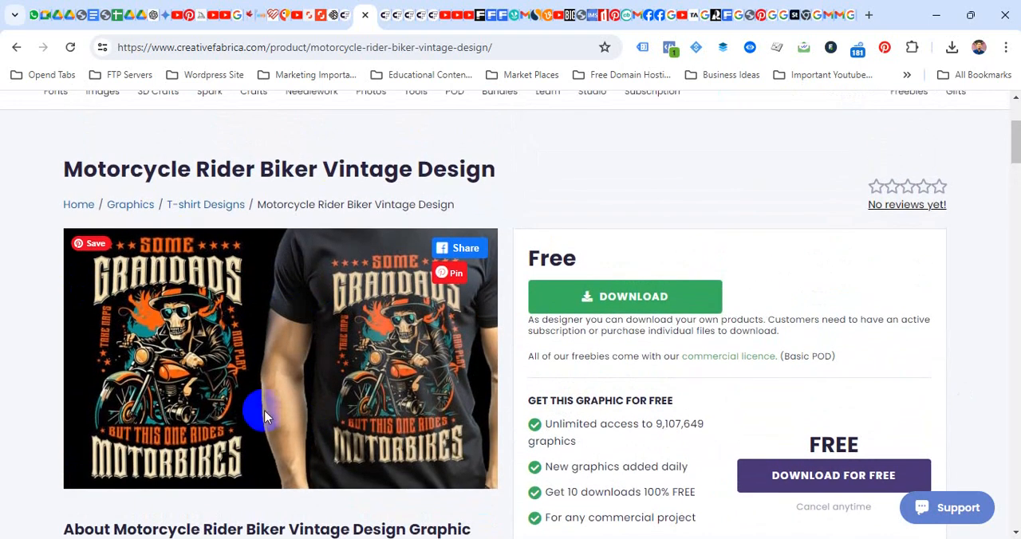
{"action": "scroll", "coordinate": [263, 415], "scroll_direction": "down", "scroll_amount": 1}
{"action": "scroll", "coordinate": [174, 403], "scroll_direction": "down", "scroll_amount": 3}
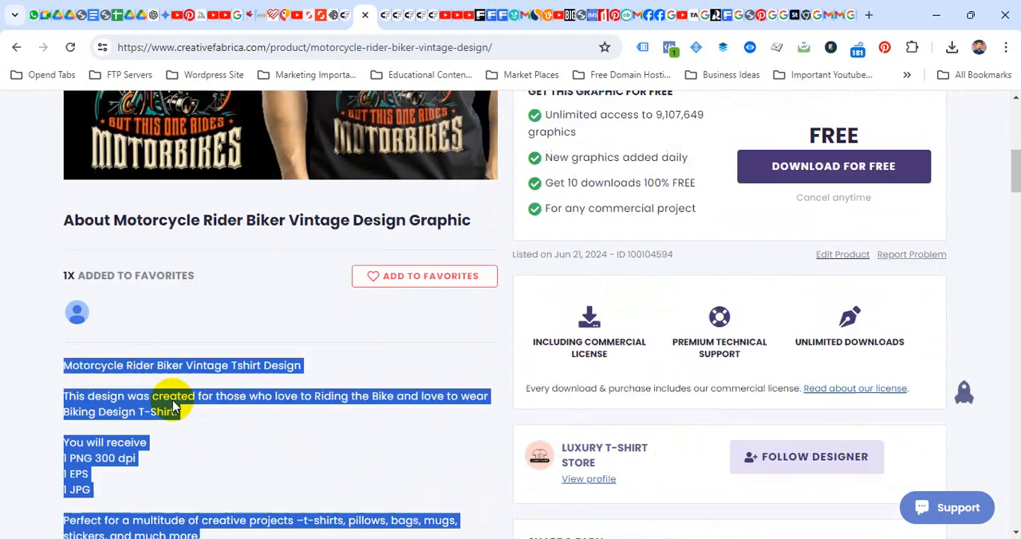
{"action": "scroll", "coordinate": [174, 403], "scroll_direction": "up", "scroll_amount": 5}
{"action": "left_click", "coordinate": [60, 201]}
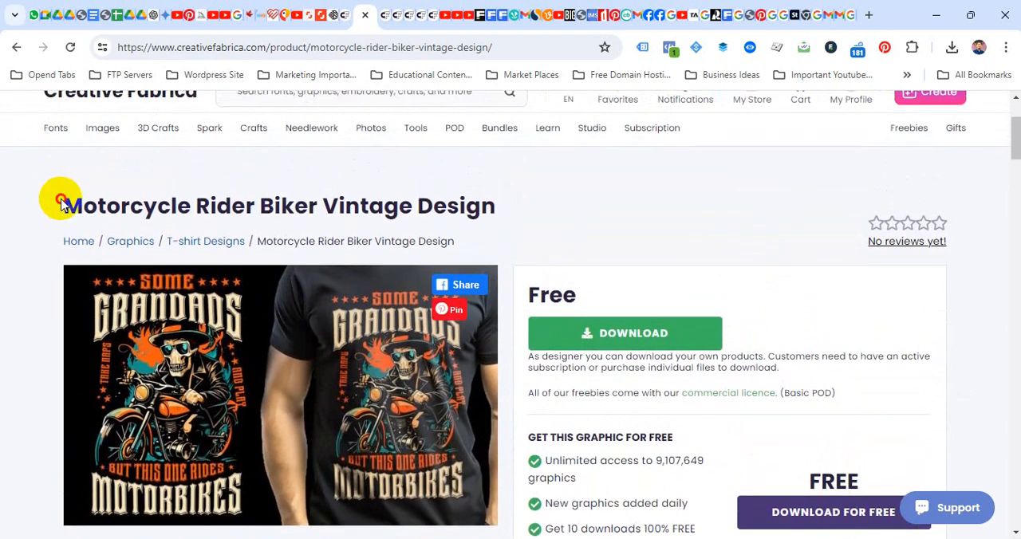
{"action": "scroll", "coordinate": [71, 228], "scroll_direction": "down", "scroll_amount": 5}
{"action": "scroll", "coordinate": [30, 235], "scroll_direction": "down", "scroll_amount": 3}
{"action": "scroll", "coordinate": [23, 205], "scroll_direction": "up", "scroll_amount": 1}
{"action": "left_click_drag", "start_coordinate": [23, 199], "coordinate": [255, 375]}
{"action": "left_click", "coordinate": [255, 351]}
{"action": "left_click_drag", "start_coordinate": [71, 199], "coordinate": [183, 311]}
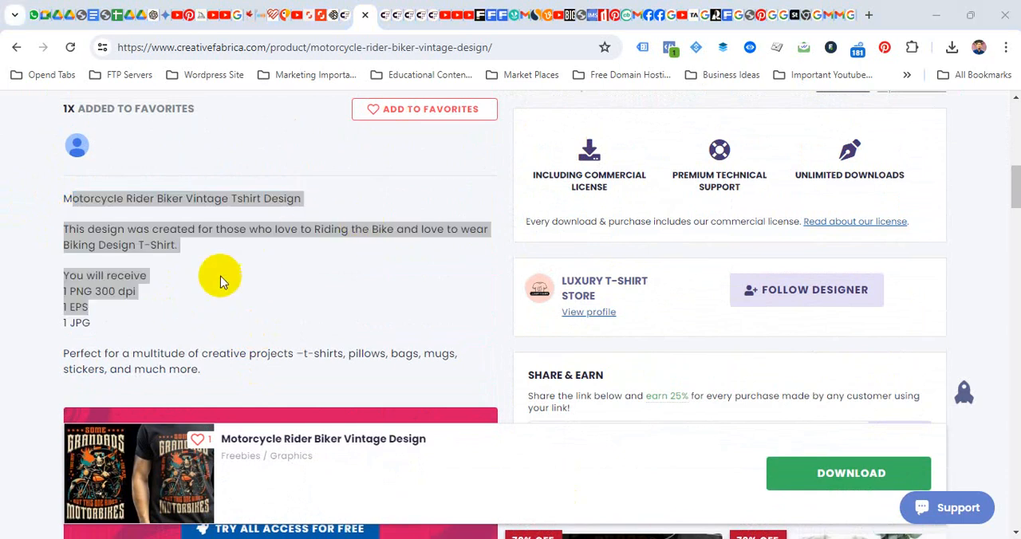
{"action": "left_click", "coordinate": [217, 275]}
- Check the empty Add graphic form, and look over the existing listing's page from its header down to the reviews and tags
{"action": "left_click_drag", "start_coordinate": [1013, 191], "coordinate": [1015, 133]}
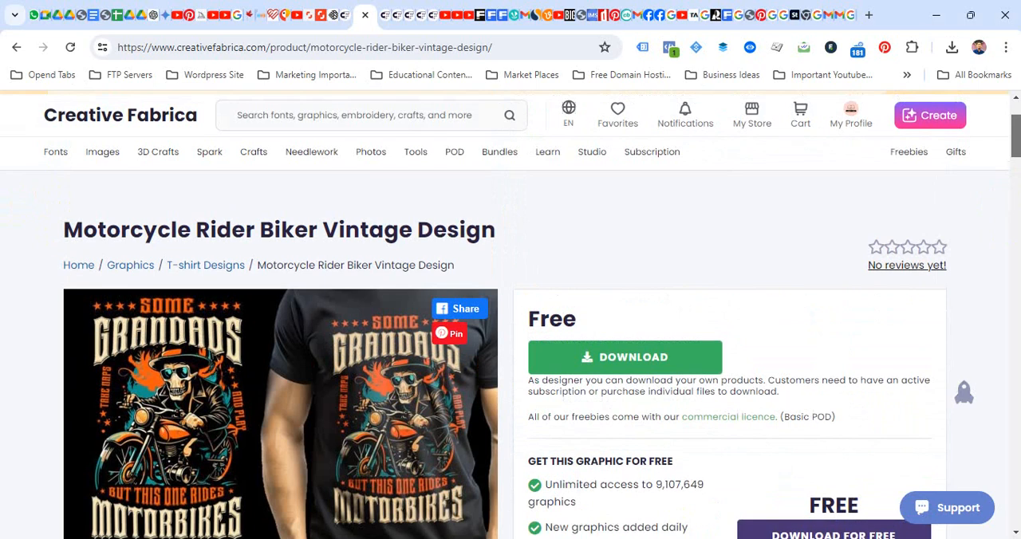
{"action": "left_click", "coordinate": [343, 14]}
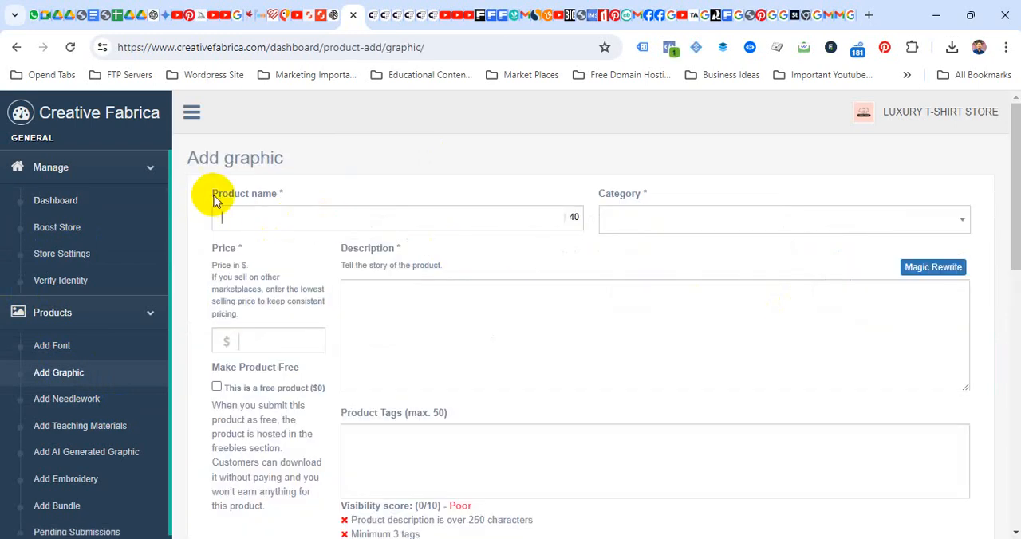
{"action": "left_click", "coordinate": [367, 15]}
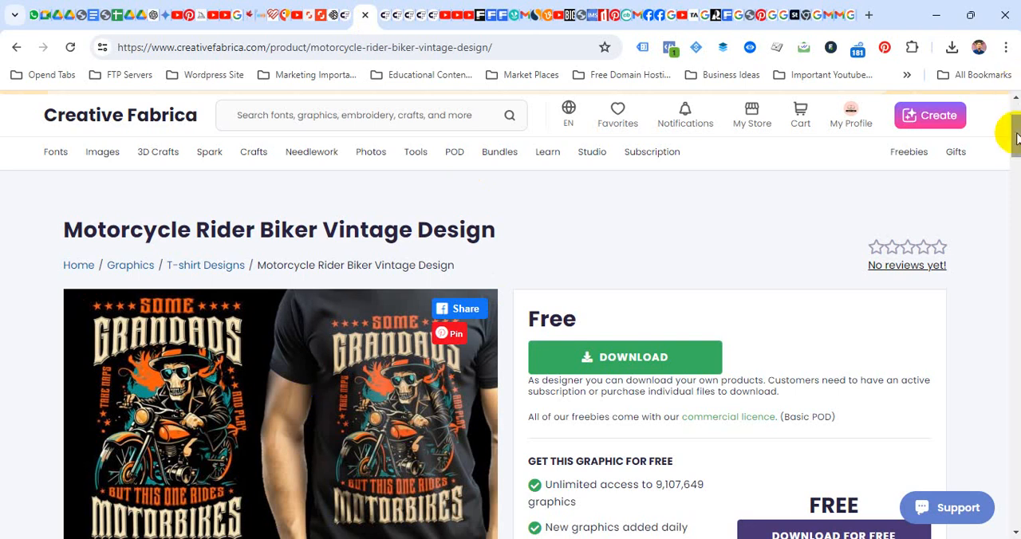
{"action": "left_click_drag", "start_coordinate": [1011, 125], "coordinate": [1019, 148]}
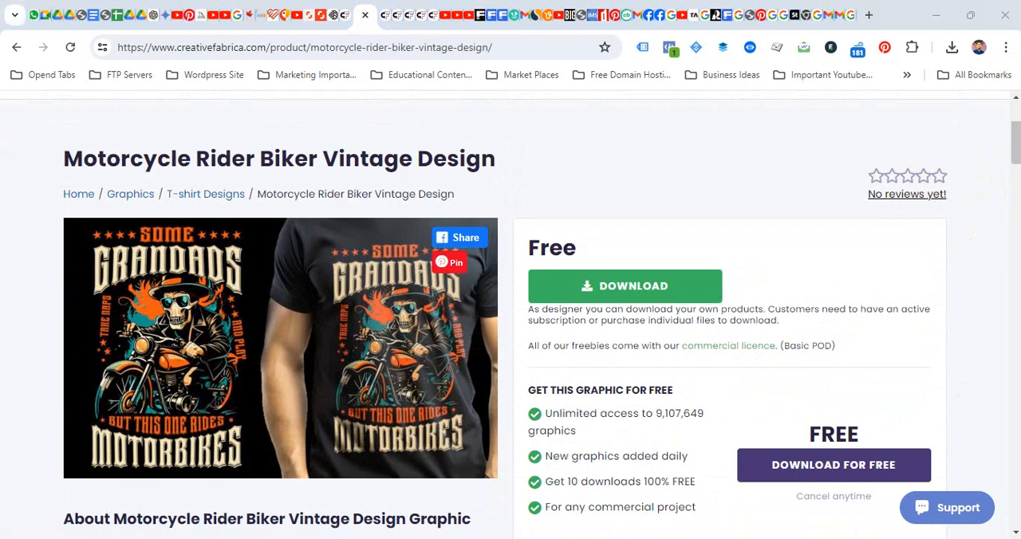
{"action": "left_click_drag", "start_coordinate": [1018, 152], "coordinate": [1016, 238]}
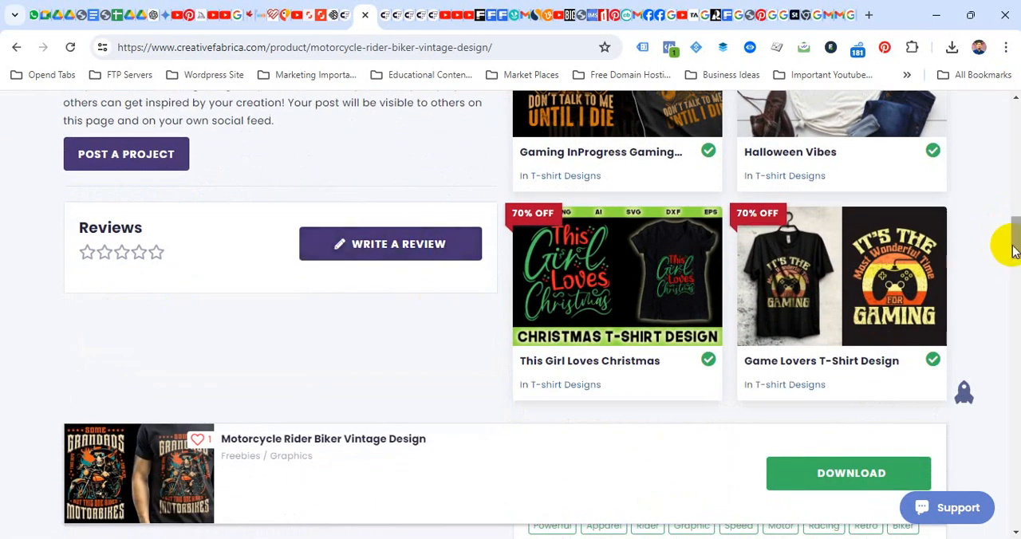
{"action": "left_click_drag", "start_coordinate": [1016, 249], "coordinate": [1014, 141]}
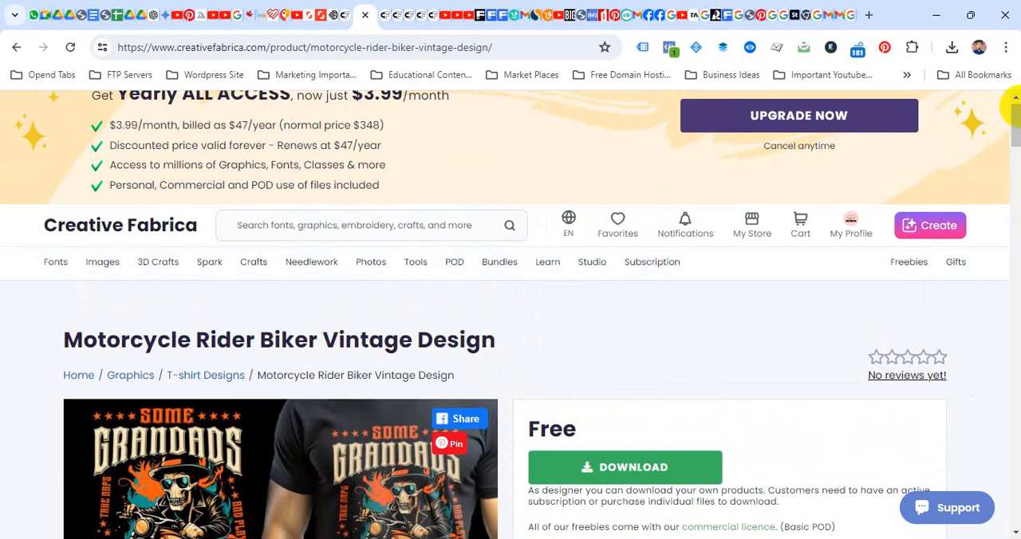
{"action": "left_click_drag", "start_coordinate": [1014, 97], "coordinate": [1016, 159]}
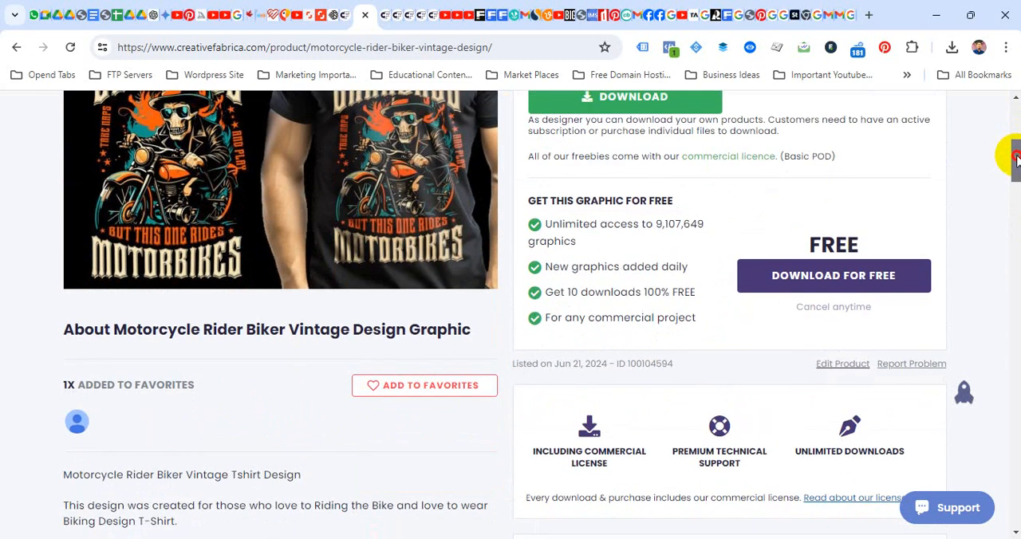
- Enter "Motorcycle Rider Biker Vintage Design" as the product name in the Add graphic form
{"action": "left_click", "coordinate": [344, 15]}
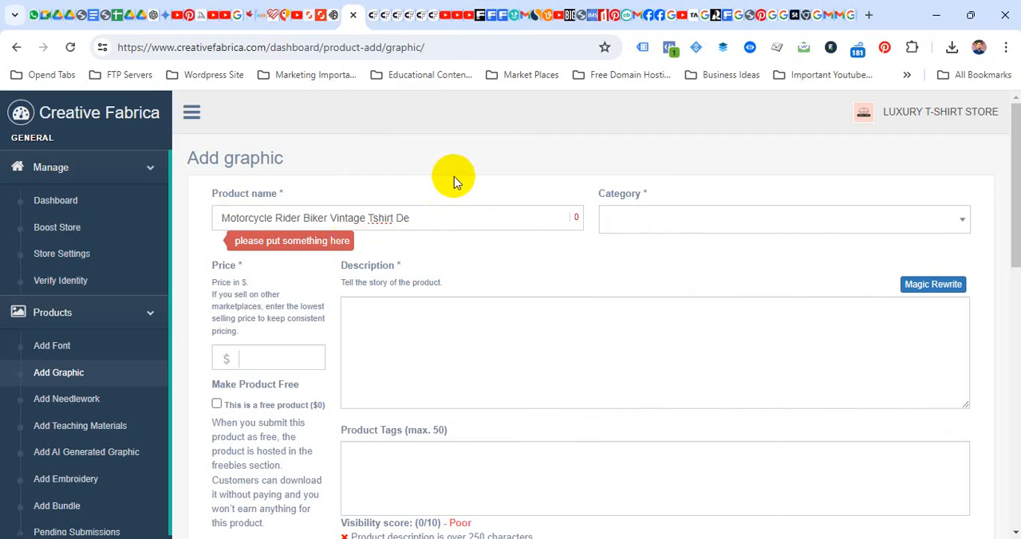
{"action": "key", "text": "BackSpace"}
{"action": "key", "text": "BackSpace"}
{"action": "key", "text": "BackSpace"}
{"action": "key", "text": "BackSpace"}
{"action": "key", "text": "BackSpace"}
{"action": "key", "text": "BackSpace"}
{"action": "key", "text": "BackSpace"}
{"action": "key", "text": "BackSpace"}
{"action": "key", "text": "BackSpace"}
{"action": "type", "text": "Design"}
- Set the new product's category to T-shirt Designs
{"action": "left_click", "coordinate": [614, 224]}
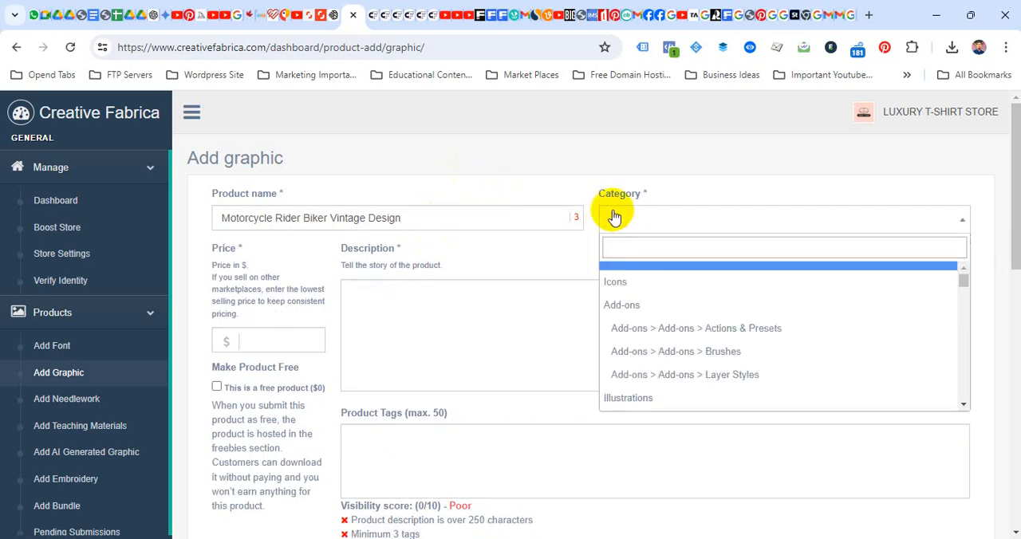
{"action": "scroll", "coordinate": [677, 330], "scroll_direction": "down", "scroll_amount": 10}
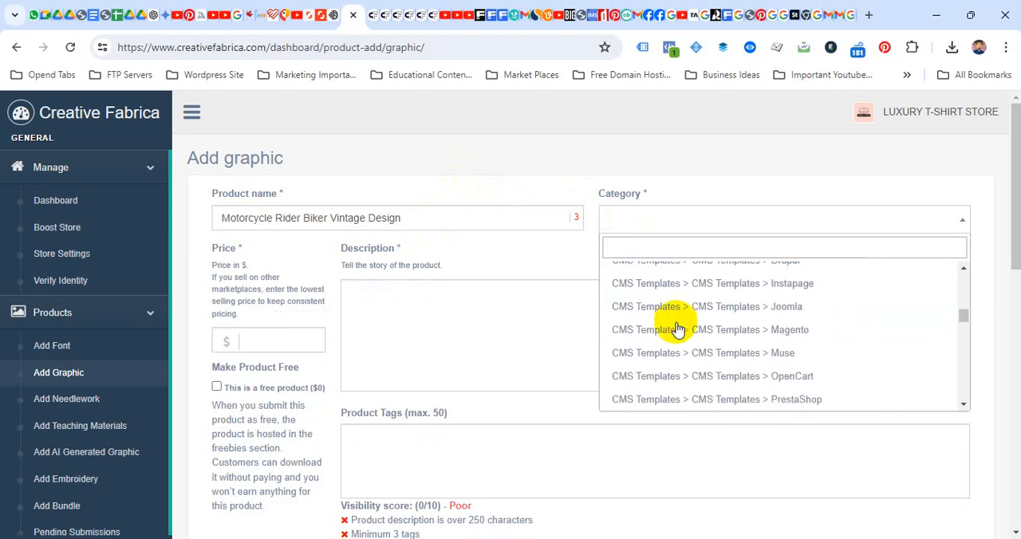
{"action": "scroll", "coordinate": [677, 330], "scroll_direction": "down", "scroll_amount": 10}
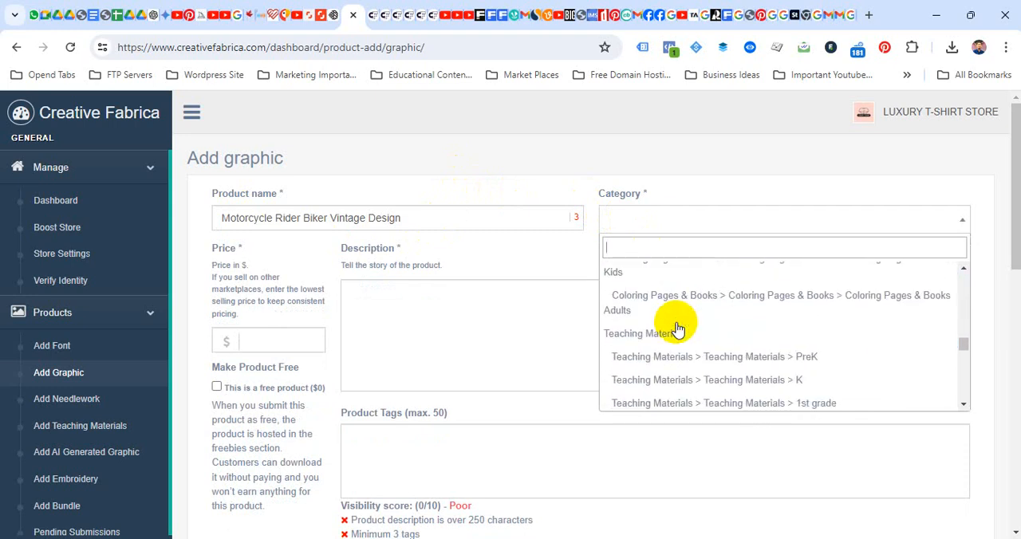
{"action": "scroll", "coordinate": [677, 330], "scroll_direction": "down", "scroll_amount": 10}
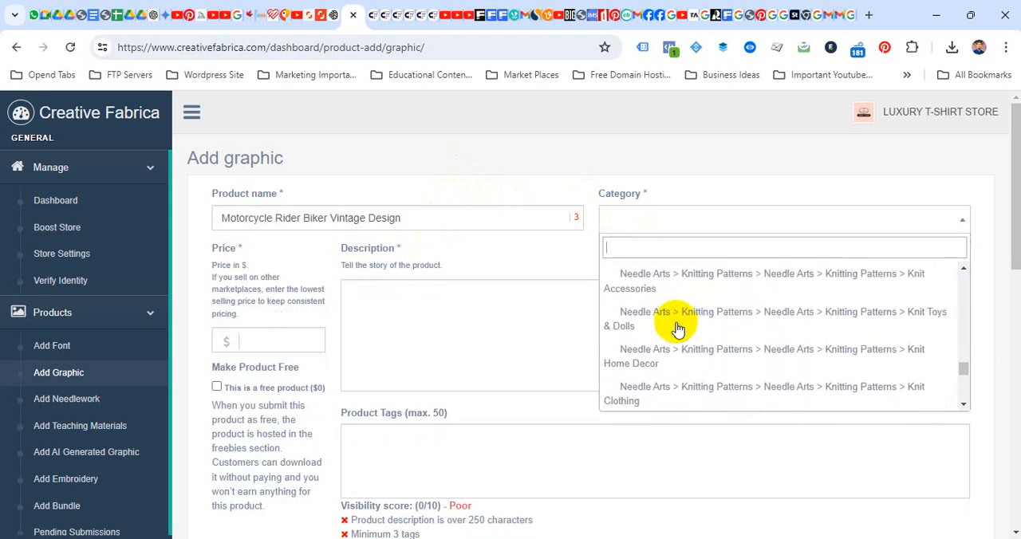
{"action": "scroll", "coordinate": [677, 329], "scroll_direction": "down", "scroll_amount": 10}
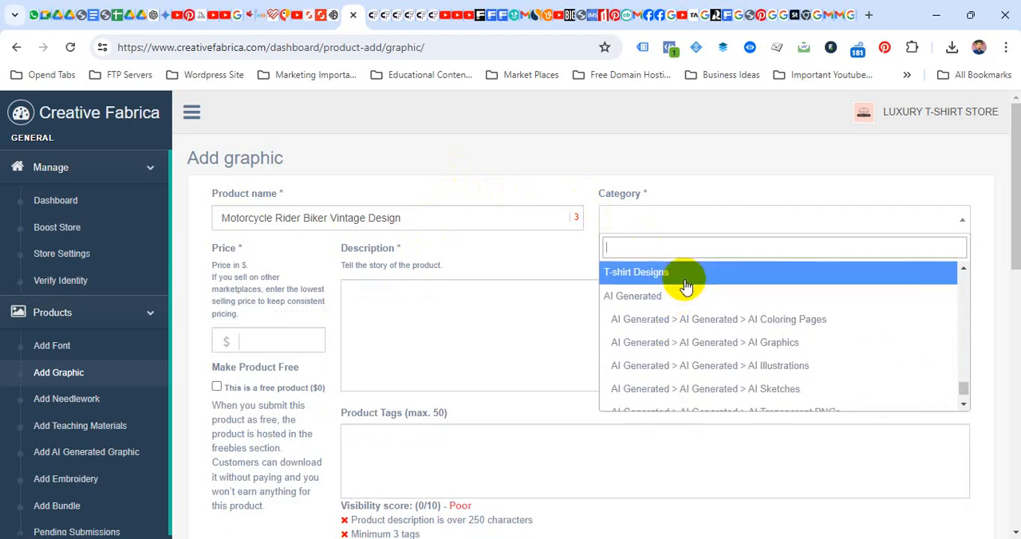
{"action": "left_click", "coordinate": [685, 282]}
- Copy the full description text from the existing listing into the new product's description, and set the price to $15
{"action": "left_click", "coordinate": [445, 310]}
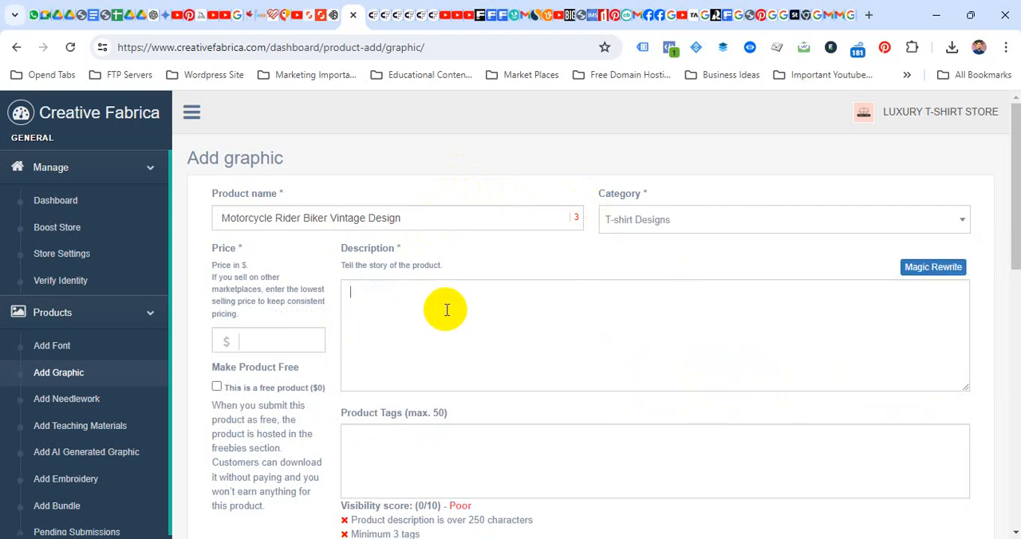
{"action": "left_click", "coordinate": [378, 16]}
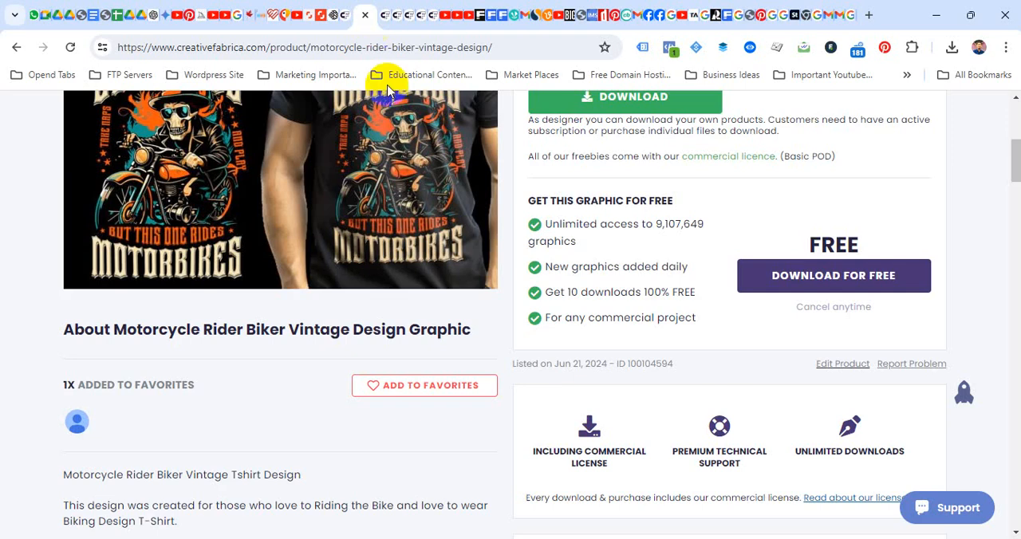
{"action": "scroll", "coordinate": [395, 377], "scroll_direction": "down", "scroll_amount": 3}
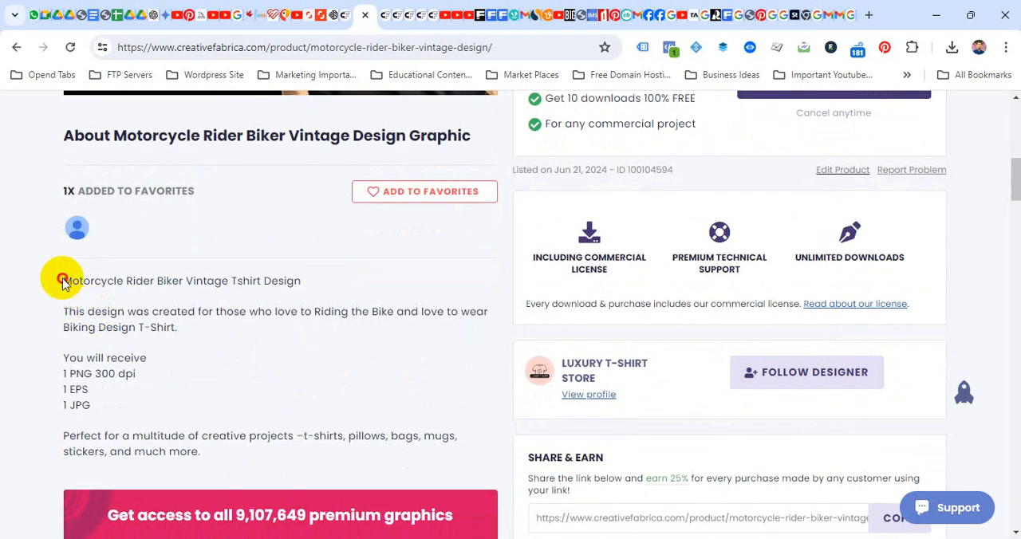
{"action": "left_click_drag", "start_coordinate": [63, 281], "coordinate": [204, 474]}
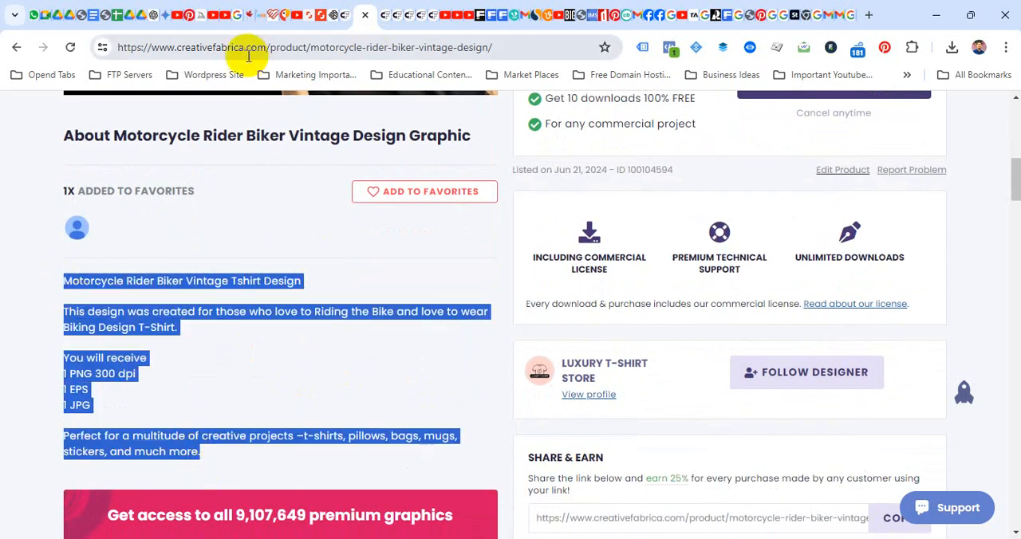
{"action": "left_click", "coordinate": [343, 16]}
{"action": "left_click", "coordinate": [471, 315]}
{"action": "key", "text": "ctrl+v"}
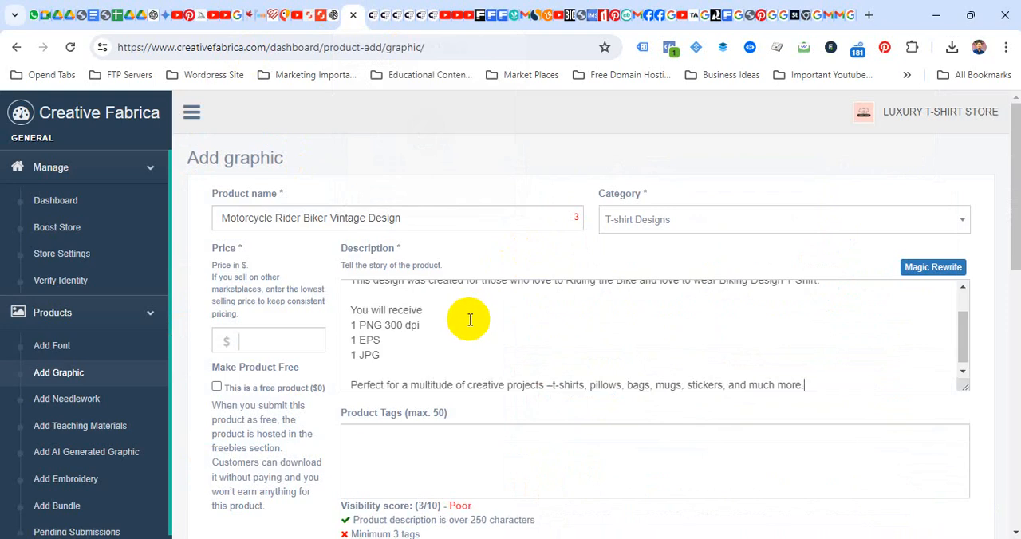
{"action": "scroll", "coordinate": [467, 320], "scroll_direction": "up", "scroll_amount": 3}
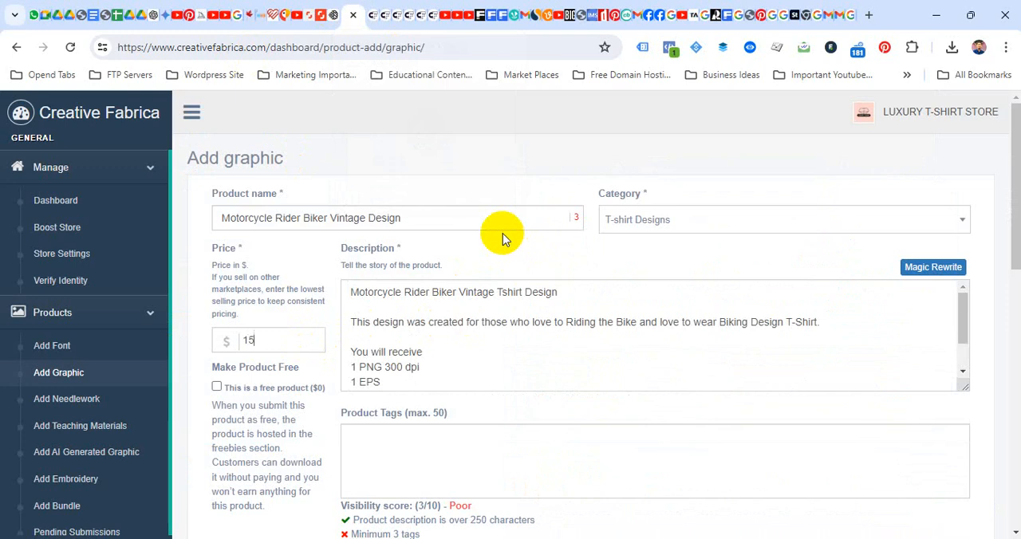
- Copy the full keyword list from the Motorcycle Rider text file in Notepad into the new product's tags
{"action": "scroll", "coordinate": [478, 239], "scroll_direction": "down", "scroll_amount": 1}
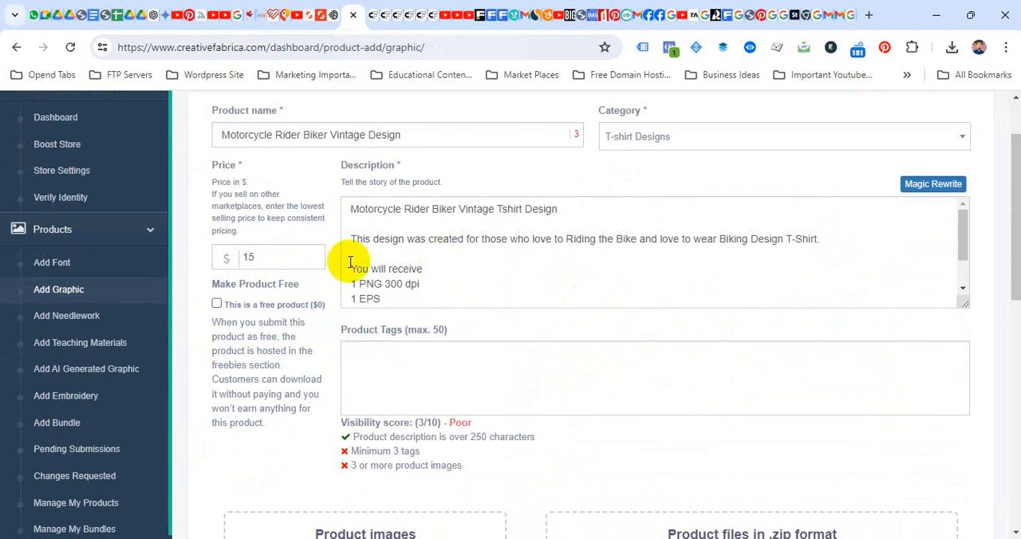
{"action": "left_click", "coordinate": [398, 354]}
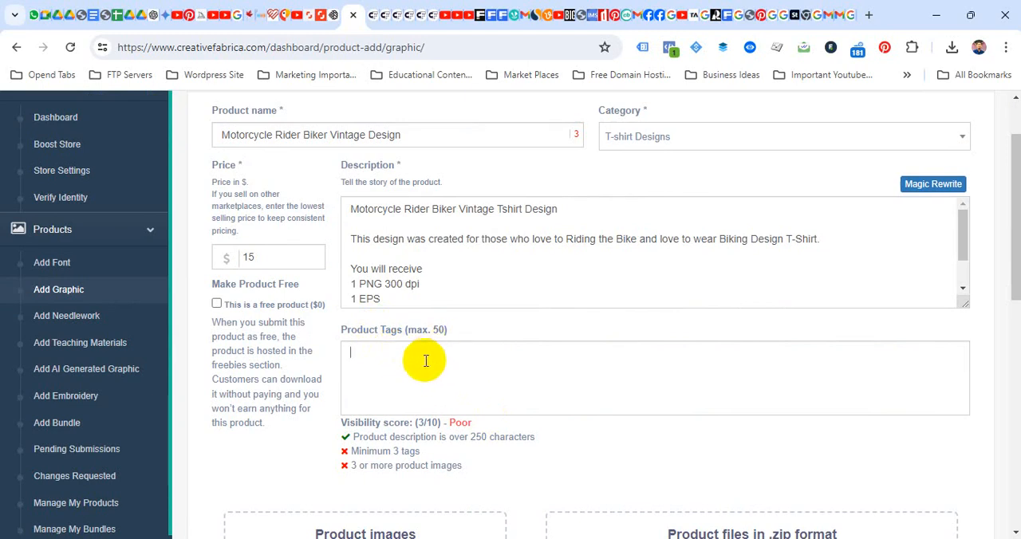
{"action": "key", "text": "alt+Tab"}
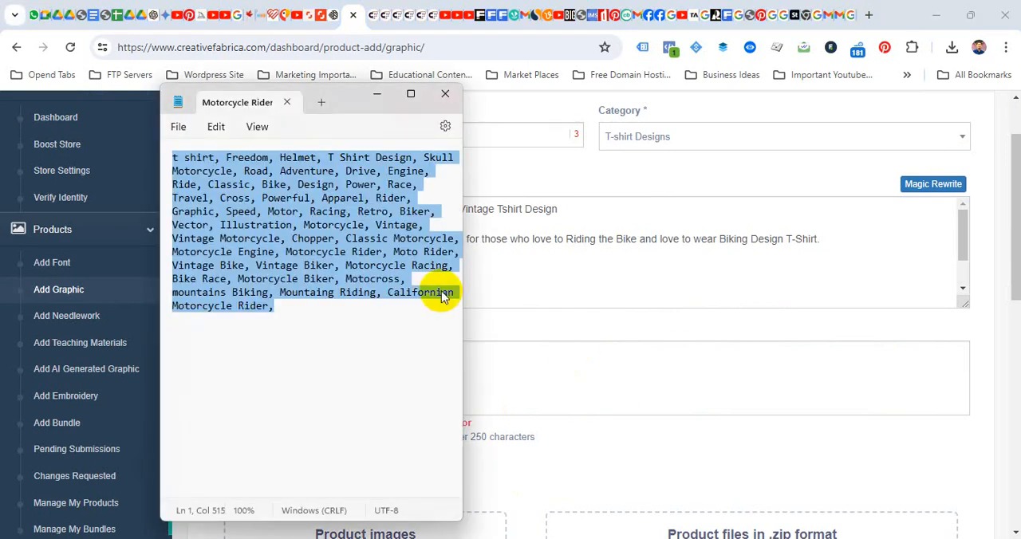
{"action": "left_click", "coordinate": [502, 362]}
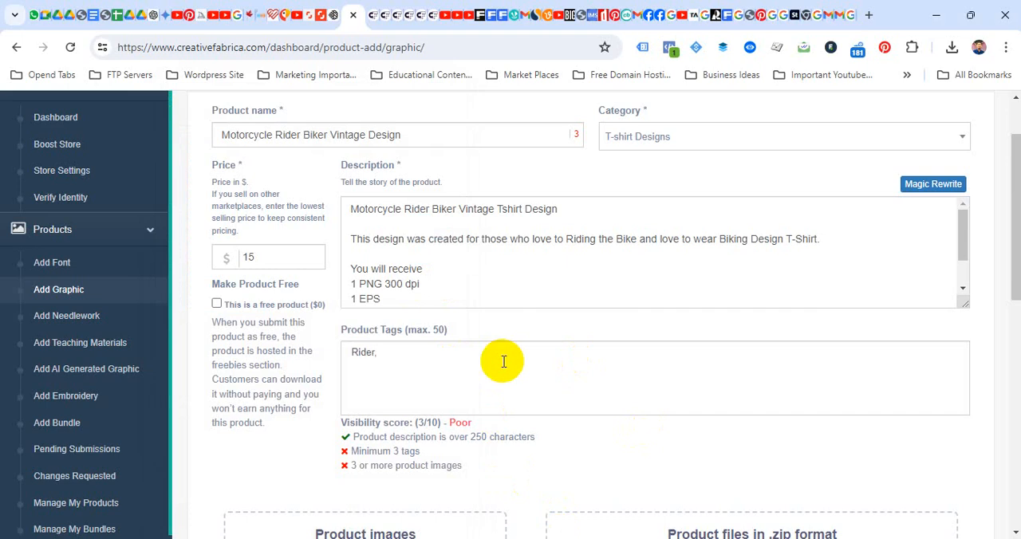
{"action": "type", "text": "T Shirt, Freedom, Helmet, T Shirt Design, Skull Motorcycle, Road, Adventure, Drive, Engine, Ride, Classic, Bike, Design, Power, Race, Travel, Cross, Powerful, Apparel, Rider, Graphic, Speed, Motor, Racing, Retro, Biker, Vector, Illustration, Motorcycle, Vintage, Vintage Motorcycle, Chopper, Classic Motorcycle, Motorcycle Engine, Motorcycle Rider, Moto Rider, Vintage Bike, Vintage Biker, Motorcycle Racing, Bike Race, Motorcycle Biker, Motocross, Mountains Biking, Mountaing Riding, Californian Motorcycle Rider"}
{"action": "scroll", "coordinate": [503, 362], "scroll_direction": "down", "scroll_amount": 1}
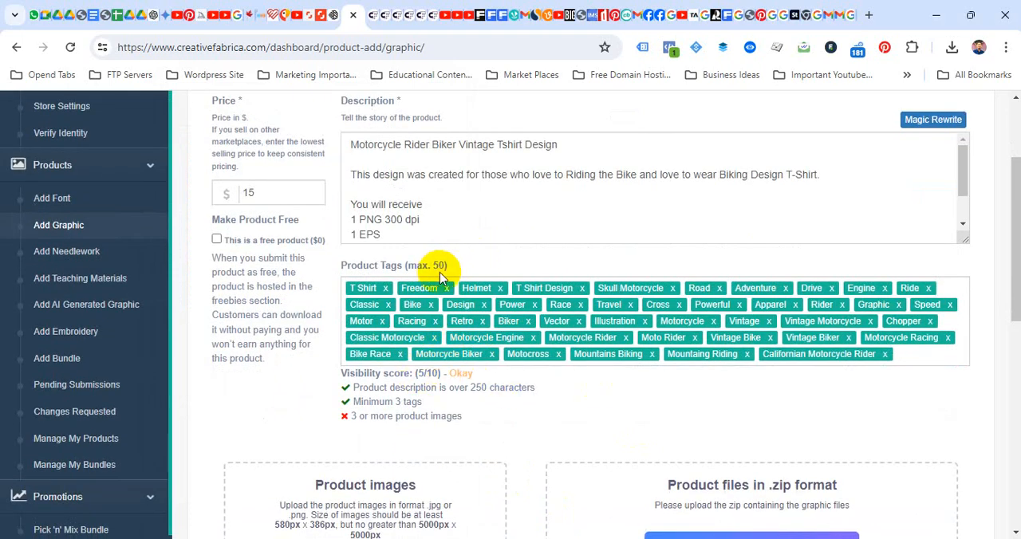
- Upload Motorcycle-Rider-Biker-Vintage-Tshirt-Design.jpg from folder 17 of June T-Shirt as the product image
{"action": "scroll", "coordinate": [447, 279], "scroll_direction": "down", "scroll_amount": 1}
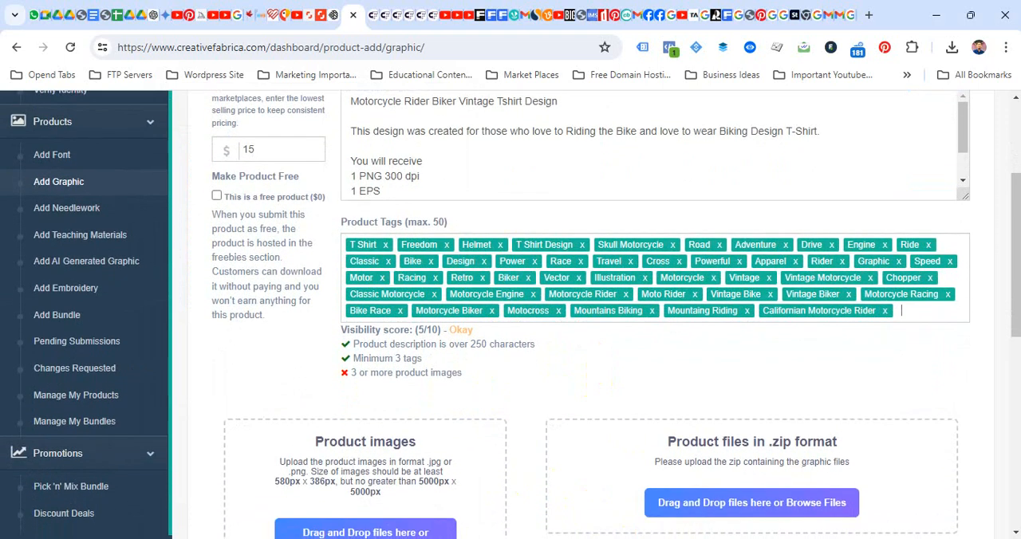
{"action": "scroll", "coordinate": [383, 466], "scroll_direction": "down", "scroll_amount": 3}
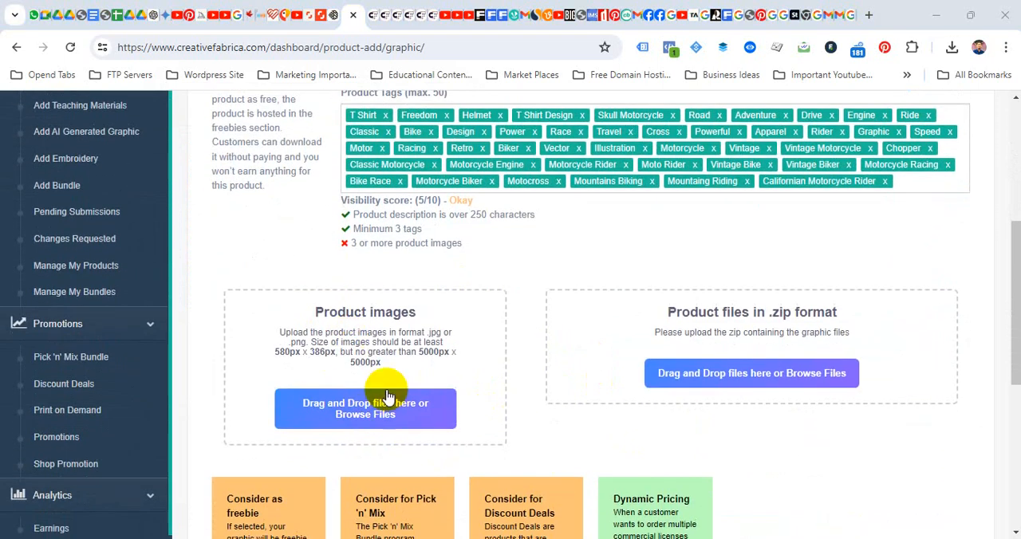
{"action": "left_click", "coordinate": [378, 407]}
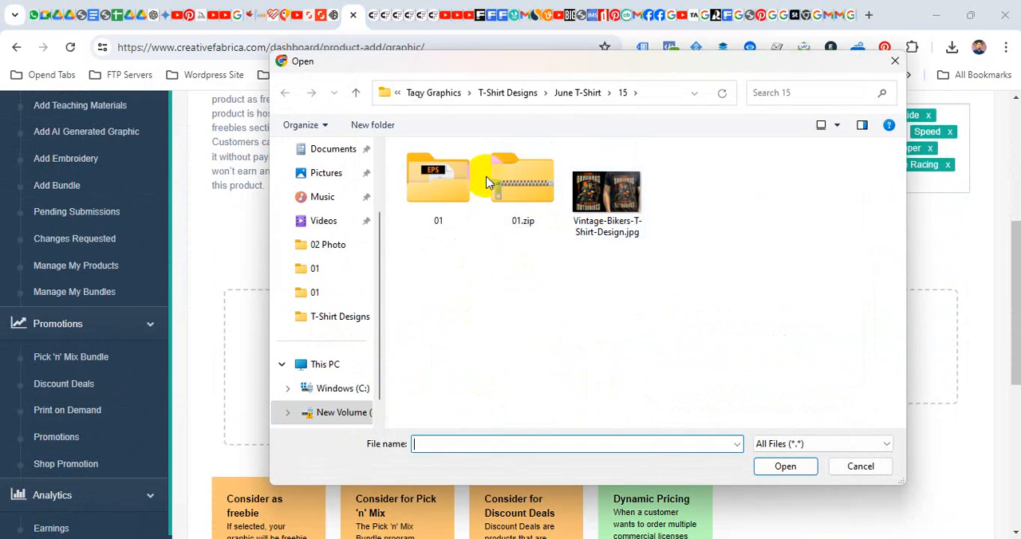
{"action": "left_click", "coordinate": [507, 94]}
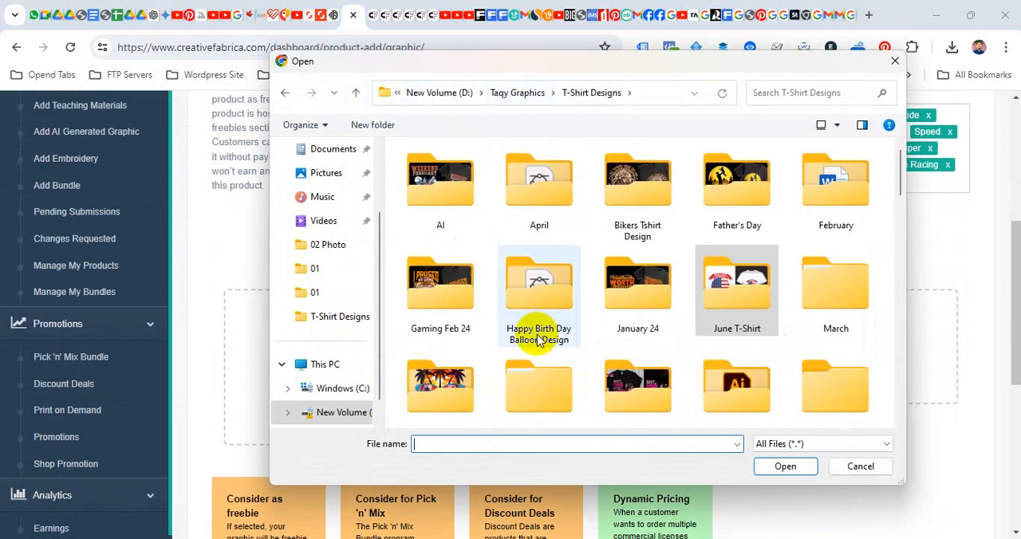
{"action": "scroll", "coordinate": [537, 338], "scroll_direction": "down", "scroll_amount": 1}
{"action": "double_click", "coordinate": [720, 279]}
{"action": "scroll", "coordinate": [686, 319], "scroll_direction": "down", "scroll_amount": 4}
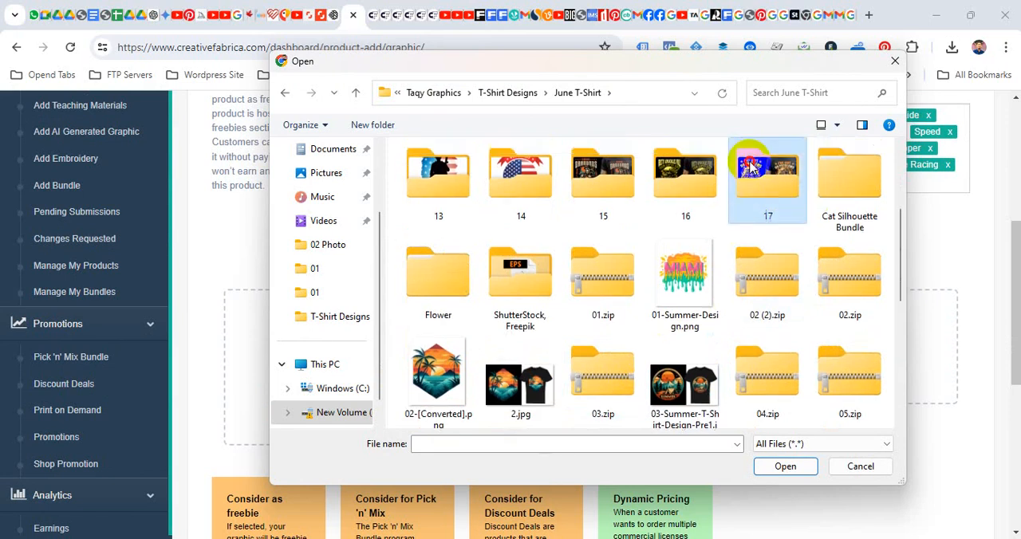
{"action": "double_click", "coordinate": [768, 168]}
{"action": "left_click", "coordinate": [518, 180]}
{"action": "left_click", "coordinate": [777, 466]}
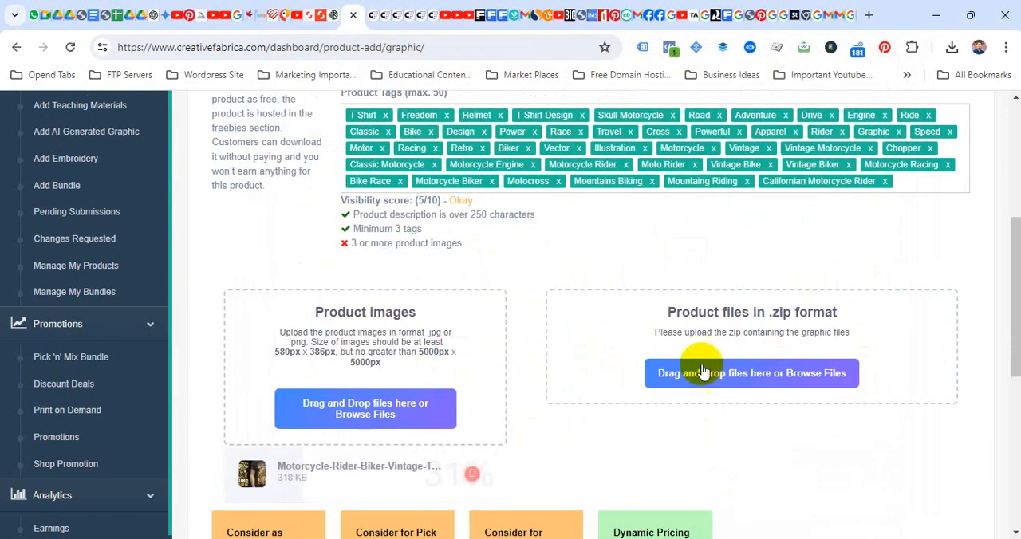
- Compress folder 01 inside June T-Shirt's folder 17 into 01.zip and upload it as the product file
{"action": "left_click", "coordinate": [772, 375]}
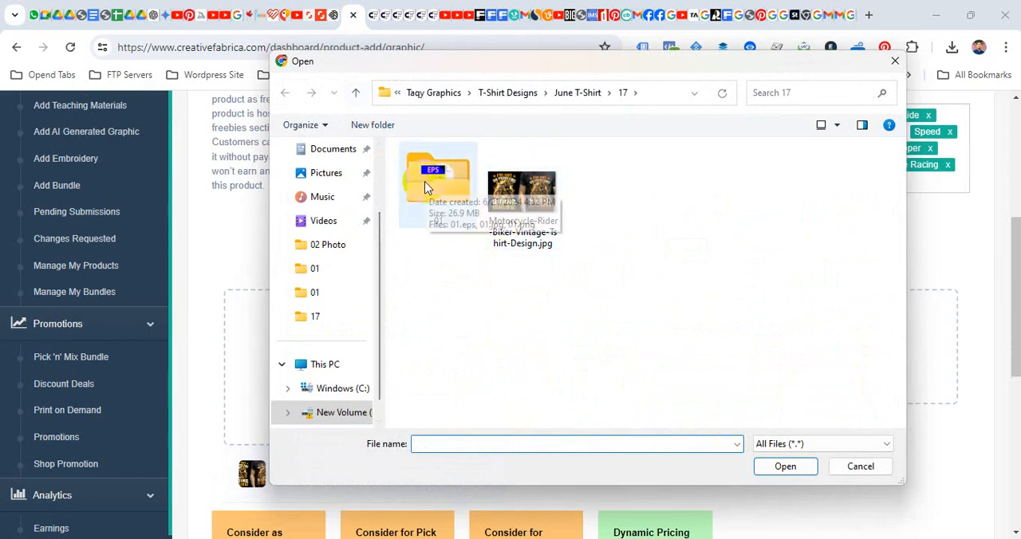
{"action": "left_click", "coordinate": [356, 93]}
{"action": "scroll", "coordinate": [622, 355], "scroll_direction": "down", "scroll_amount": 1}
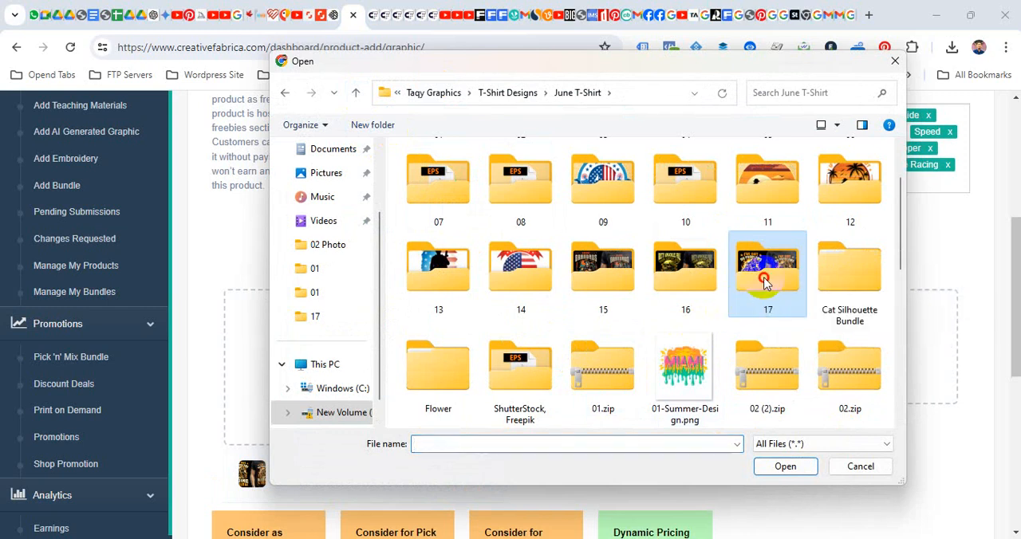
{"action": "double_click", "coordinate": [763, 283]}
{"action": "right_click", "coordinate": [427, 184]}
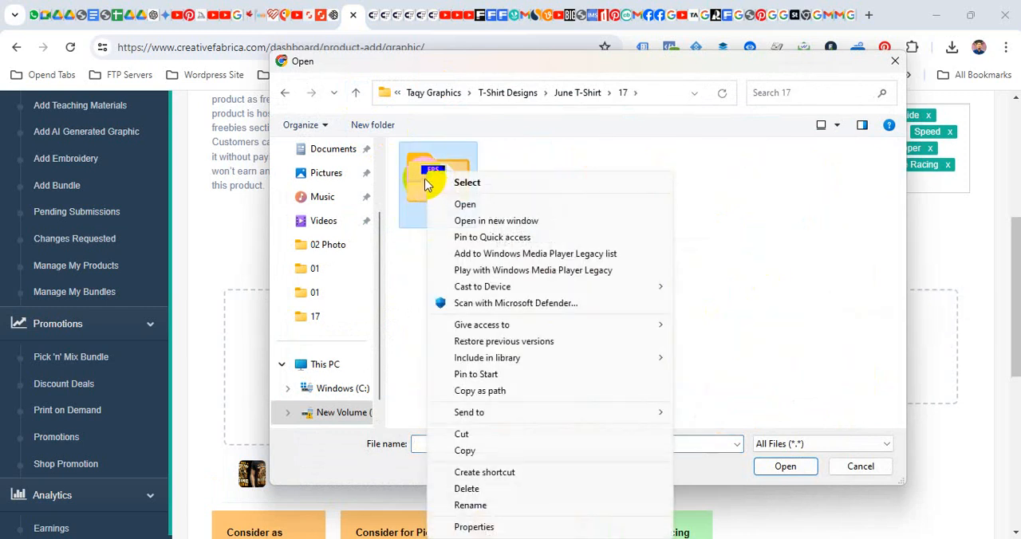
{"action": "double_click", "coordinate": [421, 194]}
{"action": "left_click", "coordinate": [354, 96]}
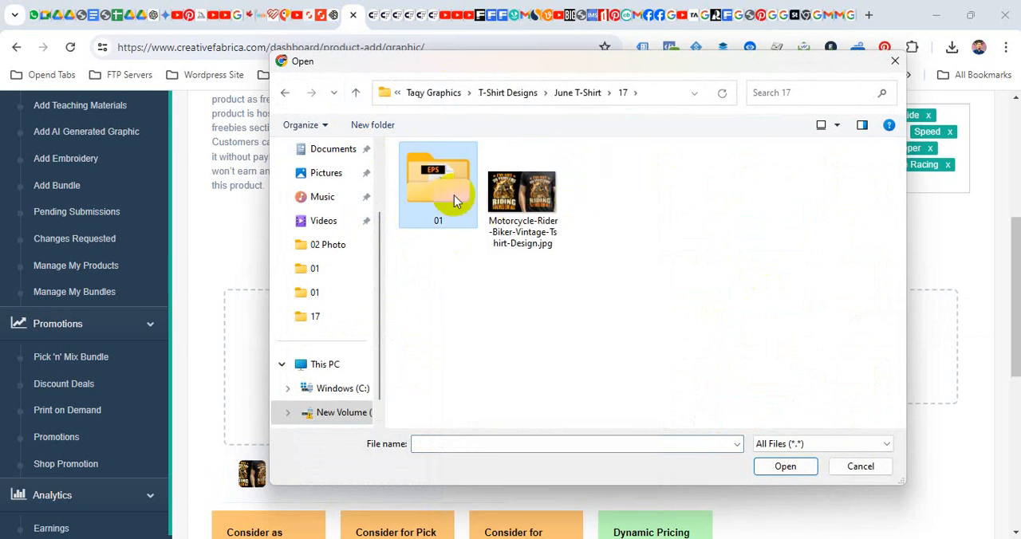
{"action": "right_click", "coordinate": [452, 194]}
{"action": "mouse_move", "coordinate": [513, 413]}
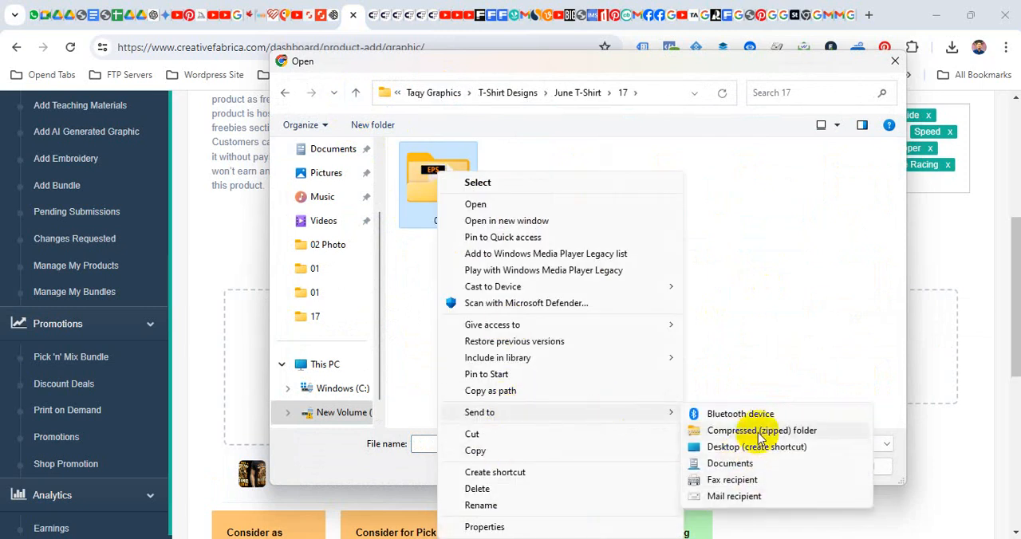
{"action": "left_click", "coordinate": [756, 431]}
{"action": "key", "text": "Return"}
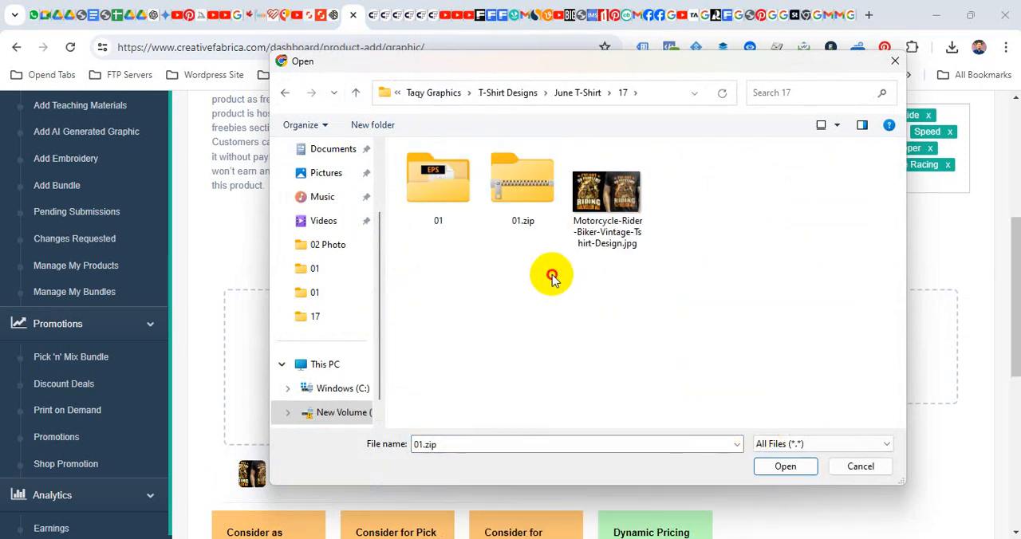
{"action": "left_click", "coordinate": [785, 467]}
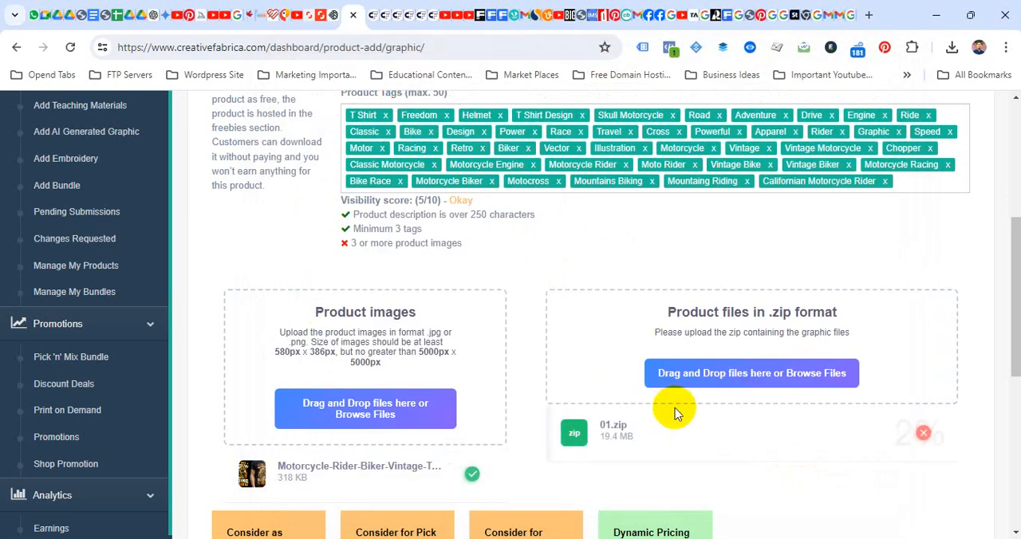
- Opt the product in to freebie, Pick 'n' Mix and Discount Deals consideration, and agree to the designer terms & conditions
{"action": "scroll", "coordinate": [646, 351], "scroll_direction": "down", "scroll_amount": 3}
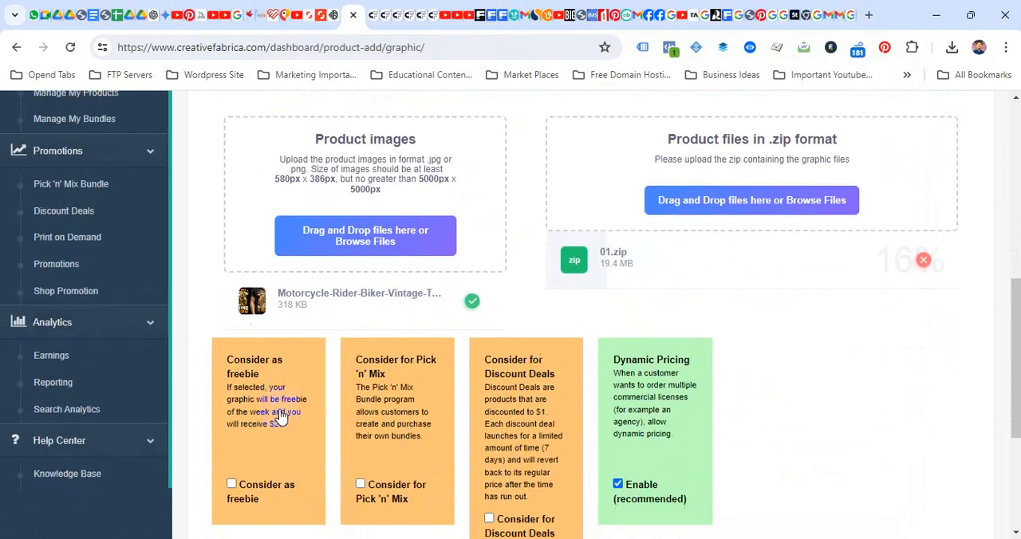
{"action": "left_click", "coordinate": [257, 388]}
{"action": "left_click", "coordinate": [392, 391]}
{"action": "left_click", "coordinate": [489, 398]}
{"action": "scroll", "coordinate": [486, 395], "scroll_direction": "down", "scroll_amount": 1}
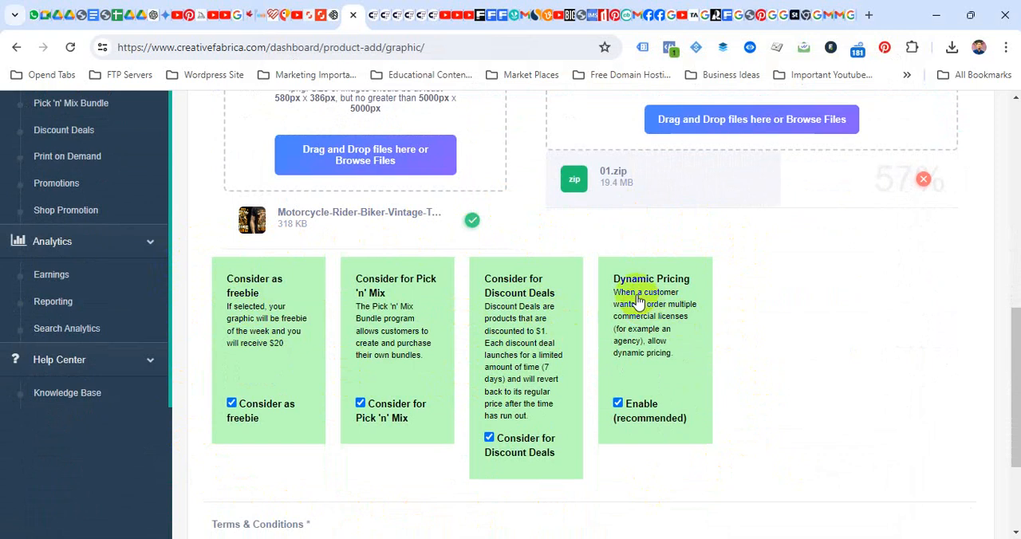
{"action": "scroll", "coordinate": [638, 302], "scroll_direction": "down", "scroll_amount": 2}
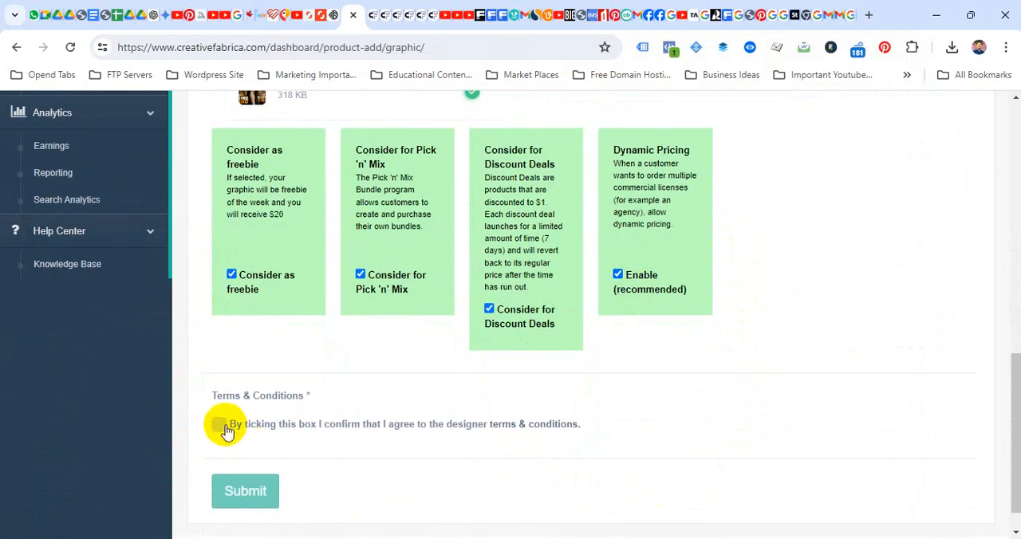
{"action": "left_click", "coordinate": [221, 425]}
- Review the completed Add graphic form from the product name down to the uploaded files, and check the zip upload's progress
{"action": "scroll", "coordinate": [524, 200], "scroll_direction": "up", "scroll_amount": 1}
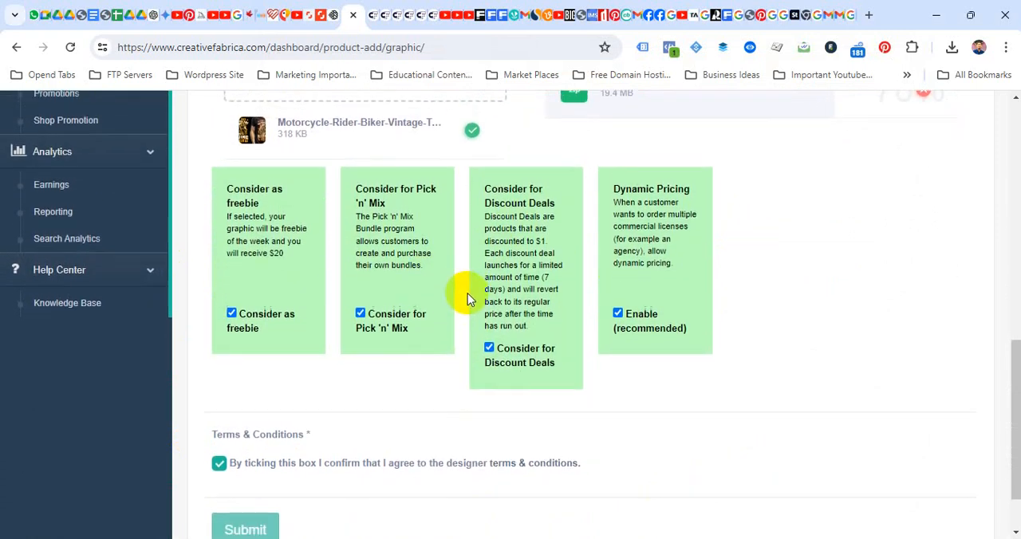
{"action": "scroll", "coordinate": [467, 297], "scroll_direction": "down", "scroll_amount": 1}
{"action": "scroll", "coordinate": [622, 214], "scroll_direction": "up", "scroll_amount": 4}
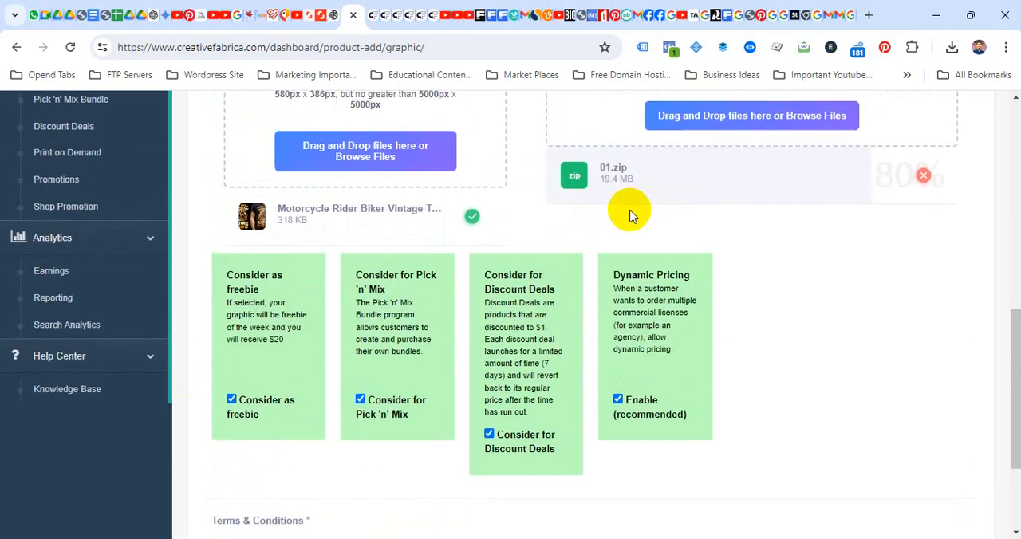
{"action": "scroll", "coordinate": [587, 226], "scroll_direction": "up", "scroll_amount": 6}
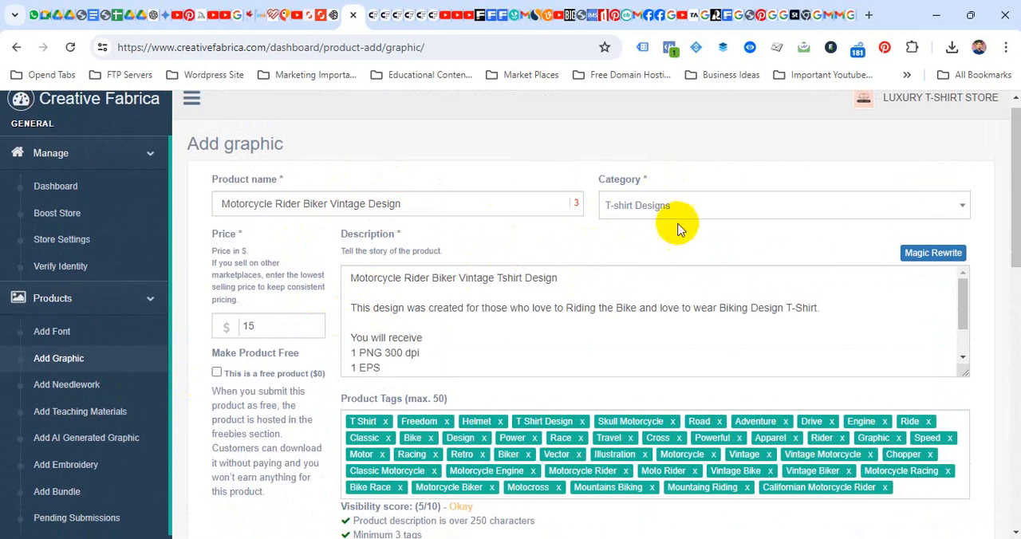
{"action": "scroll", "coordinate": [627, 326], "scroll_direction": "down", "scroll_amount": 2}
{"action": "scroll", "coordinate": [558, 351], "scroll_direction": "down", "scroll_amount": 2}
{"action": "scroll", "coordinate": [550, 382], "scroll_direction": "down", "scroll_amount": 3}
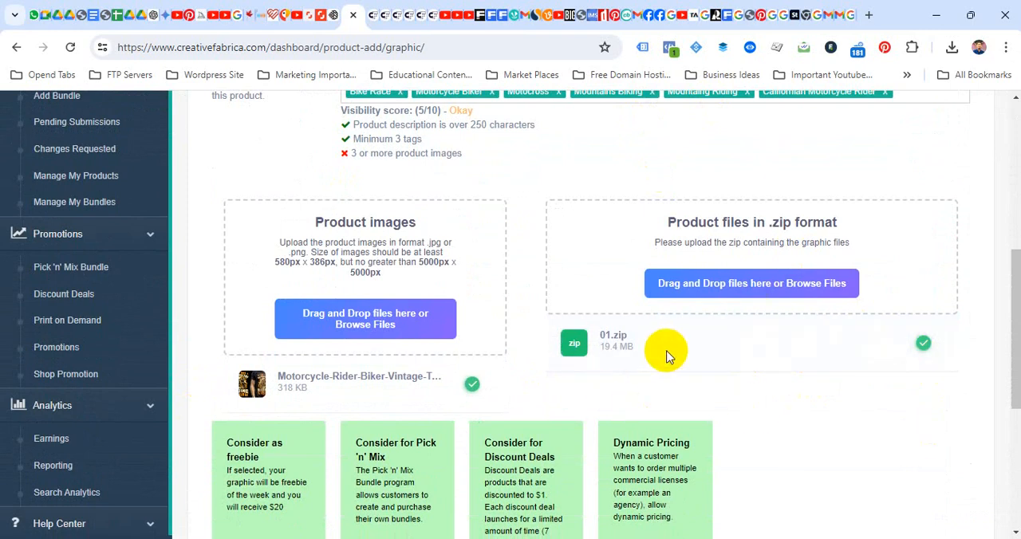
{"action": "scroll", "coordinate": [447, 406], "scroll_direction": "up", "scroll_amount": 2}
{"action": "scroll", "coordinate": [319, 253], "scroll_direction": "up", "scroll_amount": 1}
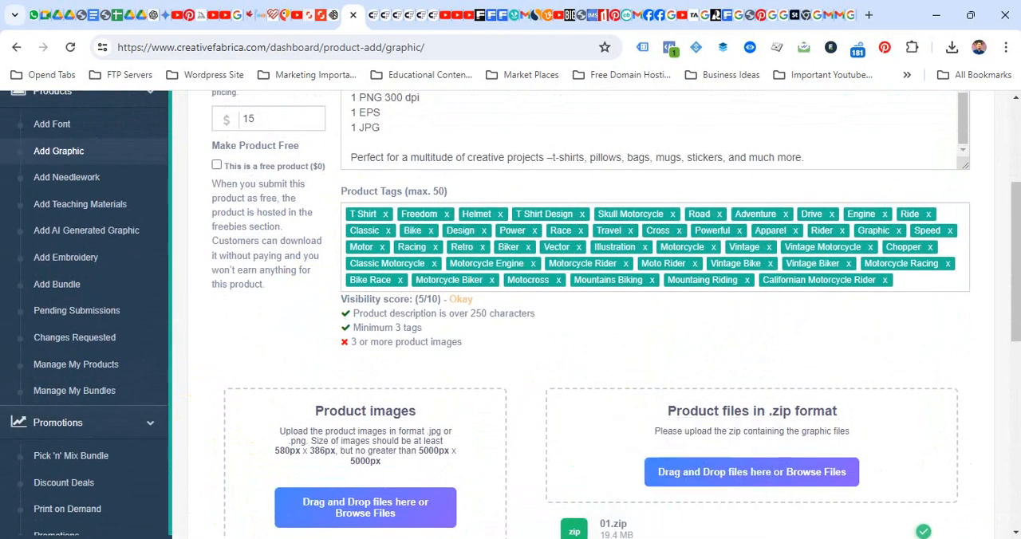
- Look over the finished T-shirt mockup in Photoshop, and the skeleton motorcycle image with its prompt in Recraft
{"action": "left_click", "coordinate": [763, 538]}
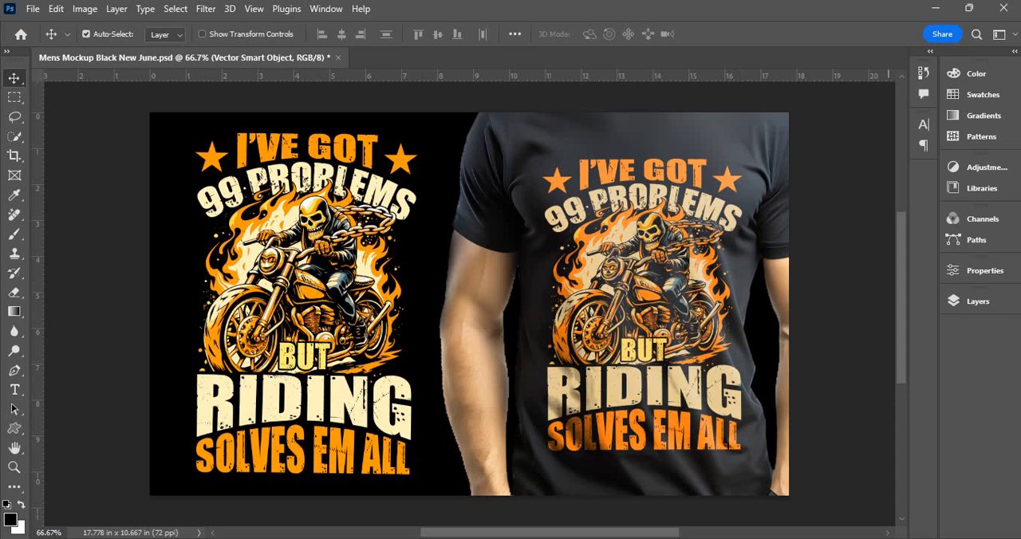
{"action": "key", "text": "alt+Tab"}
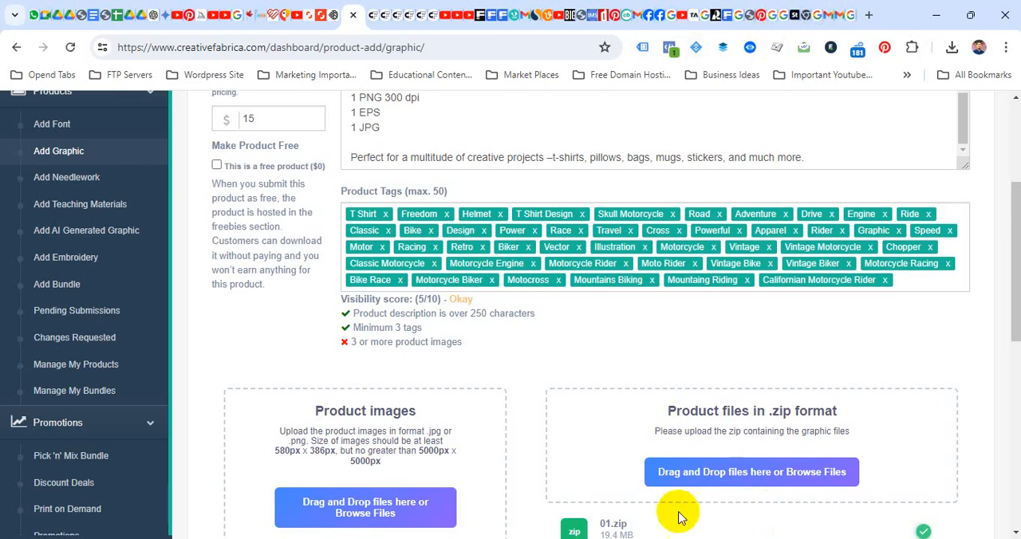
{"action": "left_click", "coordinate": [713, 15]}
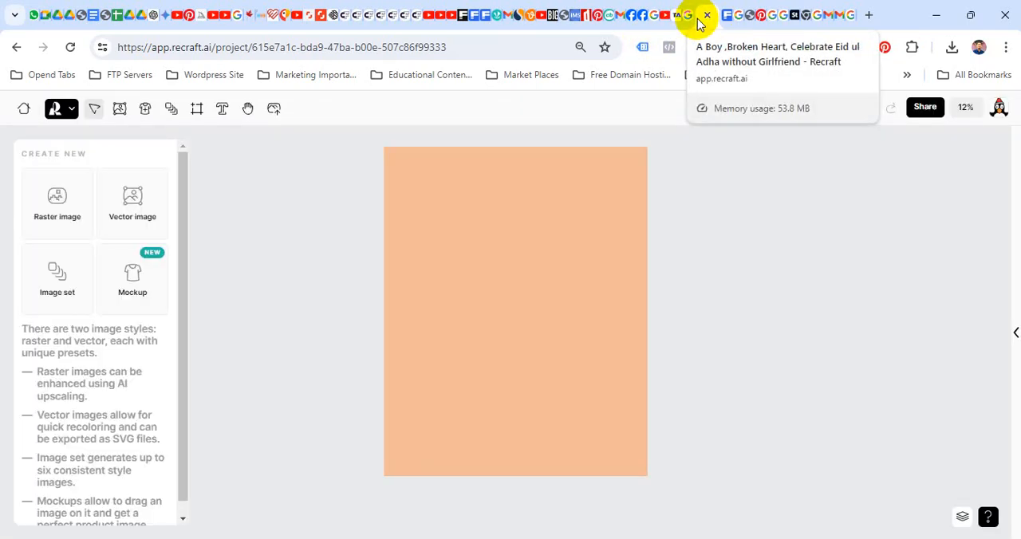
{"action": "left_click", "coordinate": [479, 335]}
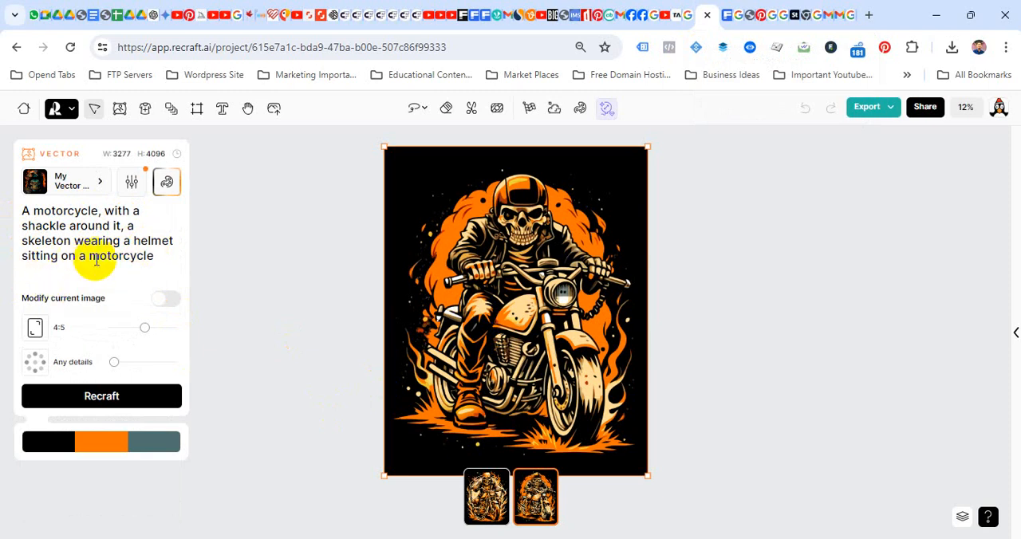
{"action": "left_click", "coordinate": [405, 348]}
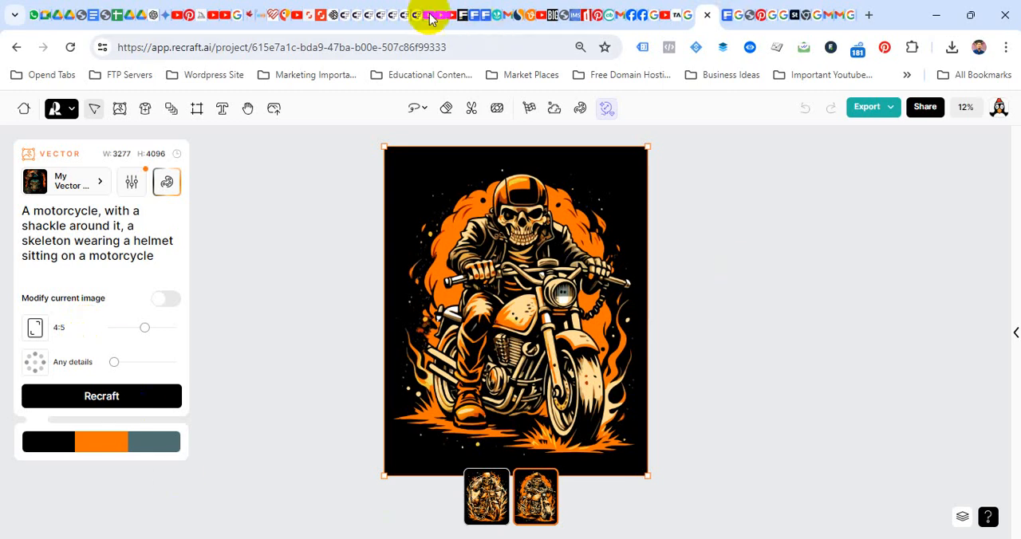
- Return to the Creative Fabrica form and submit the new graphic for review
{"action": "left_click", "coordinate": [351, 16]}
{"action": "scroll", "coordinate": [630, 375], "scroll_direction": "down", "scroll_amount": 10}
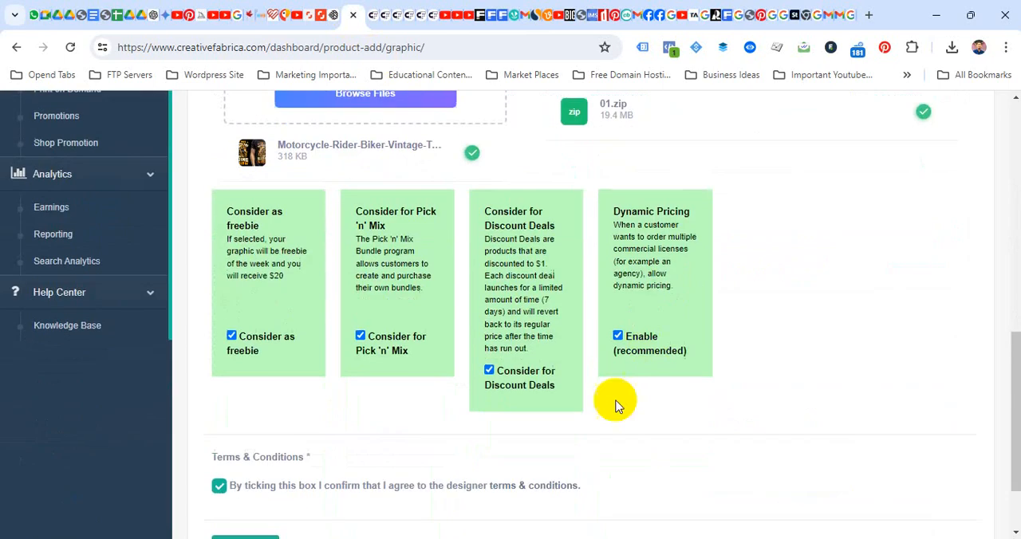
{"action": "left_click", "coordinate": [245, 463]}
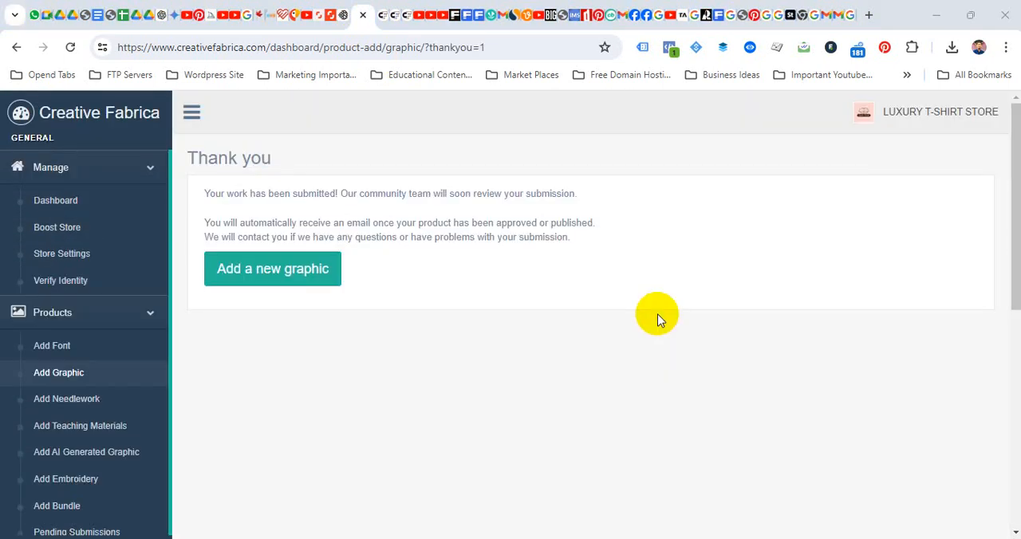
- Open the LUXURY T-SHIRT STORE page and look through its listed designs
{"action": "left_click", "coordinate": [945, 111]}
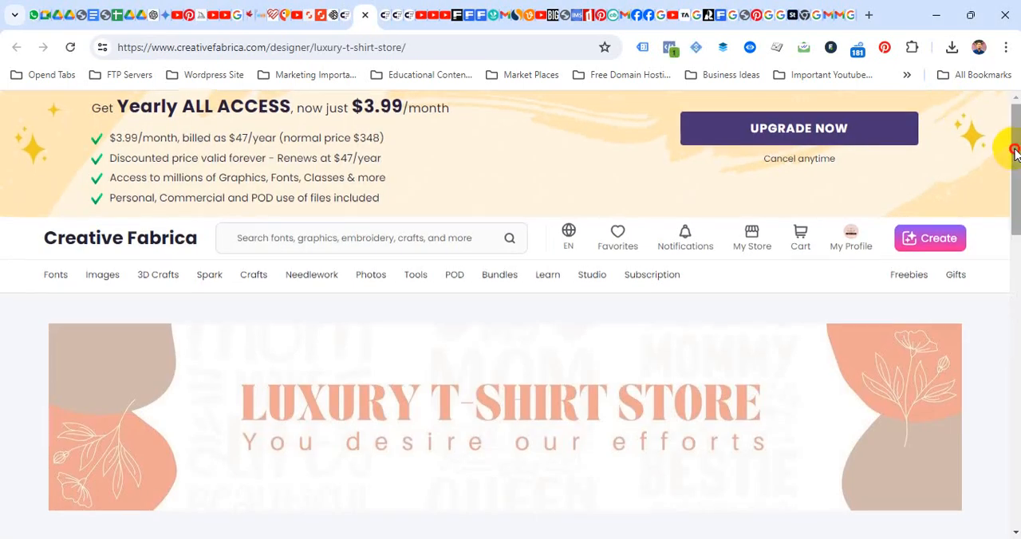
{"action": "left_click_drag", "start_coordinate": [1014, 144], "coordinate": [997, 293]}
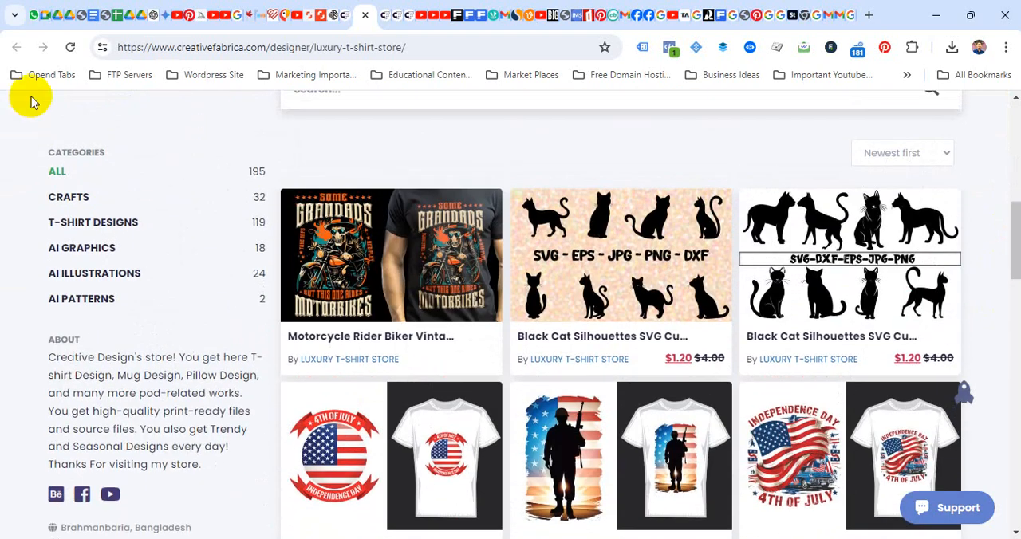
- Reload the LUXURY T-SHIRT STORE page and open the "I've Got 99 Problems But Riding Solves Em All" T-shirt listing
{"action": "left_click", "coordinate": [70, 48]}
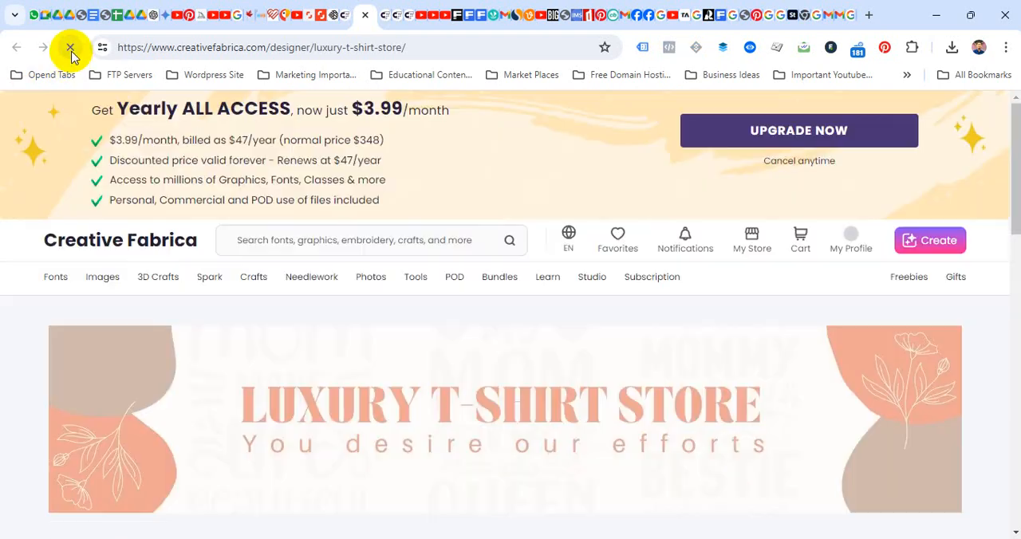
{"action": "left_click_drag", "start_coordinate": [1017, 130], "coordinate": [1004, 226]}
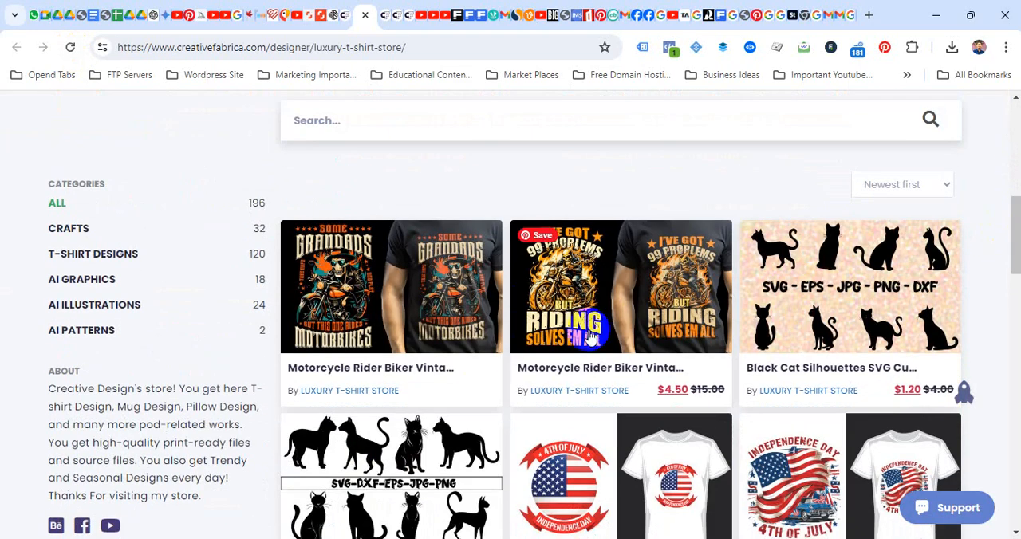
{"action": "left_click", "coordinate": [632, 290]}
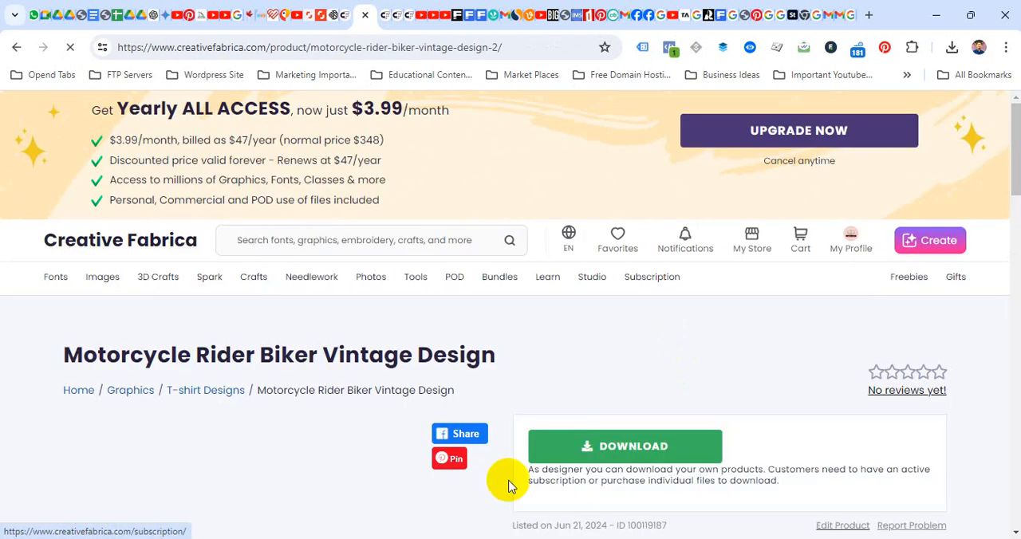
- Review the Motorcycle Rider Biker Vintage Design product page, including its mockup image, description and designer tags
{"action": "left_click_drag", "start_coordinate": [1016, 154], "coordinate": [1013, 206]}
{"action": "scroll", "coordinate": [1013, 206], "scroll_direction": "down", "scroll_amount": 7}
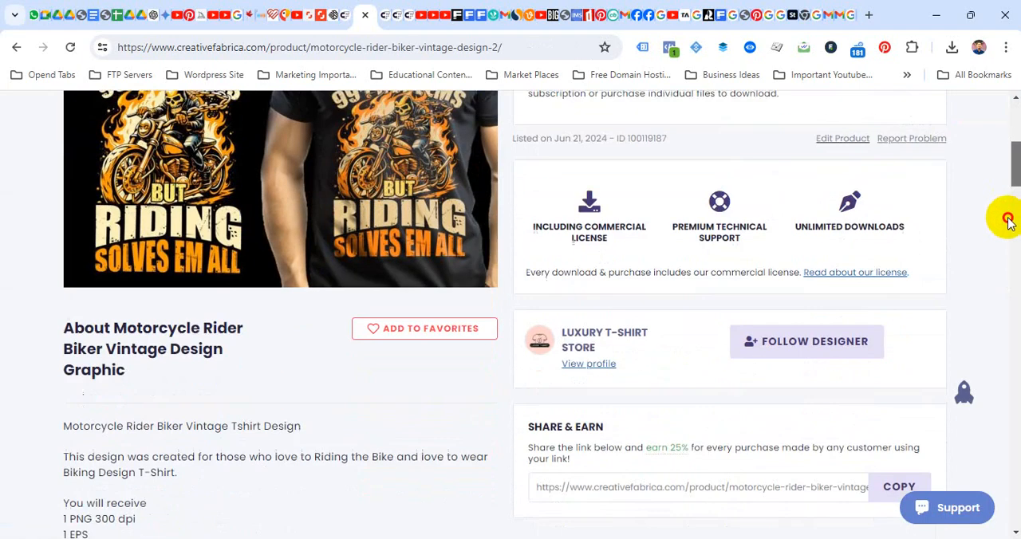
{"action": "scroll", "coordinate": [995, 268], "scroll_direction": "down", "scroll_amount": 3}
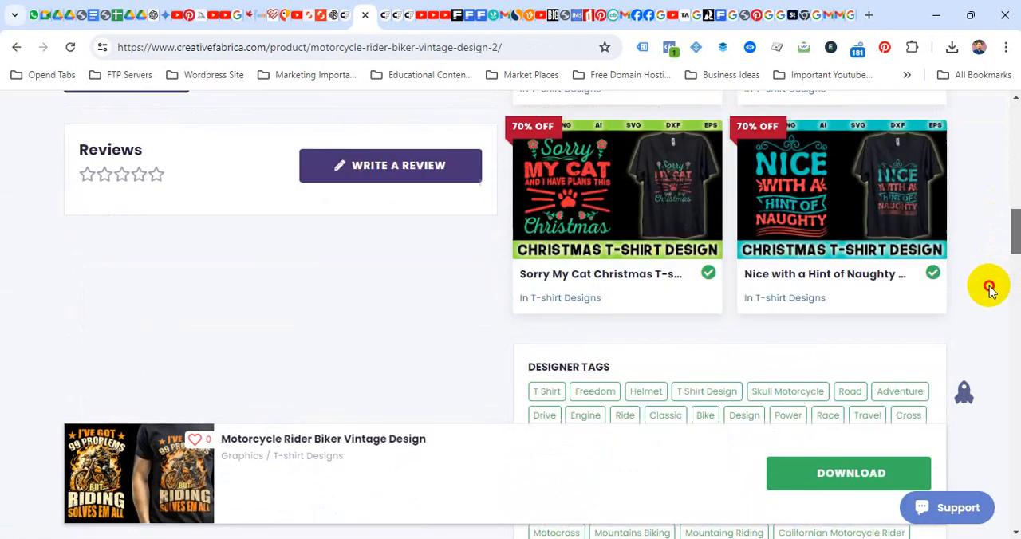
{"action": "scroll", "coordinate": [989, 280], "scroll_direction": "up", "scroll_amount": 10}
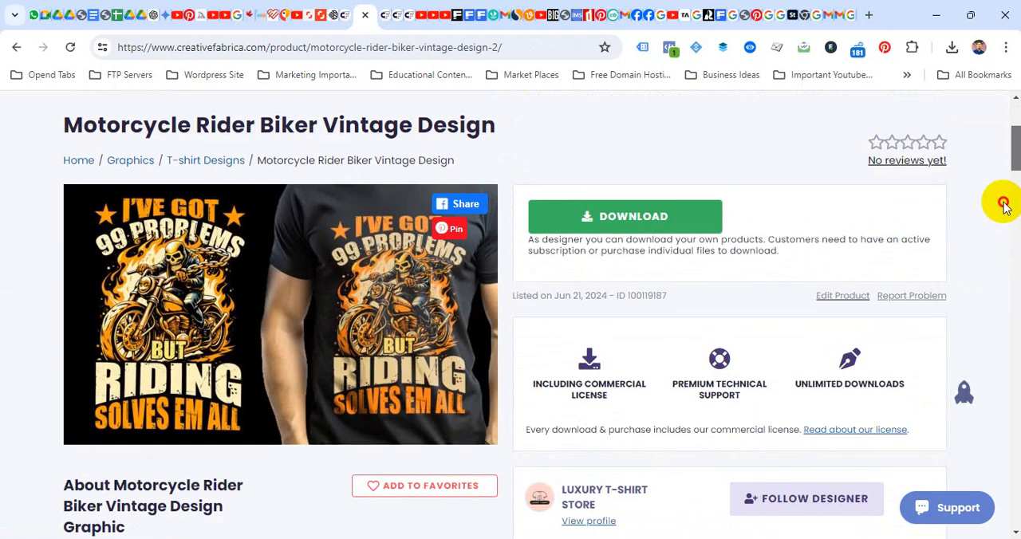